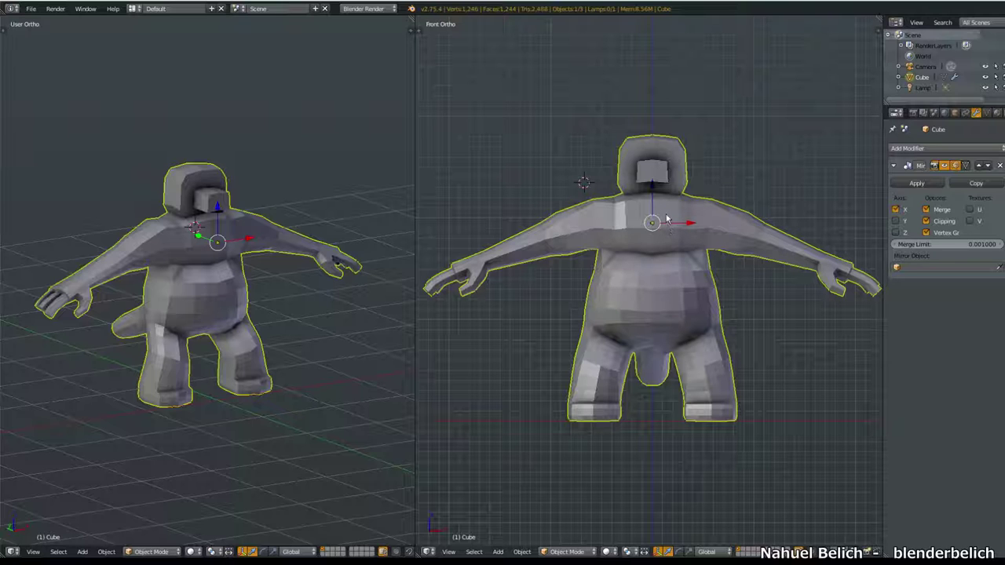
Orbit the right viewport to the front, merge both 3D views into one, and look down on the character
mouse_move(666, 218)
middle_mouse_down()
mouse_move(710, 251)
mouse_move(706, 280)
mouse_move(660, 313)
mouse_move(680, 280)
mouse_move(668, 292)
mouse_move(659, 278)
middle_mouse_up()
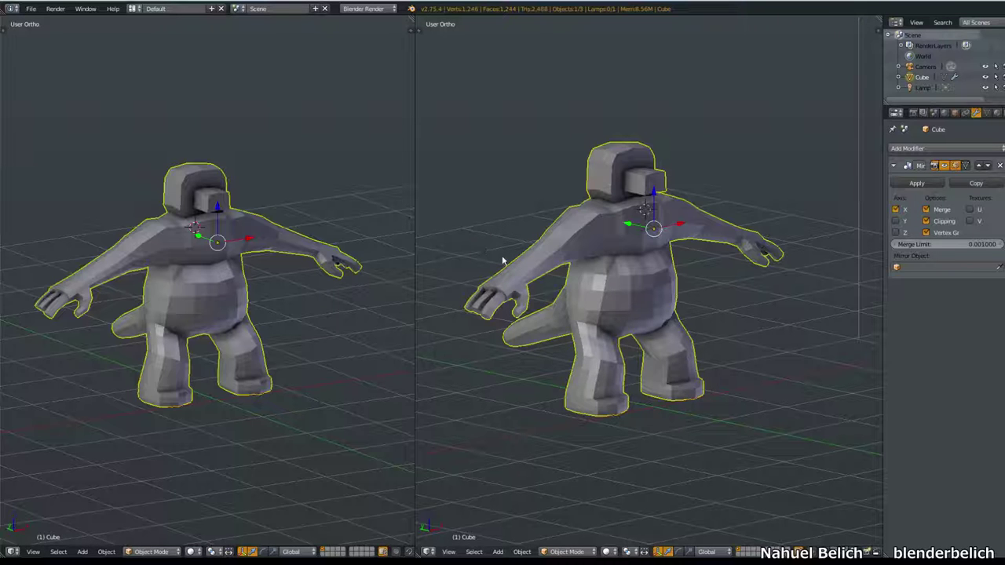
mouse_move(645, 270)
middle_mouse_down()
mouse_move(599, 270)
mouse_move(609, 230)
mouse_move(610, 293)
mouse_move(639, 348)
mouse_move(656, 315)
mouse_move(642, 313)
middle_mouse_up()
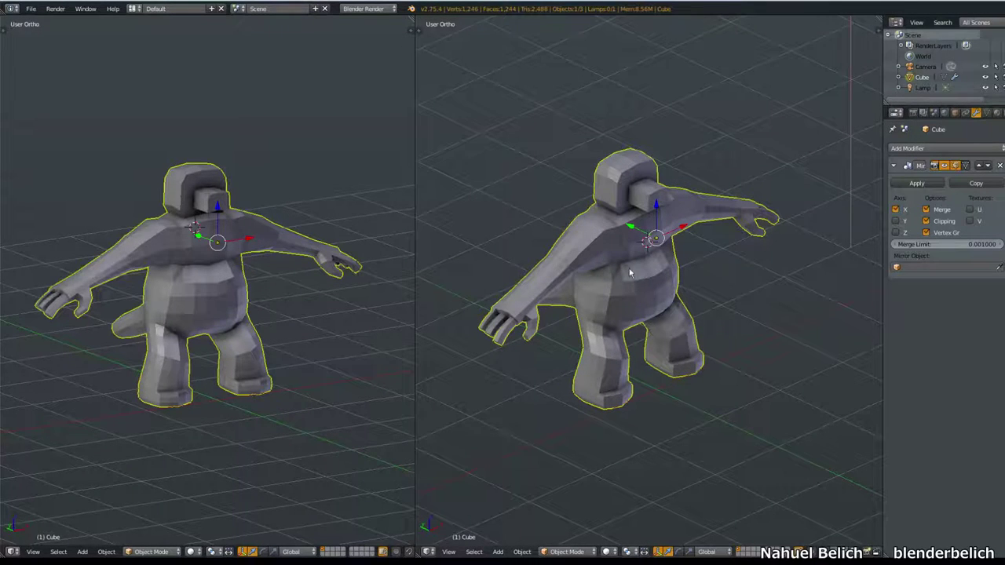
middle_click_drag(629, 272, 619, 268)
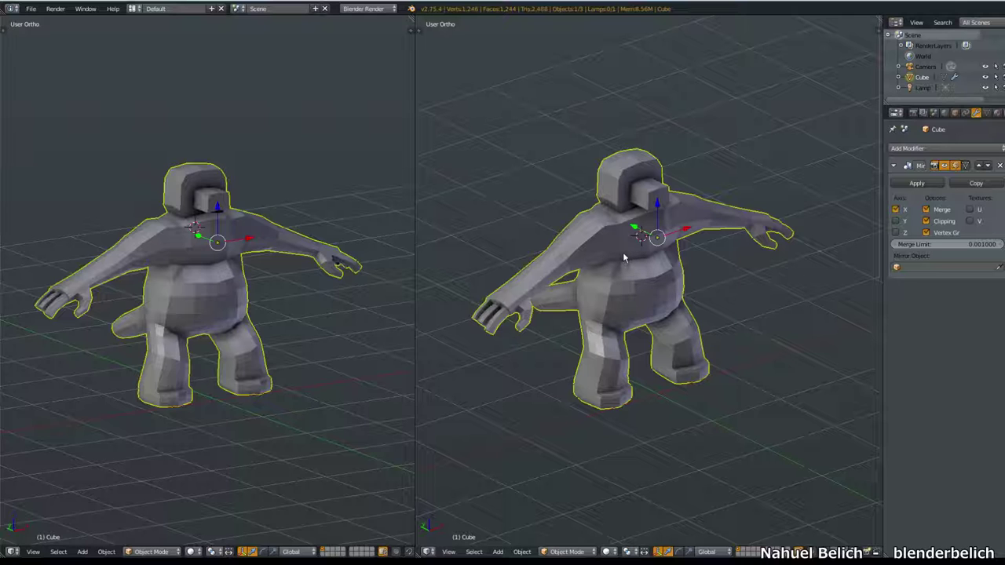
mouse_move(615, 201)
middle_mouse_down()
mouse_move(673, 262)
mouse_move(595, 273)
middle_mouse_up()
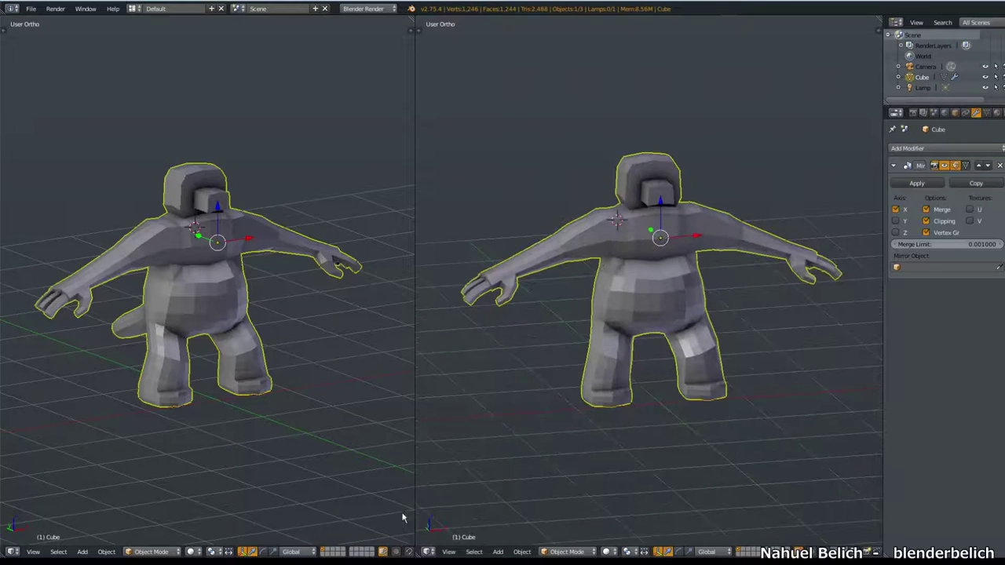
left_click_drag(417, 554, 389, 521)
mouse_move(482, 338)
middle_mouse_down()
mouse_move(469, 352)
mouse_move(441, 351)
mouse_move(453, 374)
mouse_move(527, 381)
mouse_move(522, 321)
mouse_move(560, 338)
mouse_move(409, 339)
middle_mouse_up()
Switch to perspective, zoom to a three-quarter view of the character, and bring up the Add menu
key("KP_5")
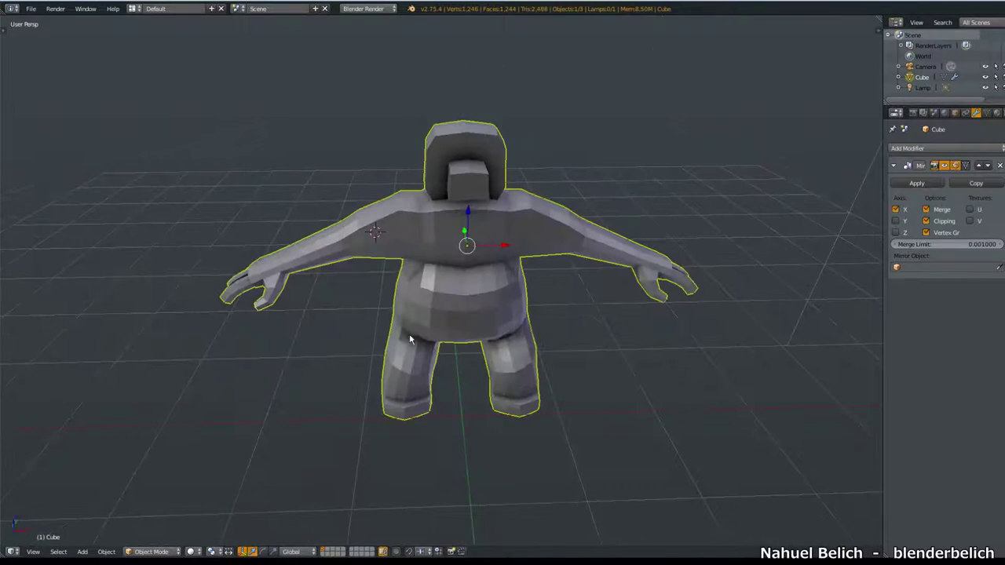
scroll(461, 321, "up", 1)
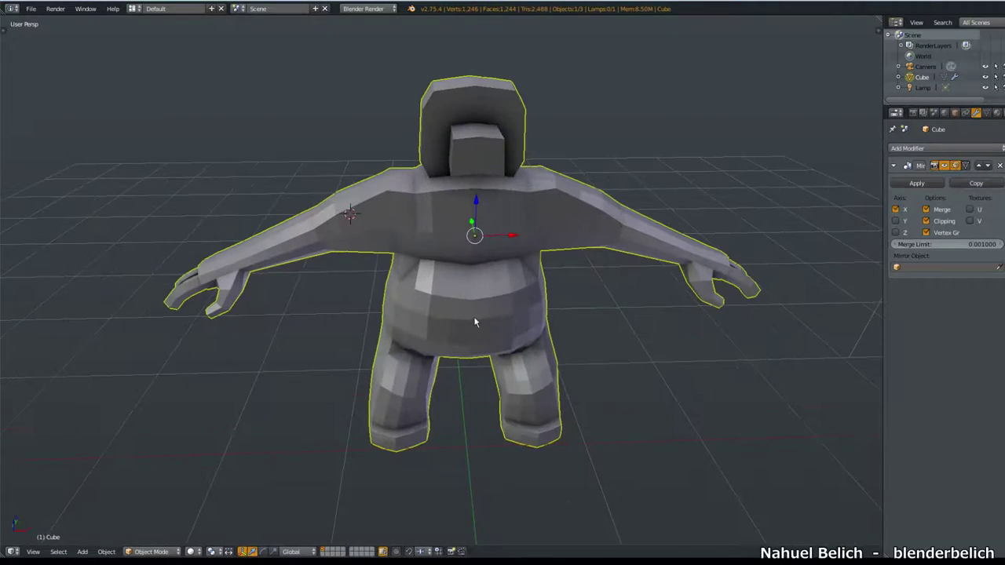
scroll(474, 322, "up", 1)
mouse_move(474, 322)
middle_mouse_down()
mouse_move(409, 285)
mouse_move(480, 322)
mouse_move(380, 305)
mouse_move(400, 332)
mouse_move(515, 348)
mouse_move(467, 268)
mouse_move(419, 365)
mouse_move(380, 409)
middle_mouse_up()
scroll(466, 268, "up", 2)
scroll(466, 267, "down", 2)
key("shift+a")
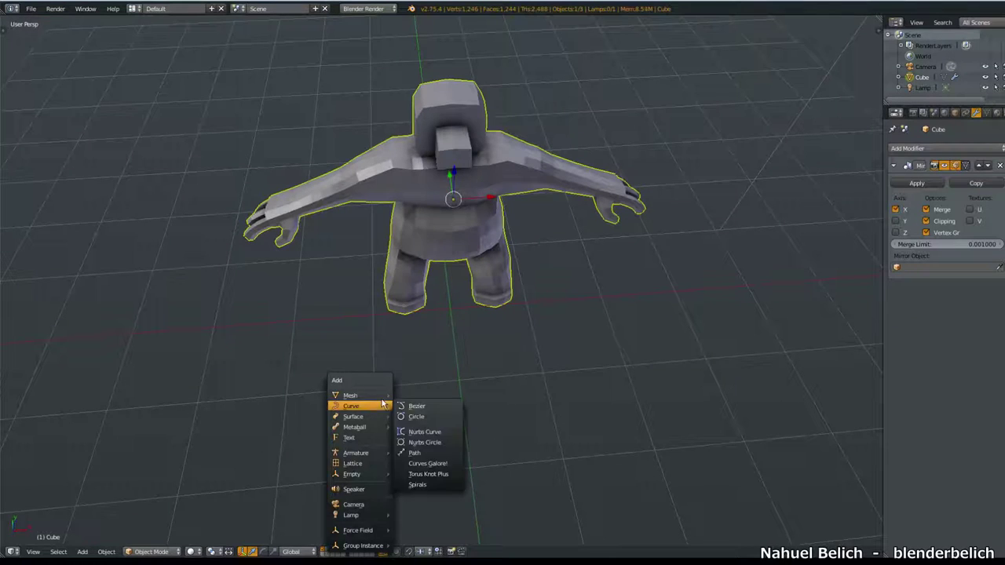
Add a plane and give it Subdivide plus Subdivide Smooth in Edit Mode
left_click(423, 175)
mouse_move(437, 424)
middle_mouse_down()
mouse_move(423, 371)
mouse_move(405, 375)
mouse_move(428, 352)
middle_mouse_up()
key("Tab")
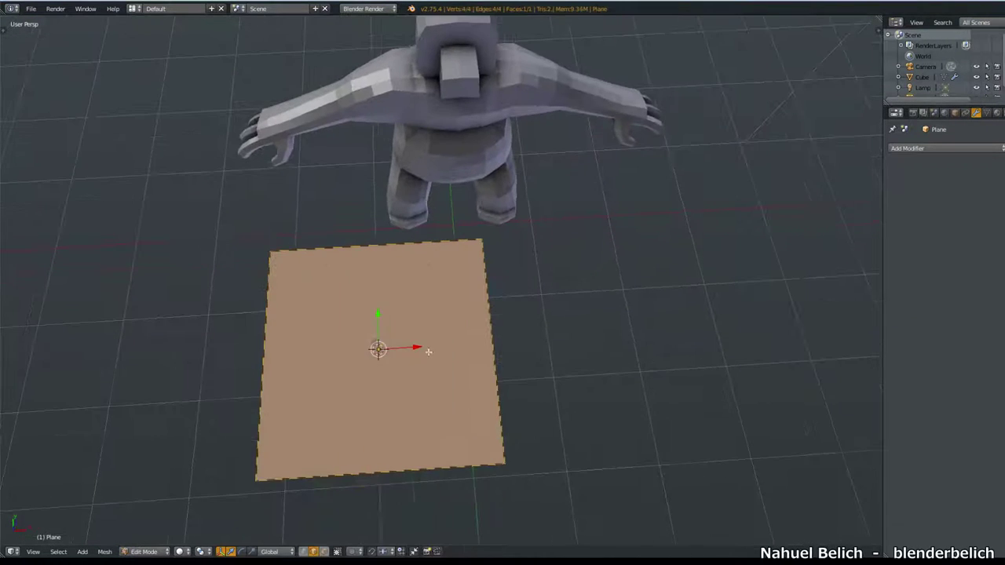
key("w")
left_click(401, 306)
key("w")
left_click(392, 317)
key("Tab")
Duplicate the plane and place the copy to the right of the original
mouse_move(357, 332)
middle_mouse_down()
mouse_move(450, 332)
mouse_move(386, 319)
middle_mouse_up()
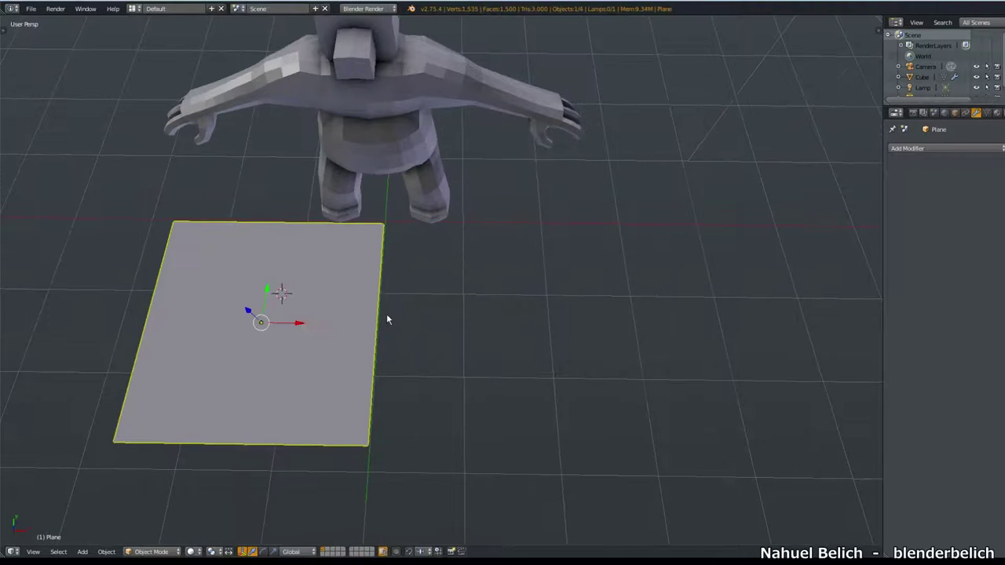
key("shift+d")
left_click(698, 321)
Turn on Wire and Draw All Edges in Object properties for both planes
left_click(955, 112)
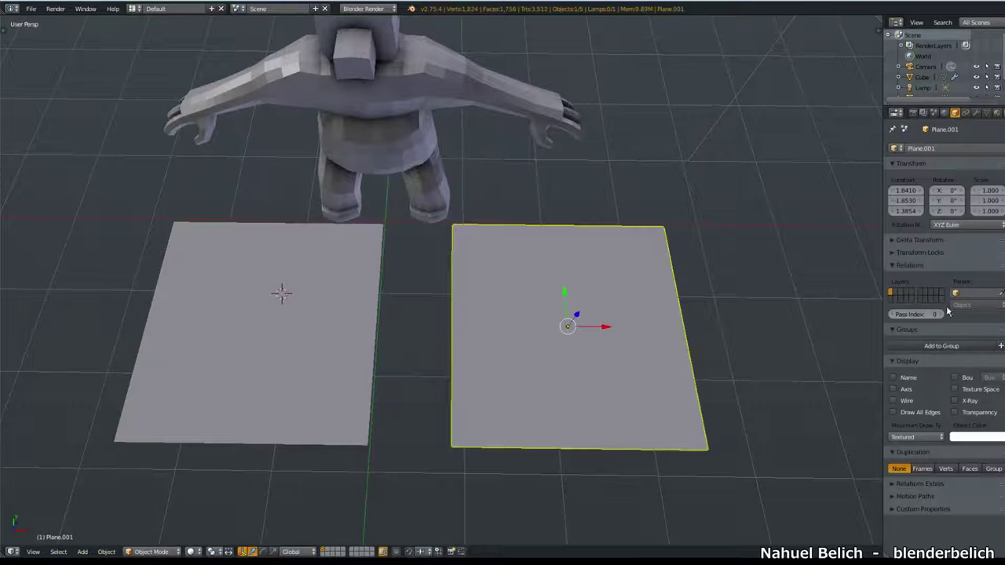
right_click(365, 352, "shift")
left_click(901, 401)
left_click(902, 413)
right_click(550, 368)
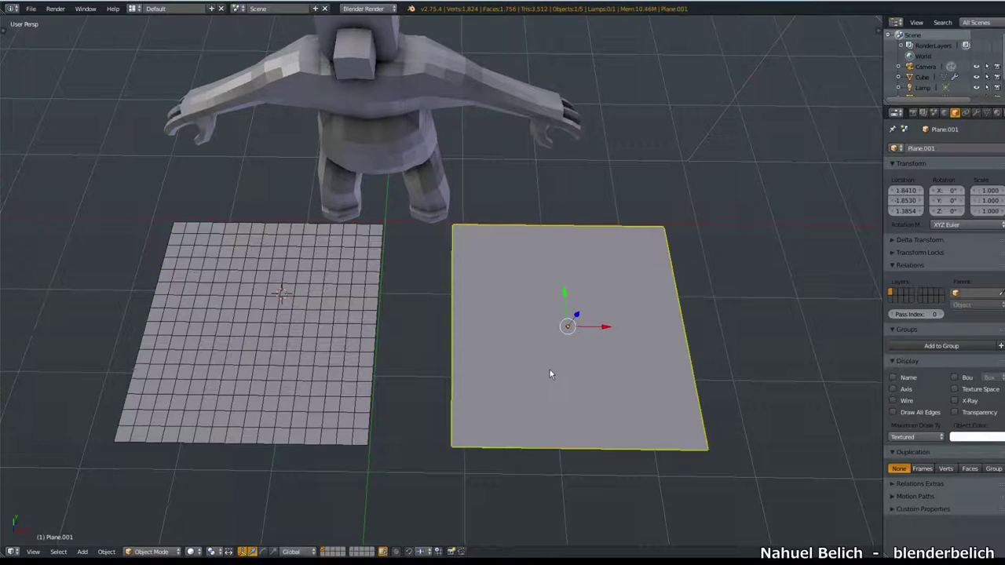
left_click(892, 400)
left_click(892, 412)
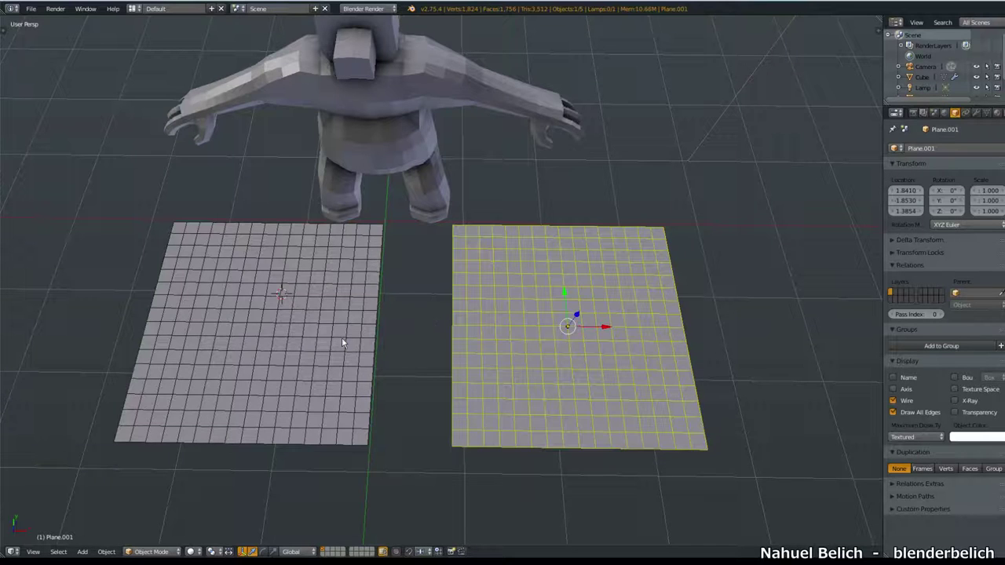
right_click(341, 343)
middle_click_drag(341, 343, 362, 375)
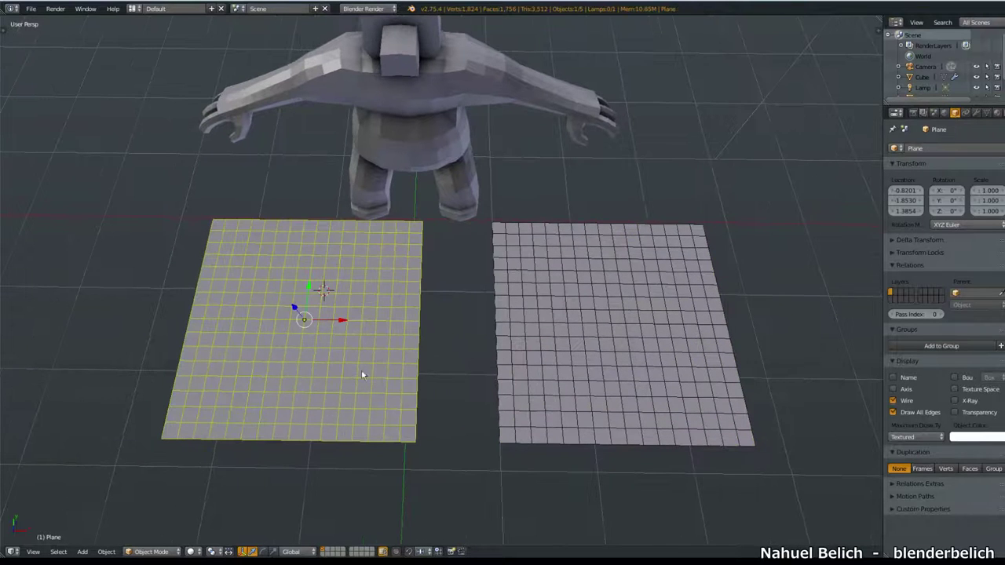
Add a Multiresolution modifier to the left plane and subdivide it to level 2
left_click(976, 113)
left_click(963, 150)
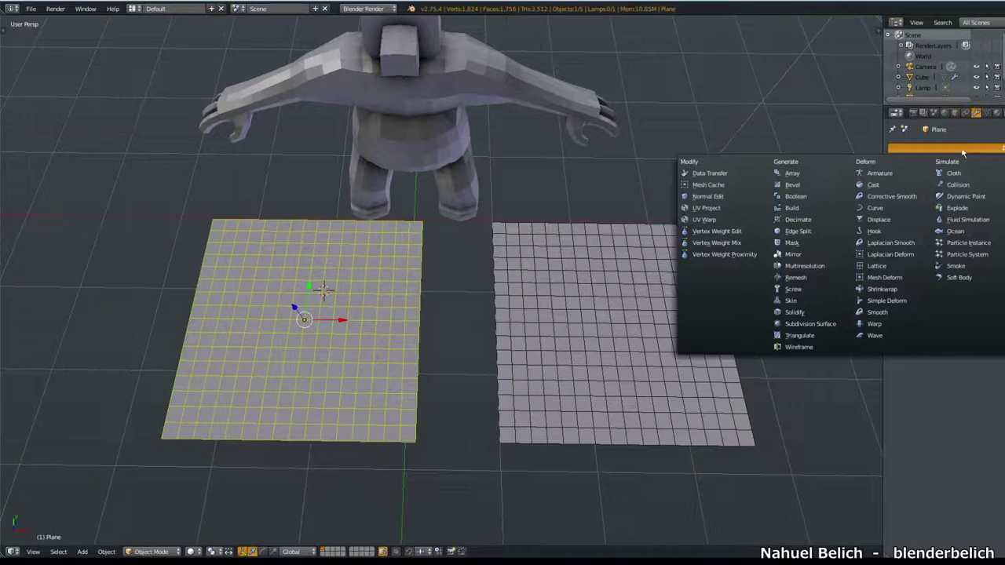
left_click(821, 266)
middle_click_drag(467, 318, 543, 320, "shift")
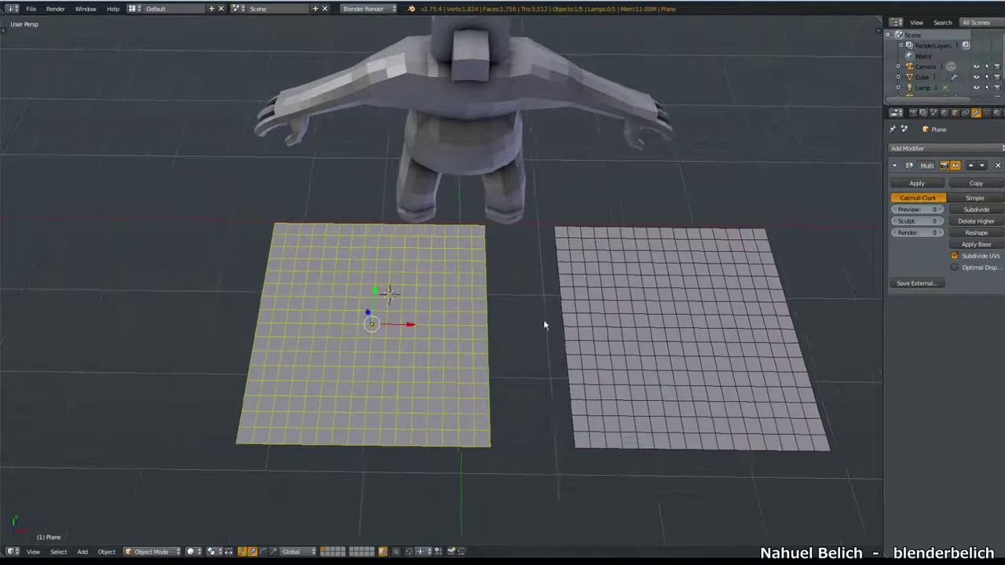
middle_click_drag(904, 239, 882, 259, "ctrl")
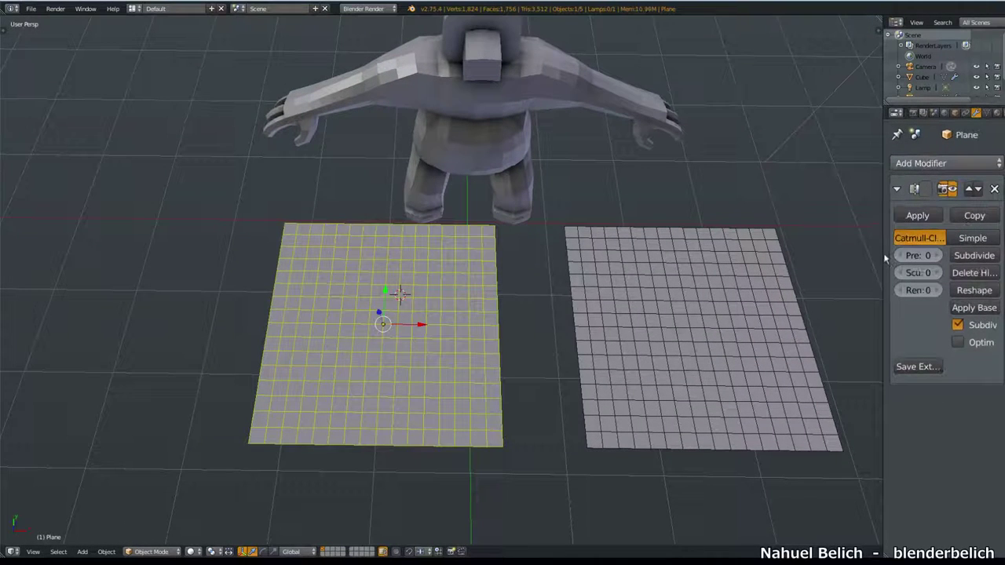
left_click_drag(882, 259, 772, 259)
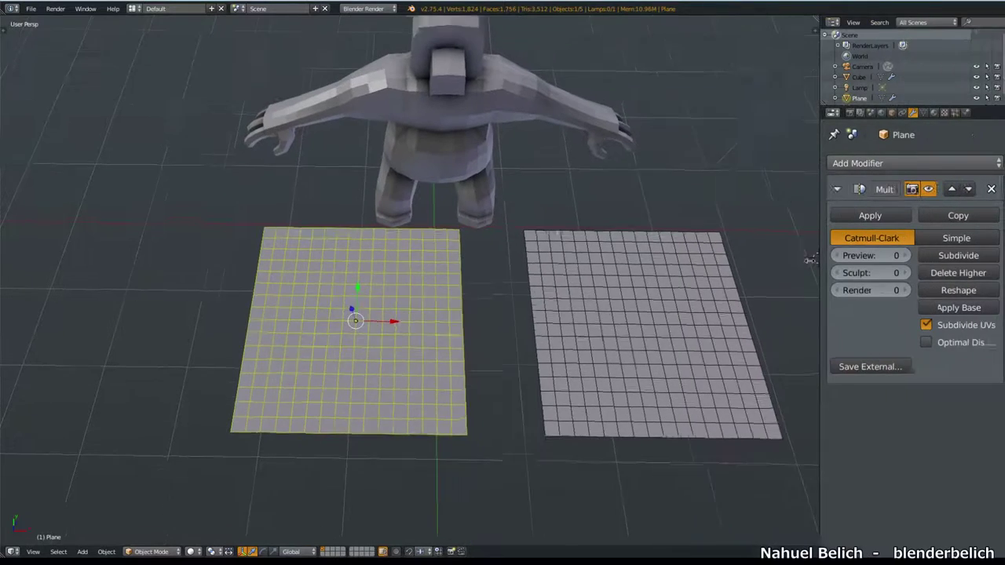
left_click(930, 256)
left_click(930, 256)
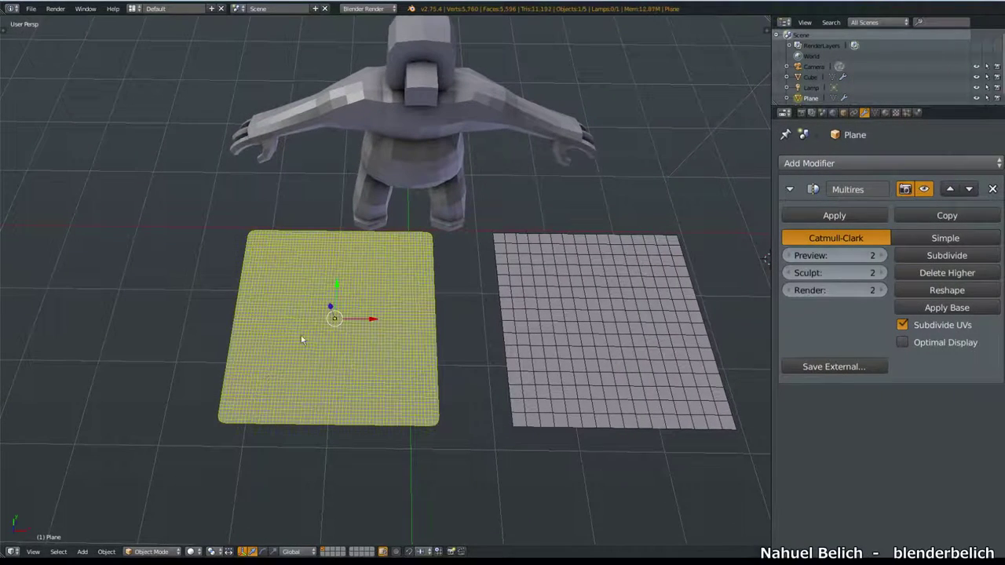
Sculpt two oval bumps while subdividing to levels 3 and 4, then set Sculpt level to 2
scroll(301, 339, "up", 3)
key("Tab")
left_click(326, 337)
mouse_move(326, 337)
left_mouse_down()
mouse_move(251, 332)
mouse_move(377, 361)
left_mouse_up()
left_click(946, 256)
mouse_move(257, 394)
left_mouse_down()
mouse_move(252, 378)
mouse_move(298, 369)
left_mouse_up()
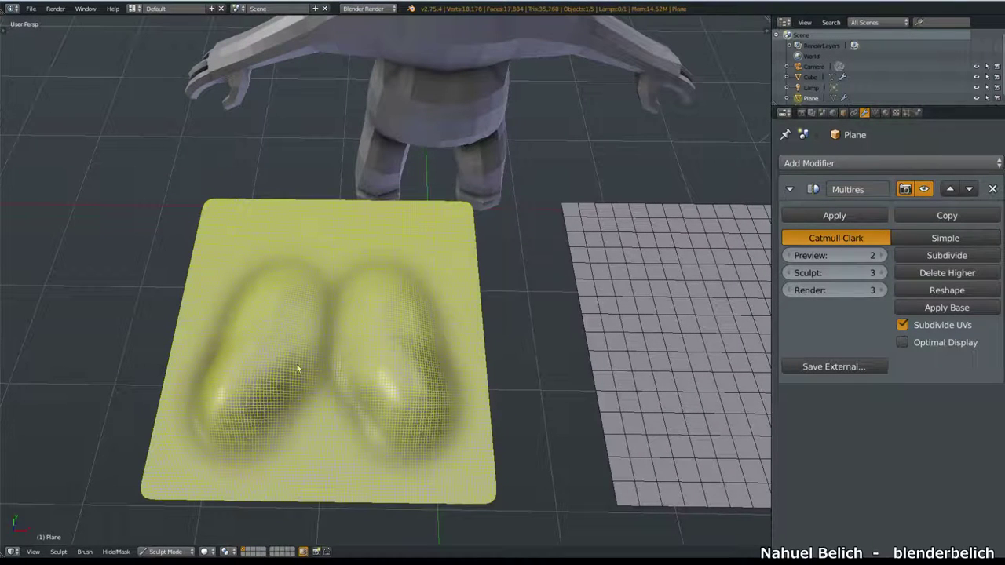
left_click(947, 255)
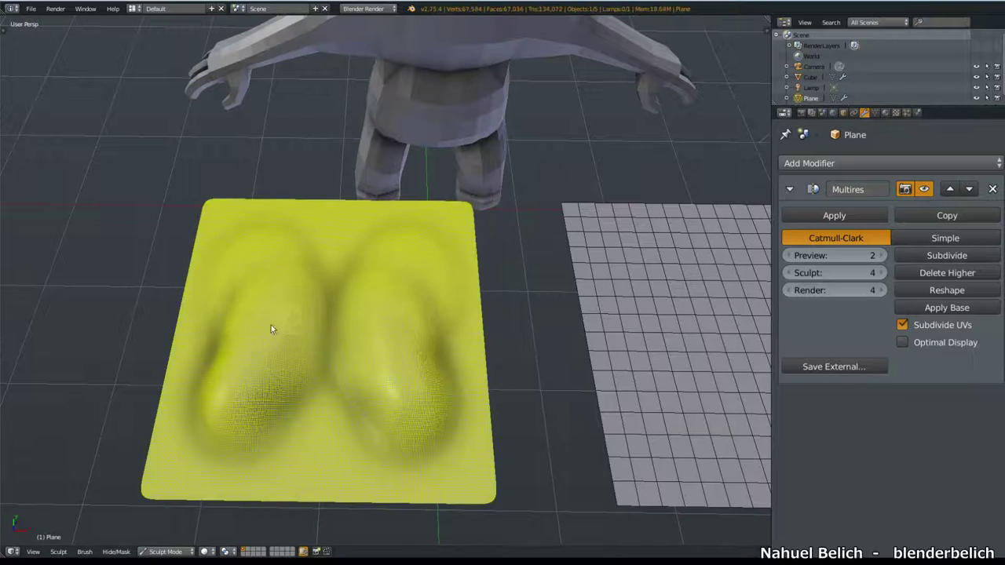
left_click_drag(271, 324, 353, 291)
left_click_drag(842, 271, 836, 273)
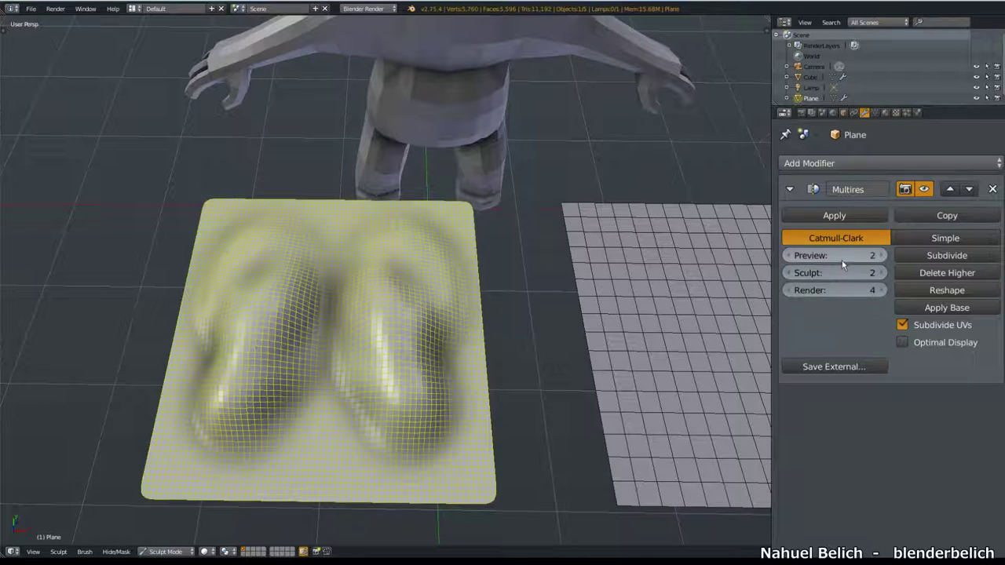
mouse_move(643, 271)
middle_mouse_down()
mouse_move(640, 255)
mouse_move(532, 272)
middle_mouse_up()
Return to Object Mode and delete the sculpted left plane
key("ctrl+Tab")
key("x")
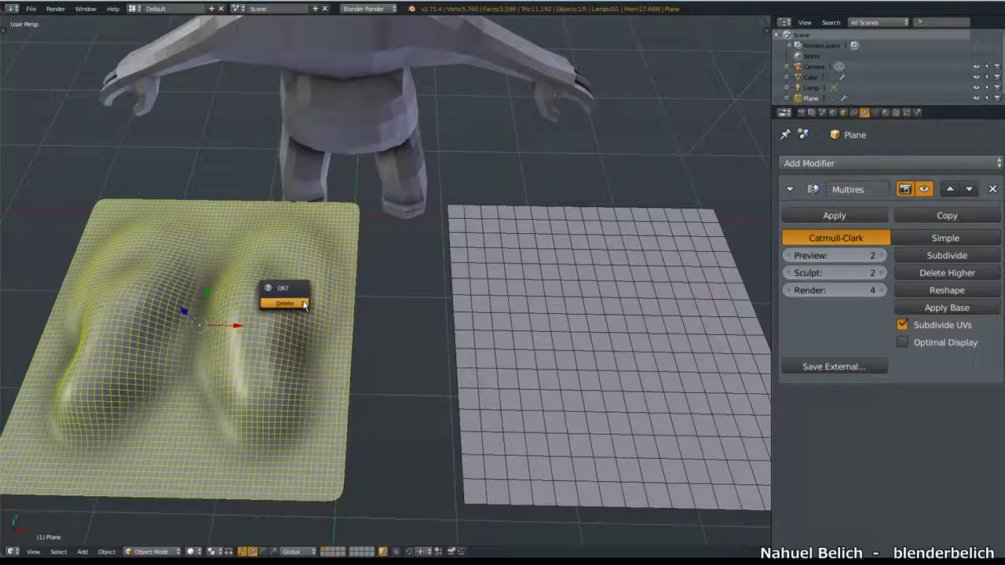
left_click(303, 304)
Draw a Grease Pencil box with the word LINK over the scene, then erase it
left_click_drag(72, 310, 142, 308)
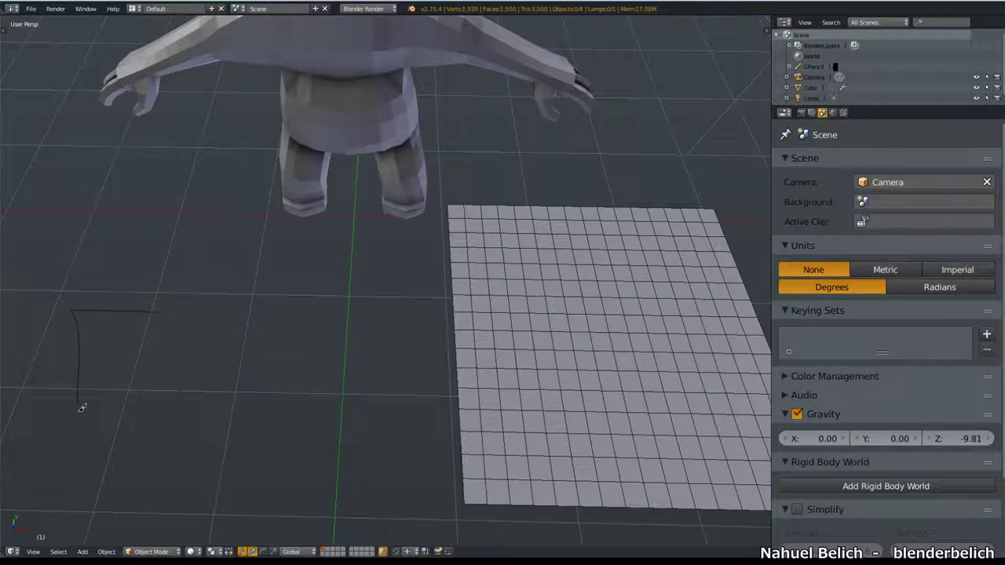
left_click_drag(118, 340, 149, 376)
mouse_move(162, 339)
left_mouse_down()
mouse_move(163, 377)
mouse_move(206, 336)
mouse_move(240, 365)
left_mouse_up()
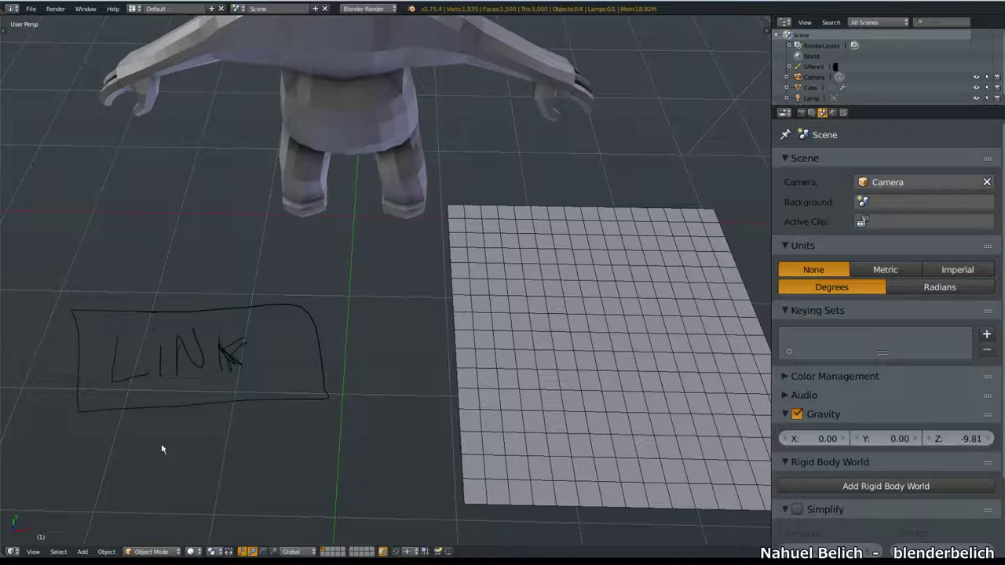
mouse_move(329, 320)
right_mouse_down()
mouse_move(316, 399)
mouse_move(231, 307)
mouse_move(63, 381)
mouse_move(318, 369)
mouse_move(254, 397)
mouse_move(228, 352)
mouse_move(173, 347)
mouse_move(134, 296)
mouse_move(77, 363)
right_mouse_up()
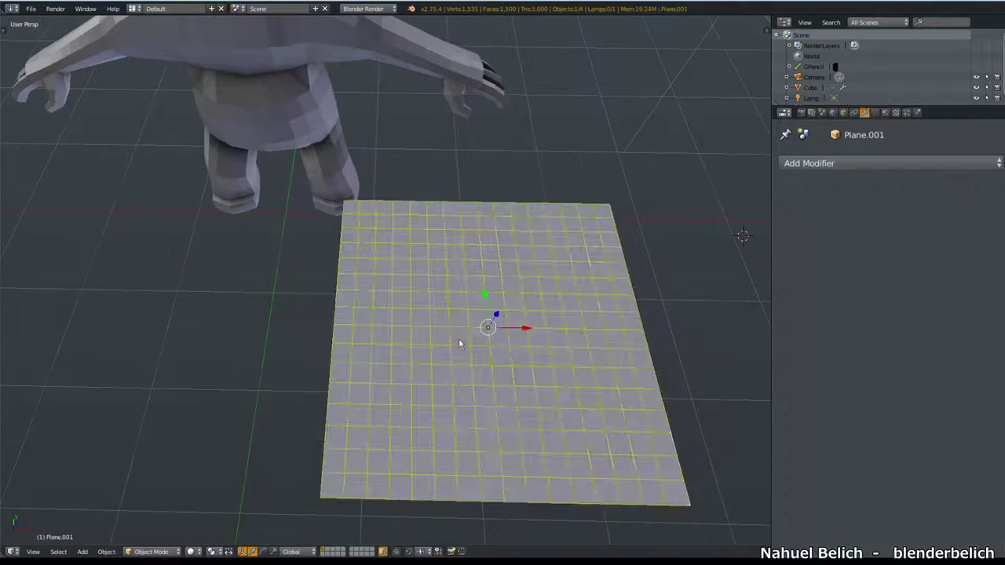
Put the copied plane into Sculpt Mode and enable dynamic topology
key("Tab")
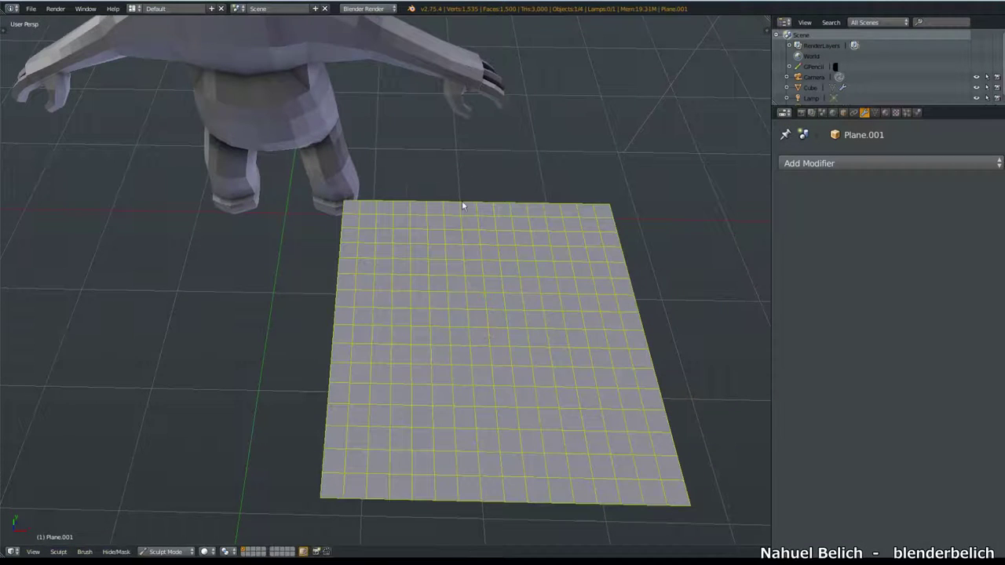
key("t")
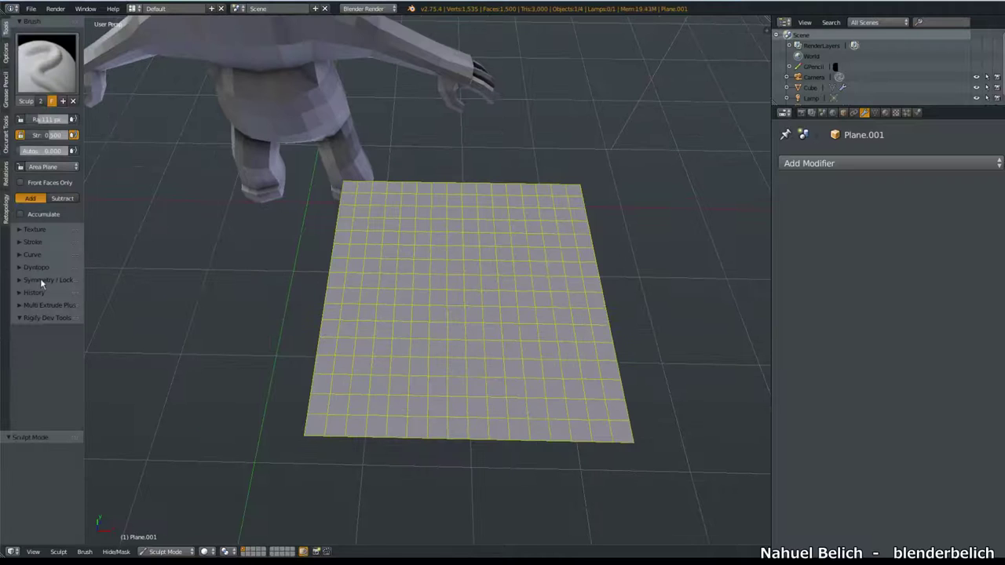
left_click(37, 267)
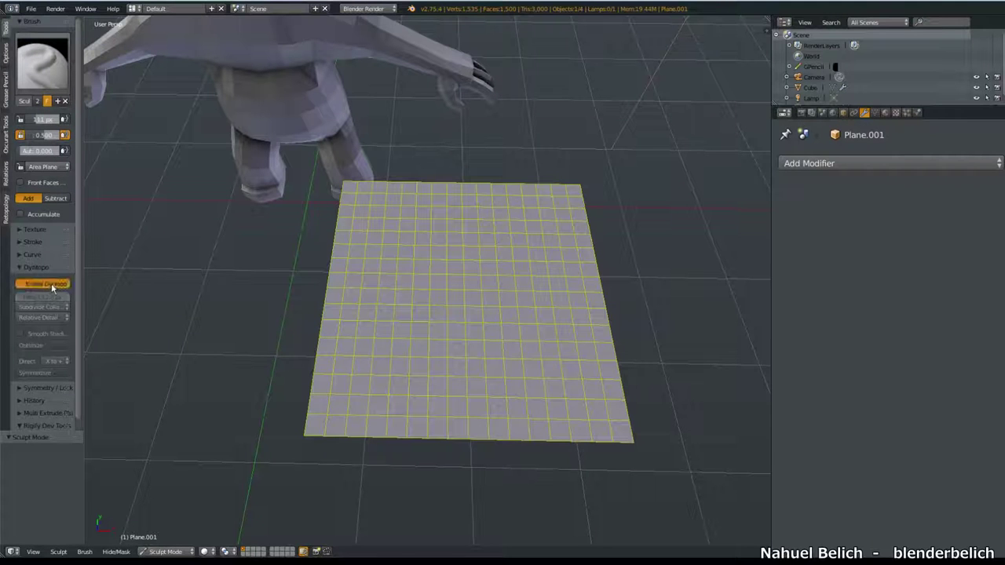
left_click(51, 284)
Sculpt a raised ring on the plane, building up and deepening its edges
mouse_move(394, 312)
middle_mouse_down()
mouse_move(431, 350)
mouse_move(401, 322)
middle_mouse_up()
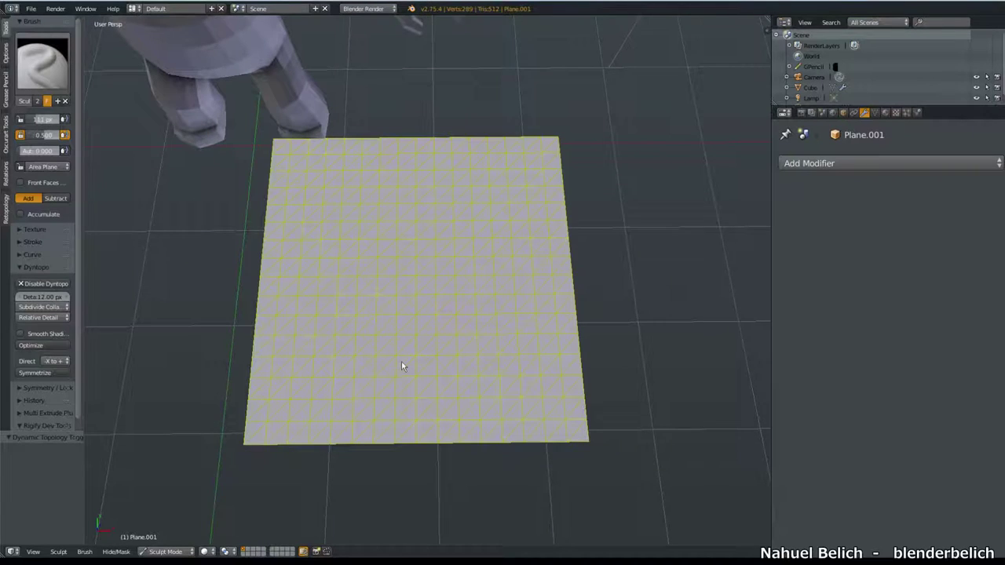
scroll(402, 364, "up", 2)
mouse_move(402, 376)
left_mouse_down()
mouse_move(370, 370)
mouse_move(320, 283)
mouse_move(361, 254)
left_mouse_up()
scroll(376, 354, "up", 2)
scroll(376, 357, "up", 3)
mouse_move(347, 475)
left_mouse_down()
mouse_move(231, 370)
mouse_move(292, 372)
left_mouse_up()
scroll(294, 456, "up", 2)
middle_click_drag(294, 456, 348, 345, "shift")
scroll(345, 343, "up", 2)
mouse_move(345, 343)
left_mouse_down()
mouse_move(332, 280)
mouse_move(233, 267)
left_mouse_up()
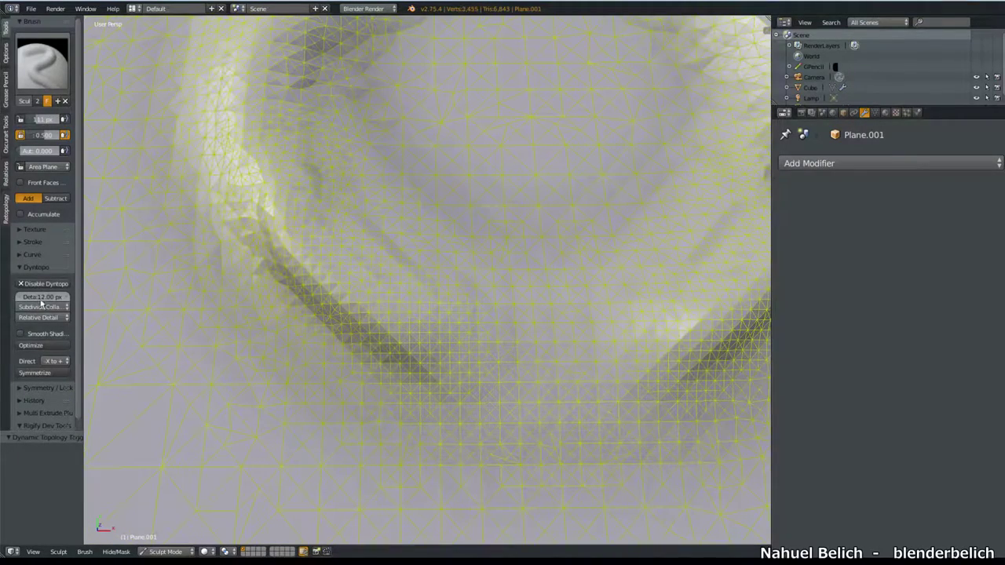
mouse_move(44, 306)
middle_mouse_down("ctrl")
mouse_move(59, 283)
mouse_move(69, 316)
middle_mouse_up("ctrl")
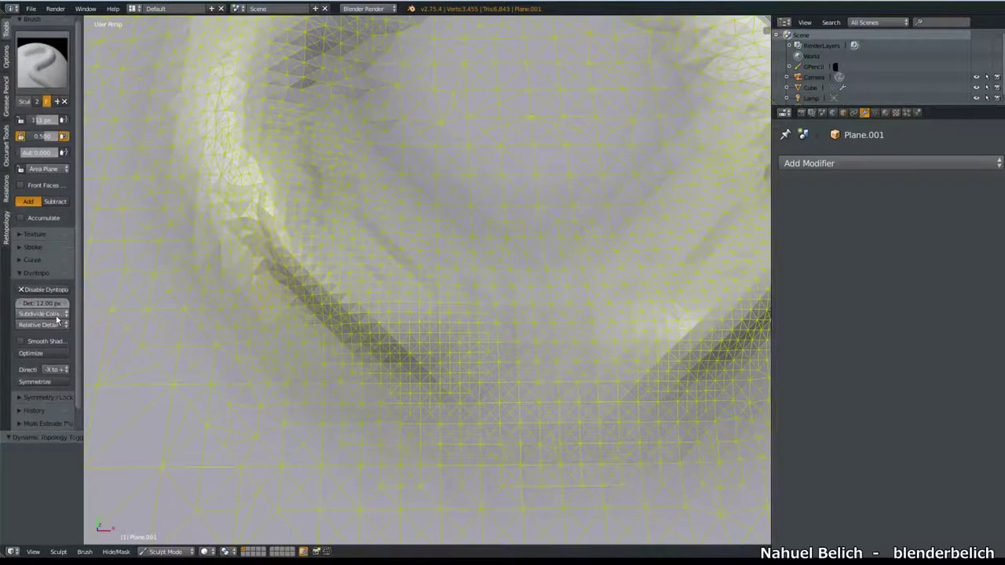
mouse_move(98, 355)
left_mouse_down()
mouse_move(135, 330)
mouse_move(165, 338)
left_mouse_up()
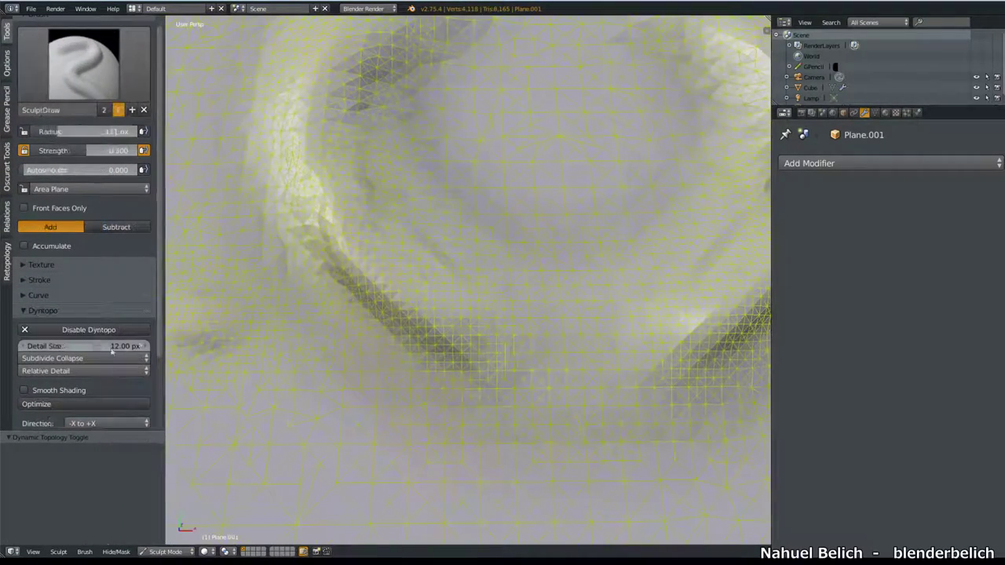
Lower the Dyntopo detail size to 10.26 px and sculpt two curved ridges
left_click_drag(98, 347, 46, 348)
mouse_move(254, 338)
left_mouse_down()
mouse_move(333, 401)
mouse_move(431, 402)
left_mouse_up()
mouse_move(431, 402)
middle_mouse_down()
mouse_move(369, 330)
mouse_move(381, 291)
mouse_move(385, 298)
middle_mouse_up()
left_click_drag(314, 291, 542, 293)
mouse_move(541, 293)
middle_mouse_down()
mouse_move(434, 254)
mouse_move(389, 297)
middle_mouse_up()
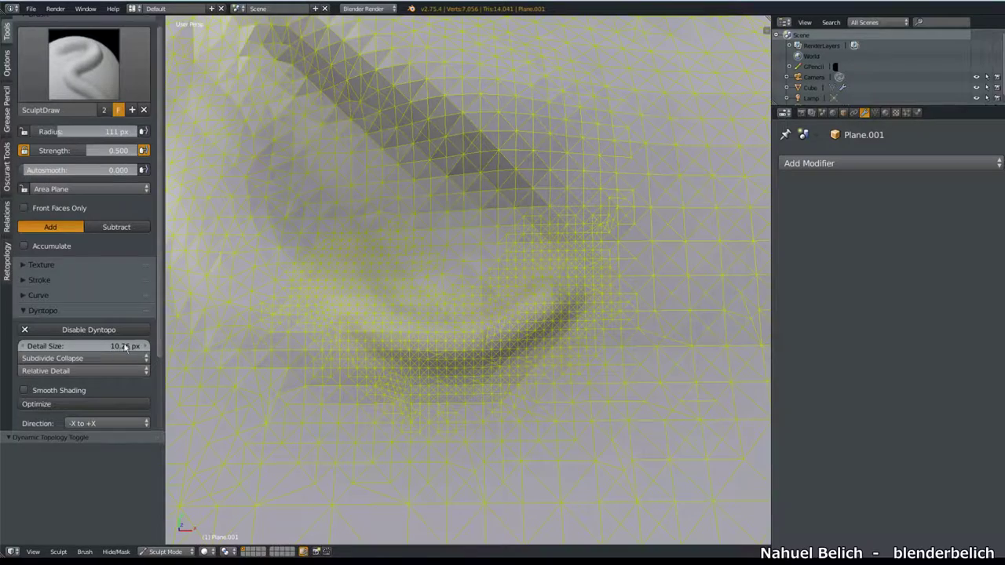
scroll(432, 310, "up", 5)
left_click_drag(437, 312, 565, 303)
scroll(503, 338, "down", 5)
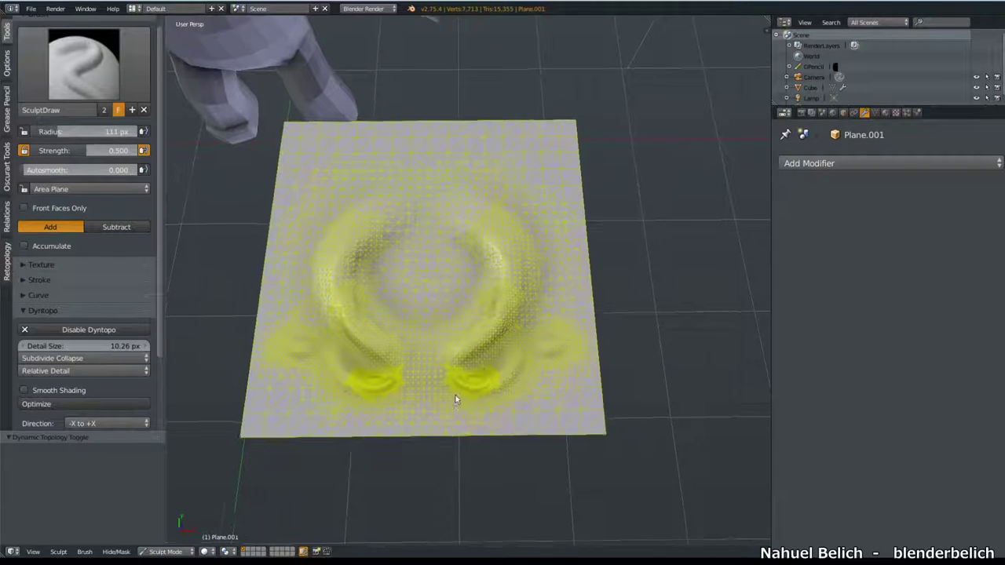
scroll(460, 392, "up", 1)
Set Detail Type to Brush Detail, shrink the brush to 31 px, and sculpt a central bump
left_click(78, 371)
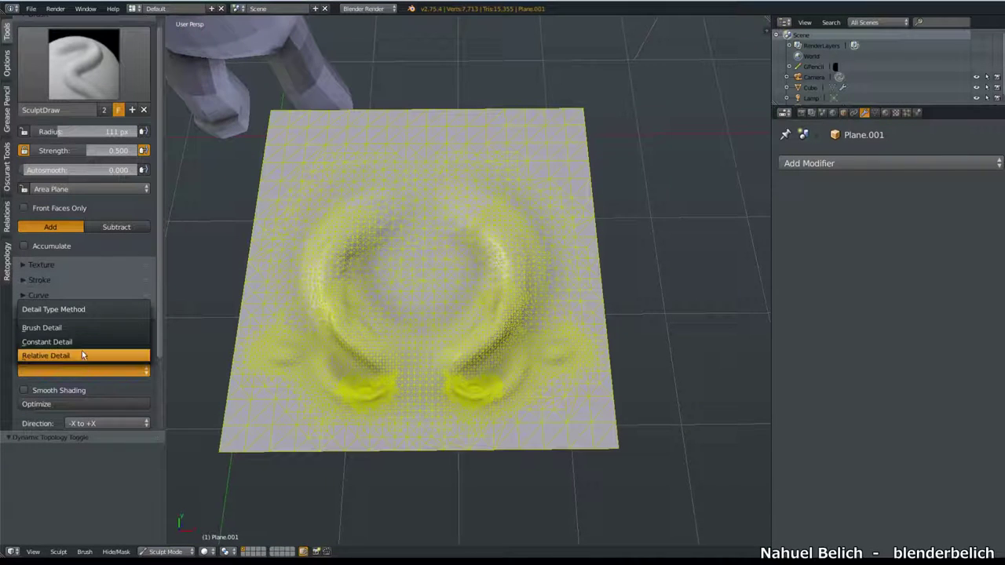
left_click(79, 341)
left_click(97, 368)
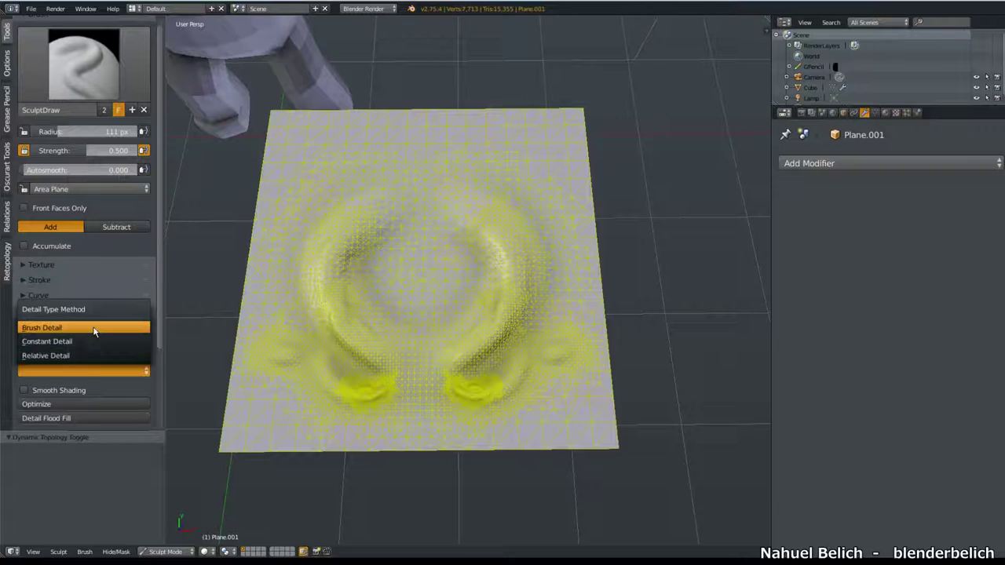
left_click(93, 327)
scroll(375, 313, "up", 2)
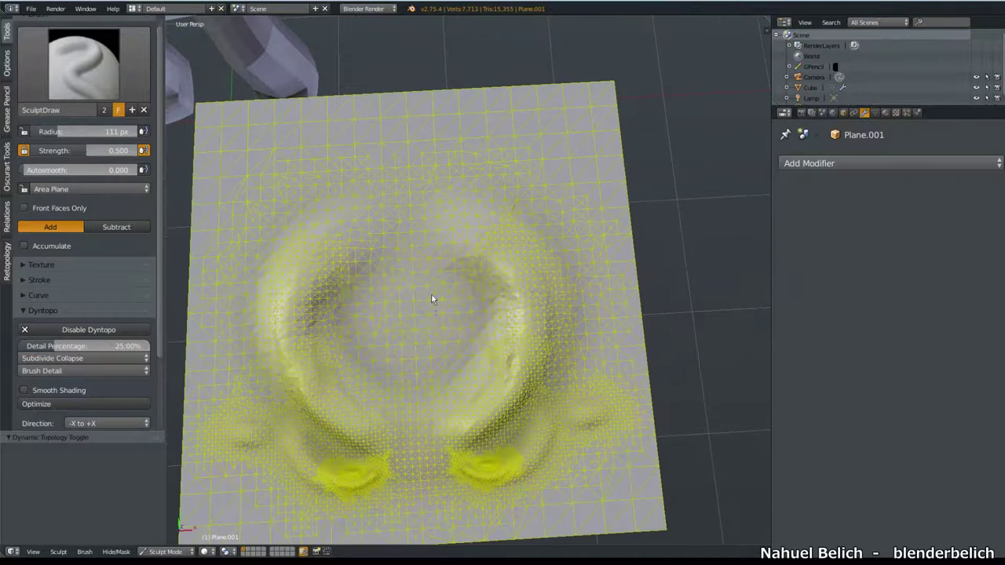
left_click_drag(431, 299, 416, 311)
key("f")
left_click(418, 303)
key("f")
left_click(407, 301)
left_click_drag(407, 306, 408, 313)
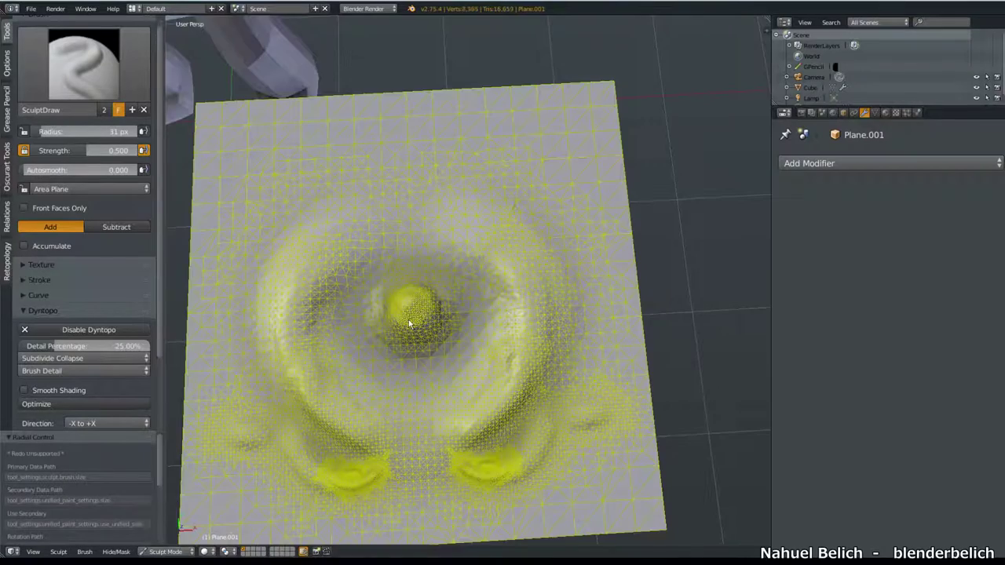
Sculpt strokes around the central bump, then enlarge the brush and reshape the centre
scroll(408, 322, "up", 3)
middle_click_drag(408, 322, 426, 329)
scroll(419, 347, "up", 1)
left_click_drag(456, 345, 573, 292)
left_click_drag(337, 287, 334, 377)
left_click_drag(573, 292, 544, 369)
mouse_move(545, 370)
middle_mouse_down()
mouse_move(498, 314)
mouse_move(384, 295)
mouse_move(440, 235)
mouse_move(420, 227)
middle_mouse_up()
scroll(445, 232, "down", 6)
key("f")
left_click(445, 191)
mouse_move(445, 186)
left_mouse_down()
mouse_move(406, 119)
mouse_move(478, 203)
left_mouse_up()
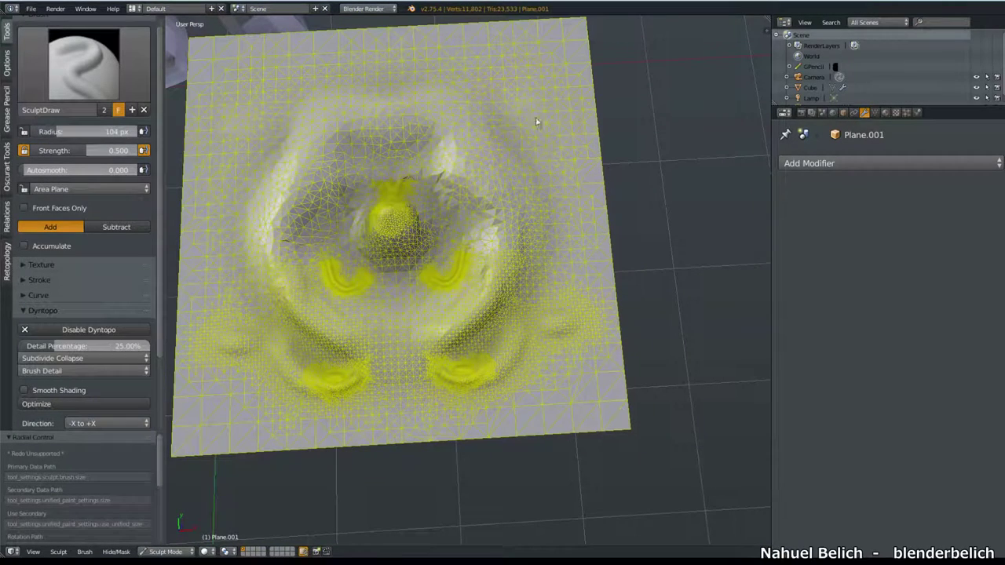
left_click_drag(471, 241, 450, 257)
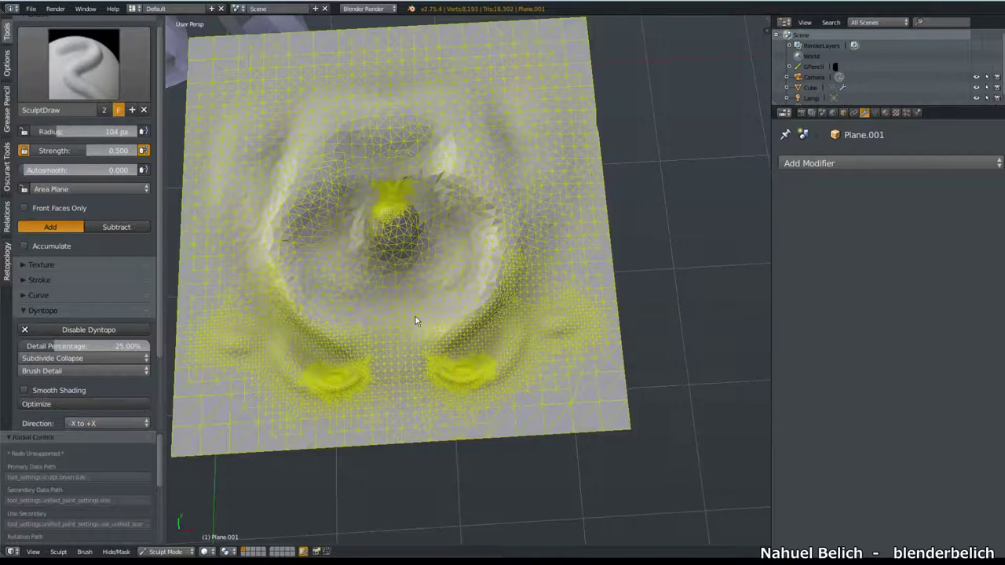
Switch to Constant Detail and sculpt dense mirrored detail on both sides of the bump
left_click(84, 371)
left_click(78, 341)
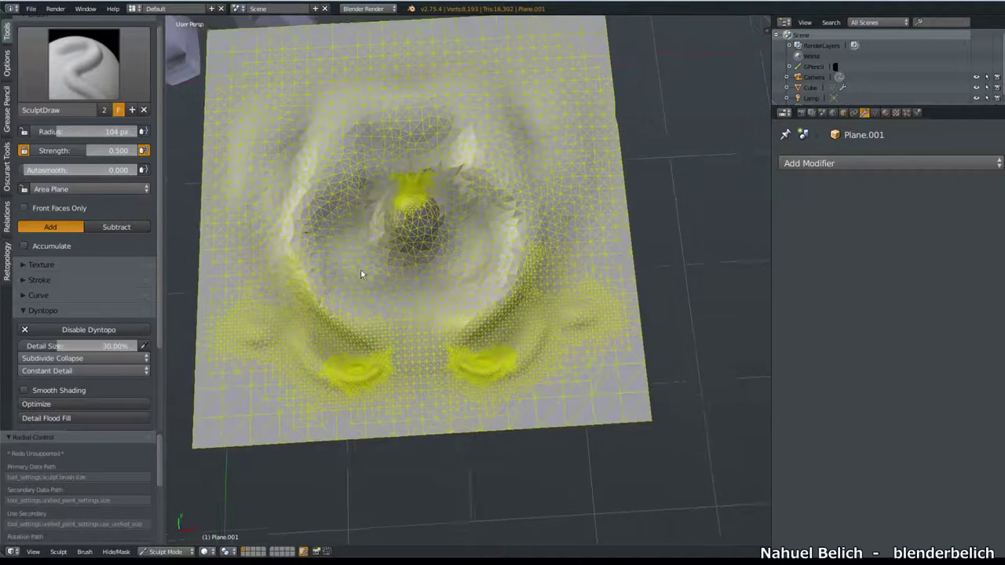
middle_click_drag(360, 274, 368, 307)
left_click_drag(315, 338, 308, 276)
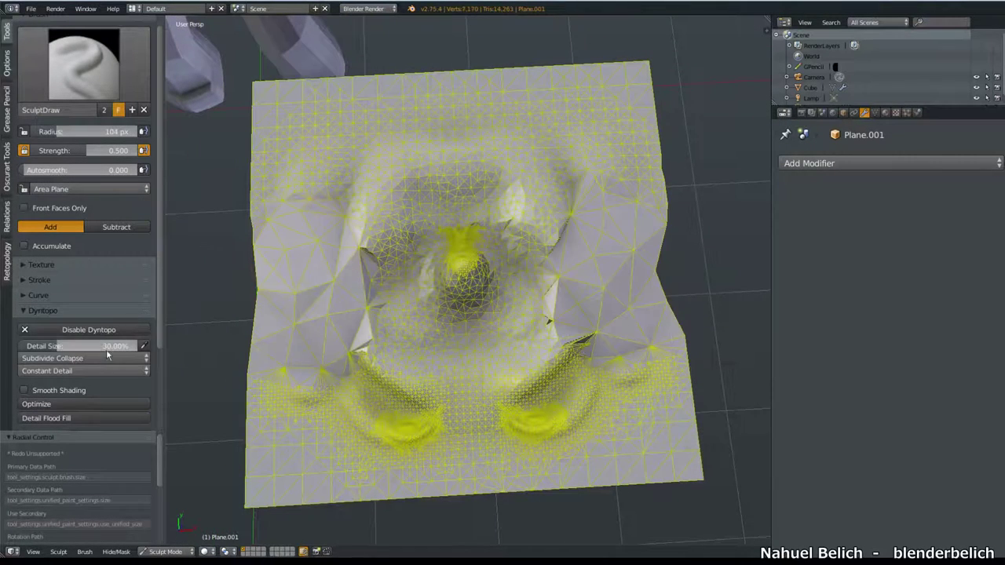
scroll(398, 269, "up", 3)
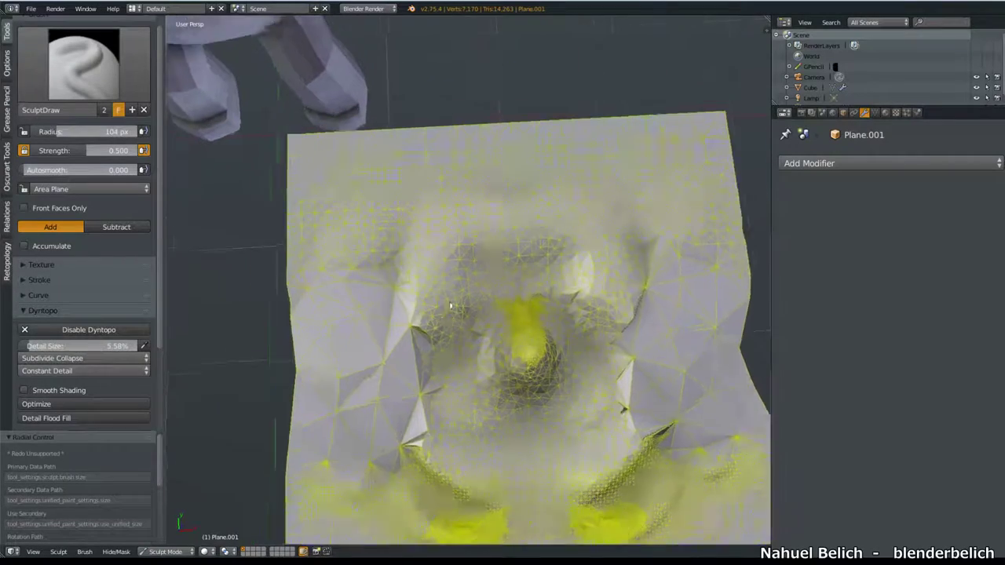
middle_click_drag(398, 269, 369, 330)
left_click_drag(376, 346, 378, 299)
scroll(378, 299, "up", 4)
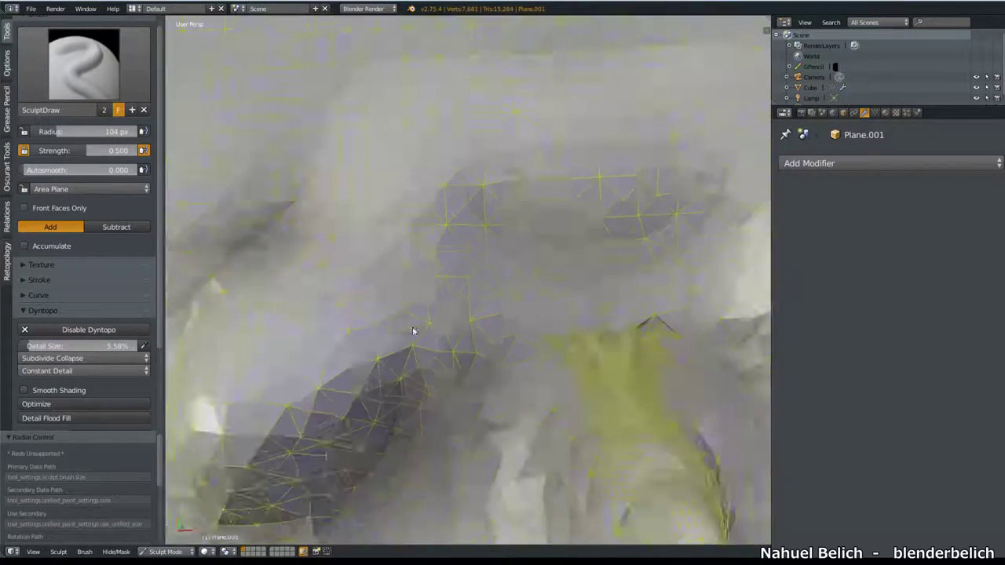
middle_click_drag(410, 332, 432, 287)
left_click_drag(433, 287, 432, 253)
scroll(453, 350, "down", 5)
left_click_drag(453, 351, 549, 306, "shift")
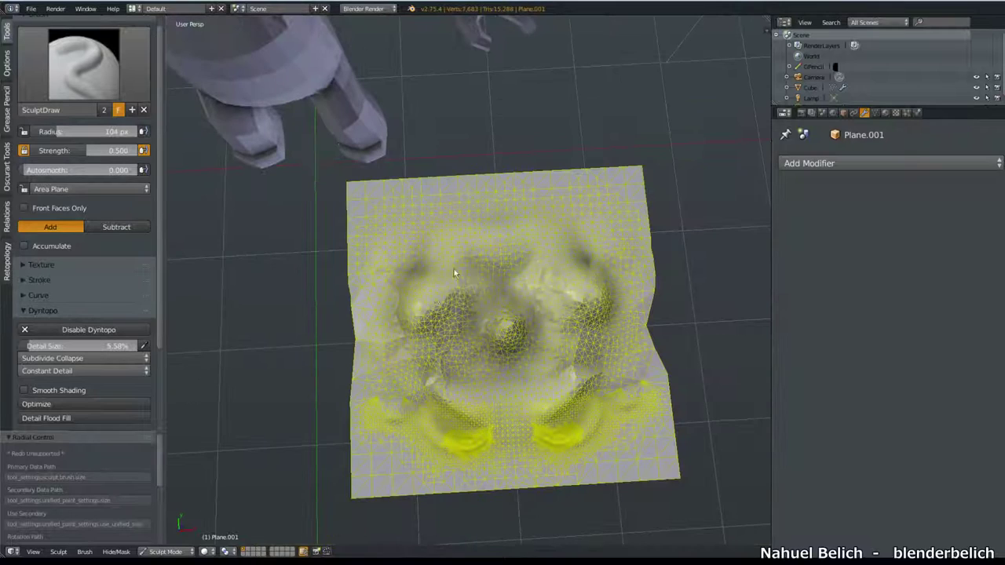
Lower the constant detail size, sculpt more strokes near the centre, then disable Dyntopo
left_click_drag(91, 347, 46, 350)
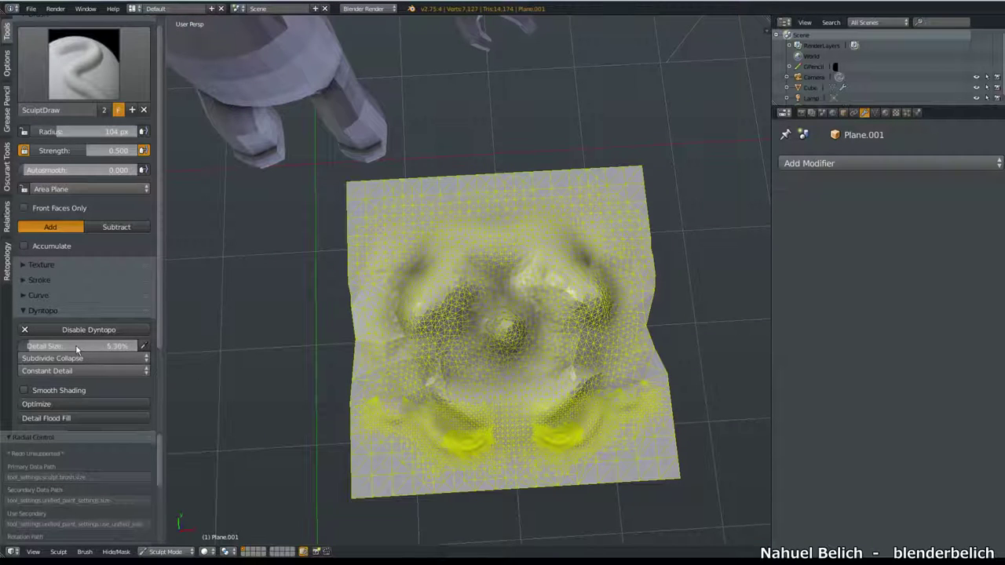
scroll(323, 293, "up", 5)
left_click_drag(529, 285, 517, 317)
scroll(460, 298, "up", 3)
left_click_drag(460, 298, 462, 264)
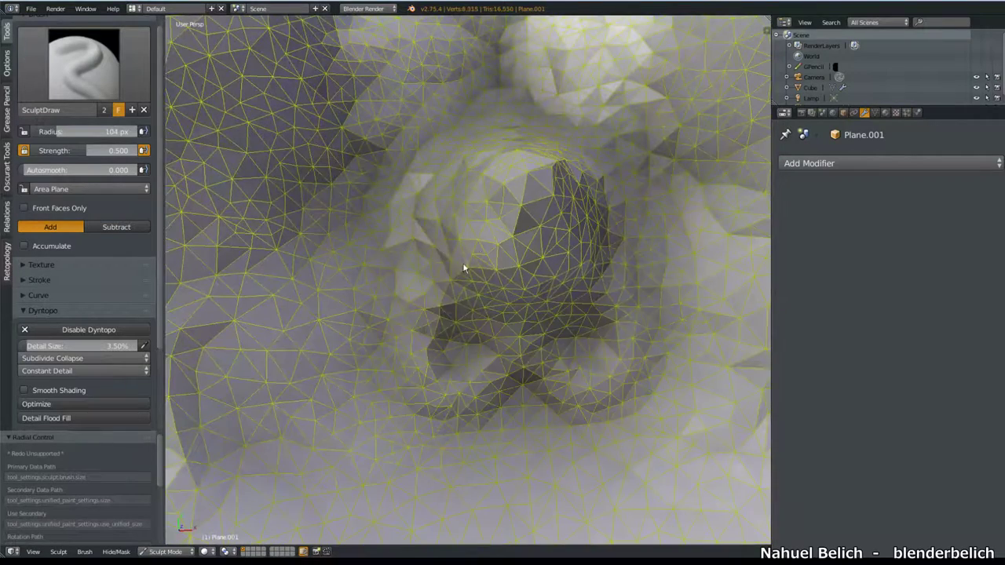
scroll(461, 314, "down", 8)
left_click_drag(461, 322, 466, 300)
scroll(465, 300, "up", 2)
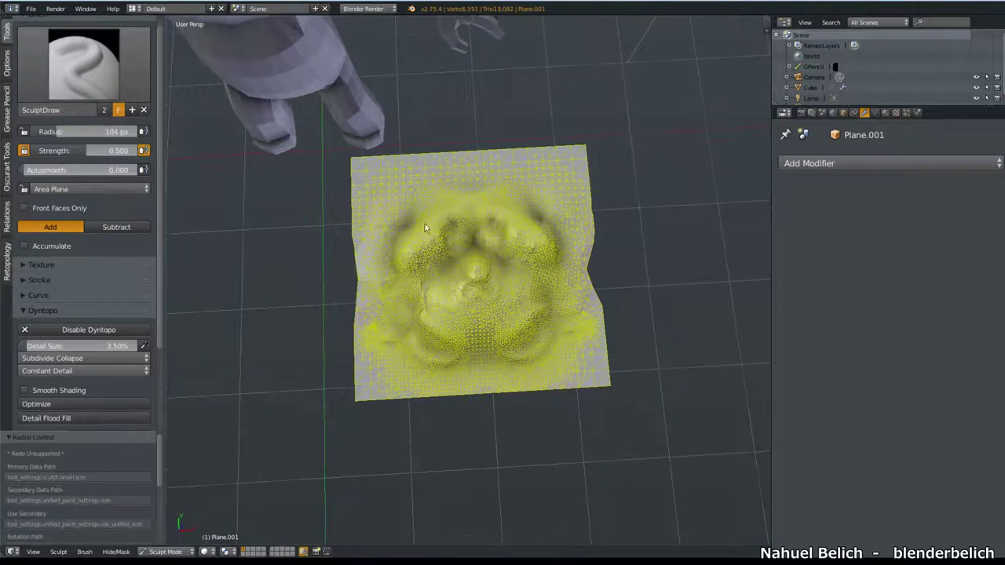
left_click(110, 330)
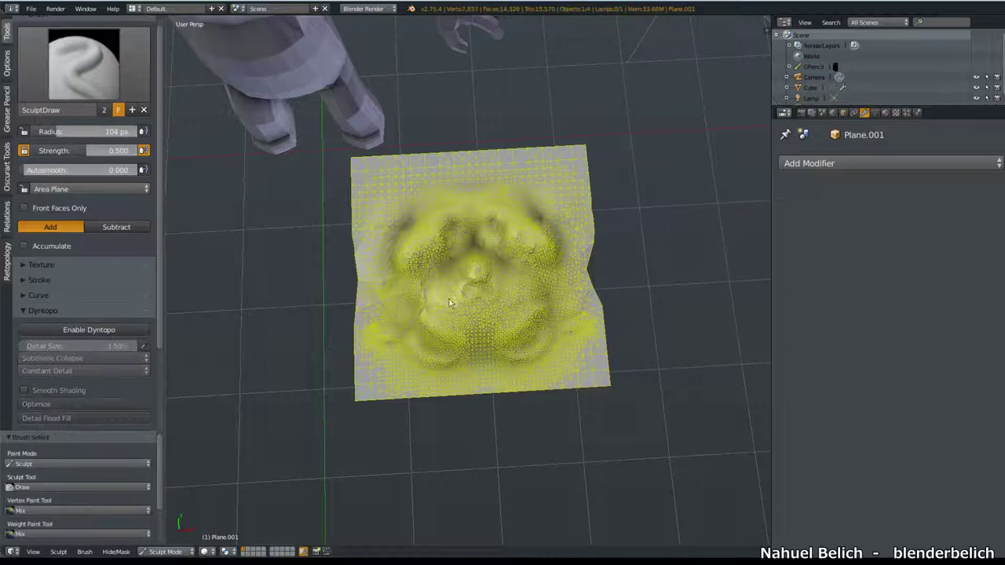
Delete Plane.001 in Object Mode and orbit to a straight front view of the character
mouse_move(482, 306)
middle_mouse_down()
mouse_move(511, 207)
mouse_move(504, 270)
mouse_move(525, 259)
middle_mouse_up()
key("ctrl+Tab")
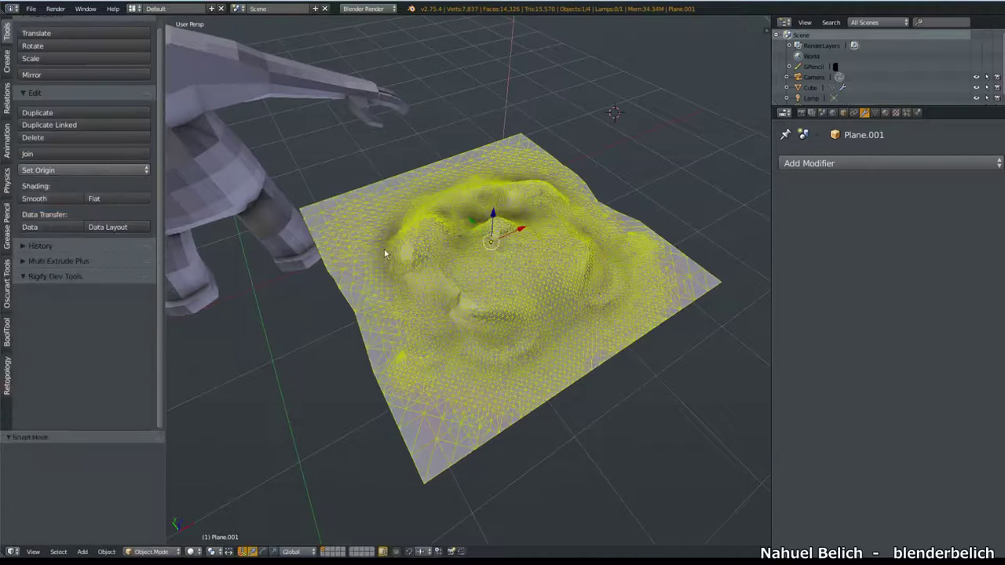
left_click(445, 268)
mouse_move(415, 288)
middle_mouse_down()
mouse_move(489, 354)
mouse_move(442, 288)
mouse_move(521, 280)
mouse_move(505, 242)
mouse_move(494, 246)
middle_mouse_up()
mouse_move(532, 173)
middle_mouse_down()
mouse_move(476, 240)
mouse_move(533, 221)
mouse_move(528, 275)
mouse_move(524, 252)
mouse_move(507, 269)
mouse_move(516, 279)
mouse_move(424, 281)
mouse_move(464, 262)
mouse_move(468, 316)
mouse_move(448, 323)
middle_mouse_up()
scroll(524, 252, "up", 2)
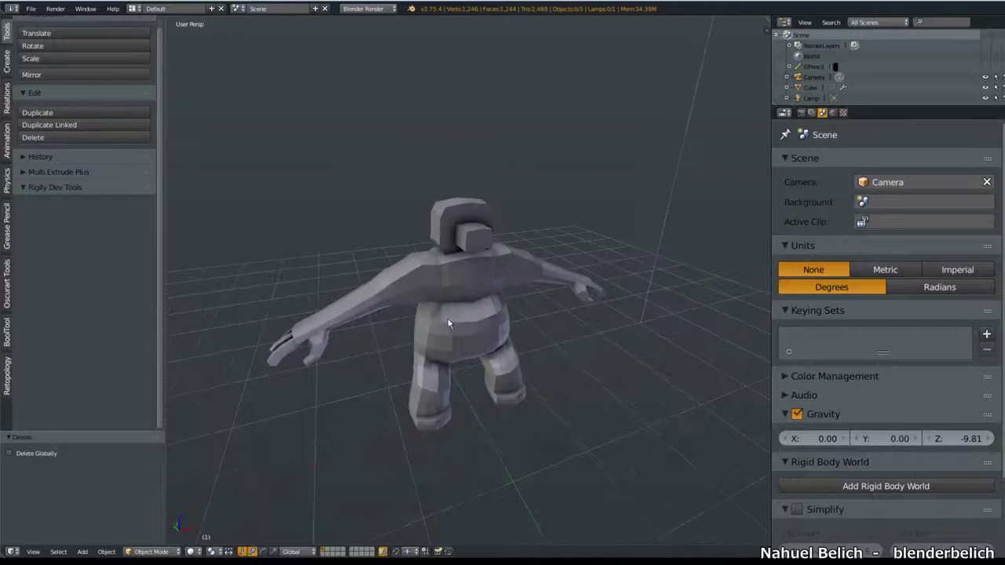
mouse_move(469, 275)
middle_mouse_down()
mouse_move(466, 286)
mouse_move(442, 259)
mouse_move(427, 275)
mouse_move(510, 349)
middle_mouse_up()
Add a new cube and switch to face select mode in Edit Mode
right_click(436, 284)
key("Tab")
key("Tab")
key("shift+a")
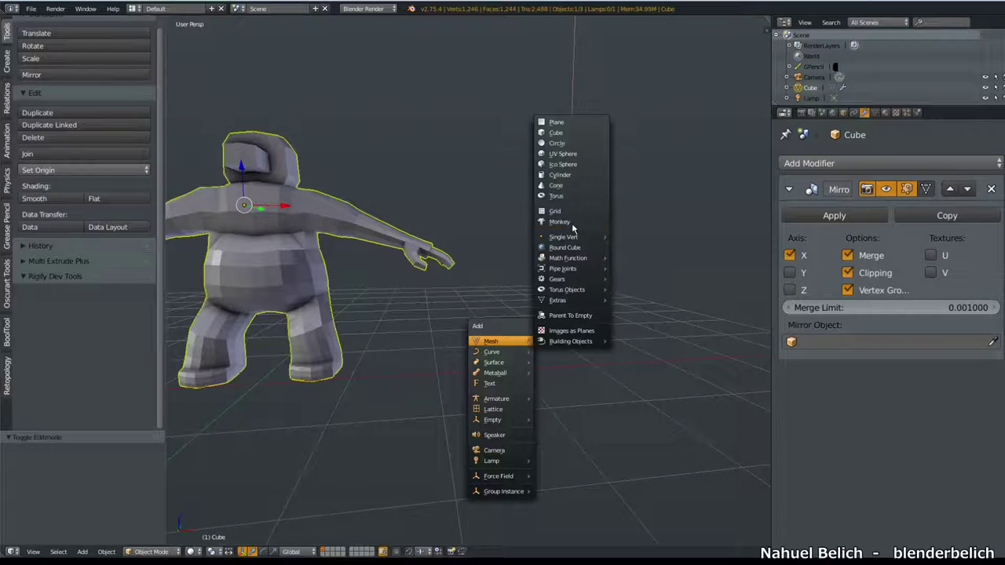
left_click(555, 132)
key("Tab")
scroll(506, 283, "down", 2)
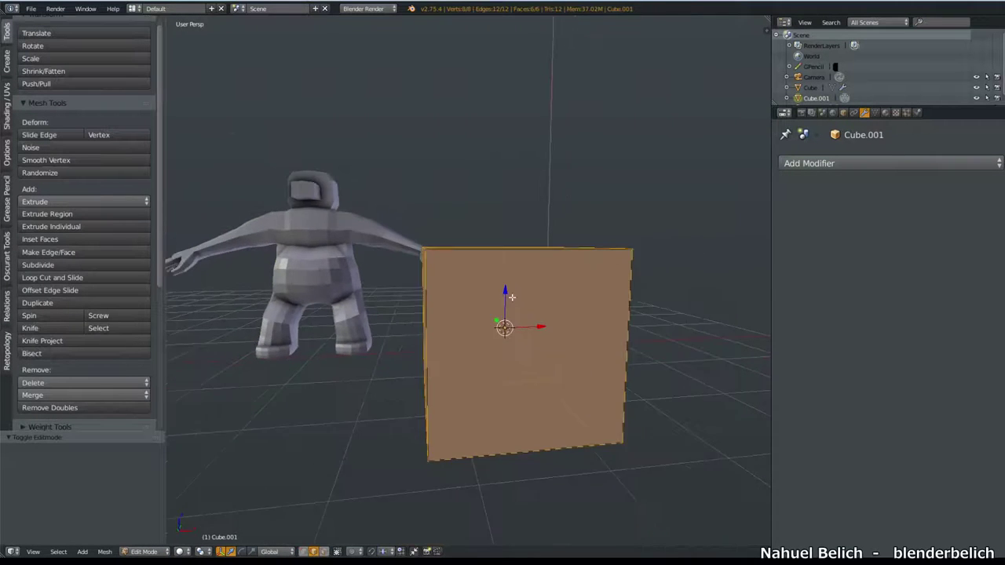
middle_click_drag(511, 297, 523, 322)
key("ctrl+Tab")
left_click(513, 324)
Extrude the cube's top face upward and its bottom face downward
right_click(526, 270)
key("e")
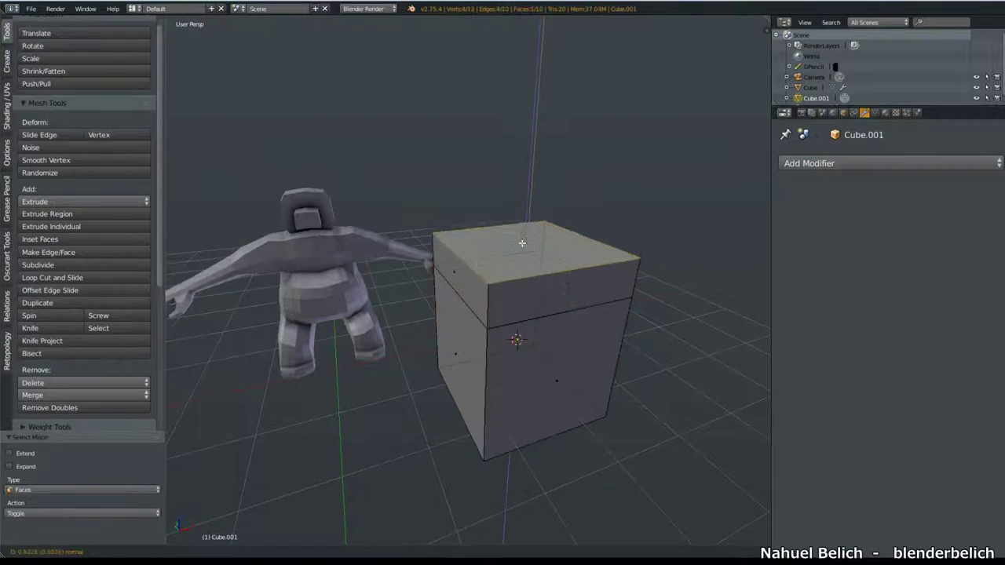
left_click(510, 235)
middle_click_drag(510, 235, 507, 346)
right_click(510, 369)
key("e")
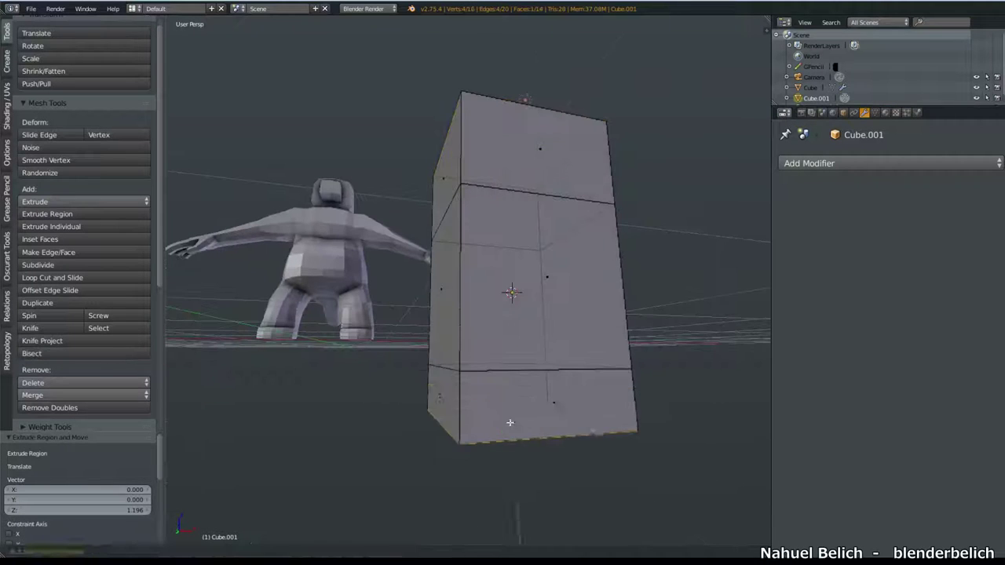
left_click(508, 428)
Extrude a left side face outward and scale it down to 0.325
middle_click_drag(508, 428, 471, 329)
right_click(467, 314)
key("e")
left_click(397, 306)
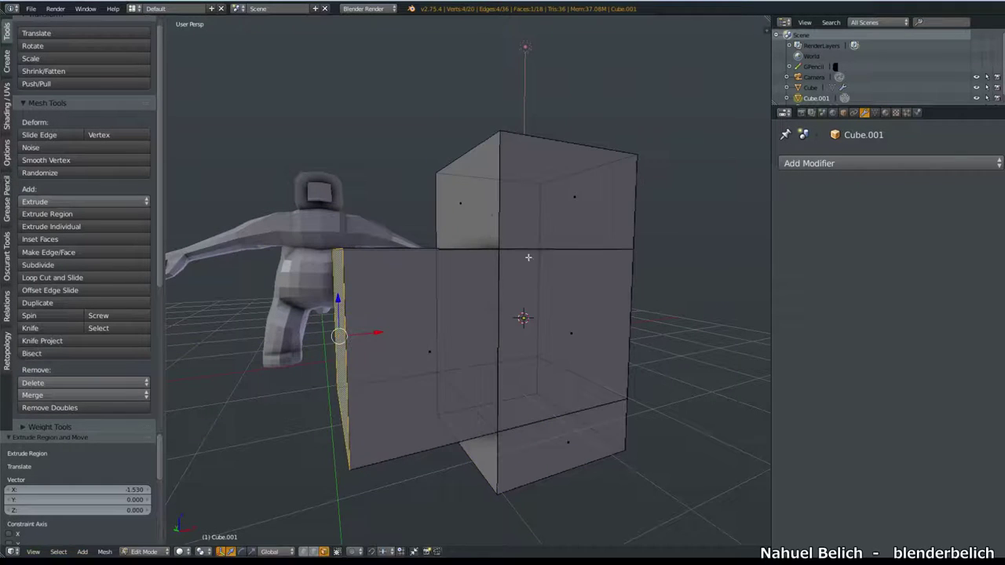
key("s")
left_click(400, 307)
Extrude the small face further left and scale the end into a wider wedge
middle_click_drag(401, 308, 392, 298)
key("e")
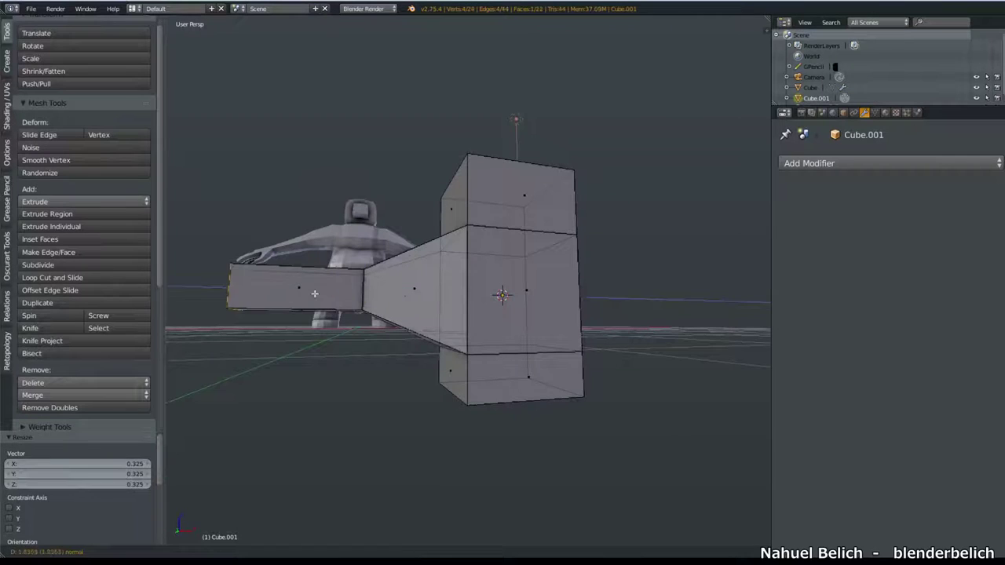
left_click(369, 239)
key("s")
left_click(411, 173)
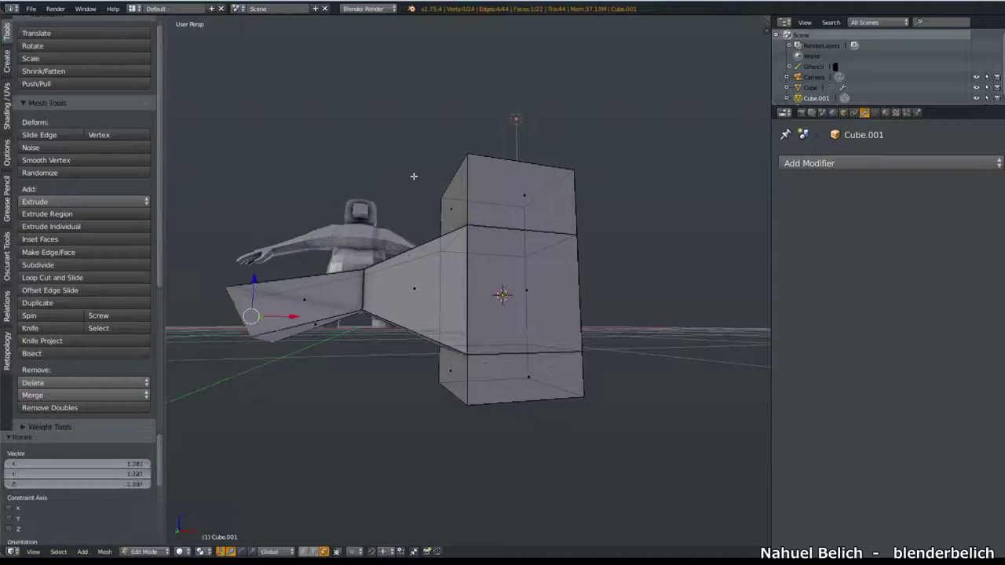
Give the shape a level 1 Subdivision Surface modifier in Object Mode with Ctrl+1
key("Tab")
key("ctrl+1")
mouse_move(383, 182)
middle_mouse_down()
mouse_move(474, 251)
mouse_move(501, 309)
mouse_move(749, 214)
middle_mouse_up()
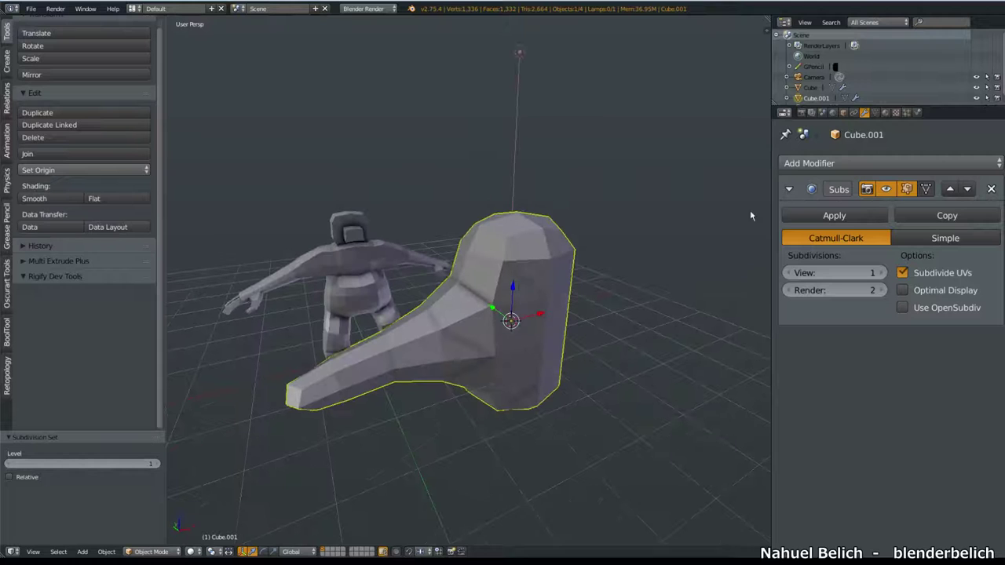
Turn on Wire and Draw All Edges display for the test cube in Object properties
left_click(843, 112)
scroll(790, 453, "down", 3)
left_click(785, 448)
left_click(786, 466)
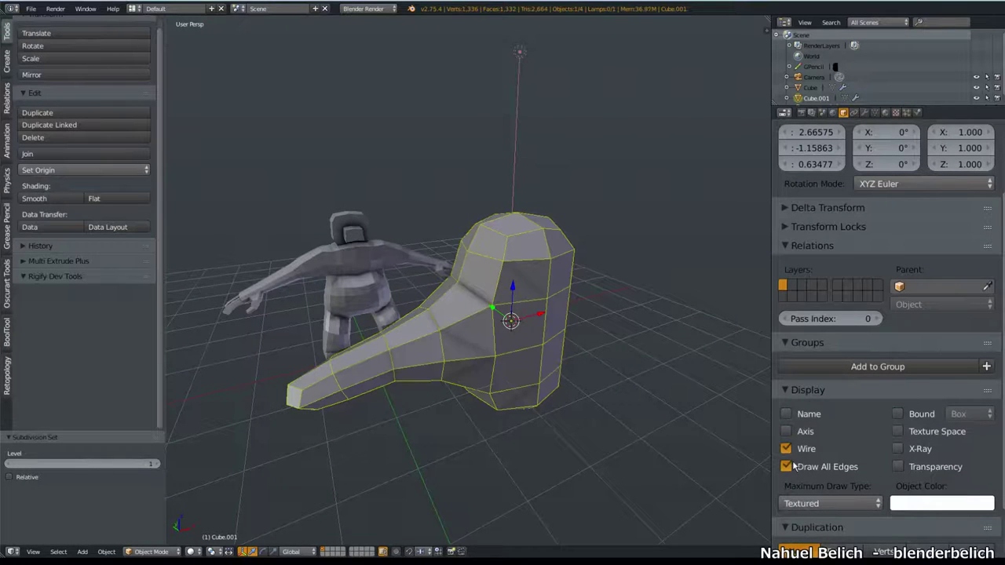
mouse_move(434, 316)
middle_mouse_down()
mouse_move(391, 299)
mouse_move(431, 294)
mouse_move(531, 347)
mouse_move(529, 248)
mouse_move(722, 218)
middle_mouse_up()
Delete Cube.001 and turn on Wire and Draw All Edges for the character
key("Delete")
right_click(529, 248)
left_click(786, 449)
left_click(785, 466)
middle_click_drag(706, 259, 628, 274)
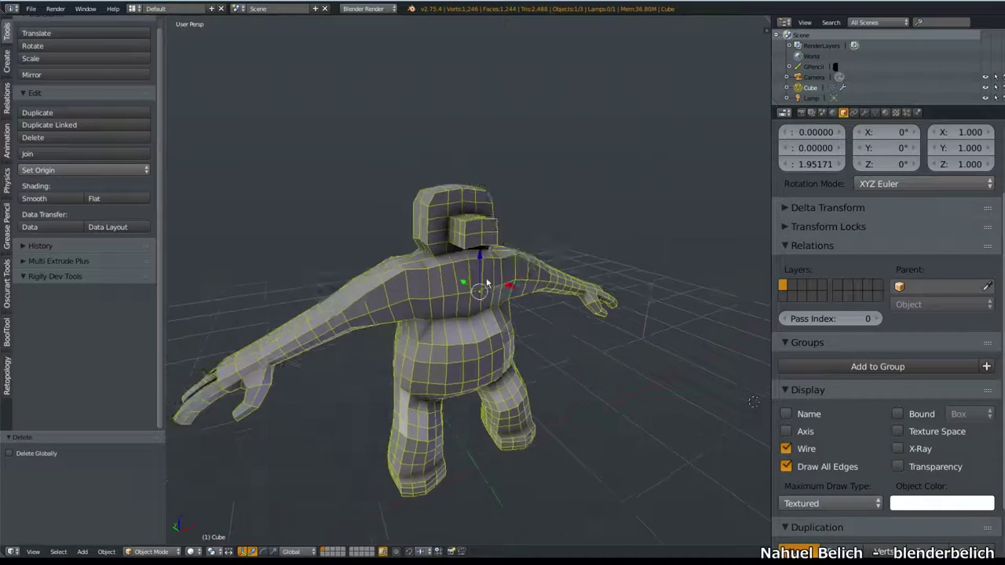
scroll(502, 248, "up", 2)
mouse_move(475, 270)
middle_mouse_down()
mouse_move(525, 359)
mouse_move(497, 354)
mouse_move(472, 392)
mouse_move(469, 317)
middle_mouse_up()
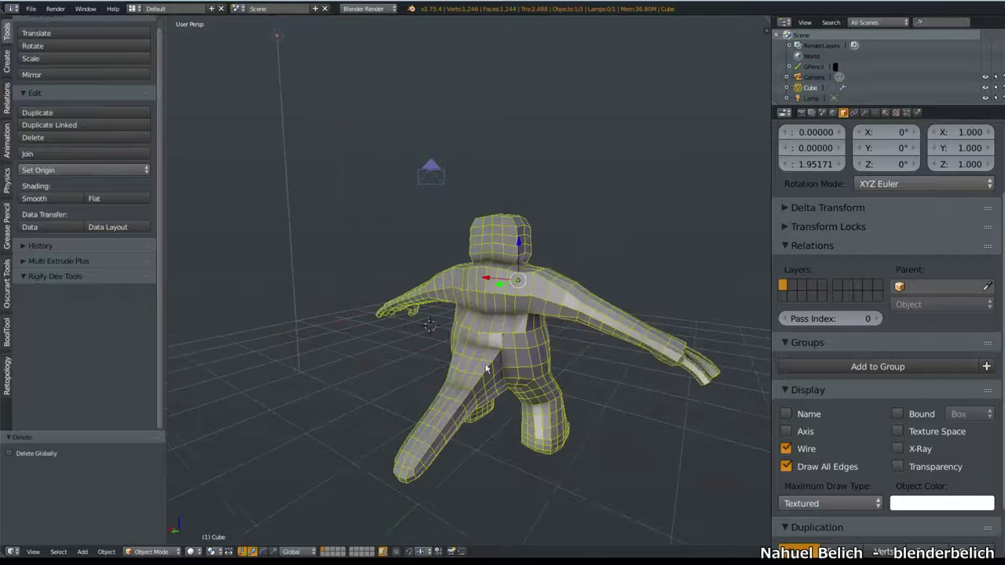
scroll(482, 275, "up", 2)
Enter Edit Mode and select a block of faces on the character's back
mouse_move(482, 275)
middle_mouse_down()
mouse_move(448, 338)
mouse_move(471, 346)
middle_mouse_up()
key("Tab")
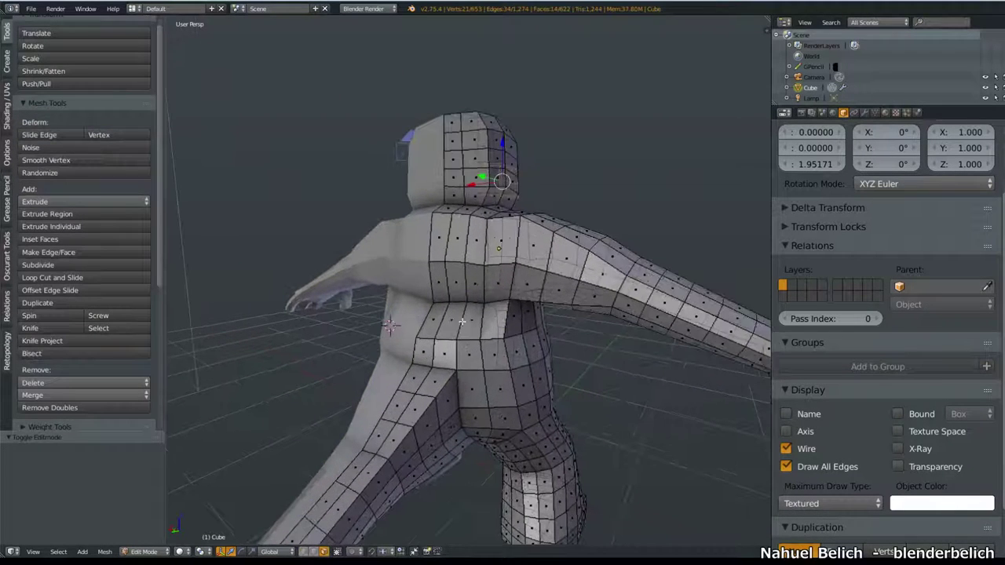
left_click(434, 322, "shift")
left_click(476, 240, "ctrl")
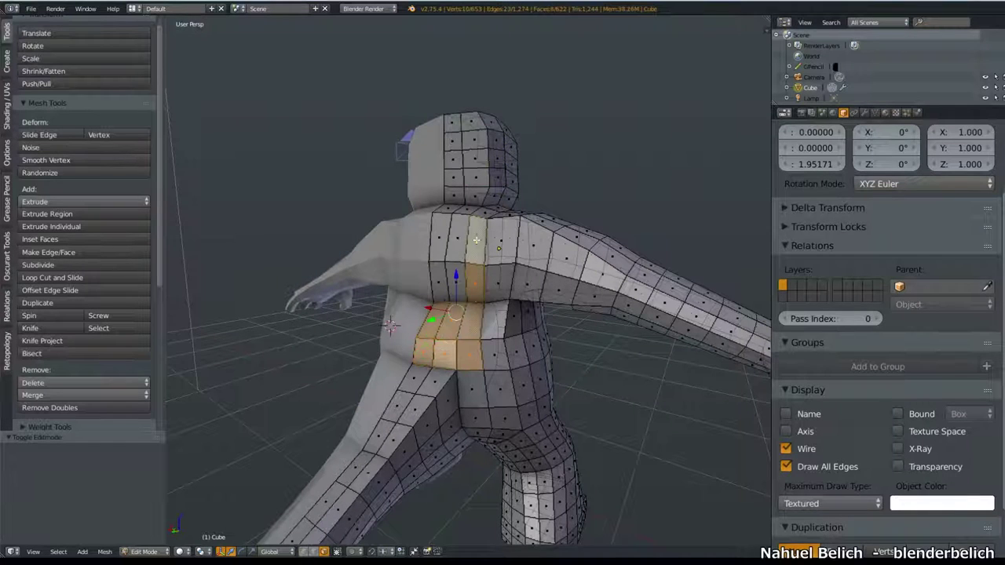
left_click(455, 282, "shift")
left_click(438, 282, "shift")
middle_click_drag(440, 283, 550, 267)
Extrude the back faces into a pack, scale by 1.377 and shrink/fatten by -0.255
key("e")
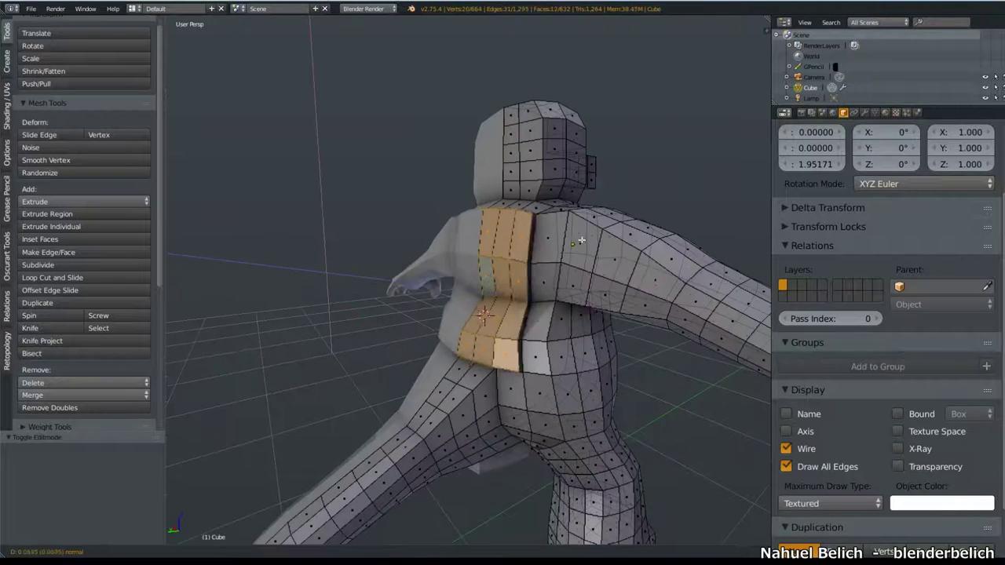
left_click(570, 272)
key("s")
left_click(589, 240)
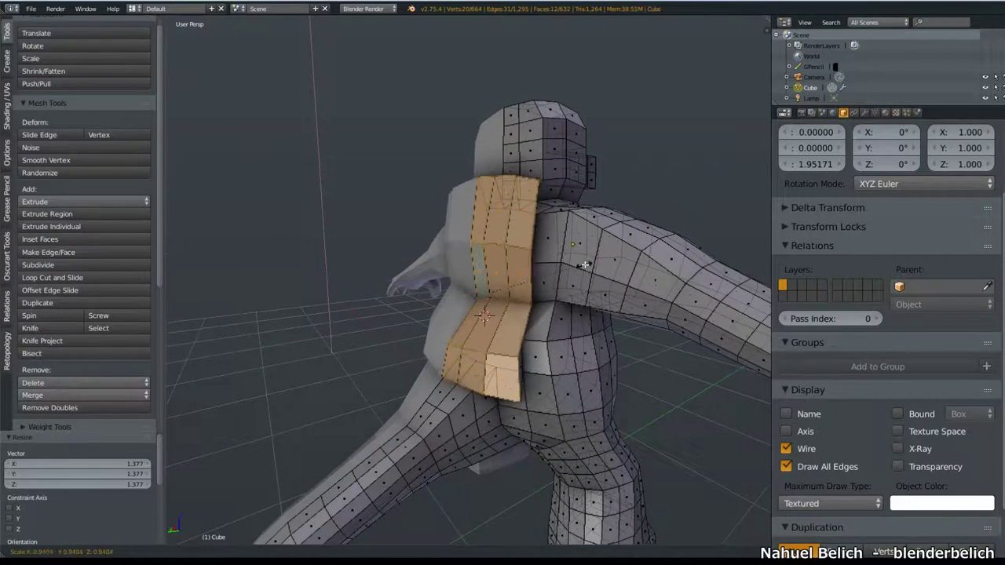
key("alt+s")
left_click(580, 251)
middle_click_drag(580, 251, 581, 190)
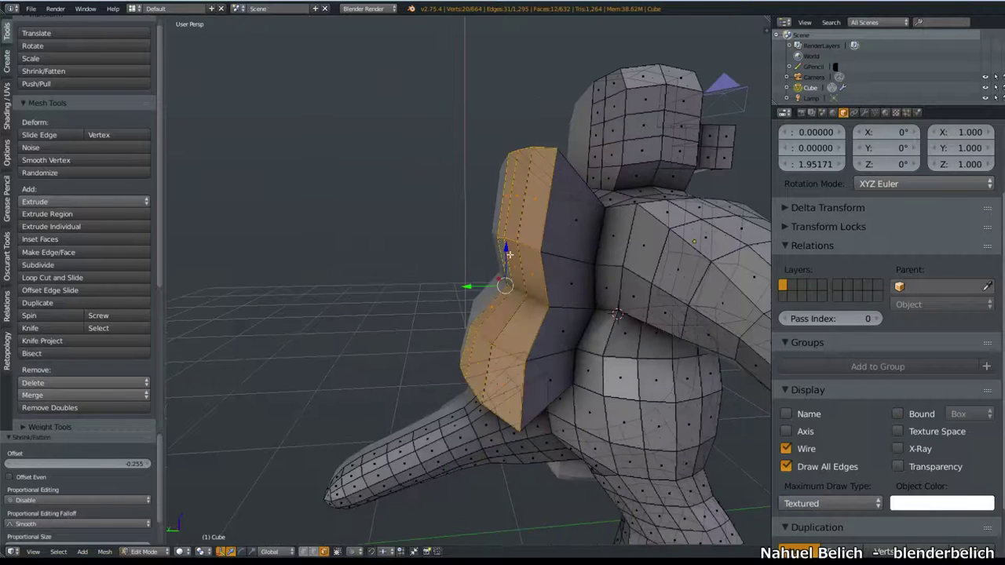
Add a centred edge loop through the pack and bevel it
key("ctrl+r")
left_click(566, 259)
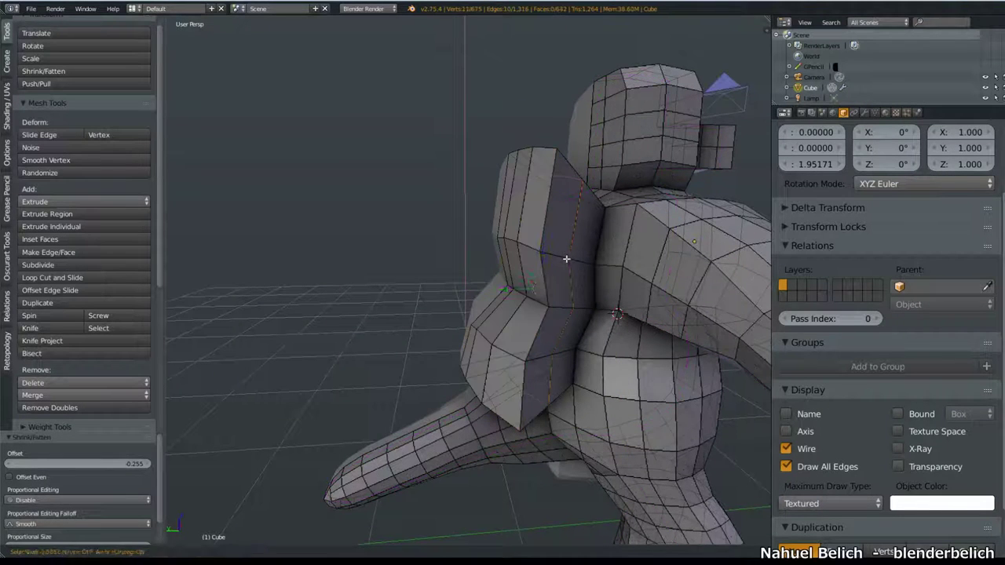
right_click(567, 258)
mouse_move(567, 259)
middle_mouse_down()
mouse_move(641, 224)
mouse_move(530, 270)
middle_mouse_up()
key("ctrl+b")
left_click(663, 207)
Return to Object Mode and show the character's Modifiers tab
key("Tab")
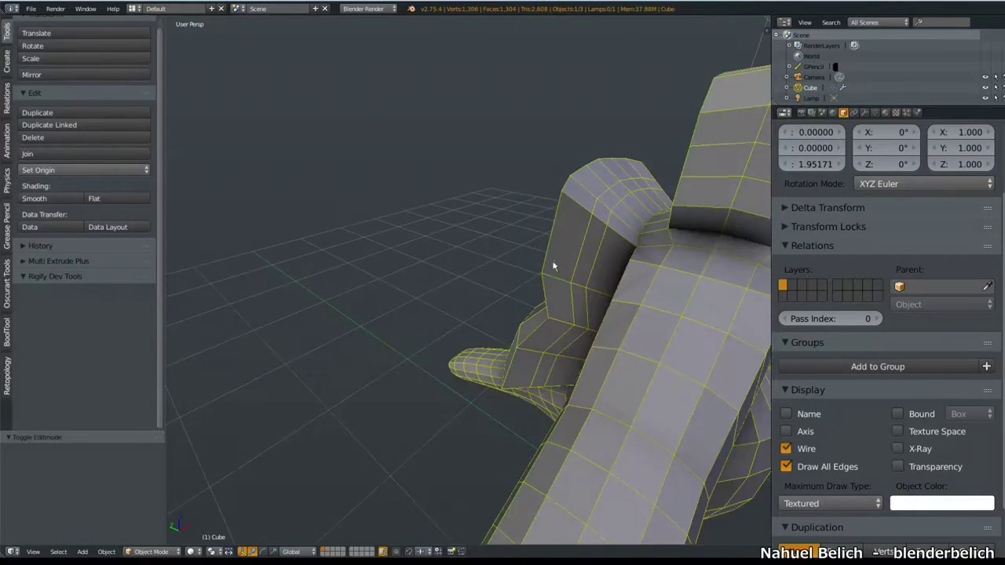
scroll(549, 269, "down", 5)
mouse_move(551, 313)
middle_mouse_down()
mouse_move(428, 310)
mouse_move(570, 269)
mouse_move(845, 104)
middle_mouse_up()
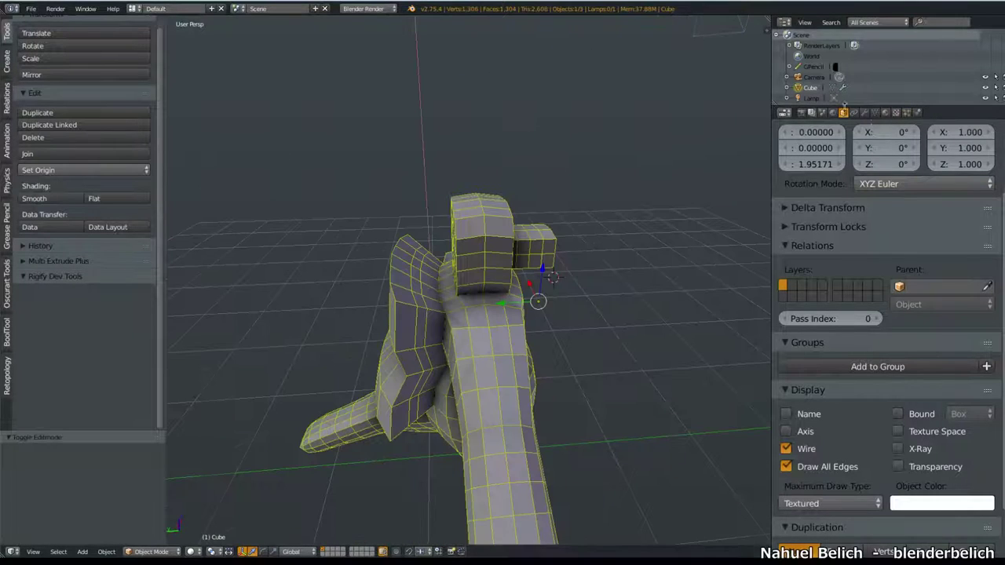
left_click(864, 113)
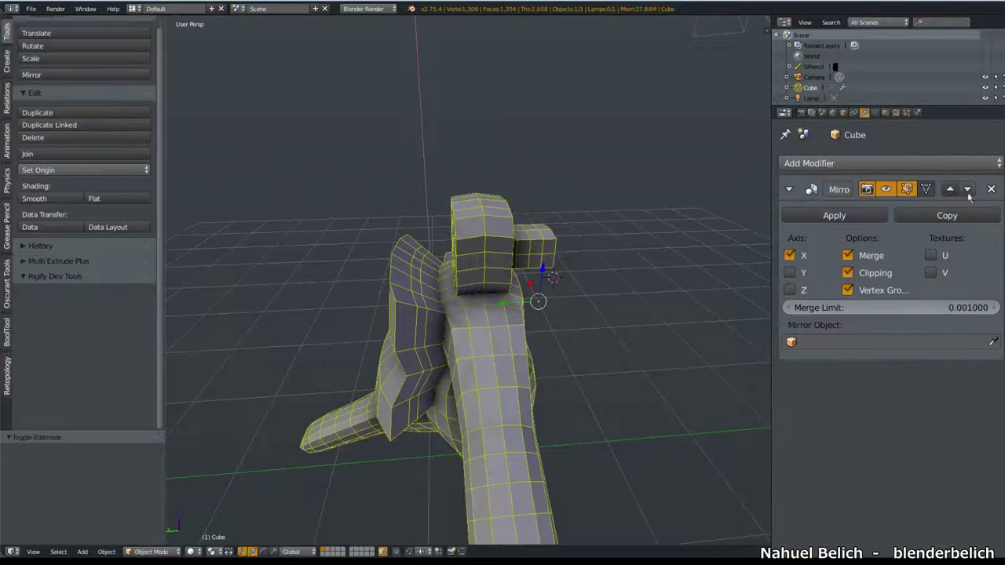
mouse_move(588, 282)
middle_mouse_down()
mouse_move(395, 297)
mouse_move(475, 265)
middle_mouse_up()
mouse_move(537, 237)
middle_mouse_down()
mouse_move(291, 296)
mouse_move(390, 299)
middle_mouse_up()
key("Tab")
key("ctrl+Tab")
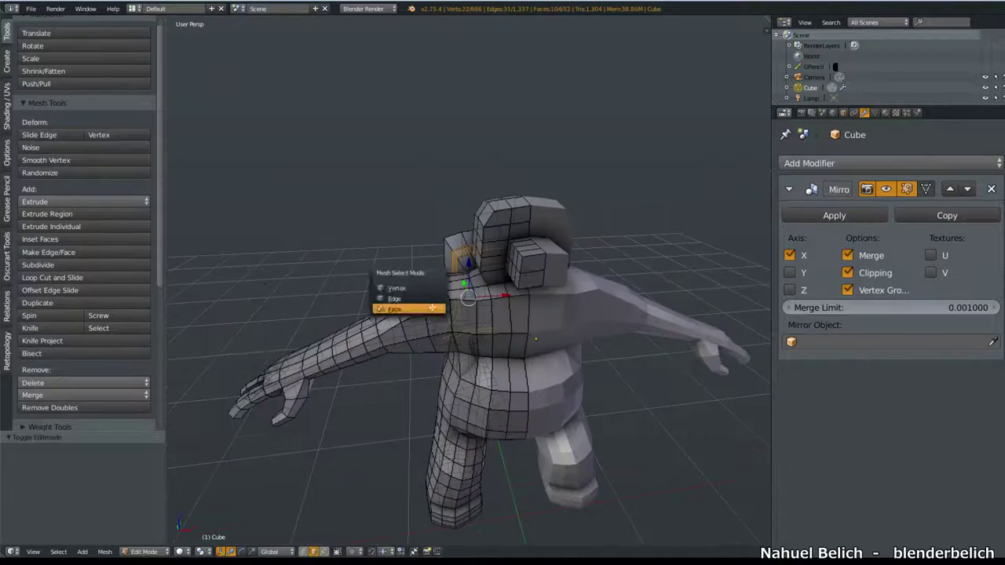
left_click(393, 288)
key("alt+s")
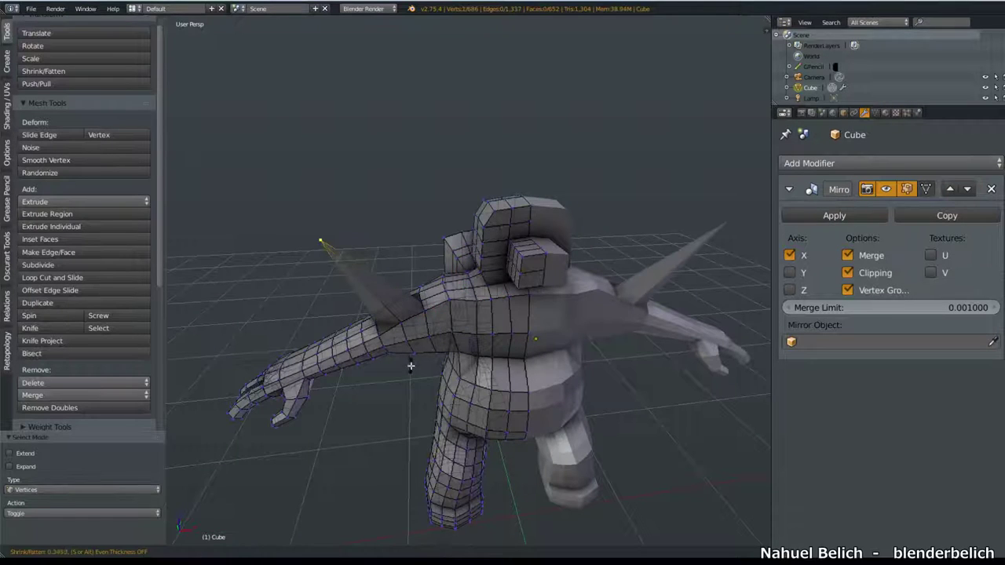
left_click(369, 314)
middle_click_drag(369, 314, 385, 301)
key("Tab")
key("Tab")
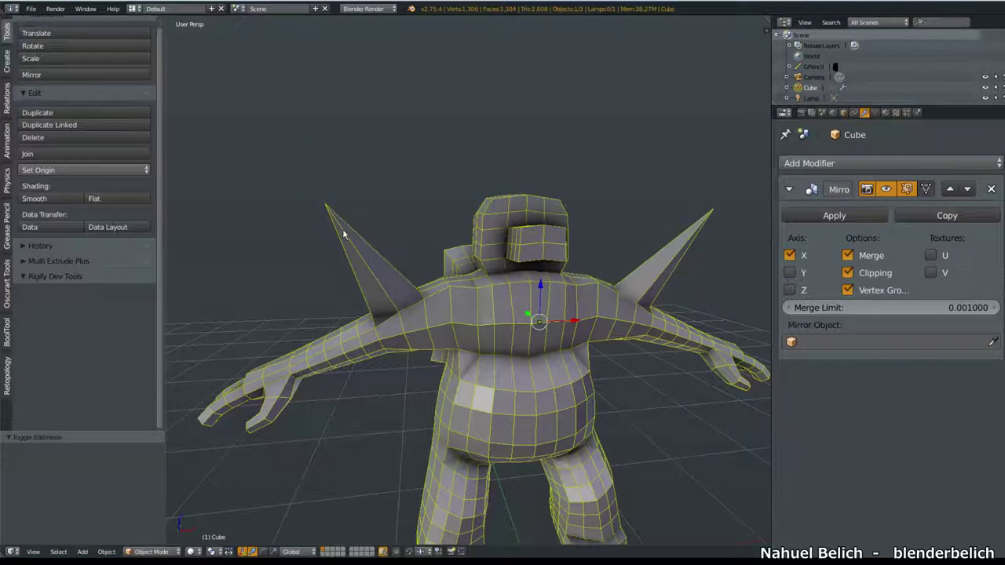
middle_click_drag(398, 310, 371, 231)
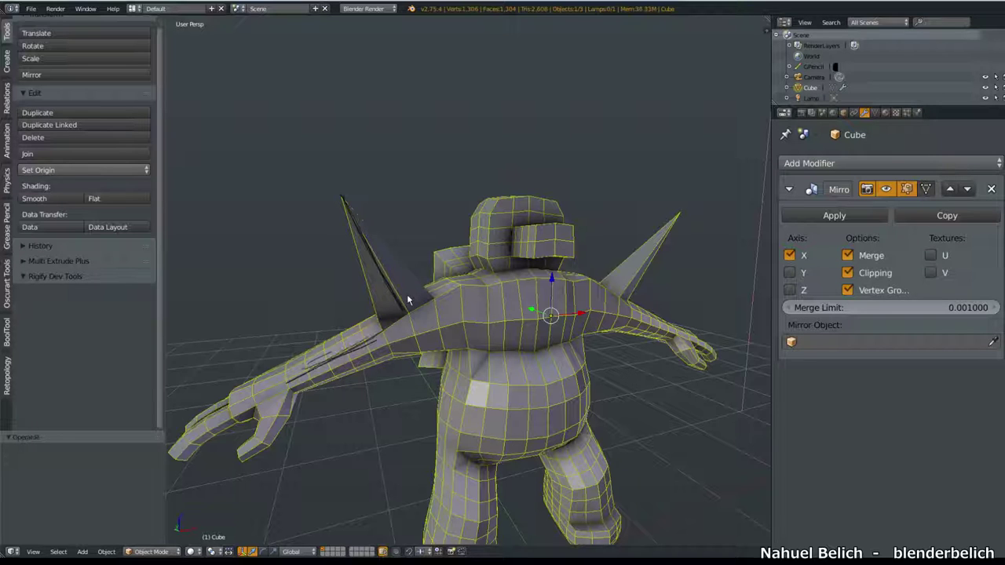
mouse_move(403, 297)
middle_mouse_down()
mouse_move(475, 280)
mouse_move(477, 271)
mouse_move(460, 288)
mouse_move(475, 291)
middle_mouse_up()
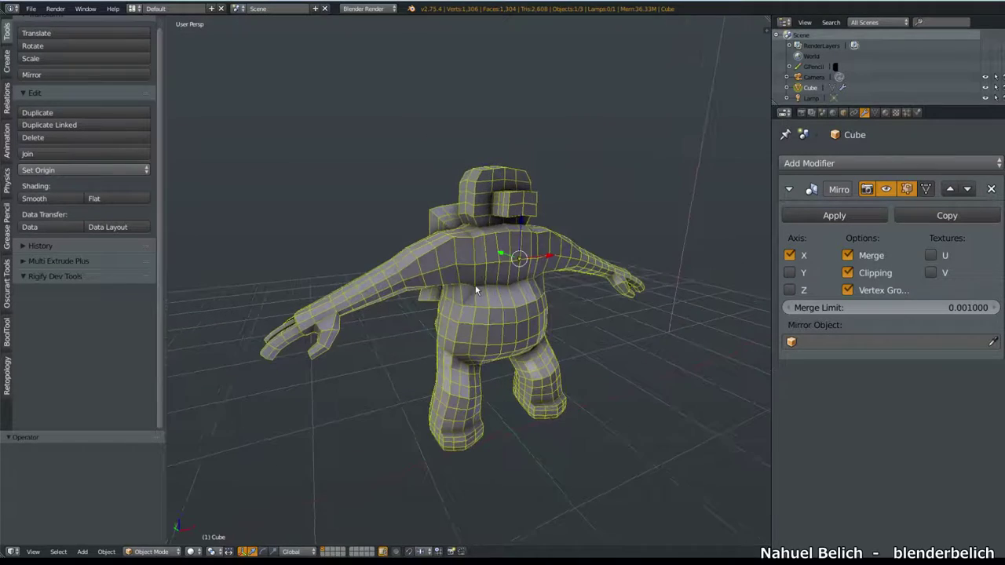
mouse_move(586, 287)
middle_mouse_down()
mouse_move(487, 302)
mouse_move(443, 295)
mouse_move(549, 310)
mouse_move(626, 304)
mouse_move(556, 320)
mouse_move(410, 281)
mouse_move(492, 285)
mouse_move(561, 337)
mouse_move(484, 259)
mouse_move(542, 224)
mouse_move(503, 236)
mouse_move(470, 275)
middle_mouse_up()
Enter Edit Mode in face select and select faces on the front of the head
scroll(448, 306, "up", 2)
scroll(442, 315, "up", 2)
key("Tab")
left_click(479, 310)
key("ctrl+Tab")
left_click(428, 351)
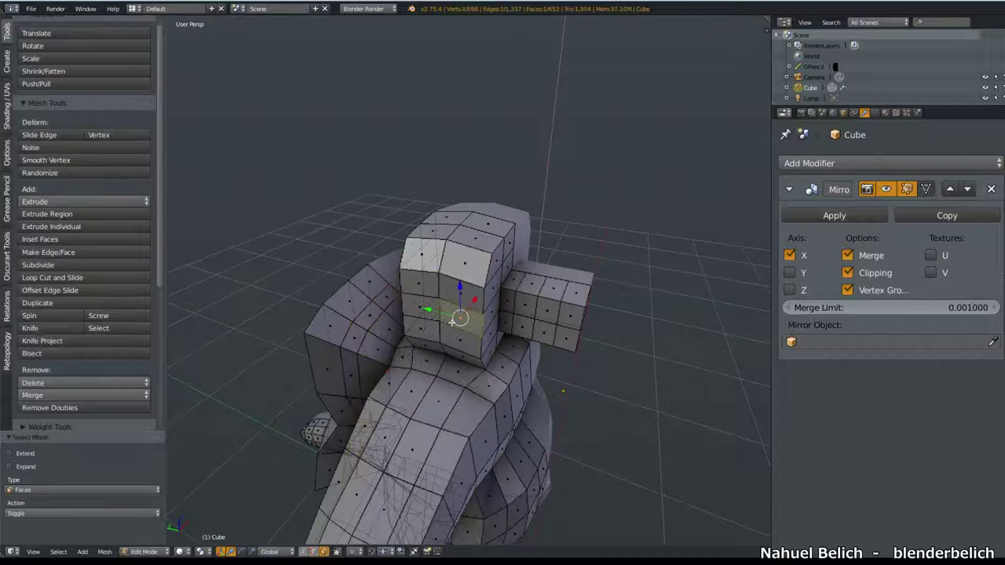
left_click(416, 306, "shift")
left_click(431, 287, "shift")
Inset the head faces twice, ending at thickness 0.0469, then return to Object Mode
key("i")
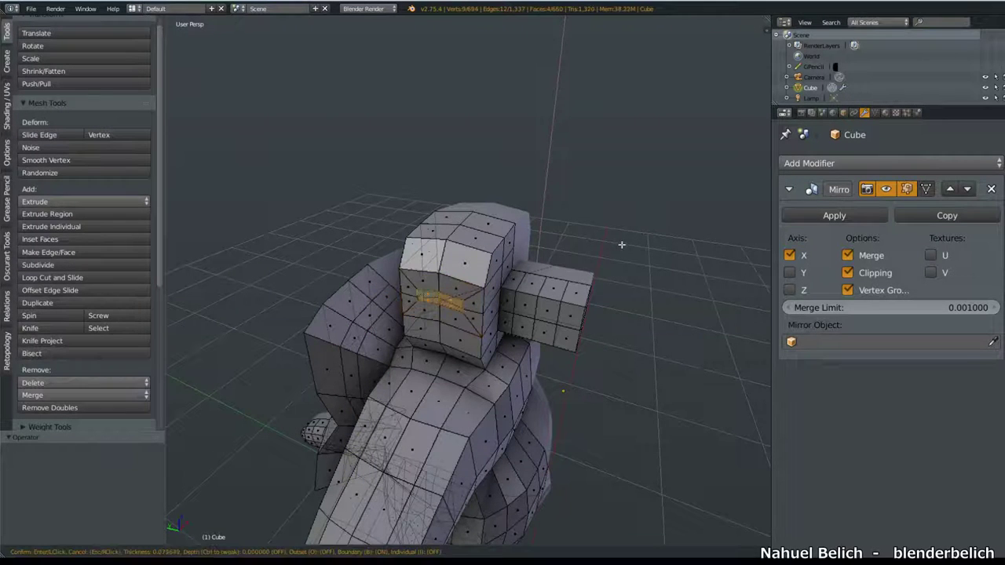
left_click(627, 237)
key("i")
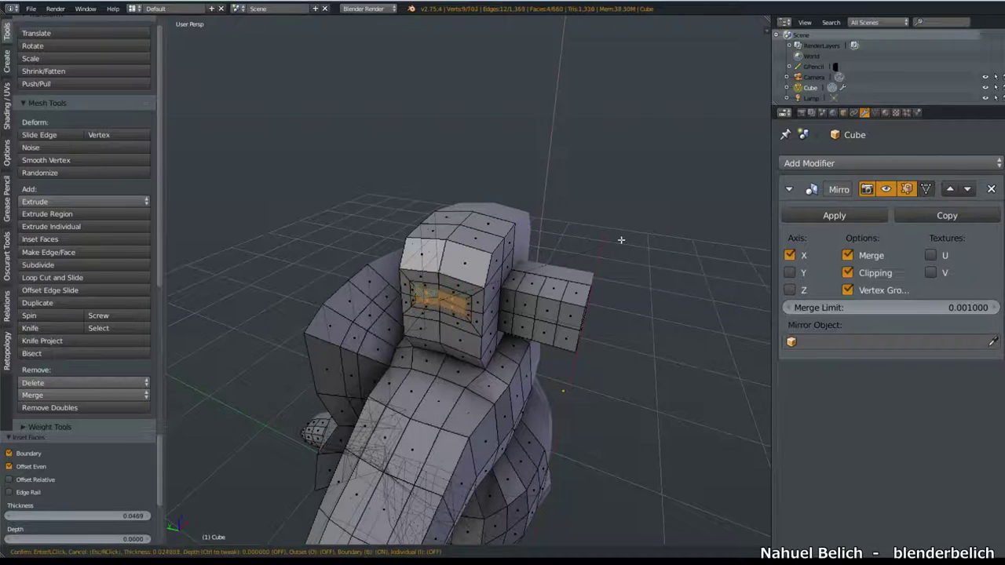
left_click(620, 238)
mouse_move(520, 285)
middle_mouse_down()
mouse_move(589, 253)
mouse_move(517, 257)
mouse_move(477, 336)
mouse_move(522, 263)
middle_mouse_up()
key("Tab")
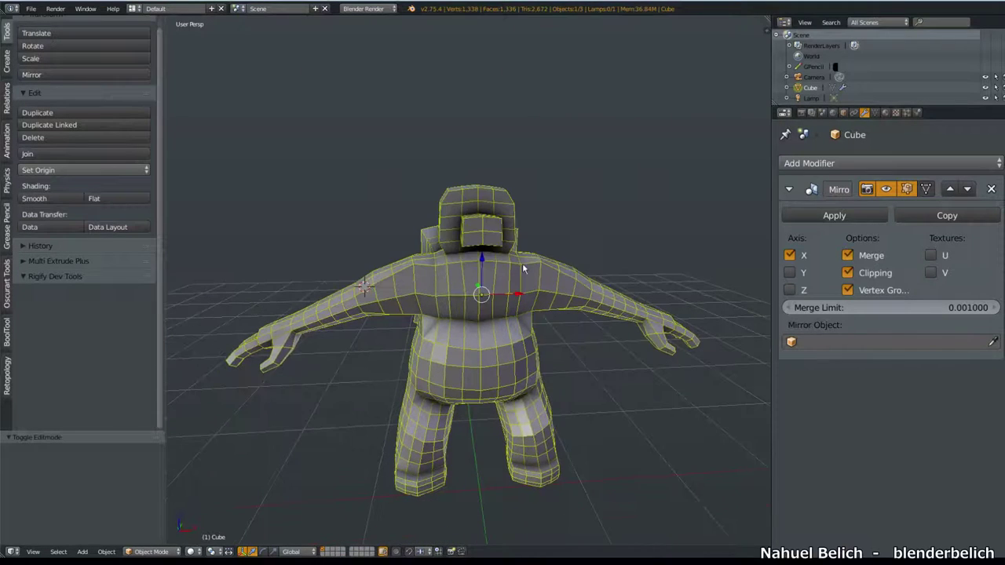
Apply the Mirror modifier to make the mirrored half permanent
left_click(888, 190)
left_click(887, 190)
mouse_move(494, 324)
middle_mouse_down()
mouse_move(467, 209)
mouse_move(463, 263)
middle_mouse_up()
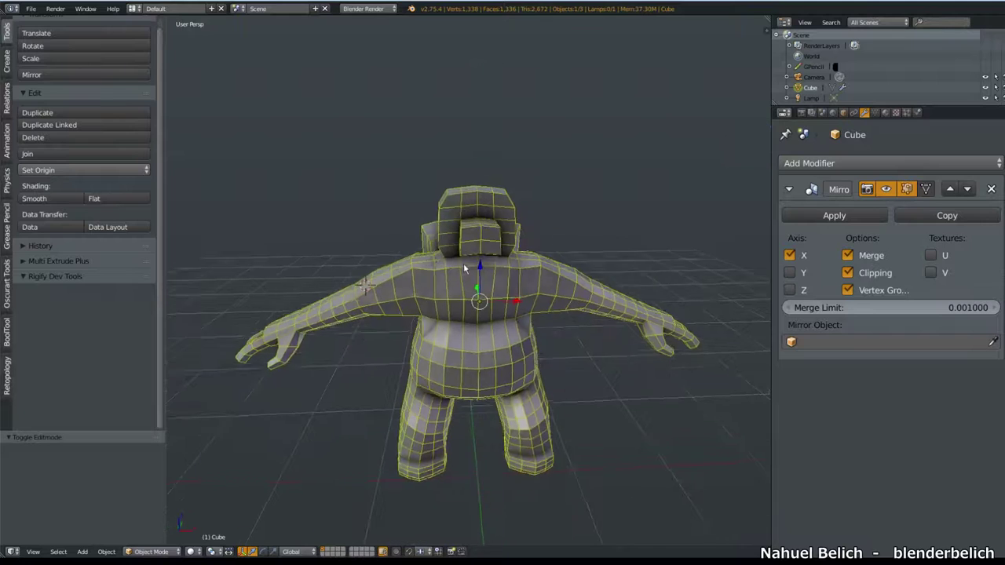
left_click(821, 218)
mouse_move(471, 306)
middle_mouse_down()
mouse_move(541, 299)
mouse_move(517, 265)
mouse_move(518, 283)
middle_mouse_up()
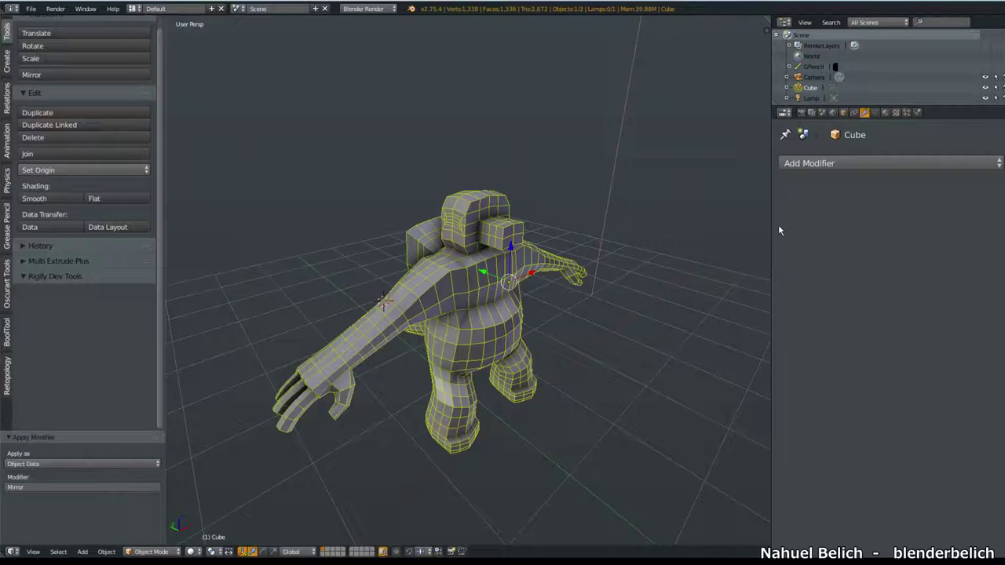
Add a Multiresolution modifier and open the interaction mode dropdown
left_click(831, 163)
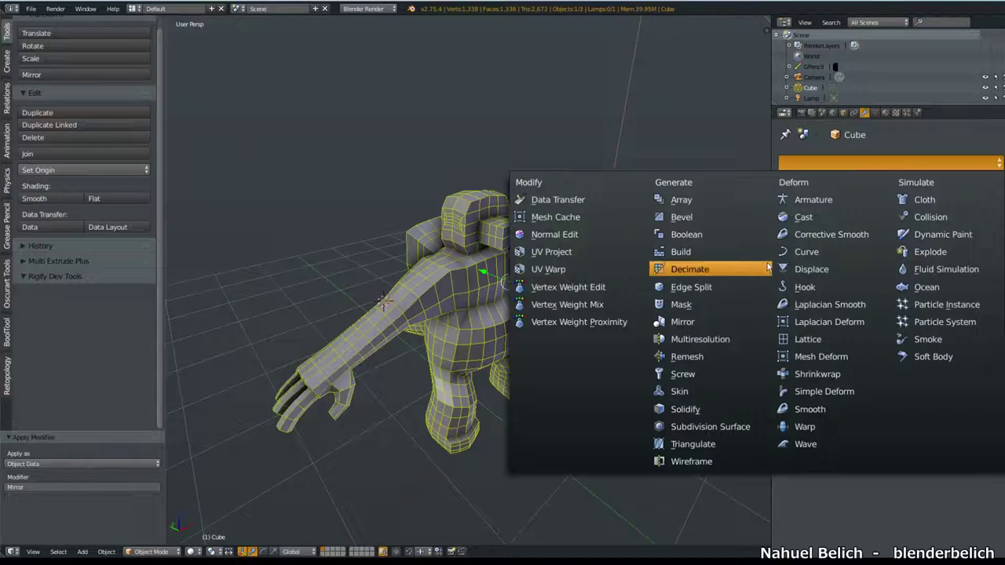
left_click(723, 343)
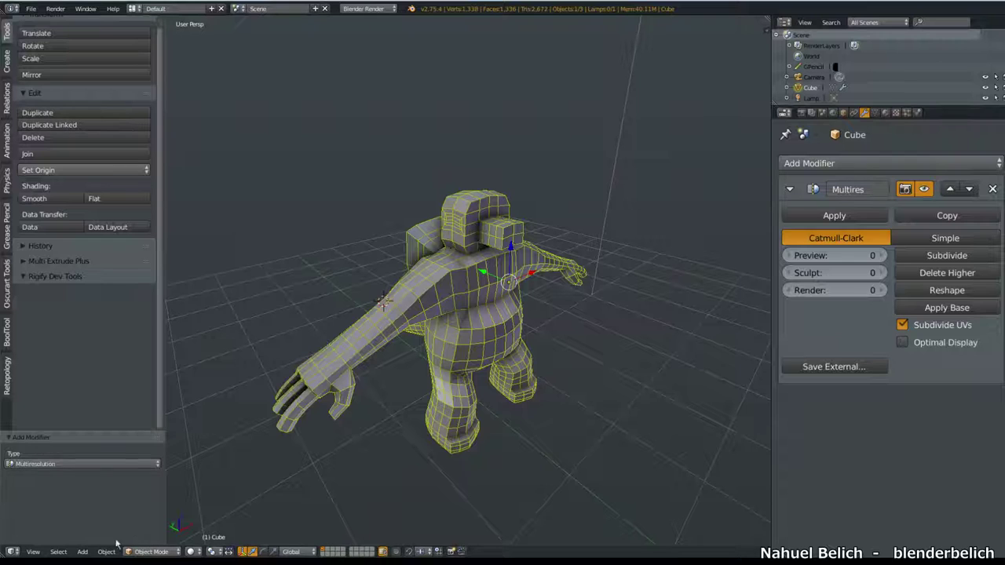
left_click(167, 553)
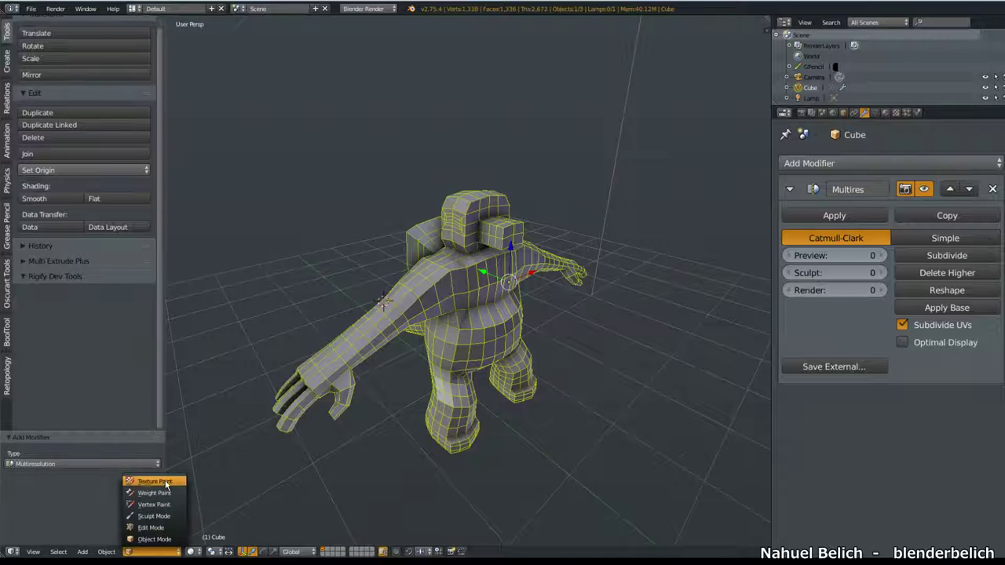
Pick Sculpt Mode, then switch the mesh into Edit Mode through the mode menu
left_click(169, 516)
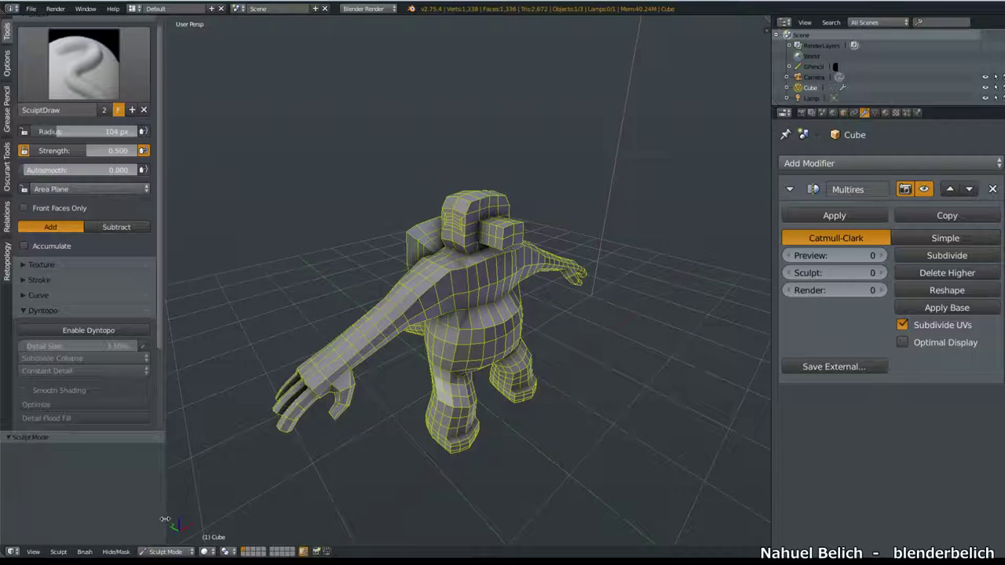
key("Tab")
key("Tab")
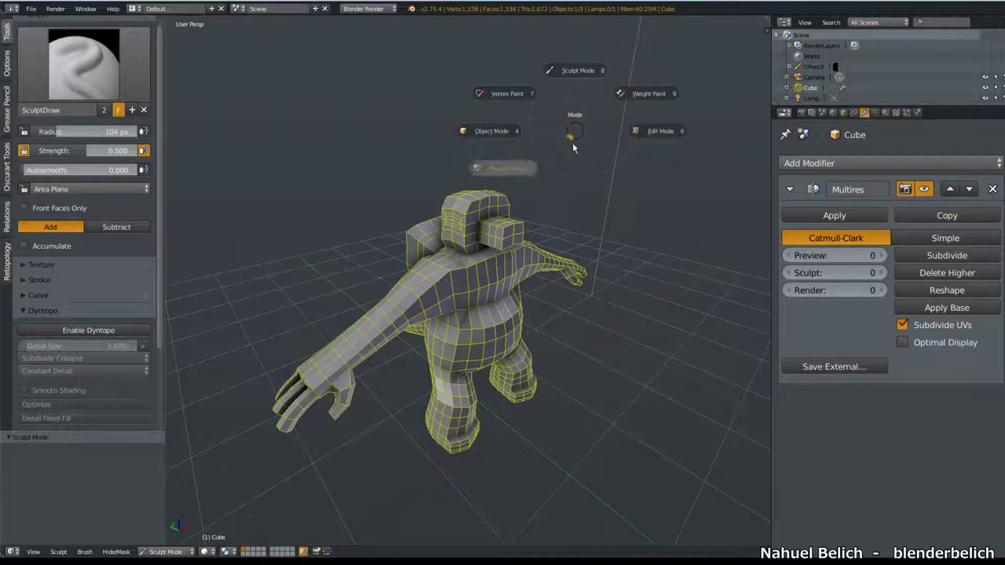
left_click(607, 132)
key("Tab")
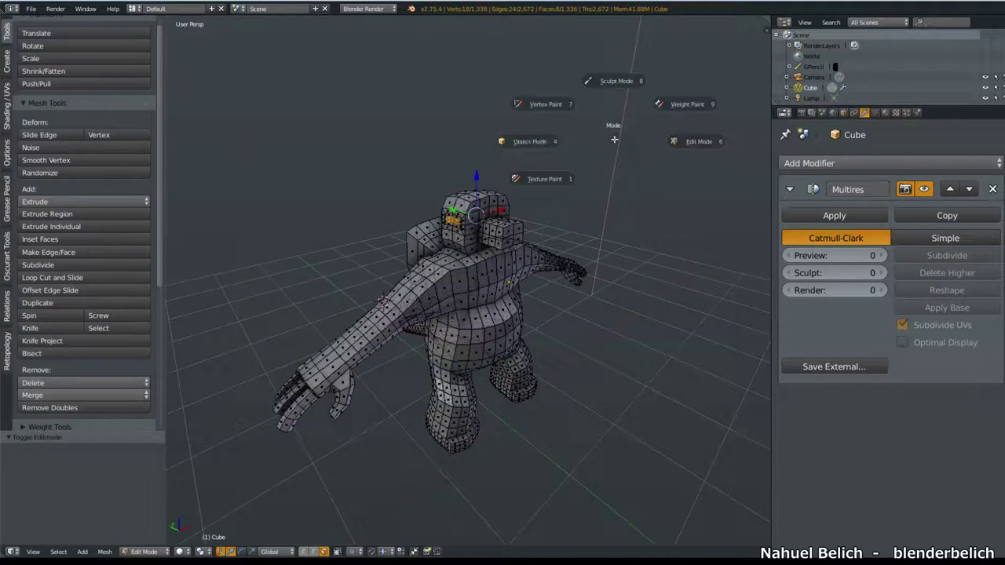
key("Tab")
left_click(578, 168)
key("Tab")
Return the character to Sculpt Mode and zoom in on it
key("Tab")
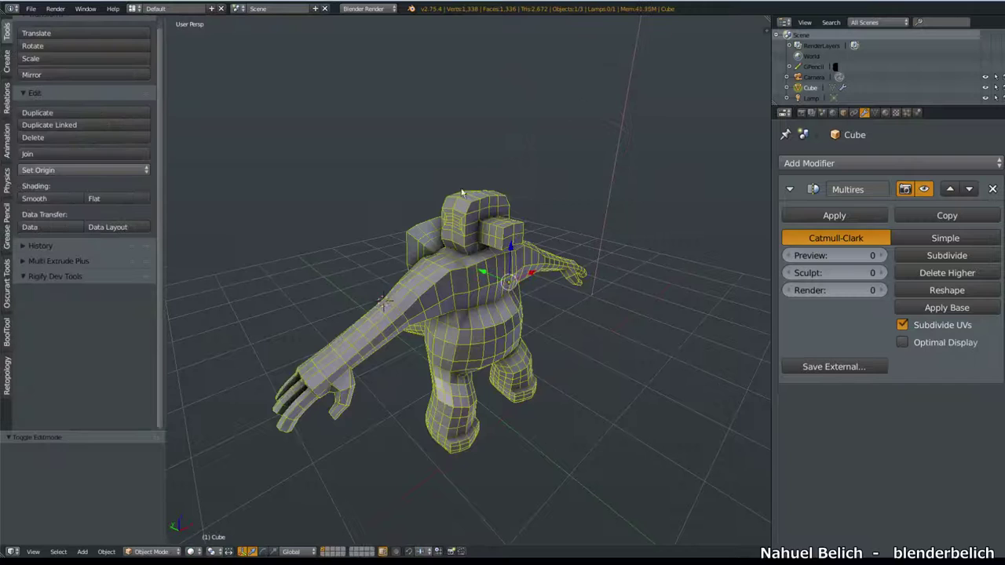
key("Tab")
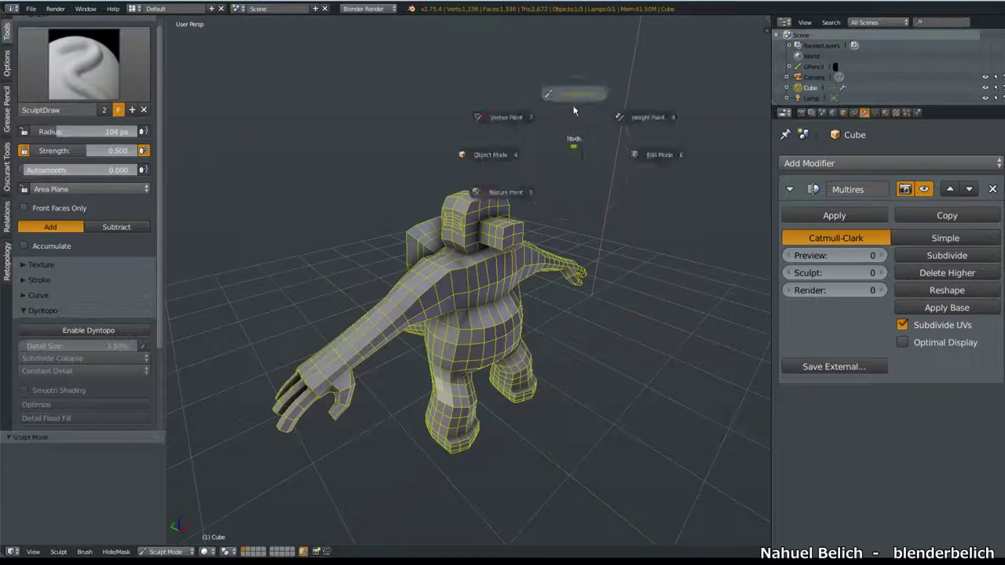
key("Tab")
key("Tab")
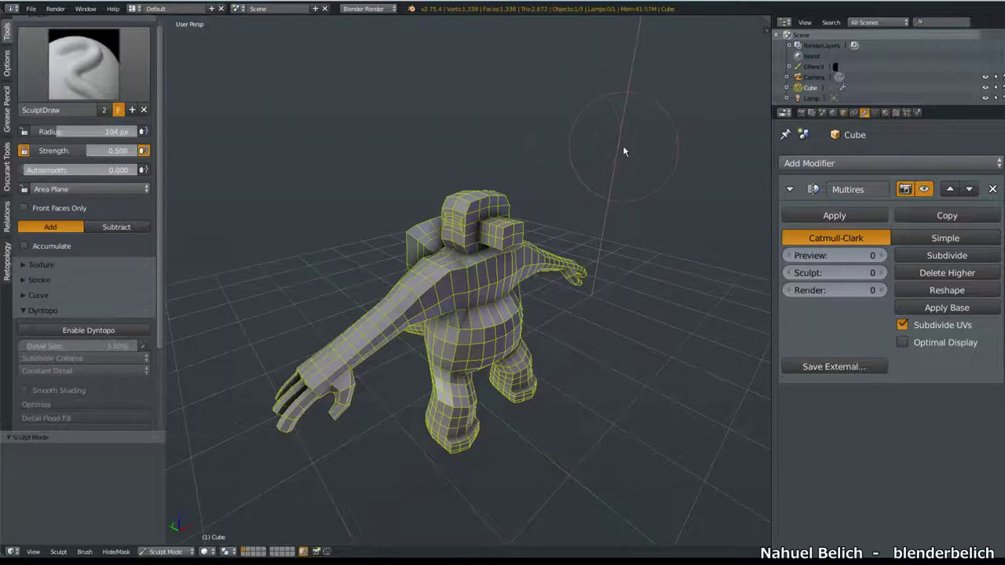
key("Tab")
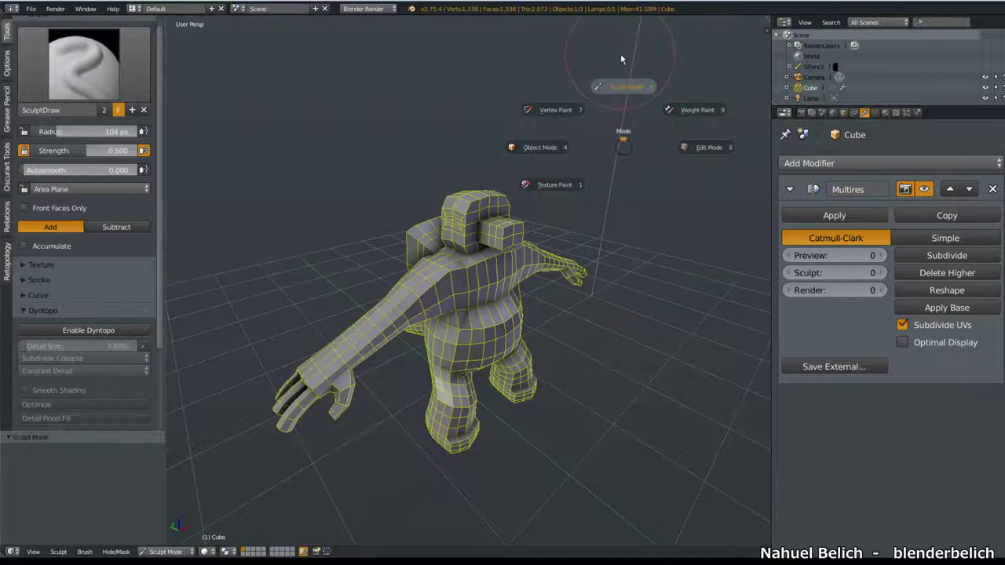
left_click(620, 59)
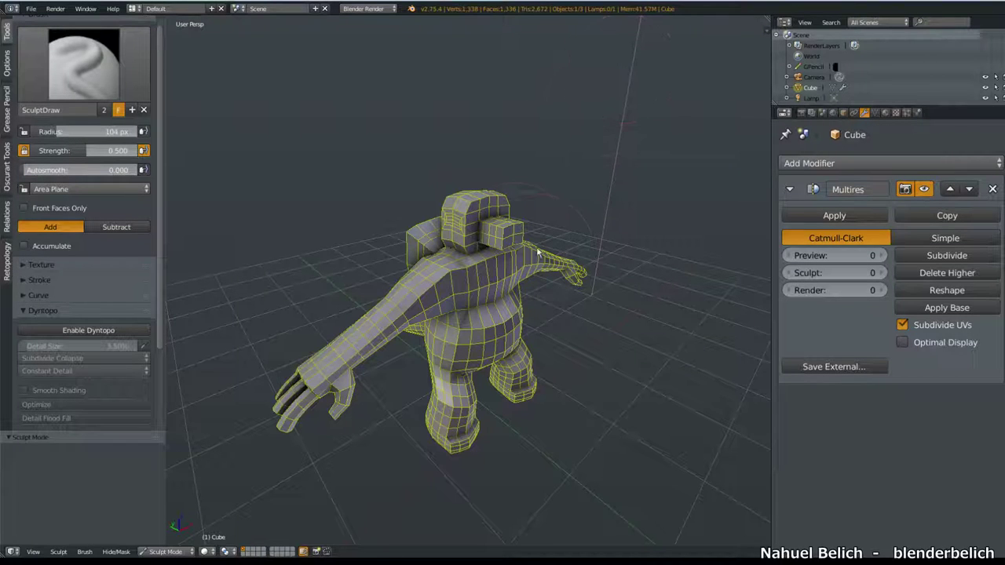
key("Tab")
key("Tab")
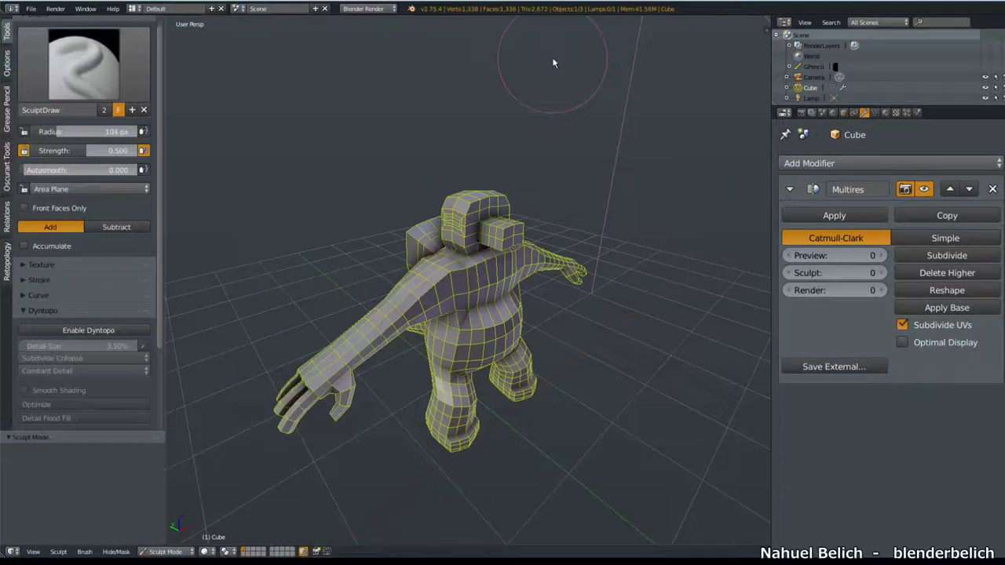
mouse_move(560, 218)
middle_mouse_down()
mouse_move(474, 285)
mouse_move(611, 336)
mouse_move(507, 337)
mouse_move(417, 314)
mouse_move(503, 273)
mouse_move(490, 275)
middle_mouse_up()
scroll(498, 262, "up", 4)
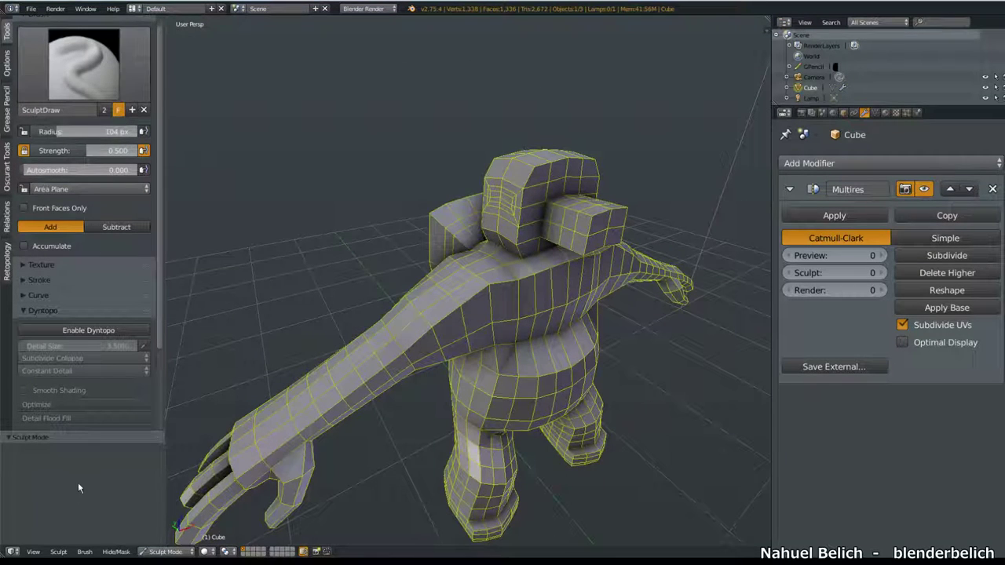
Widen the Tool Shelf holding the SculptDraw brush settings and orbit around the character
mouse_move(100, 430)
left_mouse_down()
mouse_move(99, 502)
mouse_move(100, 492)
left_mouse_up()
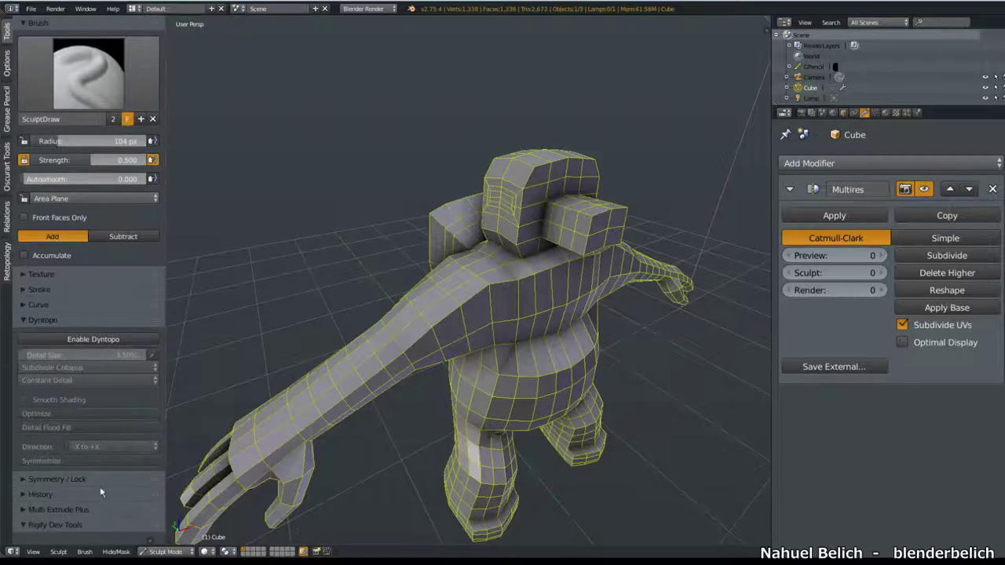
left_click_drag(166, 319, 210, 320)
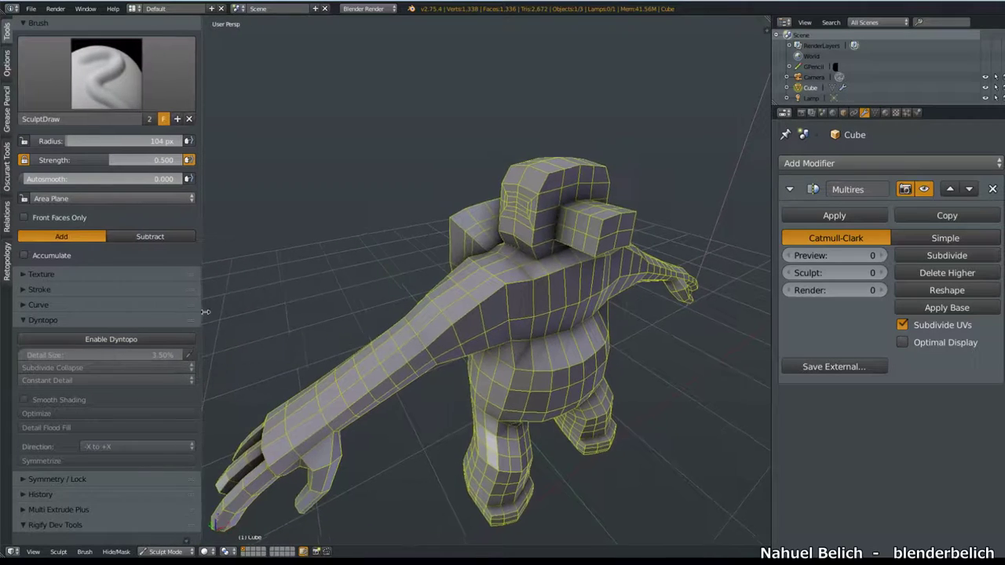
mouse_move(620, 275)
middle_mouse_down()
mouse_move(589, 282)
mouse_move(615, 273)
mouse_move(616, 288)
mouse_move(588, 301)
middle_mouse_up()
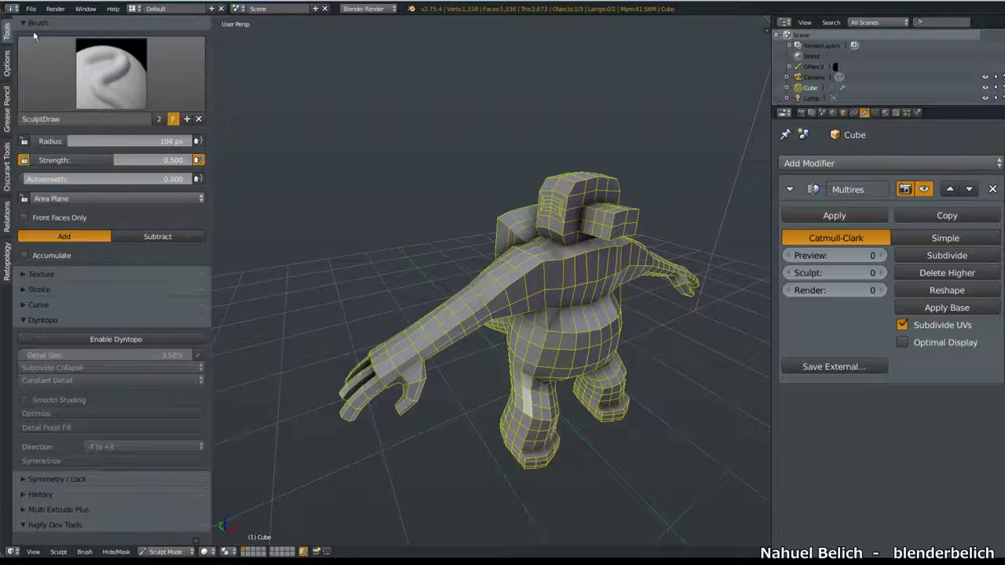
Collapse Dyntopo, set Overlay Curve Alpha to 43% under Options, and browse the other tabs
left_click(36, 317)
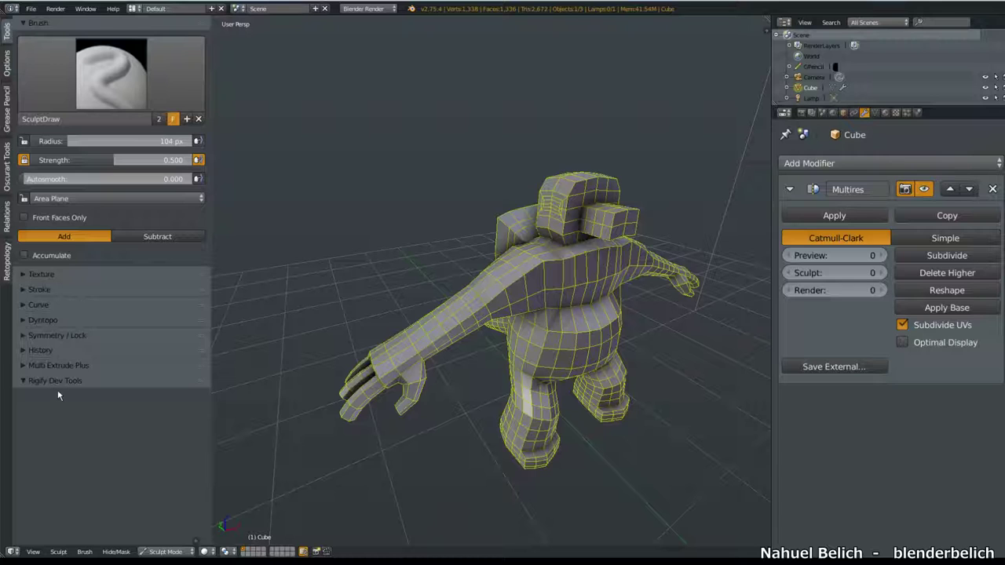
left_click(6, 68)
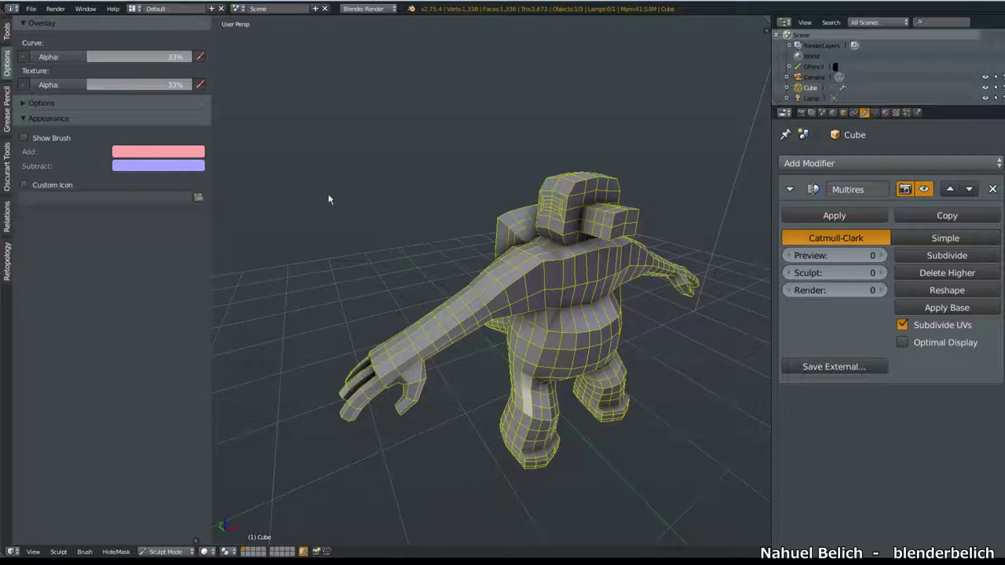
left_click_drag(59, 57, 83, 85)
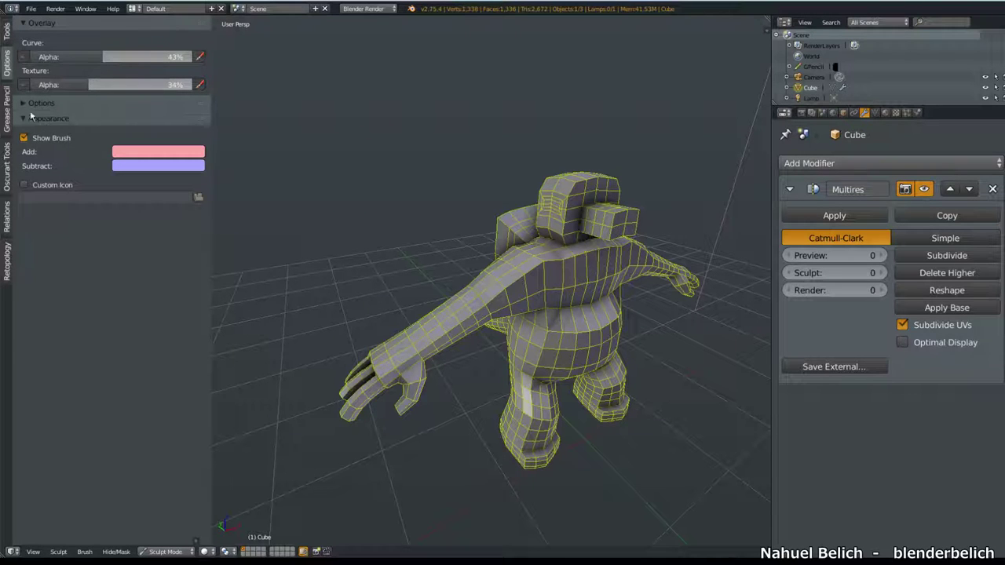
left_click(6, 110)
left_click(6, 167)
left_click(7, 216)
left_click(6, 260)
Back in the Tools tab, leave the Symmetry/Lock panel expanded
left_click(7, 33)
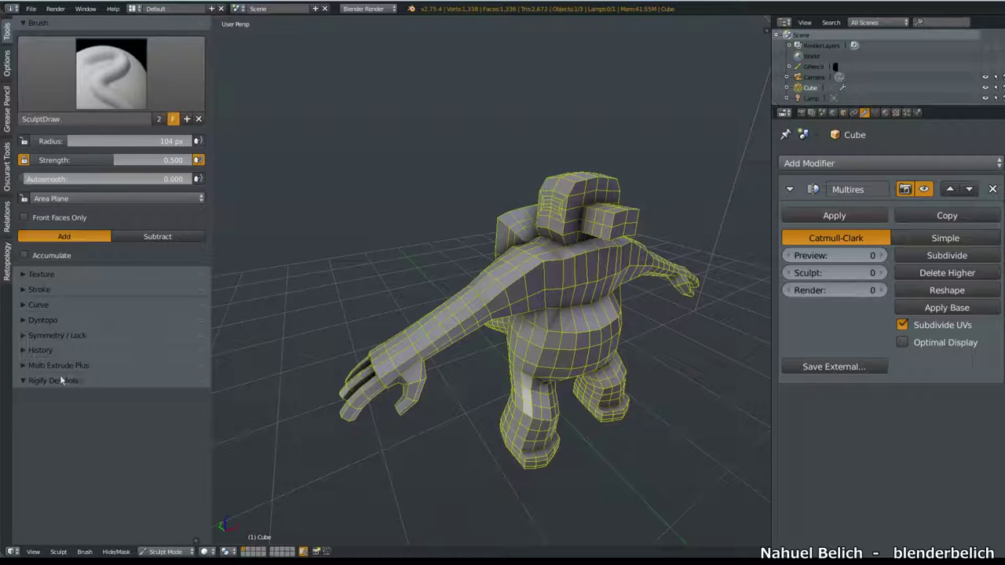
left_click(25, 365)
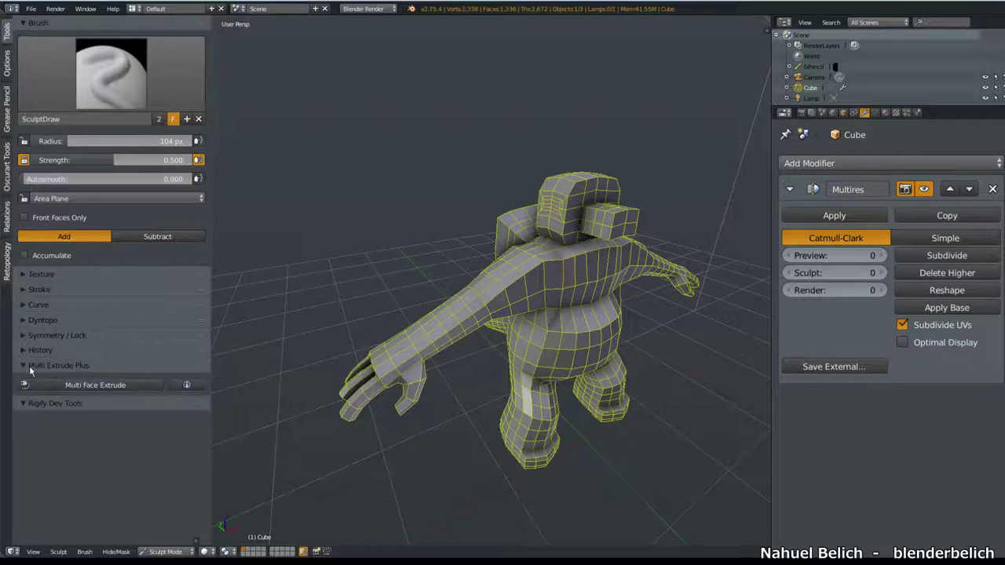
left_click(28, 366)
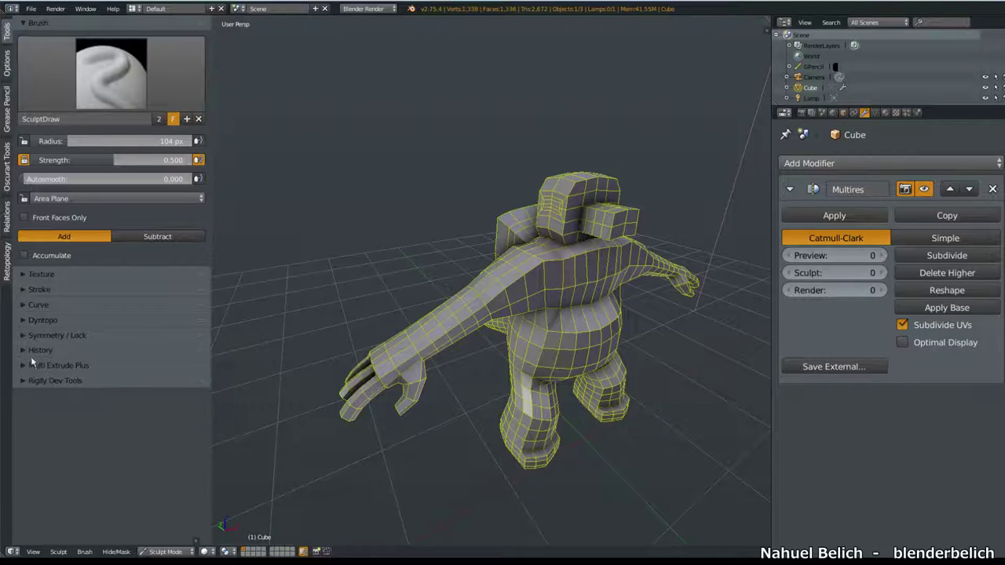
left_click(34, 355)
left_click(37, 357)
left_click(42, 339)
left_click(44, 336)
left_click(49, 330)
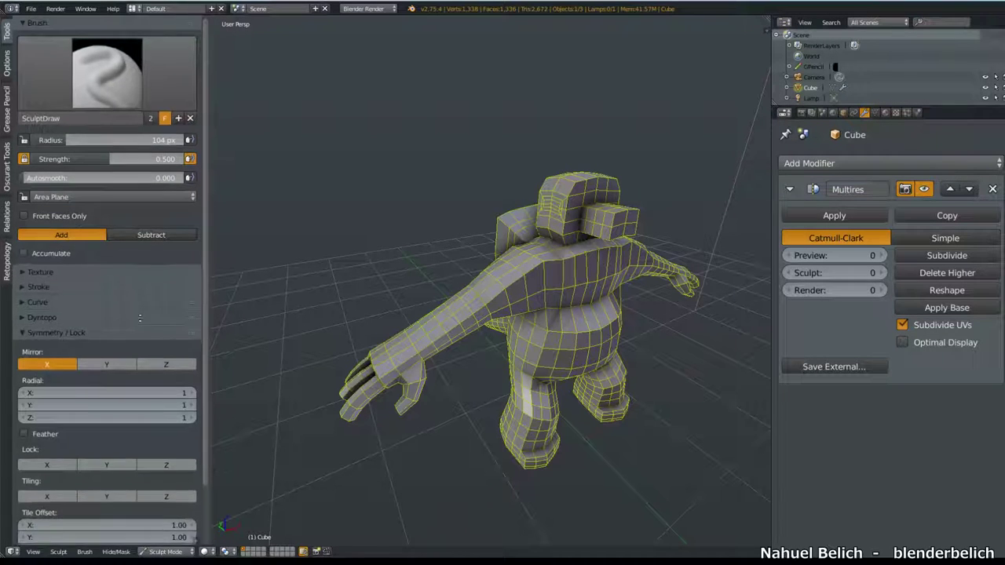
Sculpt a mirrored test stroke across the arms, then undo it
scroll(78, 325, "down", 3)
scroll(112, 322, "down", 2)
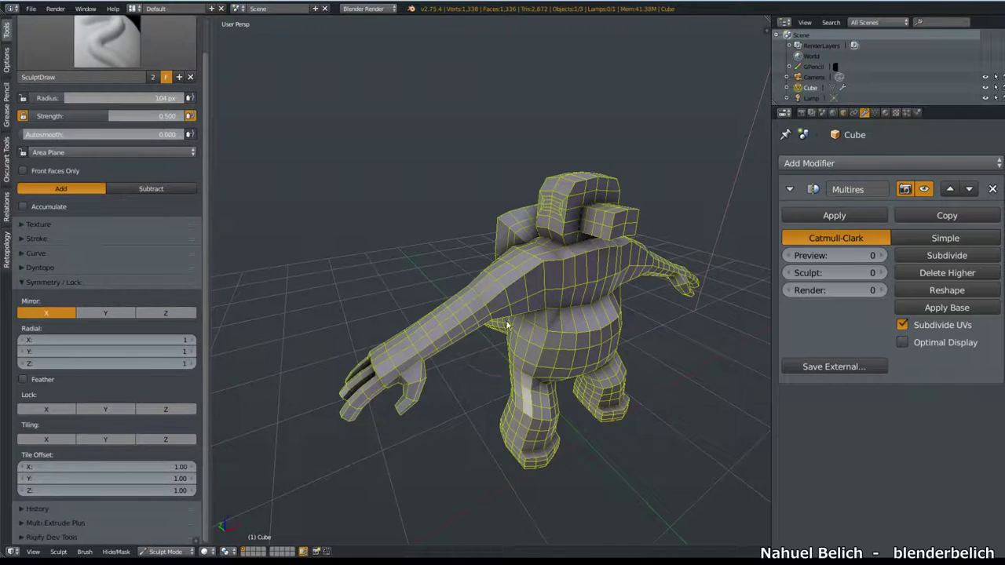
middle_click_drag(505, 320, 385, 314)
left_click_drag(385, 314, 298, 321)
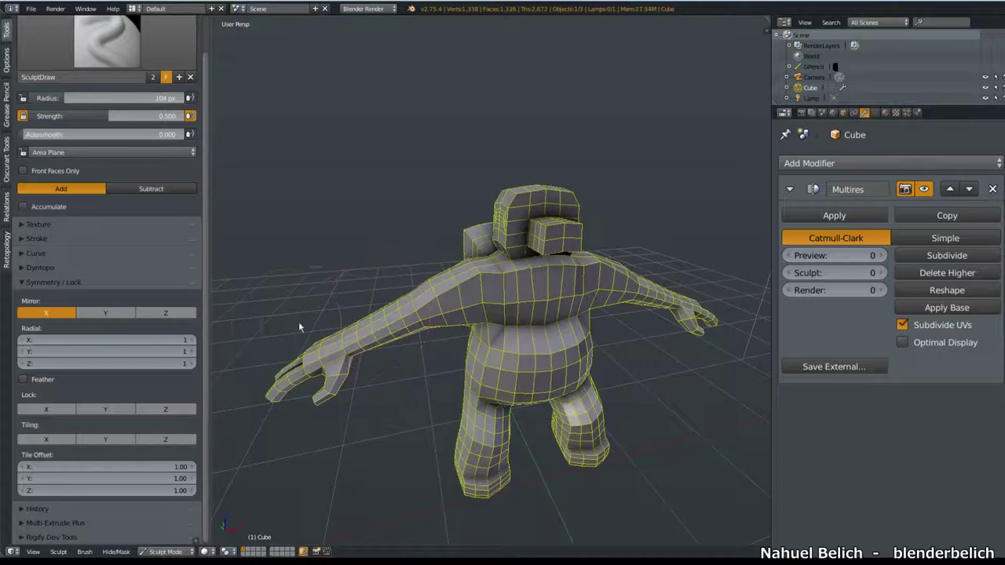
key("ctrl+z")
key("ctrl+z")
key("ctrl+z")
Orbit around the character and expand the brush's Curve panel in the Tool Shelf
mouse_move(411, 314)
middle_mouse_down()
mouse_move(417, 377)
mouse_move(410, 343)
middle_mouse_up()
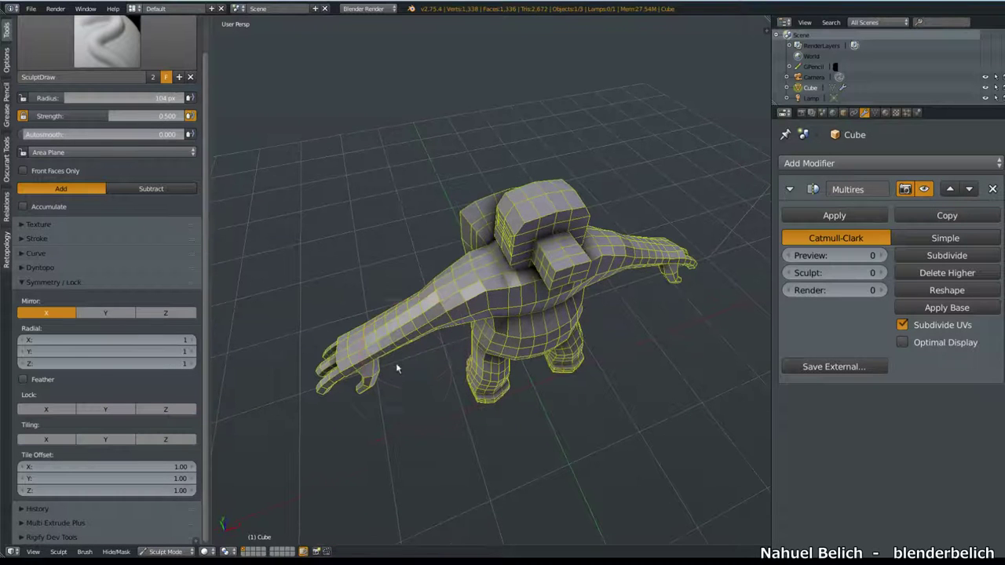
mouse_move(409, 413)
middle_mouse_down()
mouse_move(415, 436)
mouse_move(418, 331)
middle_mouse_up()
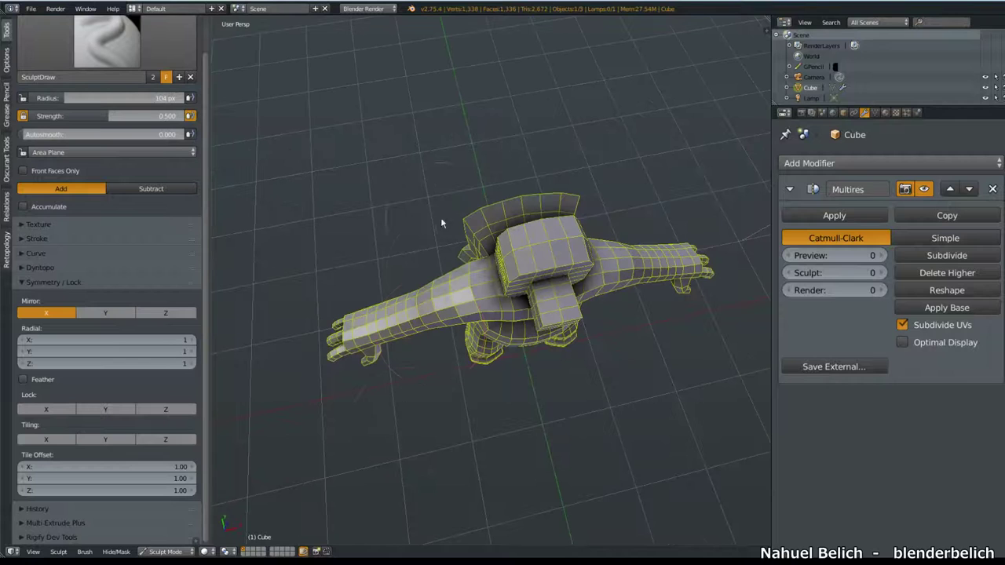
mouse_move(438, 336)
middle_mouse_down()
mouse_move(463, 267)
mouse_move(452, 205)
mouse_move(440, 217)
middle_mouse_up()
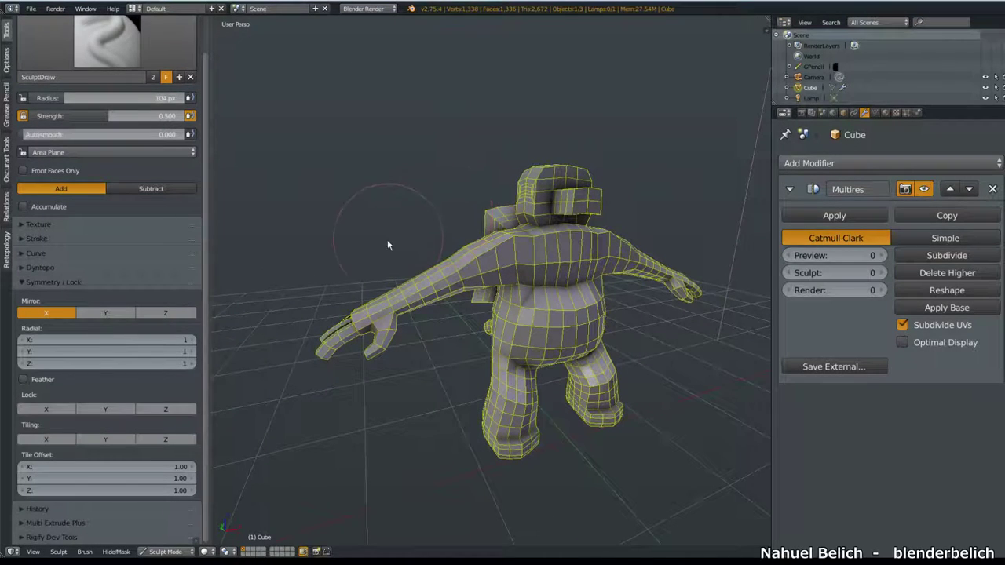
scroll(63, 338, "up", 2)
scroll(63, 338, "up", 1)
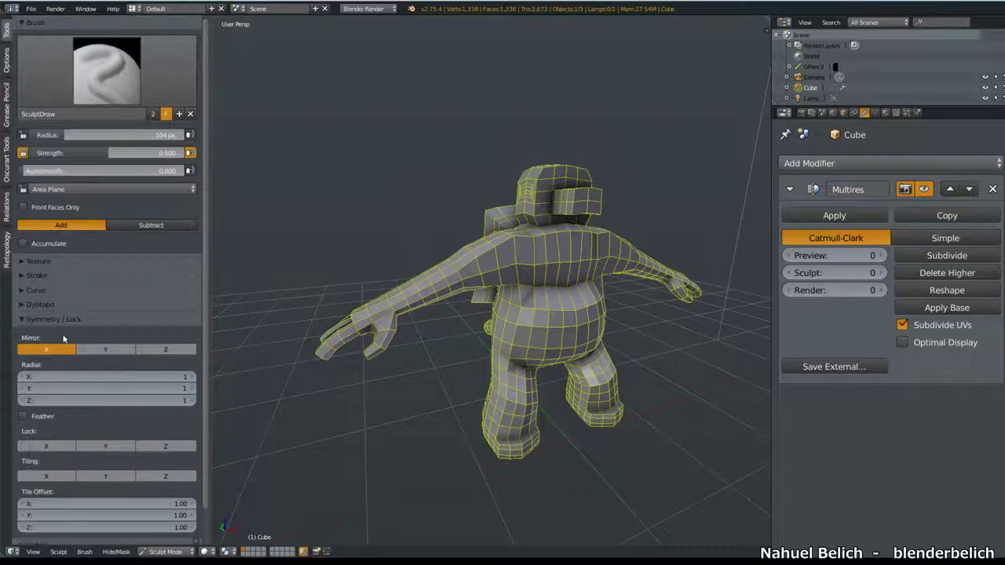
left_click(44, 304)
left_click(44, 303)
left_click(45, 291)
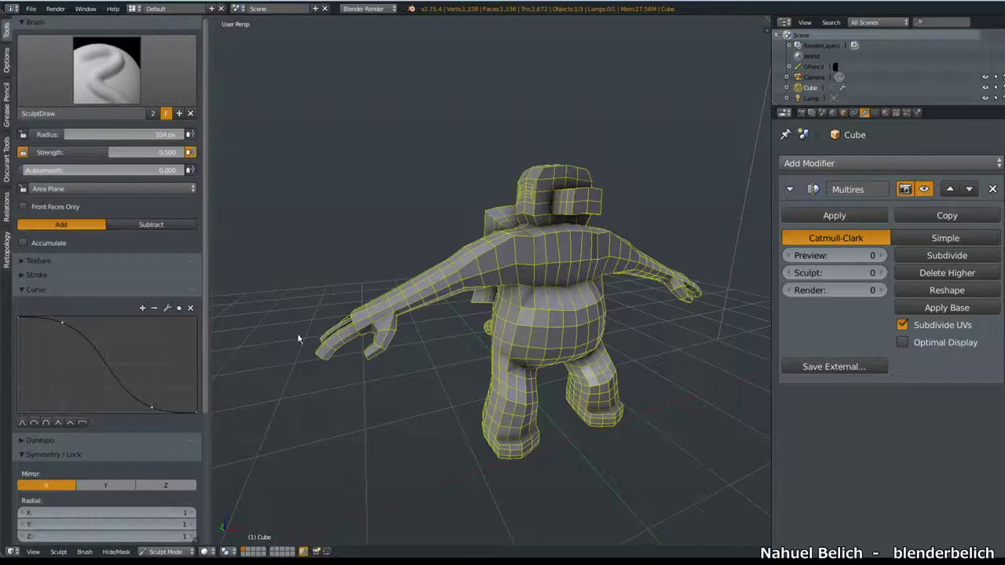
Shrink the brush radius and raise the curve overlay opacity to 54%
scroll(474, 282, "up", 2)
key("f")
left_click(479, 263)
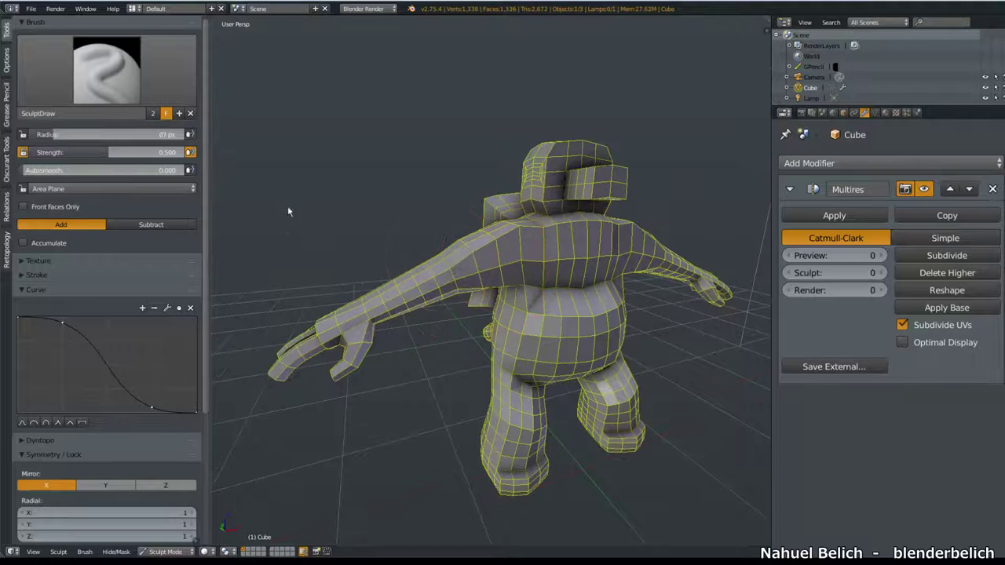
left_click(10, 68)
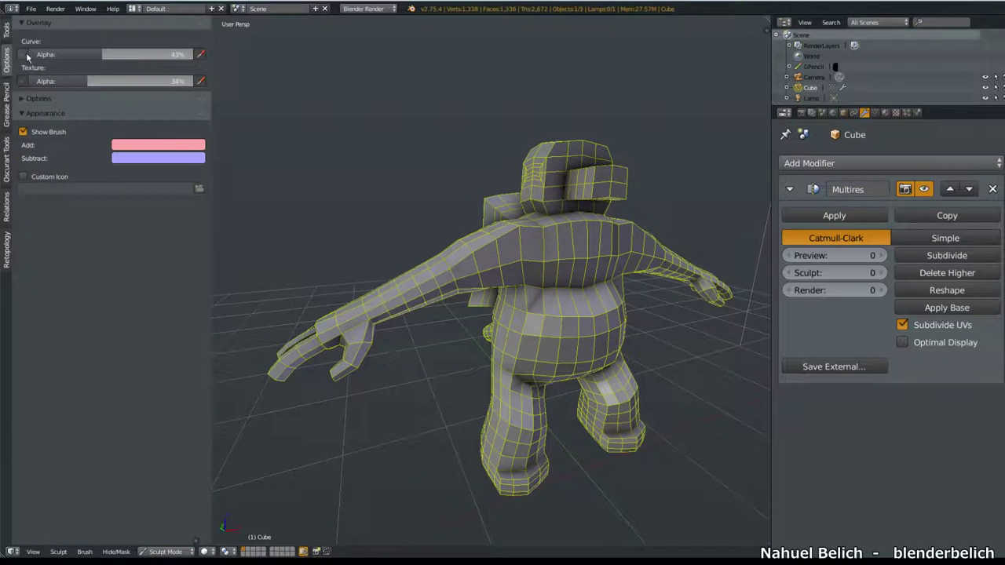
left_click_drag(86, 54, 104, 54)
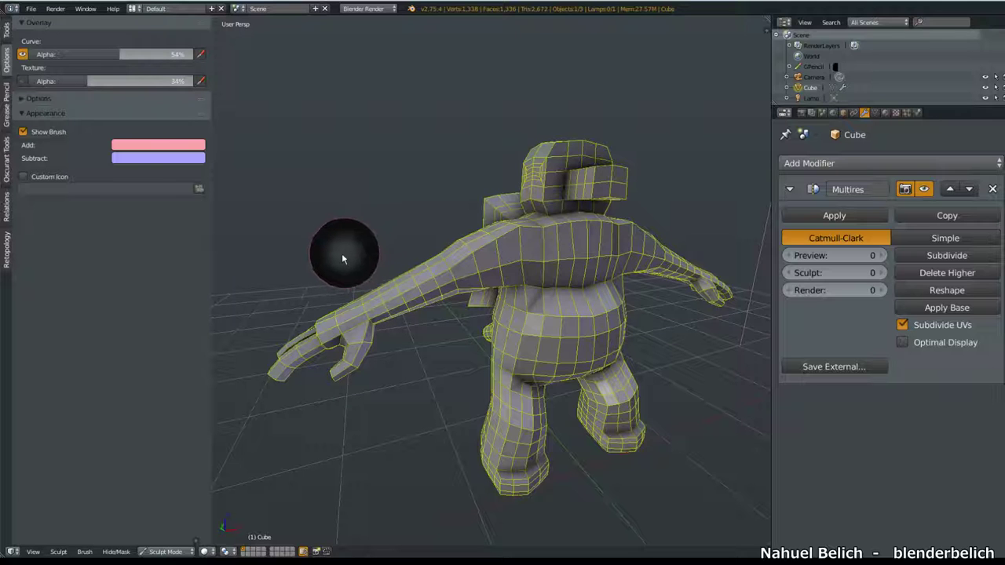
Try Sharp, Flat and Sphere falloff presets, then thicken the upper arm and shoulder symmetrically
left_click(7, 32)
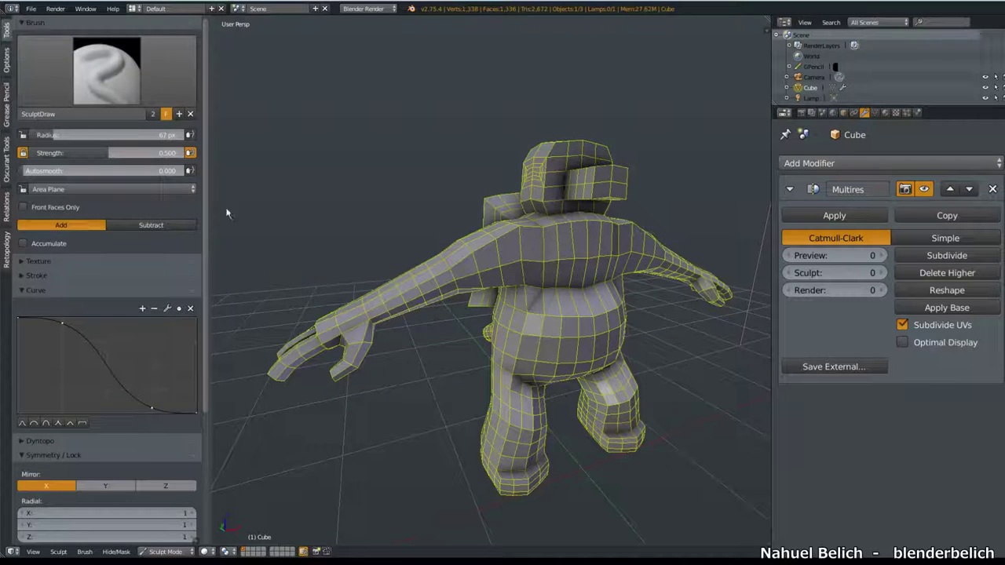
left_click(58, 423)
left_click(84, 423)
left_click(34, 423)
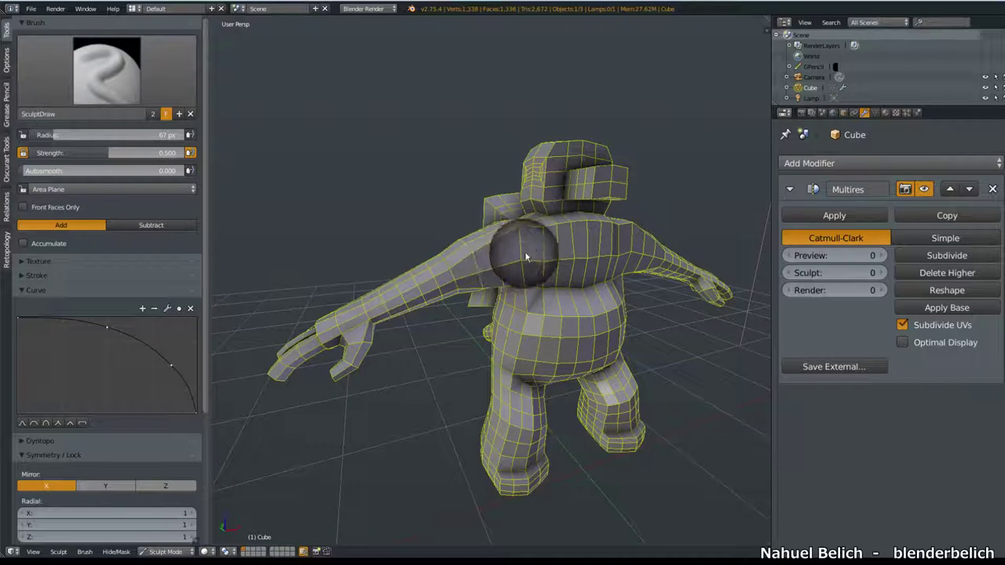
left_click_drag(501, 264, 403, 290)
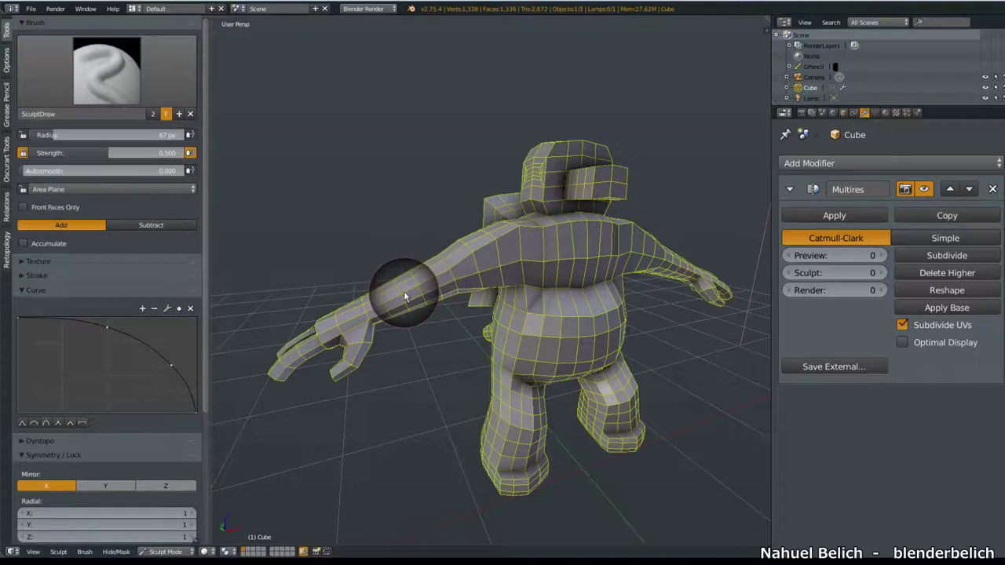
Restore the smooth S-shaped falloff curve and show the Stroke settings
key("KP_6")
key("KP_6")
key("KP_6")
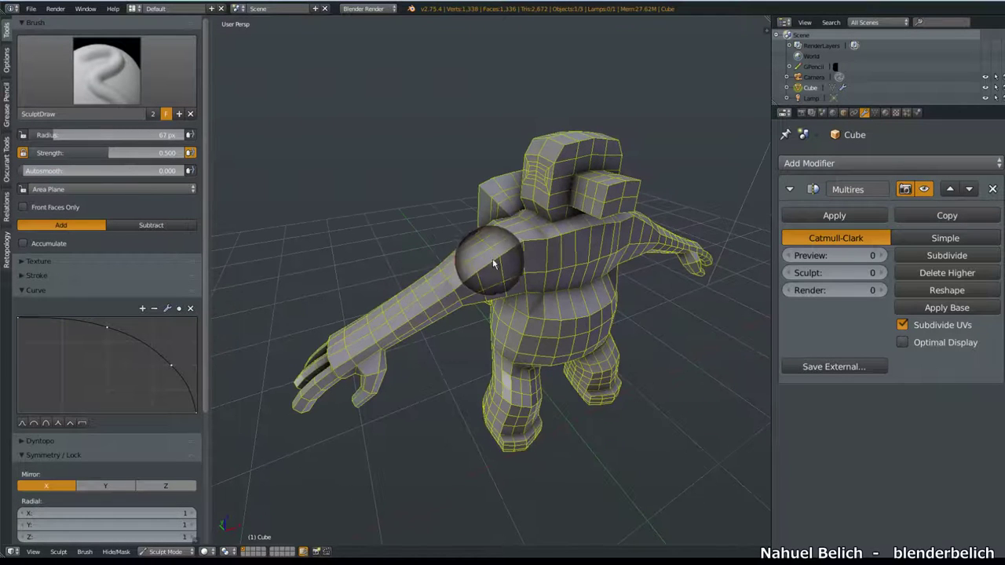
left_click(22, 422)
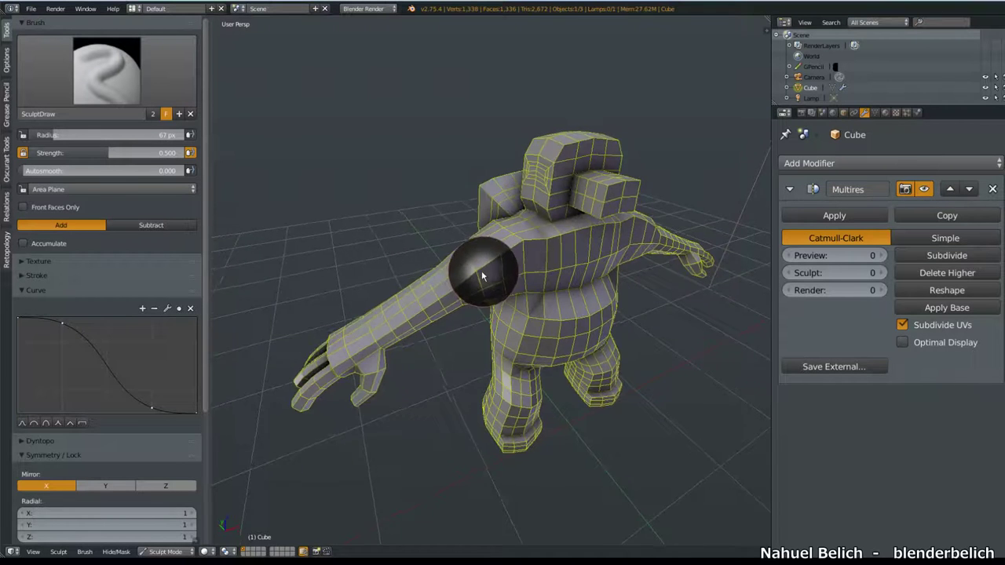
key("KP_6")
key("KP_6")
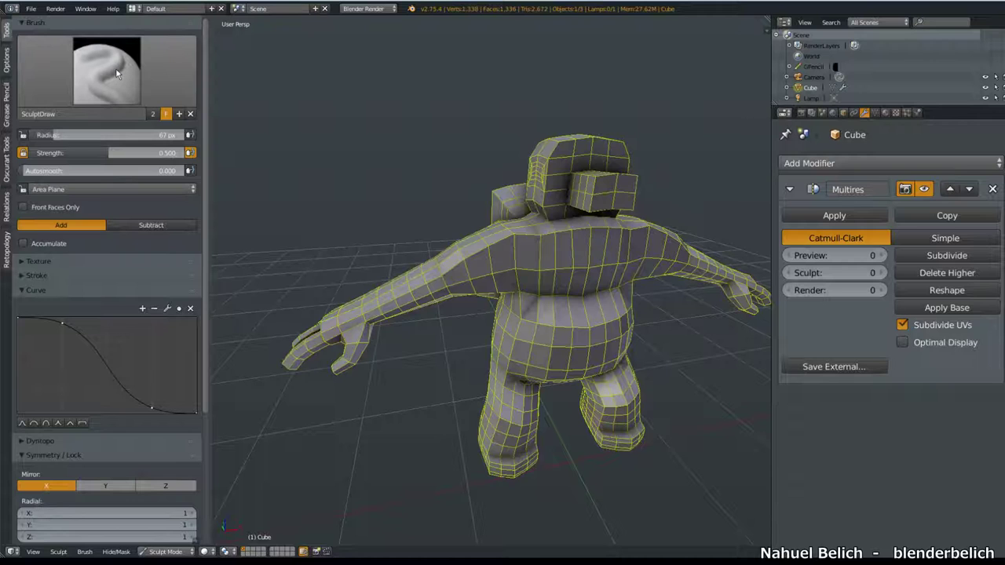
left_click(64, 290)
left_click(65, 275)
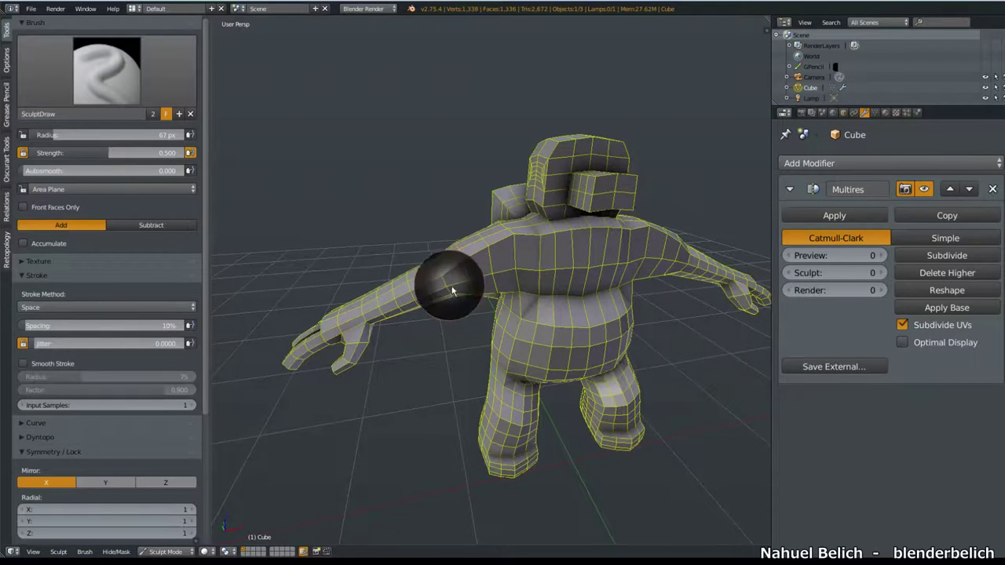
Sculpt mirrored grooves from forearm to shoulder and raise brush strength to 0.560
key("KP_6")
mouse_move(423, 302)
left_mouse_down()
mouse_move(395, 328)
mouse_move(403, 299)
mouse_move(539, 236)
mouse_move(588, 251)
mouse_move(385, 325)
mouse_move(463, 287)
mouse_move(491, 247)
mouse_move(426, 292)
mouse_move(504, 251)
mouse_move(370, 336)
mouse_move(480, 269)
mouse_move(490, 257)
mouse_move(395, 316)
mouse_move(451, 288)
mouse_move(384, 336)
mouse_move(482, 246)
mouse_move(392, 318)
left_mouse_up()
left_click(57, 307)
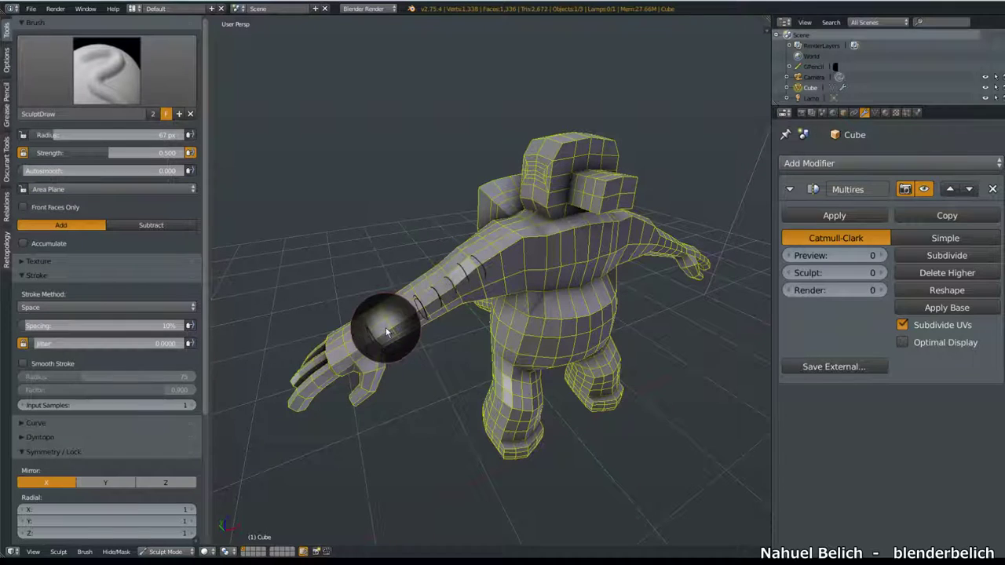
left_click_drag(378, 322, 506, 283)
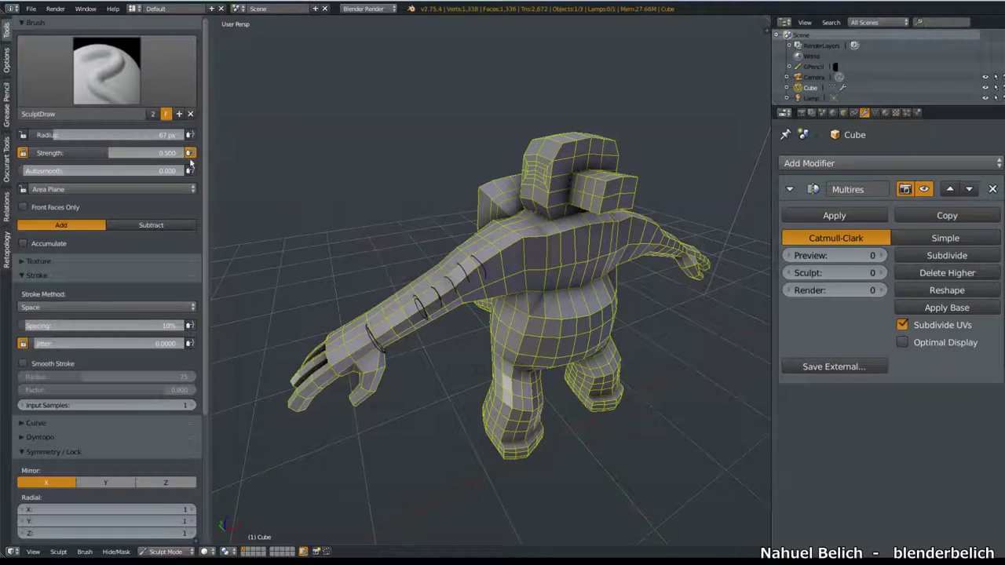
left_click_drag(116, 154, 118, 153)
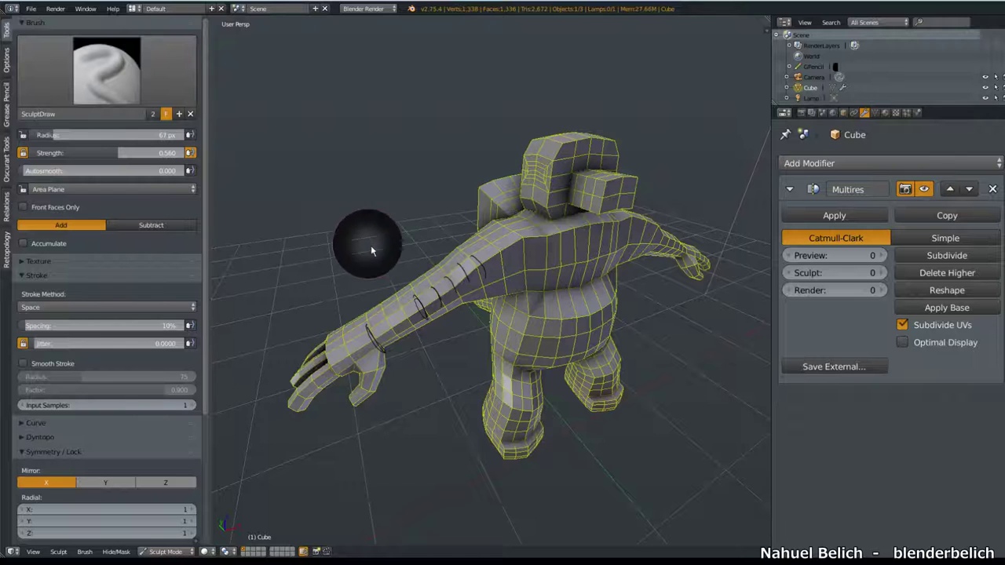
left_click(118, 86)
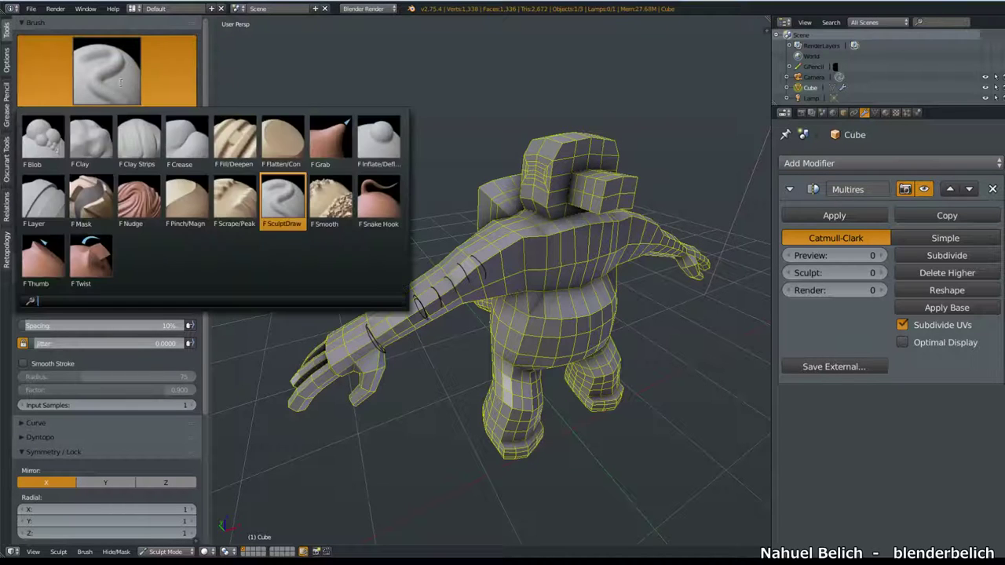
Use the Line stroke method to sculpt a straight stroke from forearm to shoulder
left_click(74, 307)
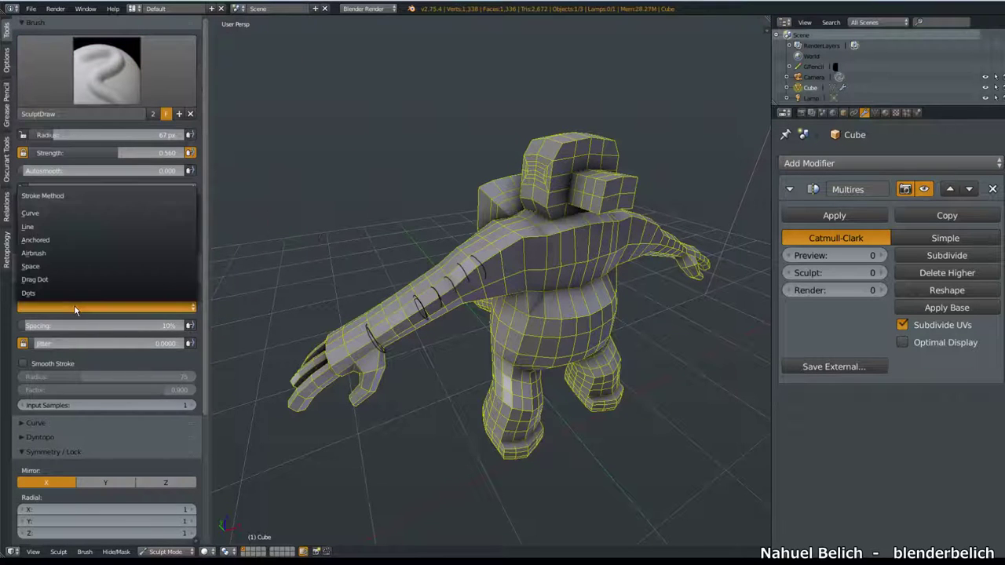
left_click(78, 226)
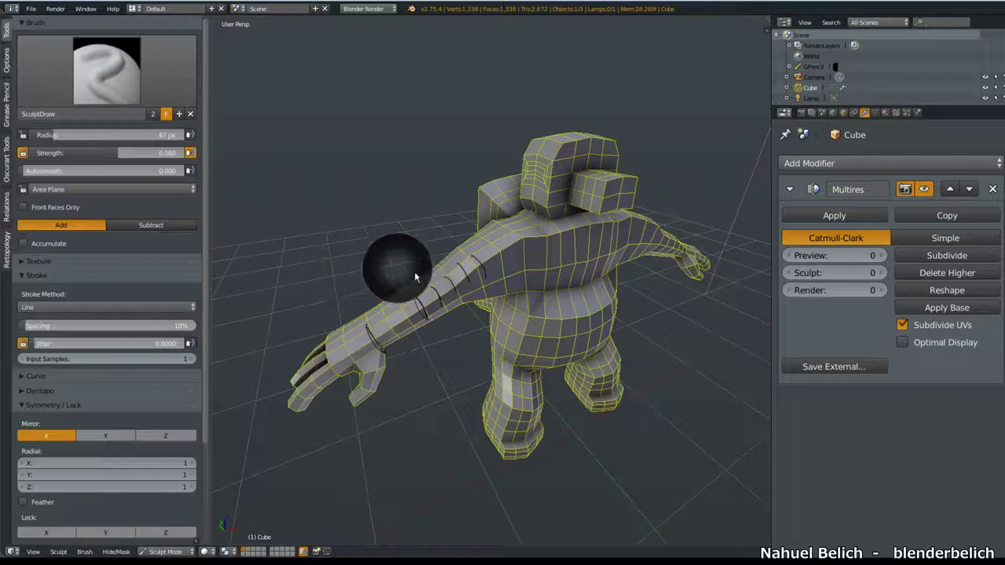
mouse_move(361, 337)
left_mouse_down()
mouse_move(510, 227)
mouse_move(526, 359)
left_mouse_up()
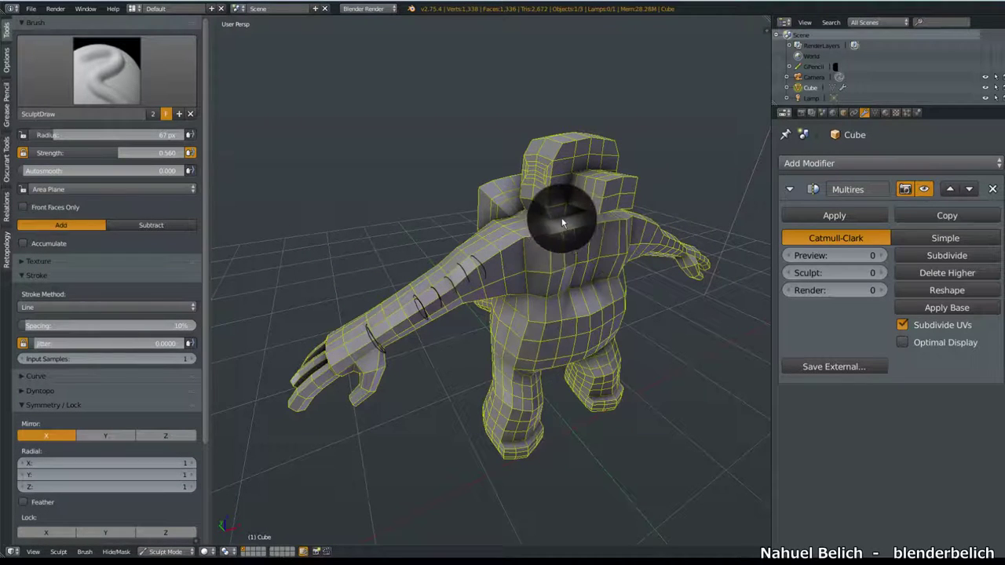
Airbrush an outward bulge on the arm, lower the Rate, then set the stroke method to Curve
left_click(89, 307)
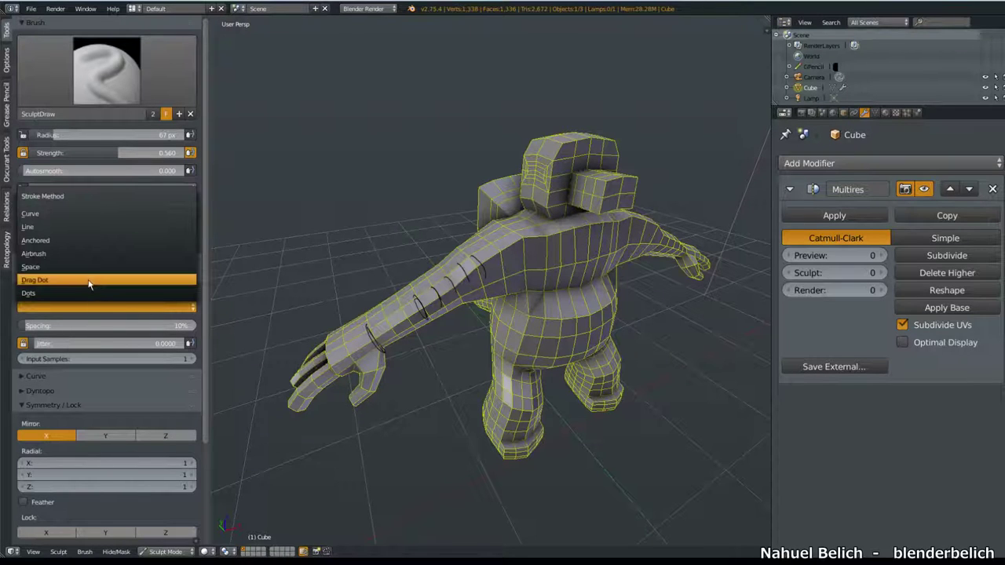
left_click(81, 253)
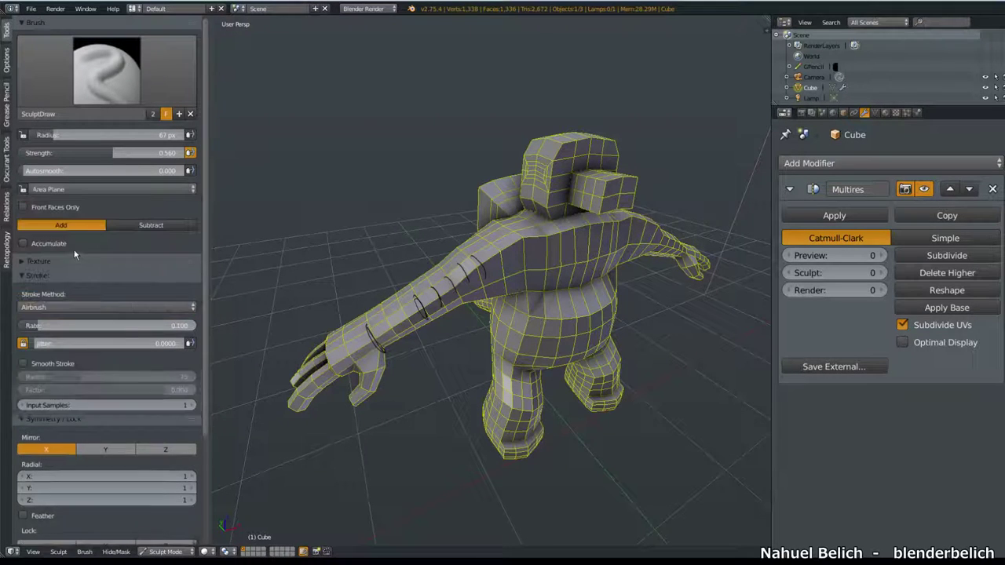
left_click_drag(384, 328, 384, 328)
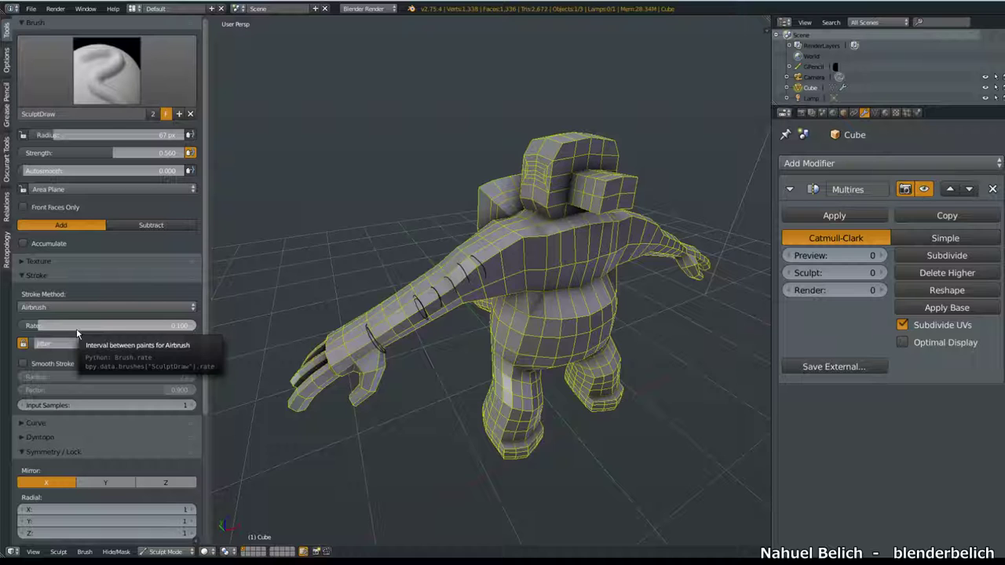
left_click_drag(77, 333, 384, 325)
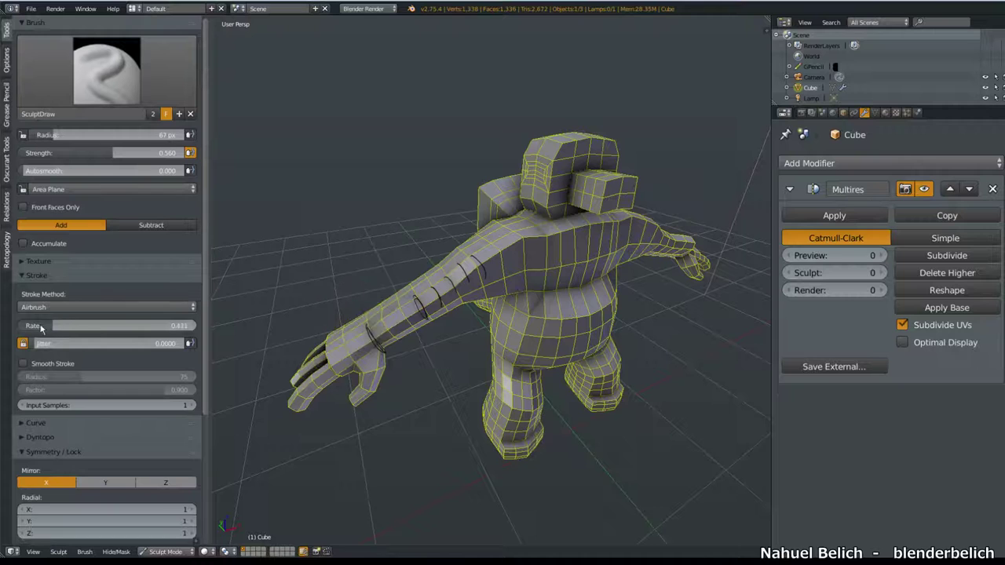
left_click(92, 306)
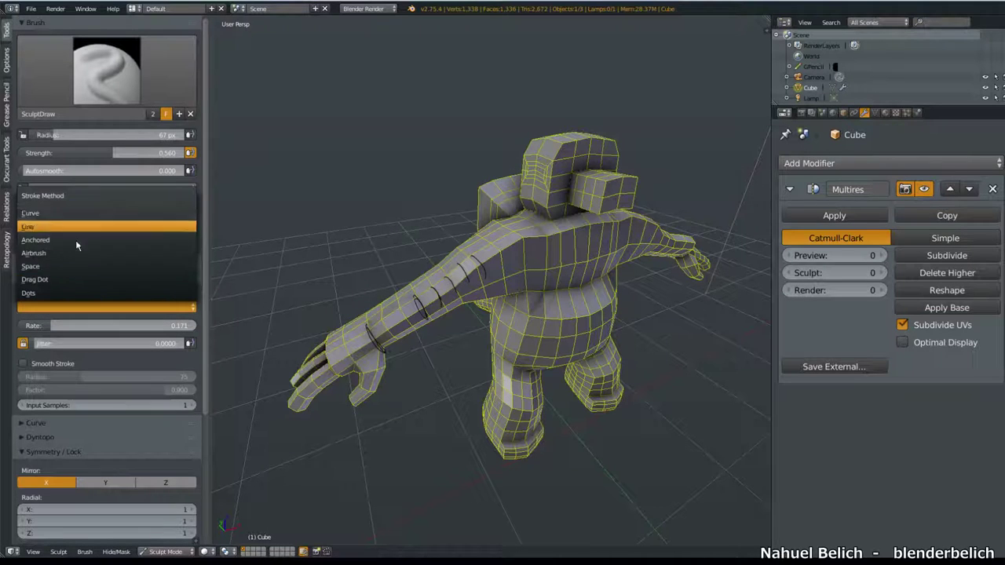
left_click(79, 213)
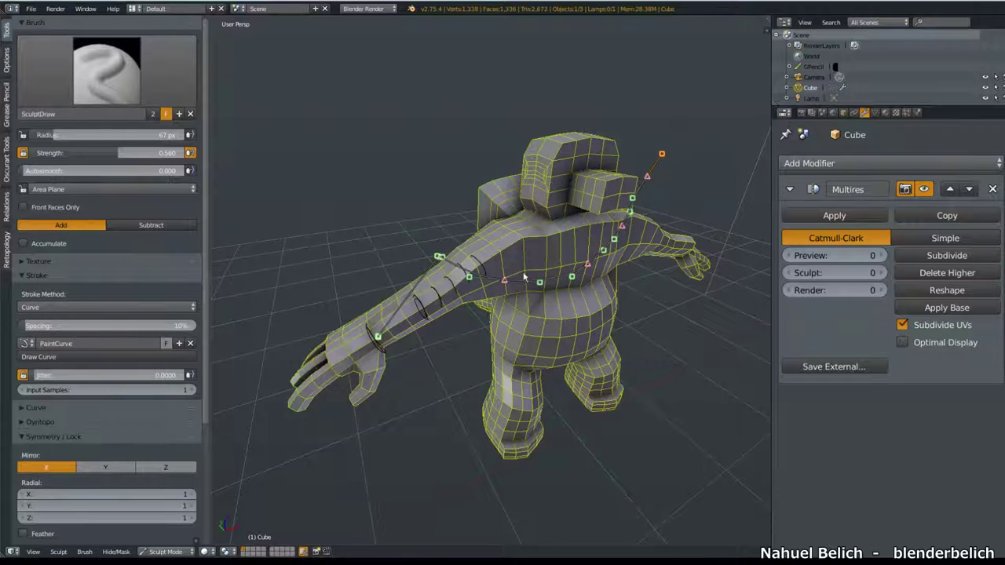
Set the stroke method to Space with Jitter around 0.2651
left_click(190, 343)
left_click(147, 307)
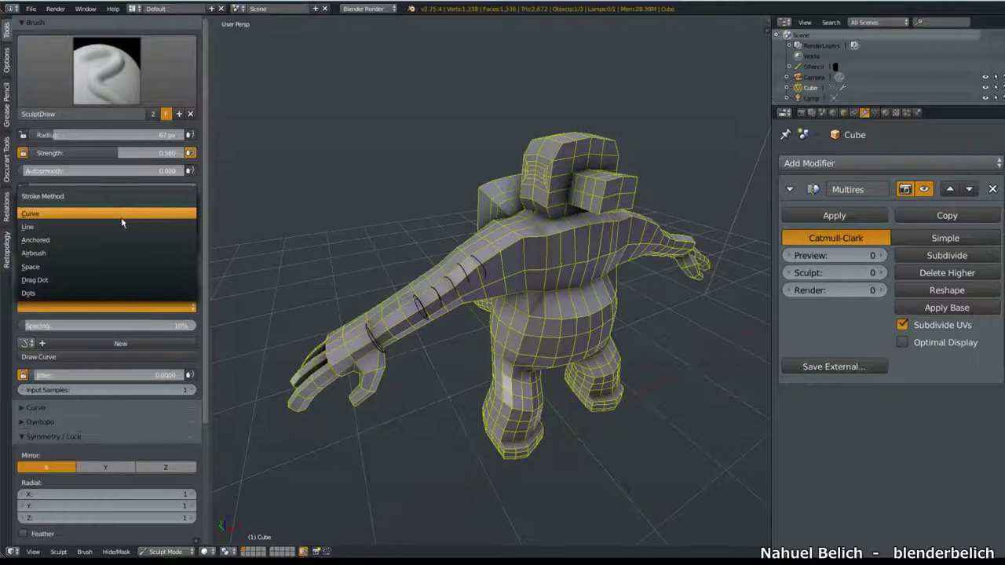
left_click(109, 268)
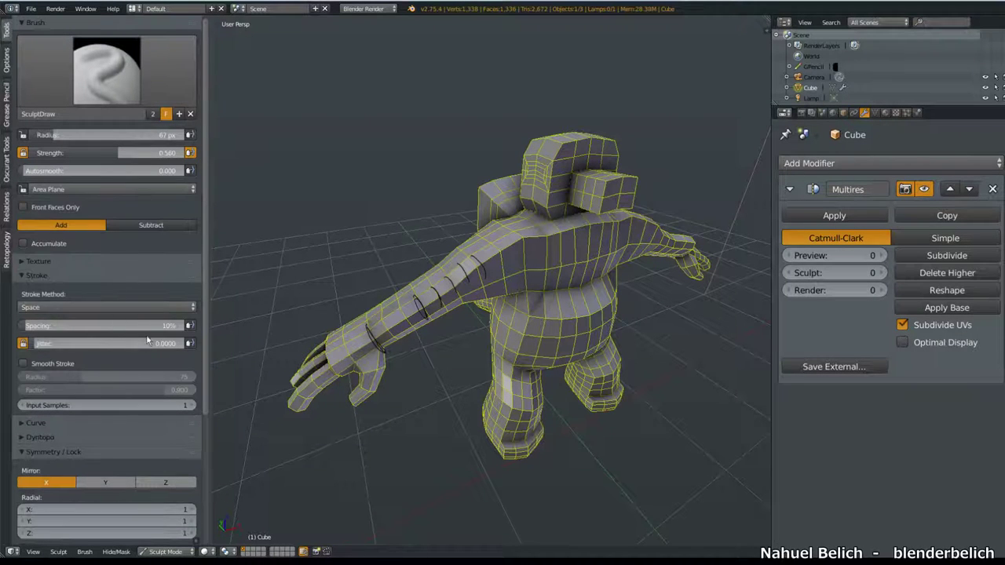
left_click_drag(45, 343, 76, 343)
Sculpt jittered strokes on the left arm, then enable Smooth Stroke and sculpt upper-arm ridges
mouse_move(420, 310)
left_mouse_down()
mouse_move(388, 330)
mouse_move(399, 349)
left_mouse_up()
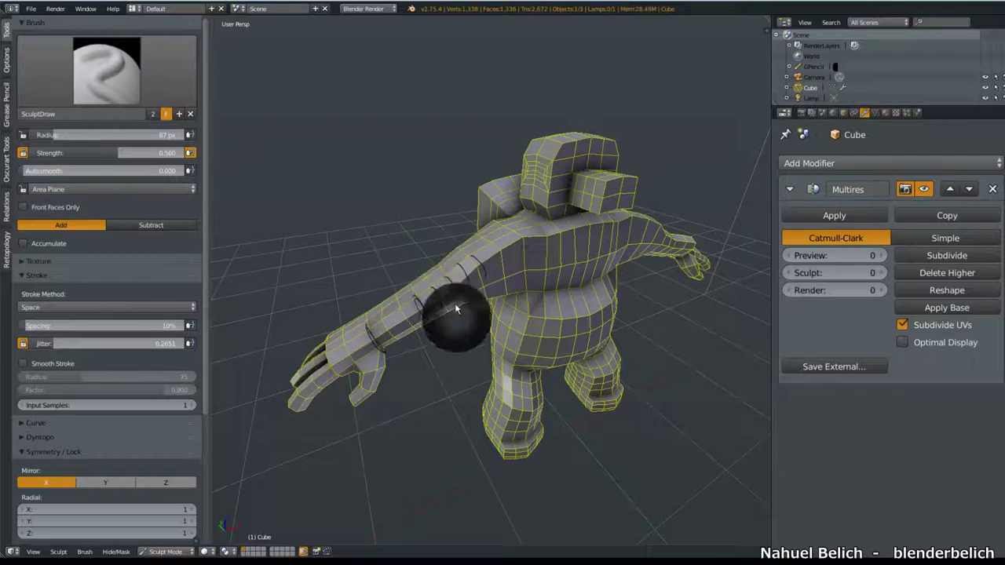
left_click(47, 364)
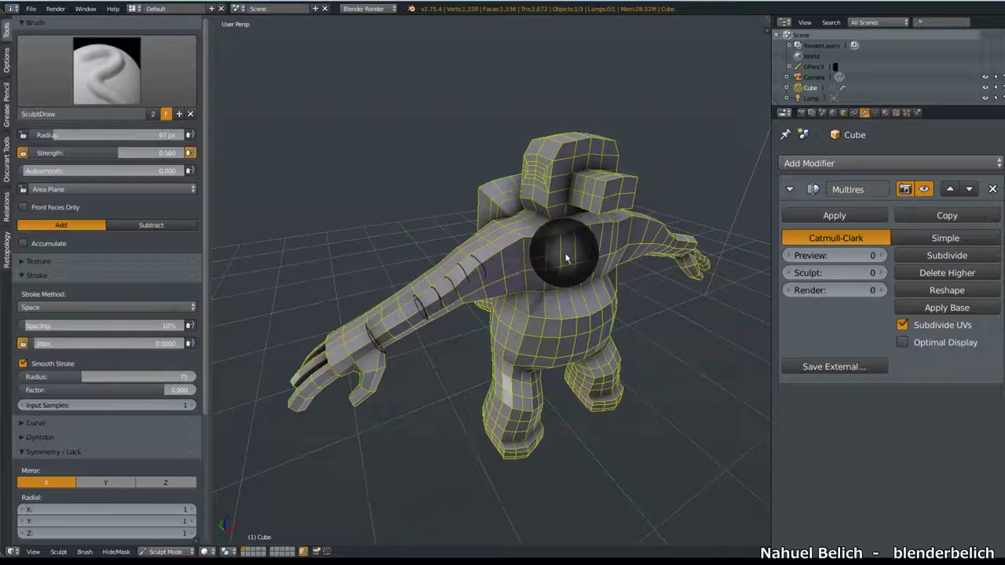
mouse_move(452, 284)
left_mouse_down()
mouse_move(395, 321)
mouse_move(475, 253)
mouse_move(540, 246)
left_mouse_up()
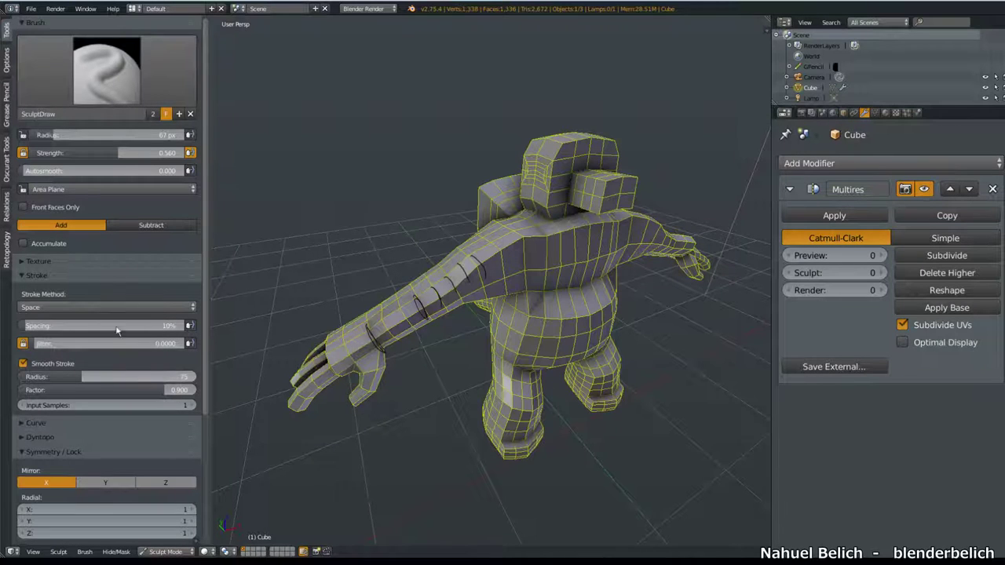
Try Input Samples 3, settle on 2, sculpt a forearm patch, and disable Smooth Stroke
scroll(116, 331, "down", 1)
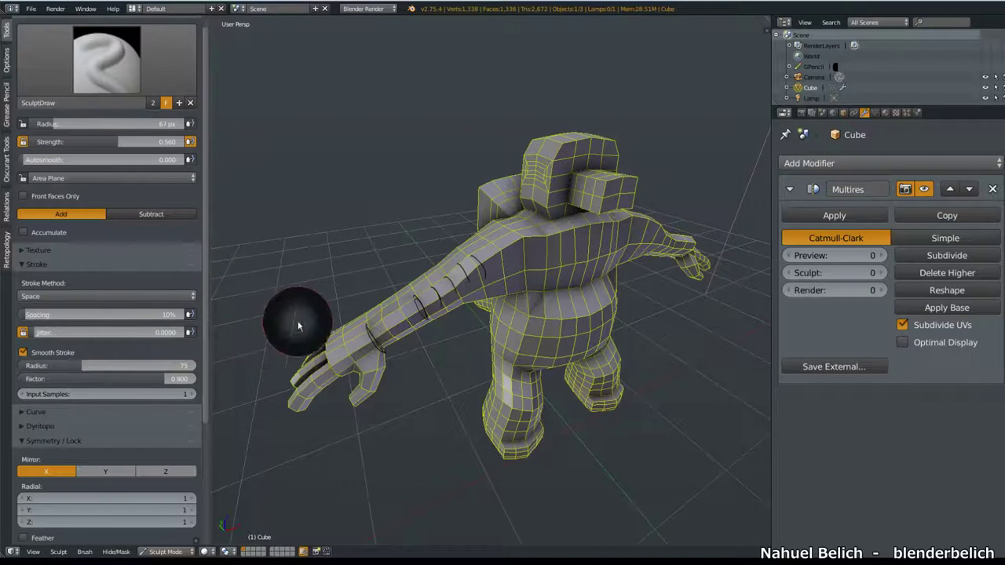
middle_click_drag(291, 325, 477, 224)
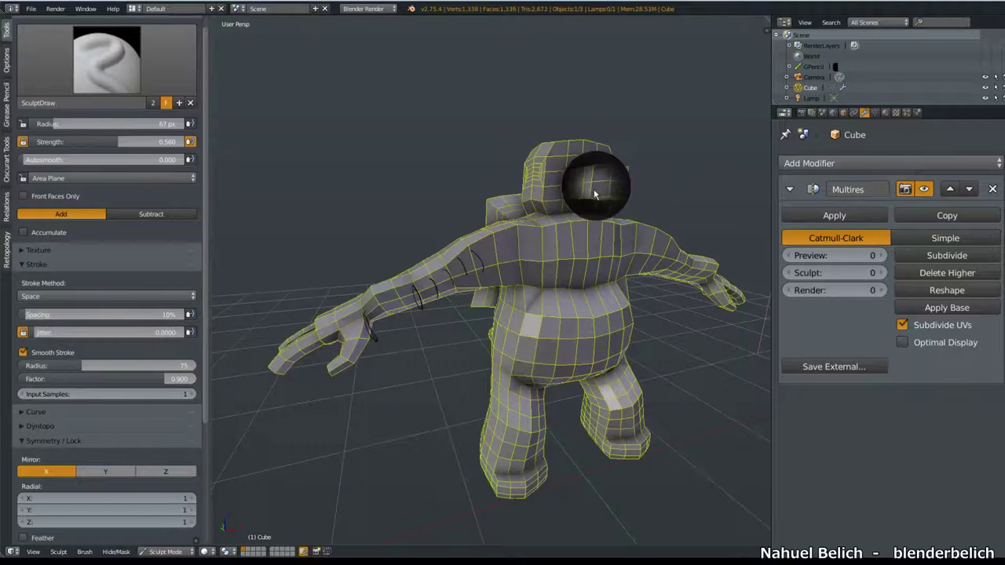
left_click(192, 397)
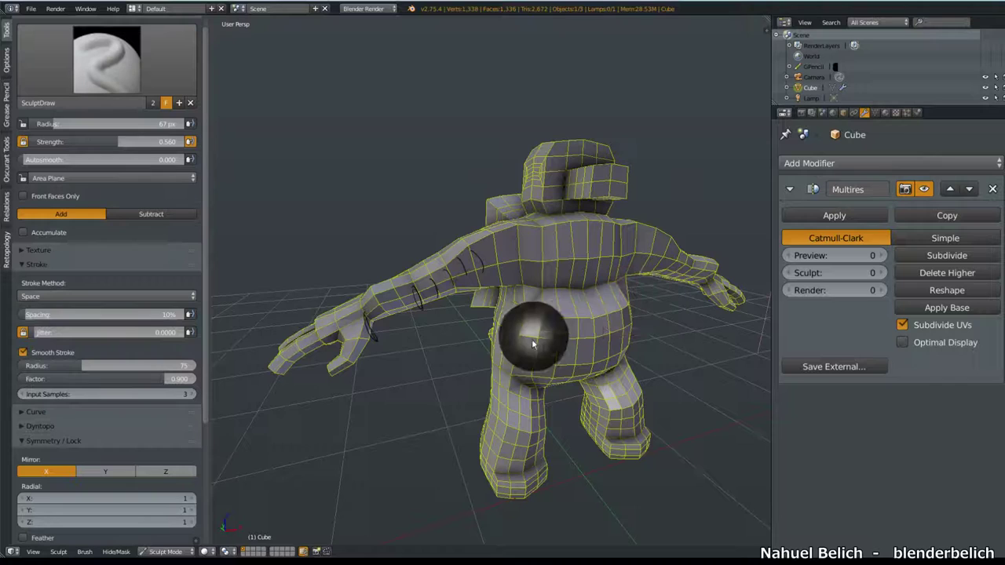
mouse_move(538, 330)
middle_mouse_down()
mouse_move(538, 302)
mouse_move(552, 299)
mouse_move(519, 323)
mouse_move(534, 359)
mouse_move(516, 321)
mouse_move(538, 288)
middle_mouse_up()
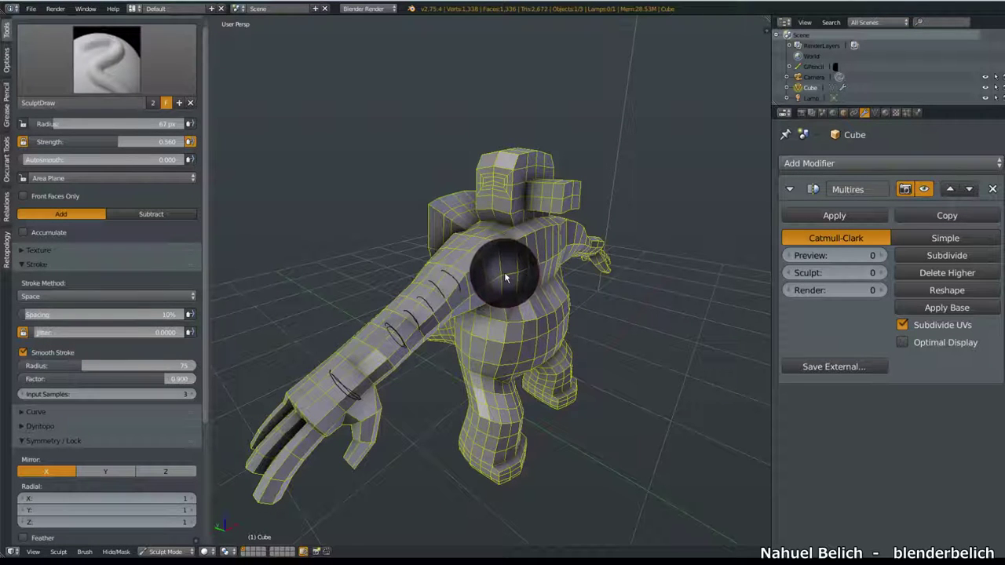
left_click_drag(164, 398, 54, 398)
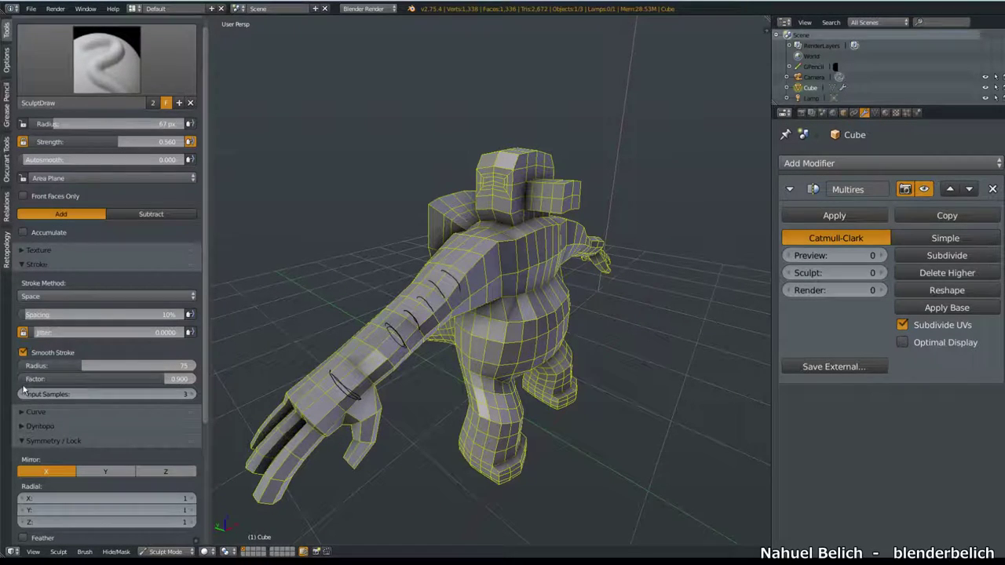
left_click_drag(370, 363, 348, 425)
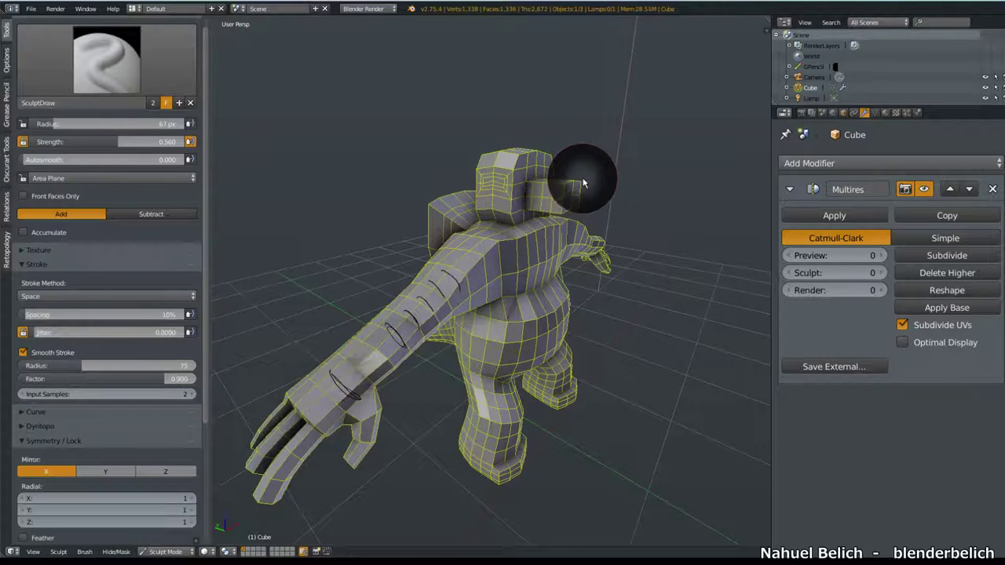
left_click(24, 352)
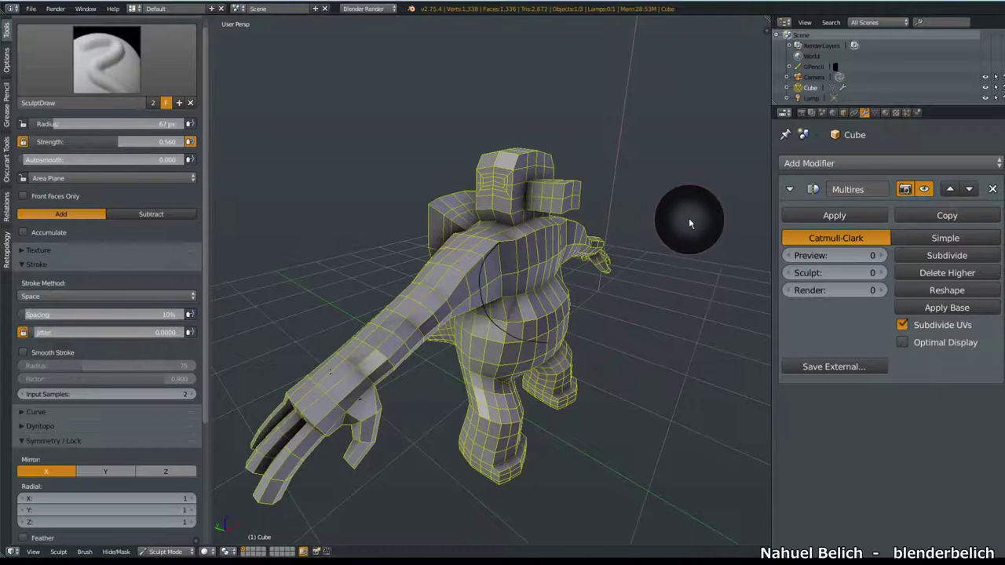
Orbit toward the figure's front and raise Input Samples to a high value
middle_click_drag(683, 217, 533, 270)
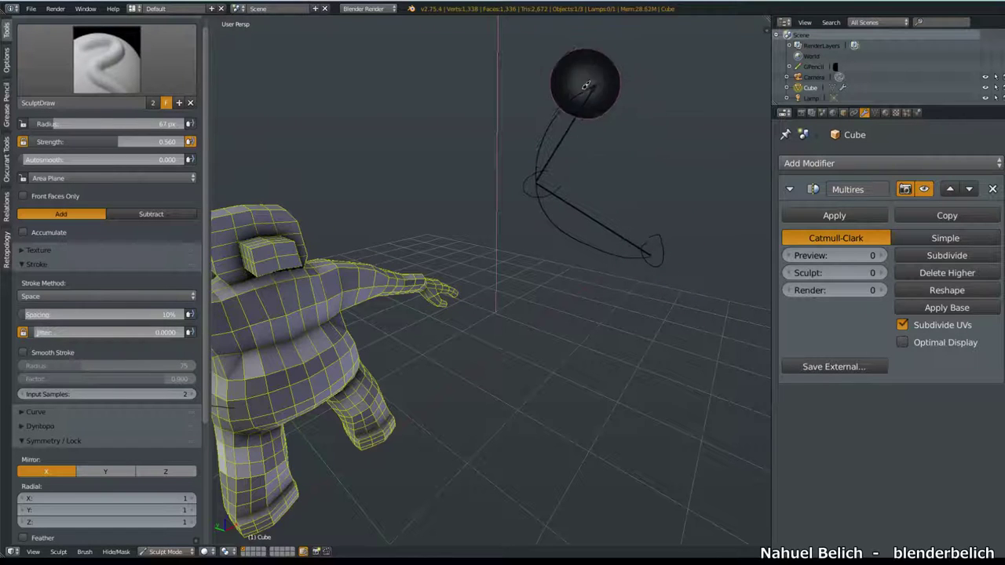
left_click_drag(186, 394, 193, 394)
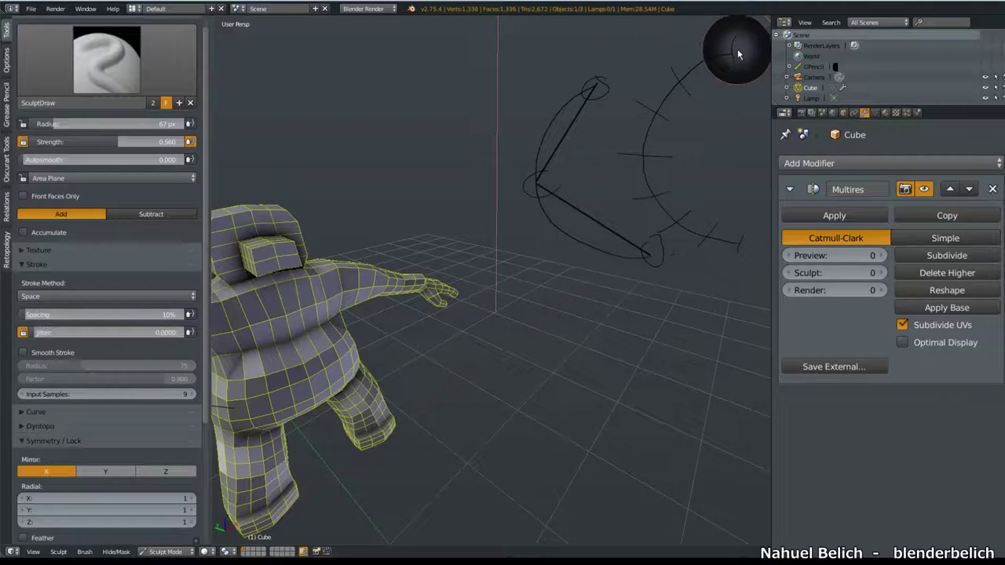
middle_click_drag(561, 222, 574, 210)
mouse_move(557, 168)
middle_mouse_down()
mouse_move(576, 231)
mouse_move(625, 269)
mouse_move(476, 354)
middle_mouse_up()
Draw grease-pencil test strokes, set Input Samples to 1, and erase the zigzag stroke
mouse_move(476, 354)
left_mouse_down()
mouse_move(516, 347)
mouse_move(531, 403)
mouse_move(538, 327)
left_mouse_up()
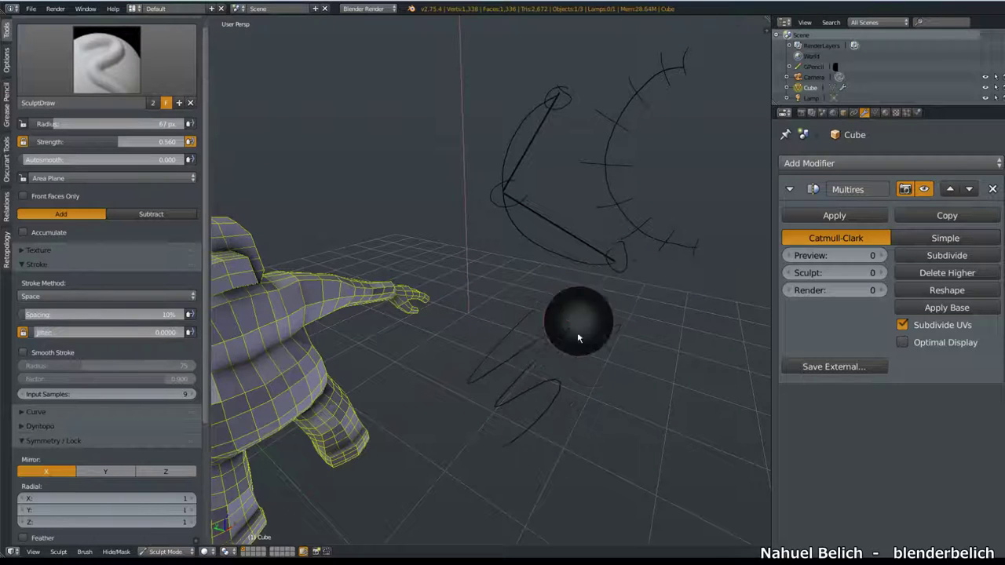
mouse_move(666, 274)
left_mouse_down()
mouse_move(610, 337)
mouse_move(713, 314)
mouse_move(668, 358)
mouse_move(746, 365)
mouse_move(680, 433)
mouse_move(746, 426)
mouse_move(749, 439)
left_mouse_up()
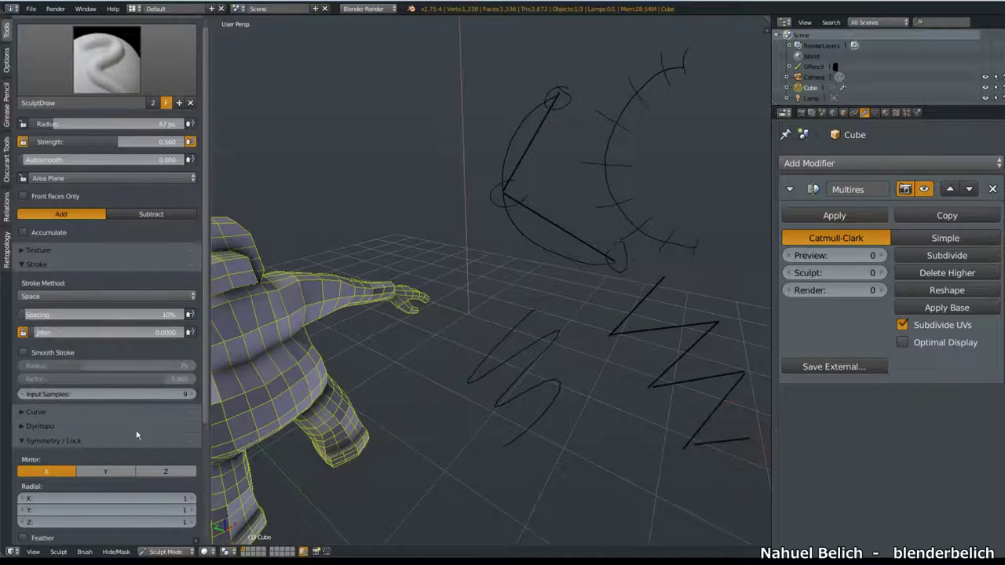
left_click_drag(130, 395, 94, 394)
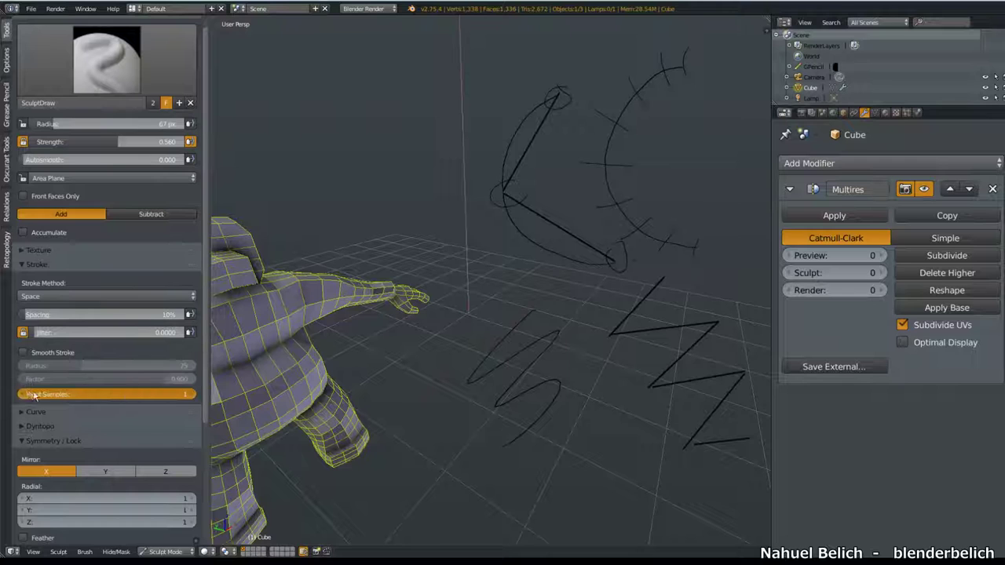
mouse_move(734, 468)
right_mouse_down()
mouse_move(740, 431)
mouse_move(722, 358)
mouse_move(740, 363)
mouse_move(621, 323)
mouse_move(677, 235)
mouse_move(628, 236)
mouse_move(628, 161)
mouse_move(654, 163)
right_mouse_up()
Clear the grease-pencil sketches from the viewport and hide the sidebar
key("n")
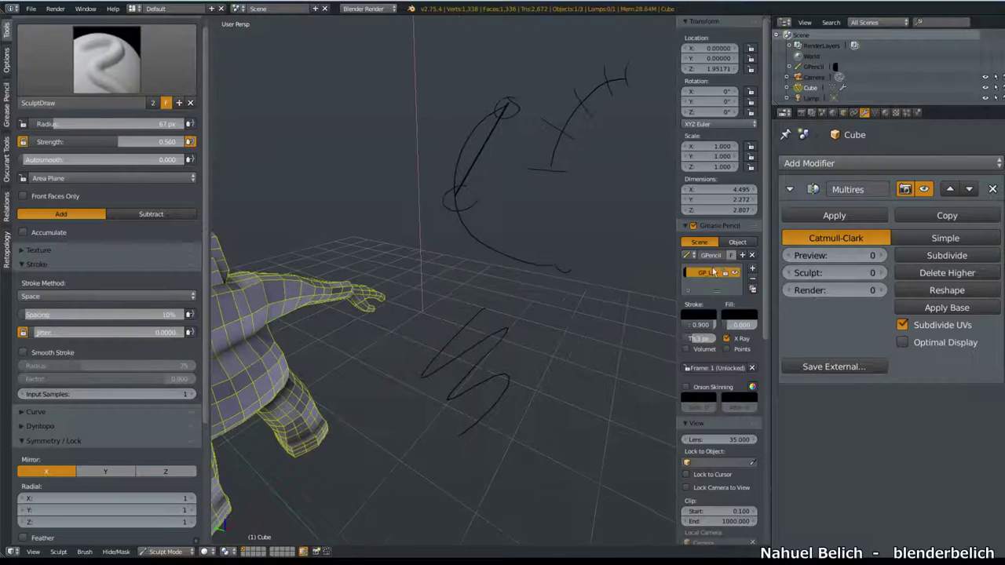
left_click(751, 281)
key("n")
Orbit back to the front view and raise brush Strength to 0.741
mouse_move(478, 314)
middle_mouse_down()
mouse_move(650, 275)
mouse_move(499, 314)
mouse_move(147, 347)
middle_mouse_up()
scroll(70, 305, "up", 1)
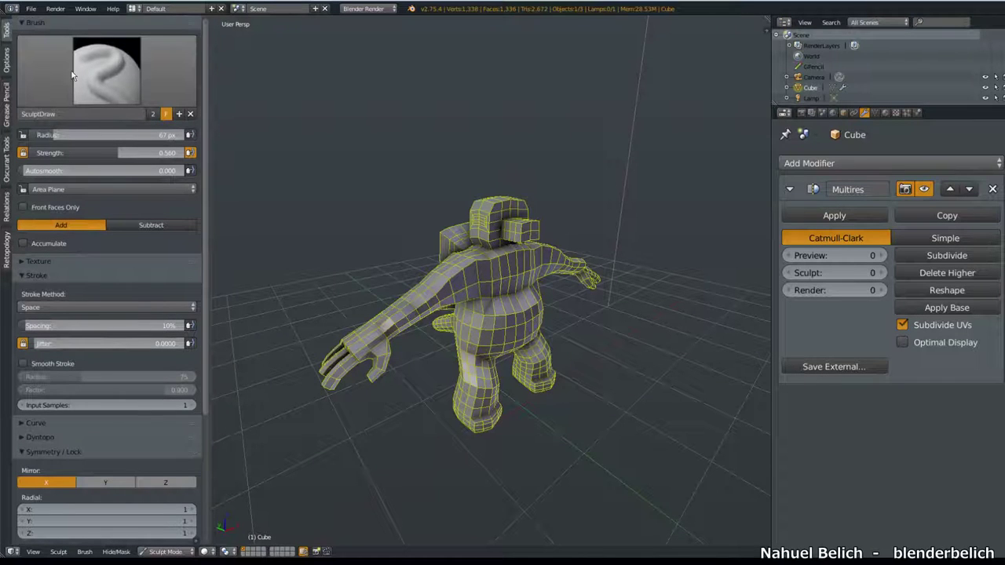
left_click_drag(112, 152, 141, 154)
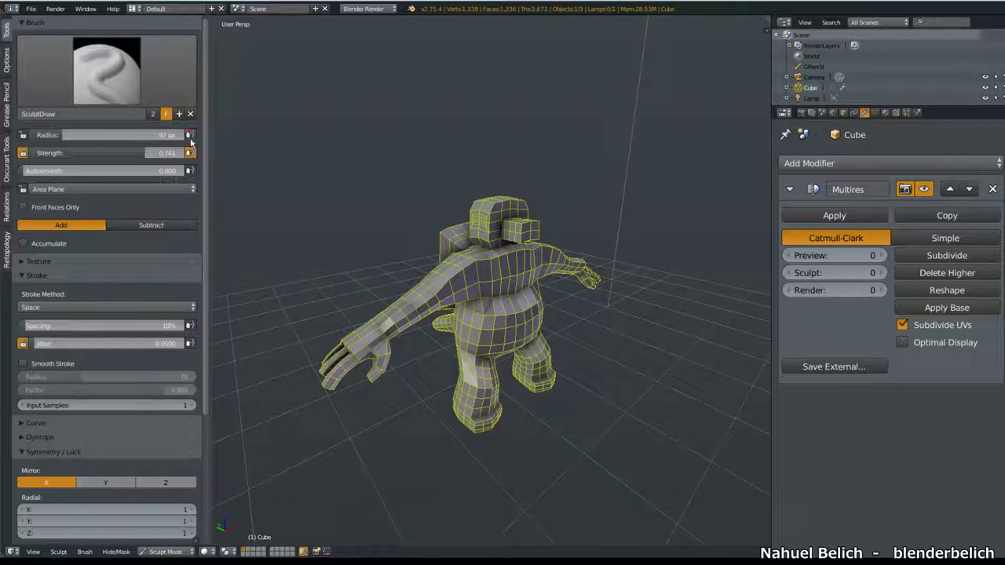
left_click(125, 73)
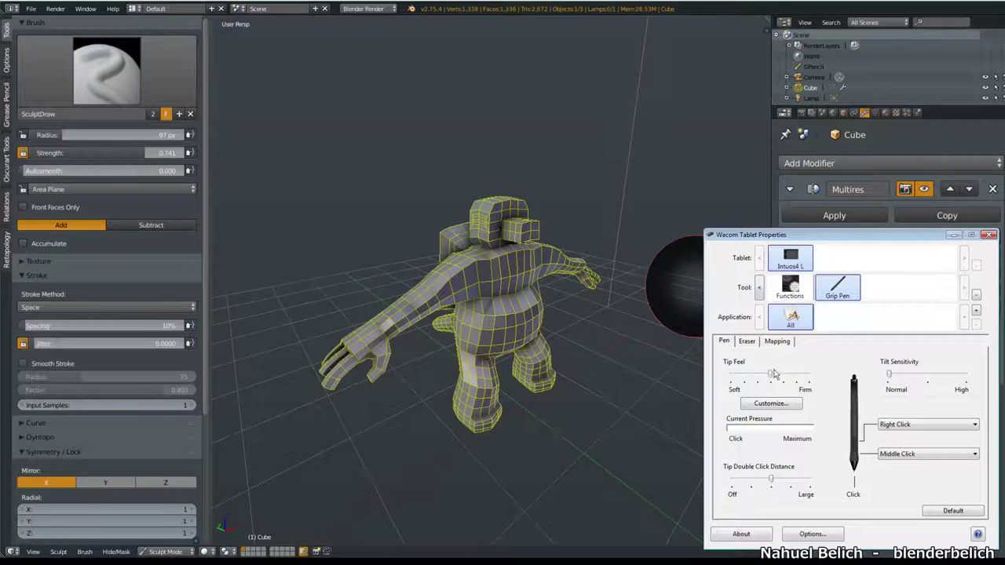
Move the Grip Pen's Tip Feel to a middle setting between Soft and Firm
left_click_drag(822, 238, 816, 244)
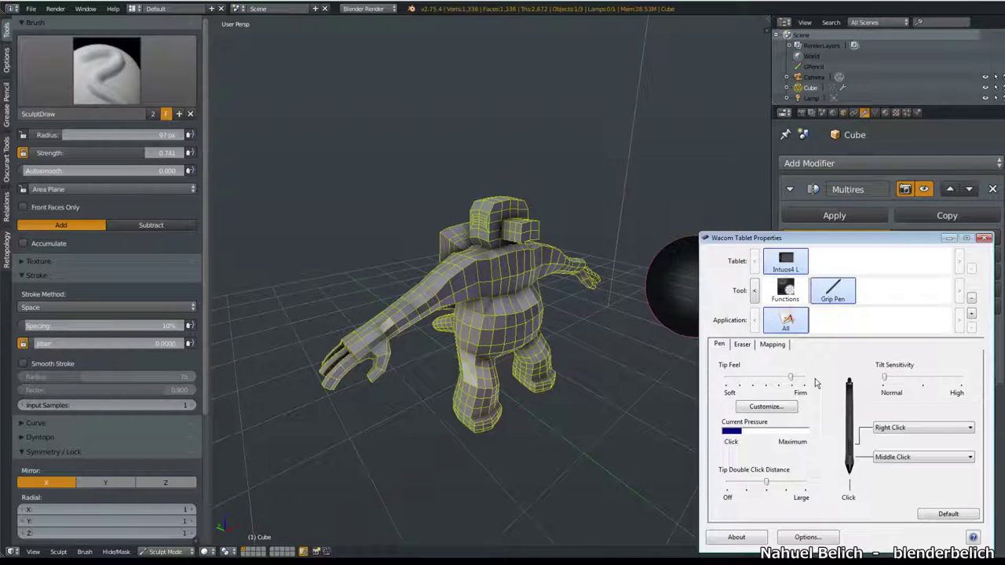
left_click_drag(799, 380, 816, 380)
left_click_drag(778, 381, 768, 383)
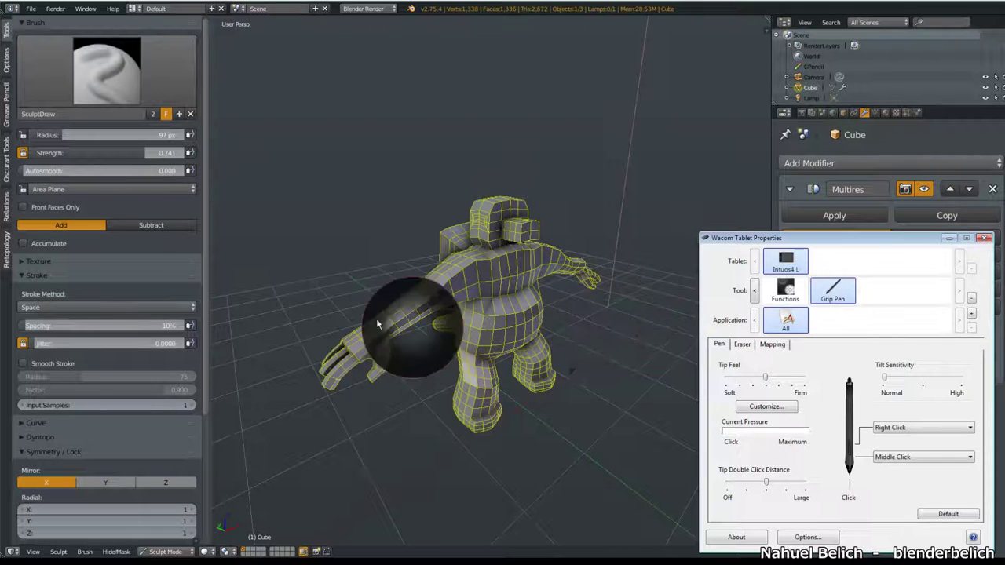
Make brush radius pressure-sensitive and orbit the model from frontal back to side-on view
left_click(190, 135)
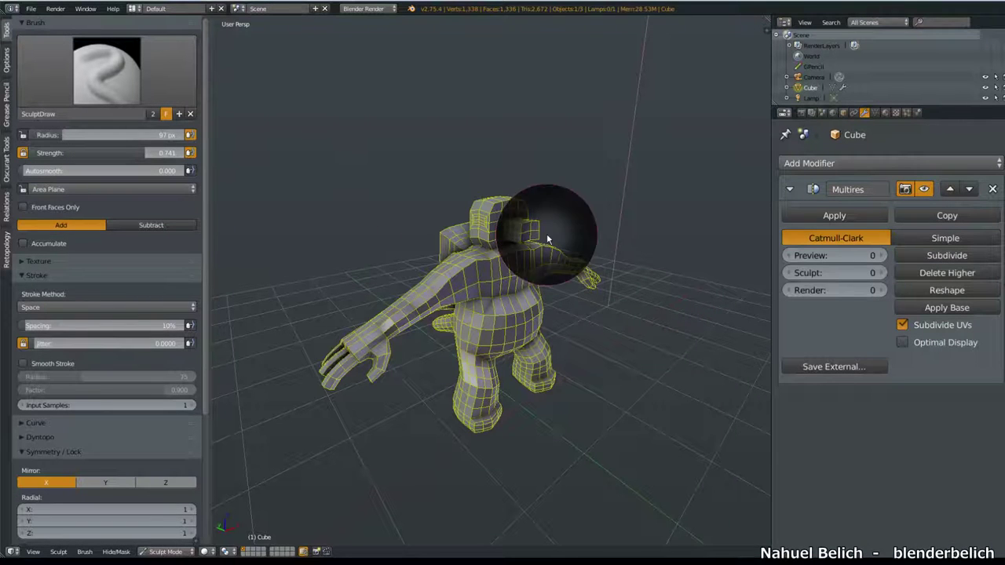
scroll(482, 291, "up", 3)
mouse_move(546, 280)
middle_mouse_down()
mouse_move(542, 314)
mouse_move(578, 323)
mouse_move(605, 314)
mouse_move(576, 295)
middle_mouse_up()
mouse_move(549, 168)
middle_mouse_down()
mouse_move(538, 191)
mouse_move(547, 269)
mouse_move(518, 274)
mouse_move(563, 355)
mouse_move(578, 354)
middle_mouse_up()
scroll(554, 310, "up", 3)
scroll(557, 294, "down", 2)
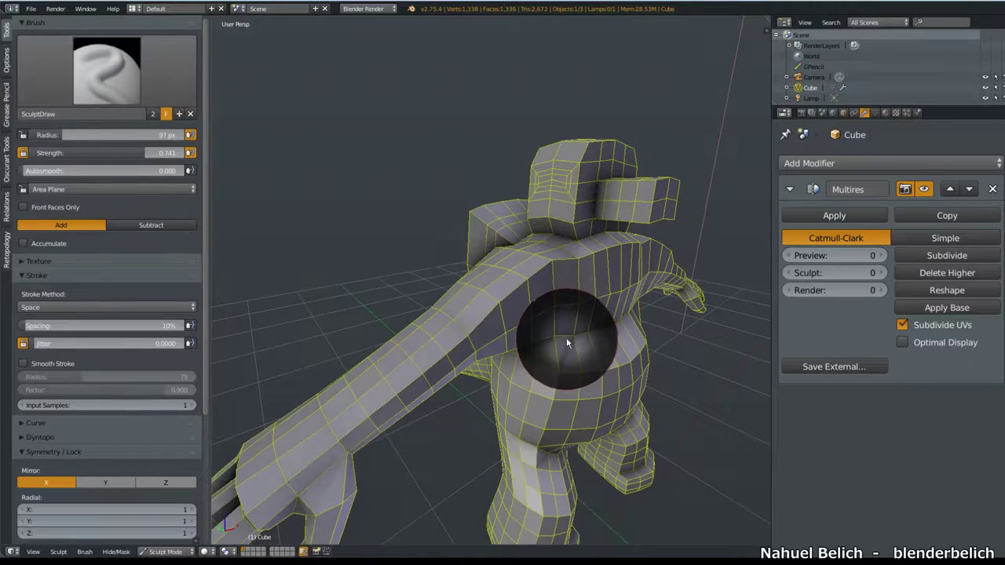
mouse_move(579, 352)
middle_mouse_down()
mouse_move(531, 334)
mouse_move(569, 333)
mouse_move(601, 293)
mouse_move(417, 235)
middle_mouse_up()
left_click(137, 74)
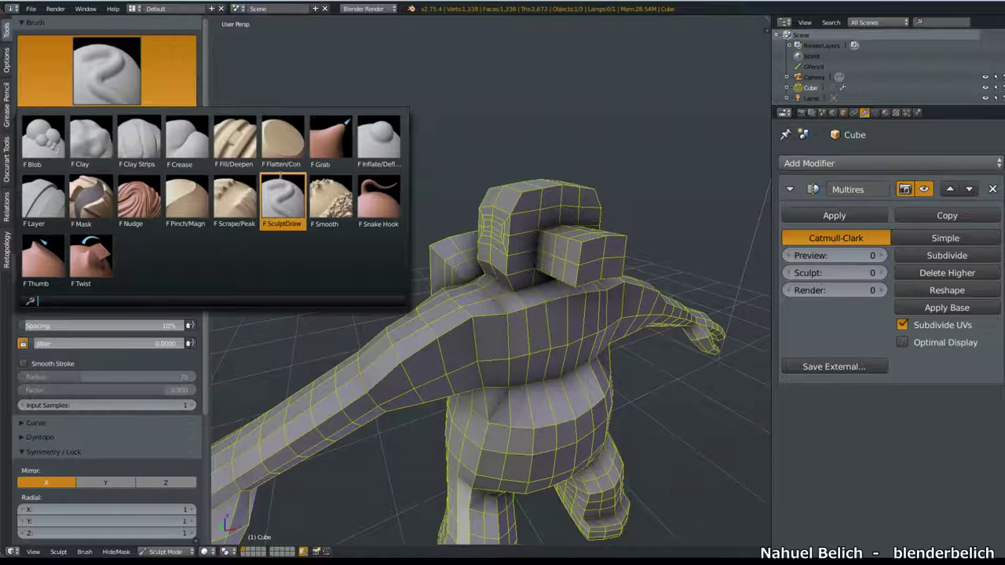
Smooth the protruding nose block into a rounded shape with the Smooth brush
left_click(331, 207)
mouse_move(588, 238)
middle_mouse_down()
mouse_move(551, 251)
mouse_move(595, 227)
middle_mouse_up()
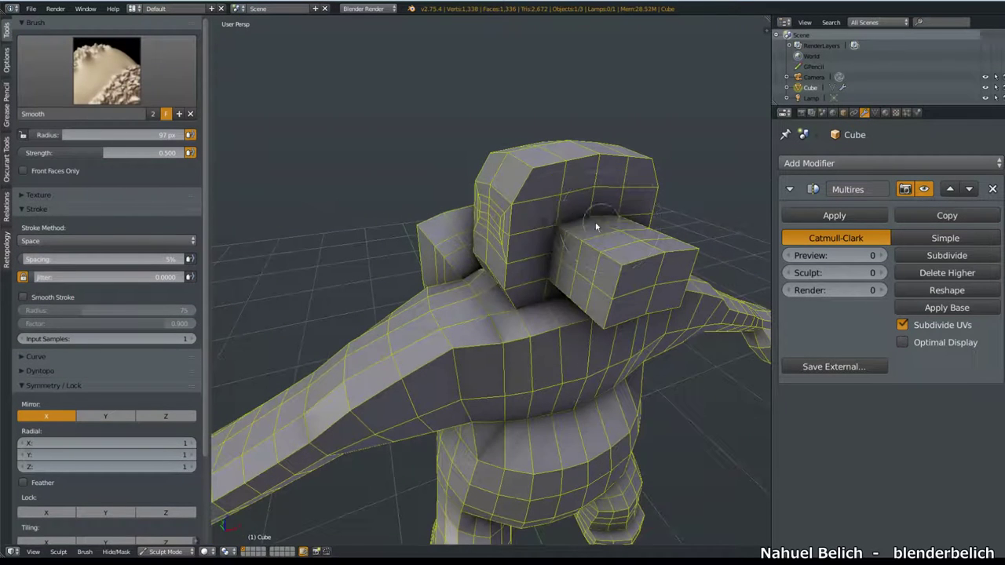
left_click_drag(548, 289, 635, 269)
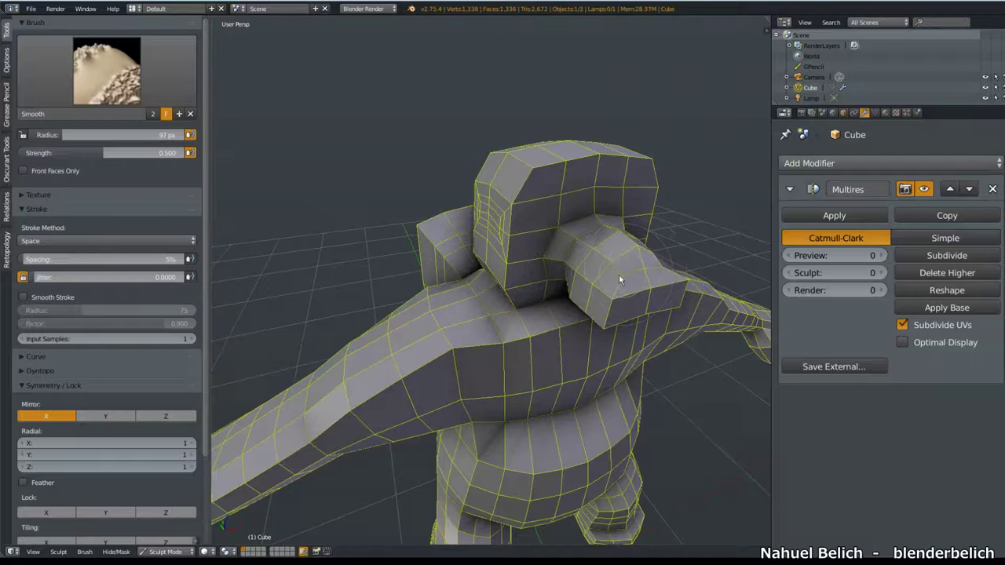
middle_click_drag(612, 308, 601, 233)
left_click_drag(601, 233, 662, 185)
left_click_drag(561, 230, 622, 185)
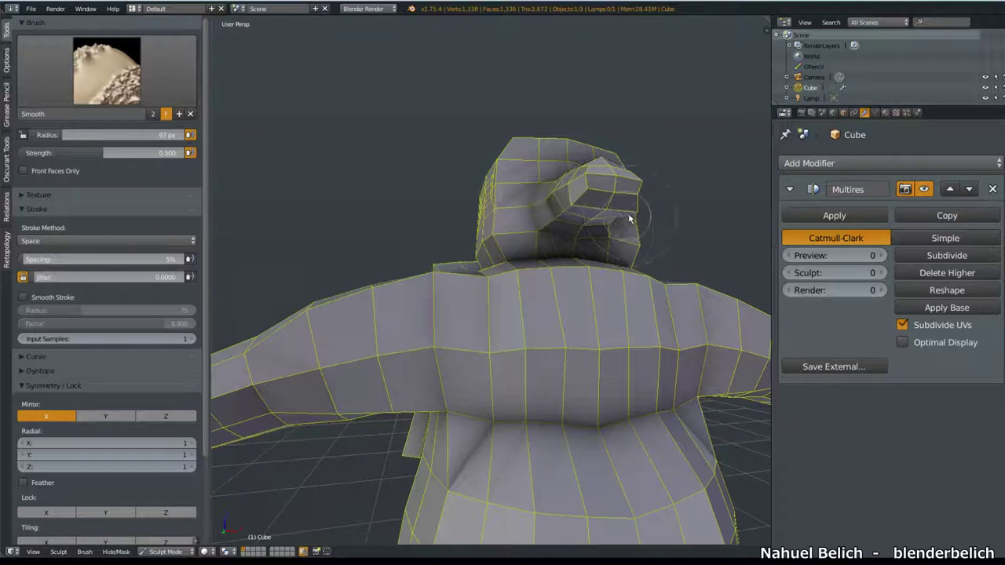
Switch to Clay Strips and build up clay on the upper left of the head
left_click(79, 75)
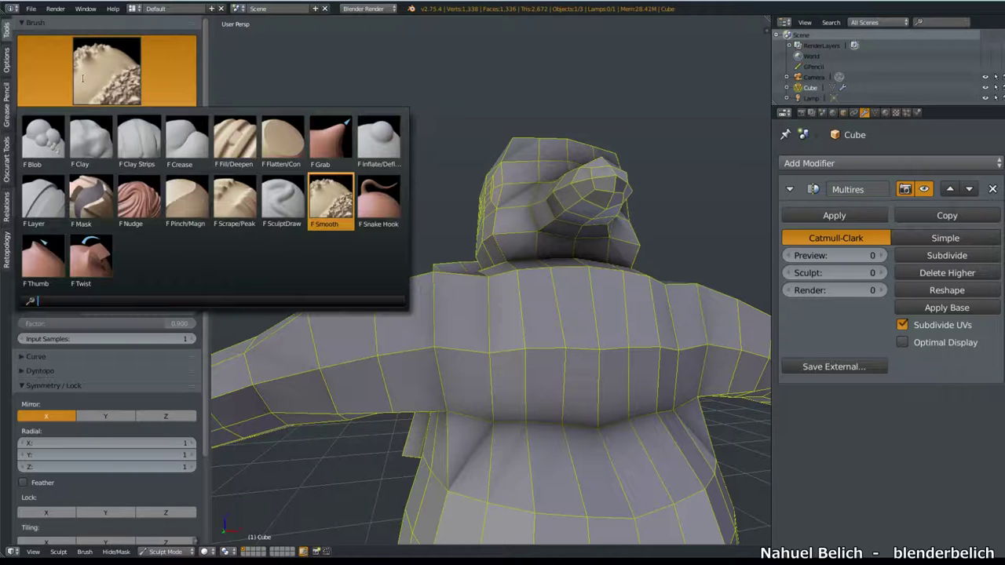
left_click(139, 142)
middle_click_drag(424, 229, 534, 256)
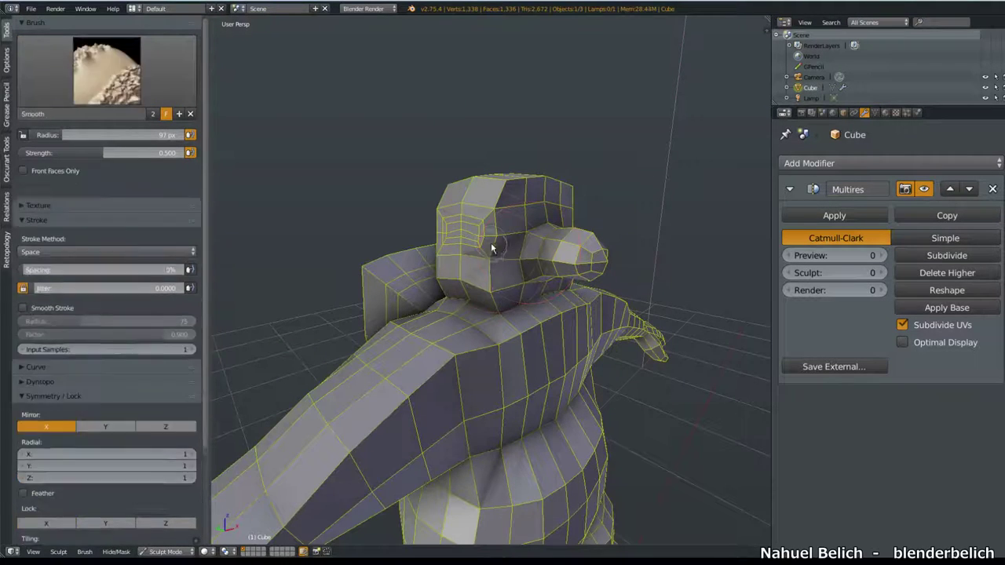
left_click_drag(494, 191, 501, 174)
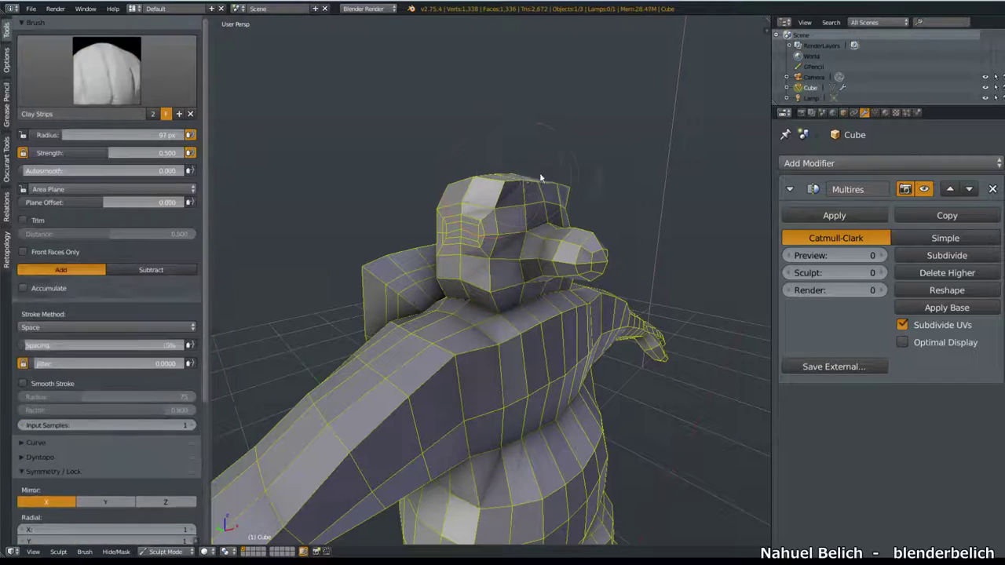
mouse_move(498, 182)
middle_mouse_down()
mouse_move(474, 201)
mouse_move(411, 191)
mouse_move(510, 207)
mouse_move(511, 263)
middle_mouse_up()
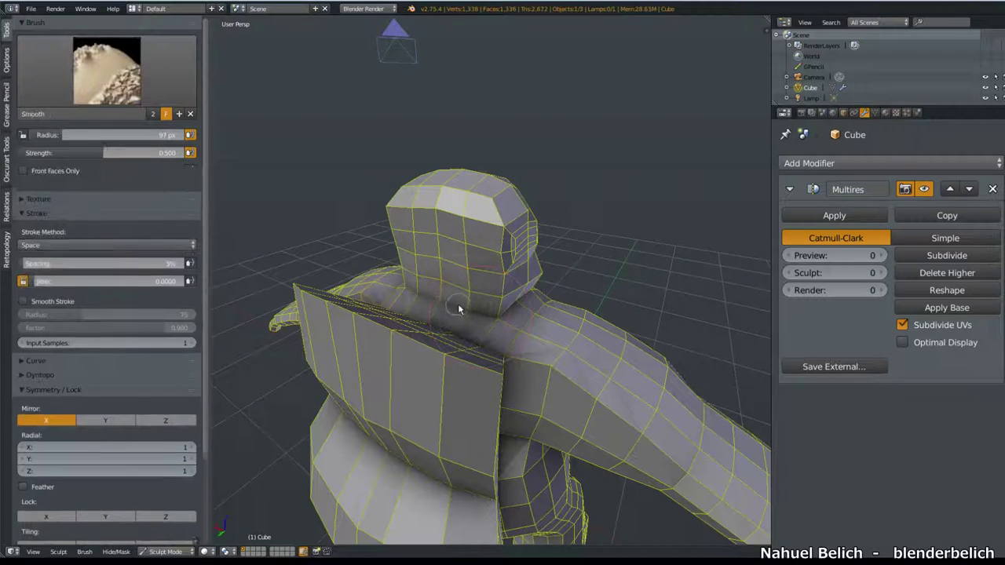
Try the Scrape/Peaks and Smooth brushes, then settle on Clay Strips
left_click(112, 98)
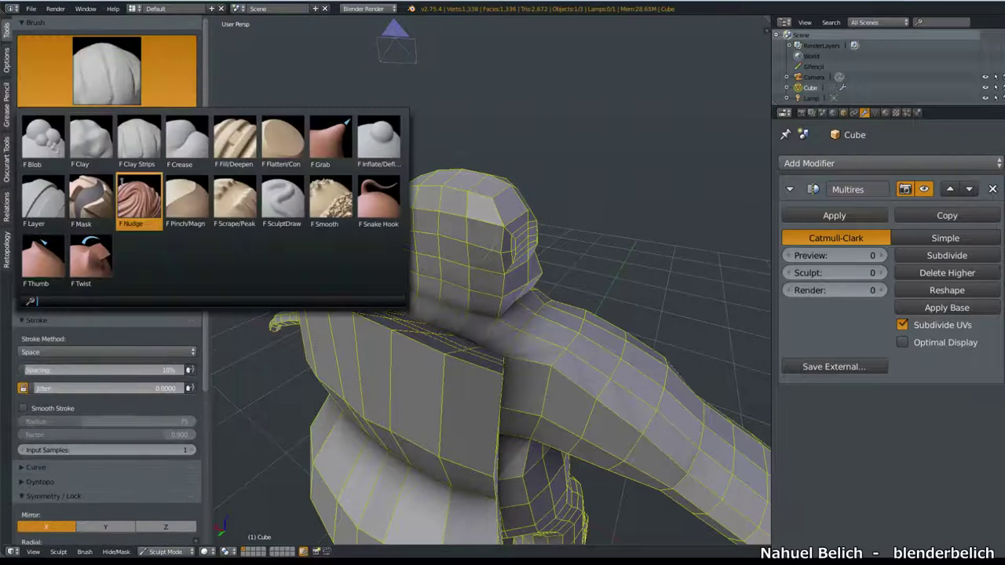
left_click(234, 204)
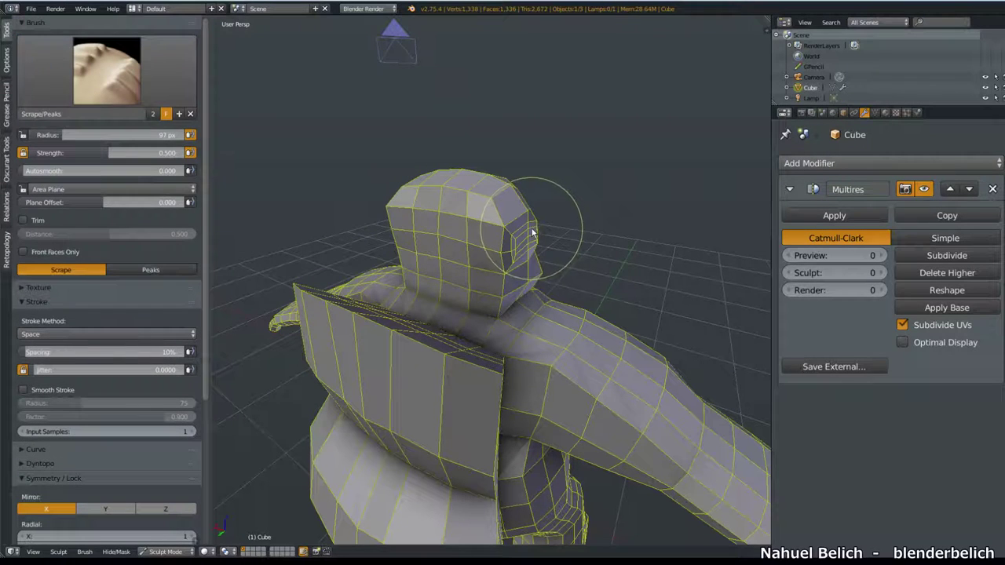
left_click(110, 79)
left_click(325, 196)
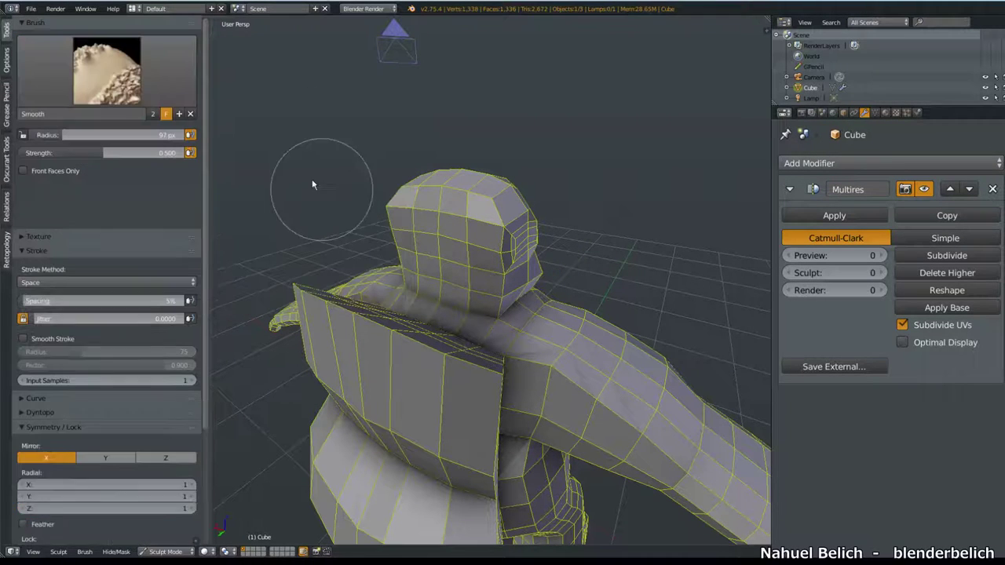
left_click(107, 70)
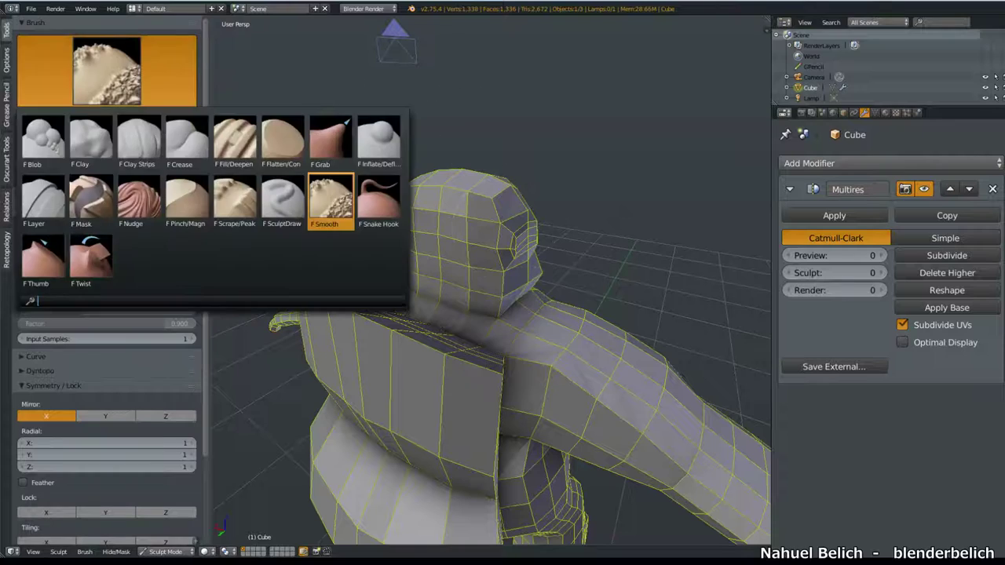
left_click(146, 128)
mouse_move(575, 248)
middle_mouse_down()
mouse_move(507, 307)
mouse_move(874, 265)
middle_mouse_up()
Subdivide the Multires twice to level 2 and turn off the object's wireframe display
left_click(934, 259)
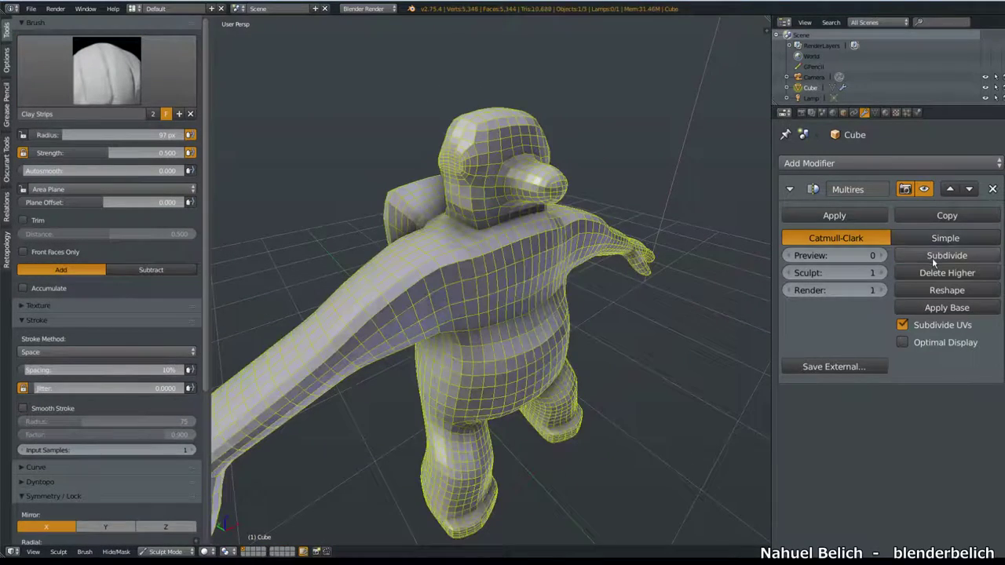
left_click(934, 259)
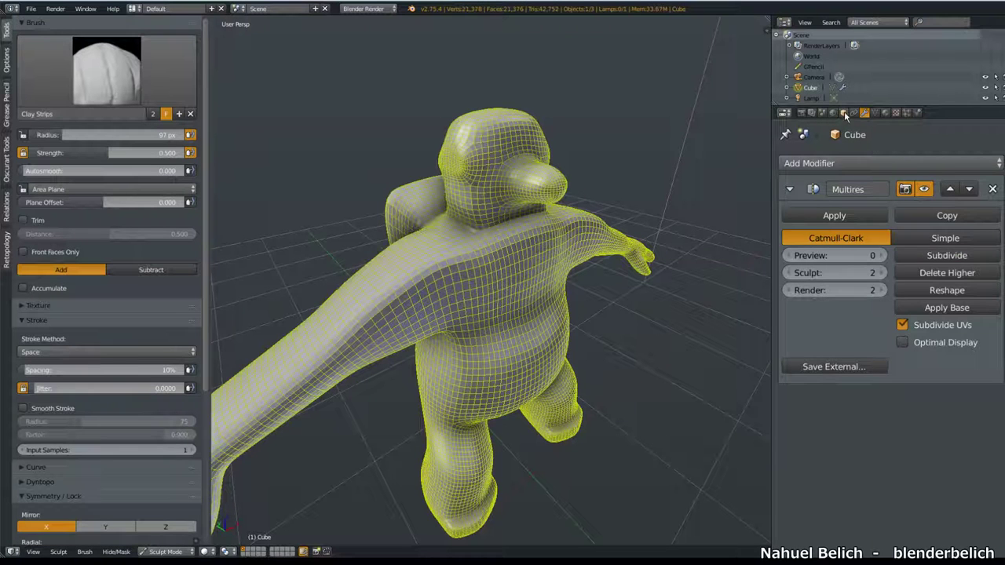
left_click(843, 114)
left_click_drag(797, 451, 794, 466)
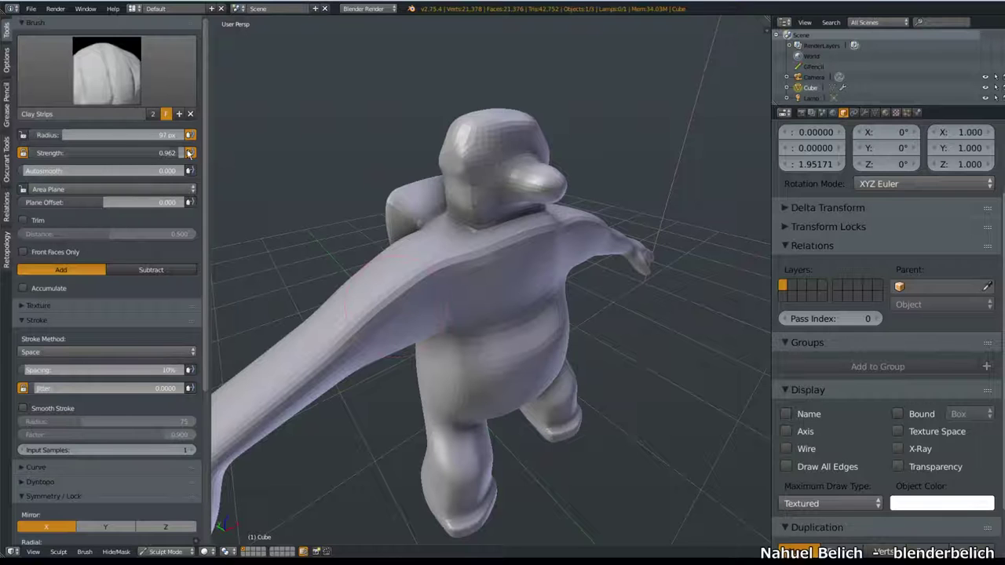
Orbit around the character, trying the Smooth brush before returning to Clay Strips
mouse_move(397, 303)
middle_mouse_down()
mouse_move(423, 278)
mouse_move(411, 275)
middle_mouse_up()
scroll(411, 275, "up", 2)
key("s")
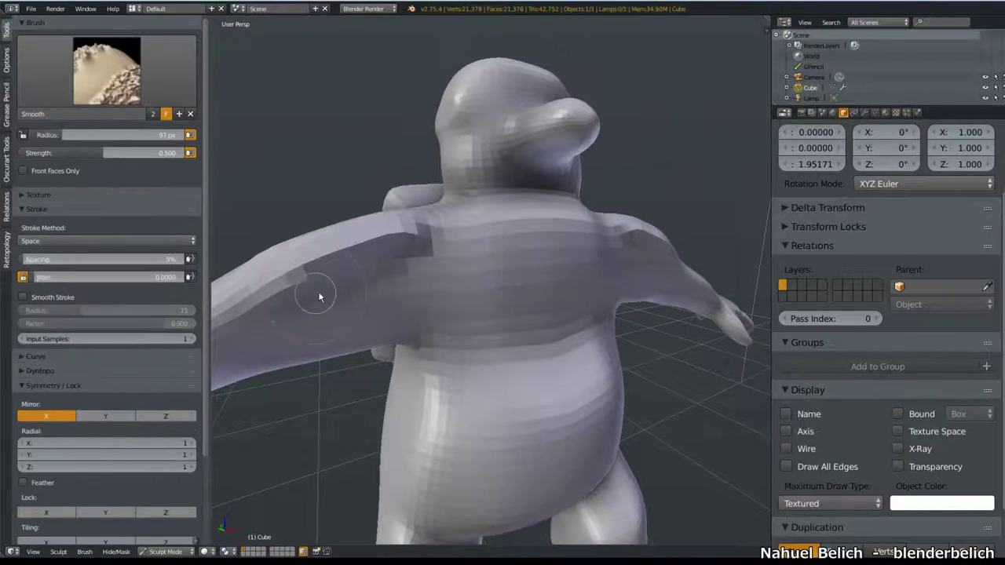
middle_click_drag(403, 231, 414, 314)
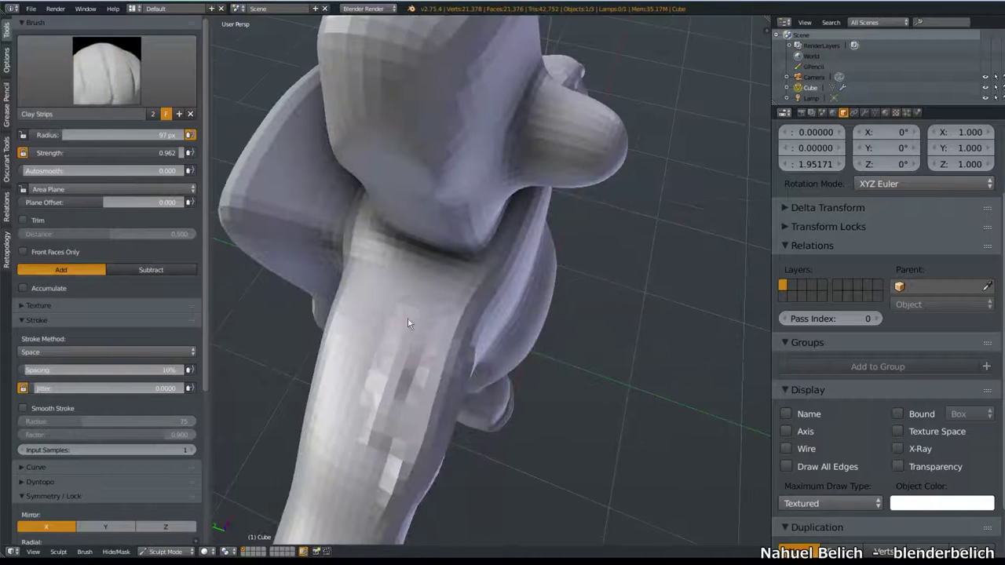
middle_click_drag(399, 433, 385, 364)
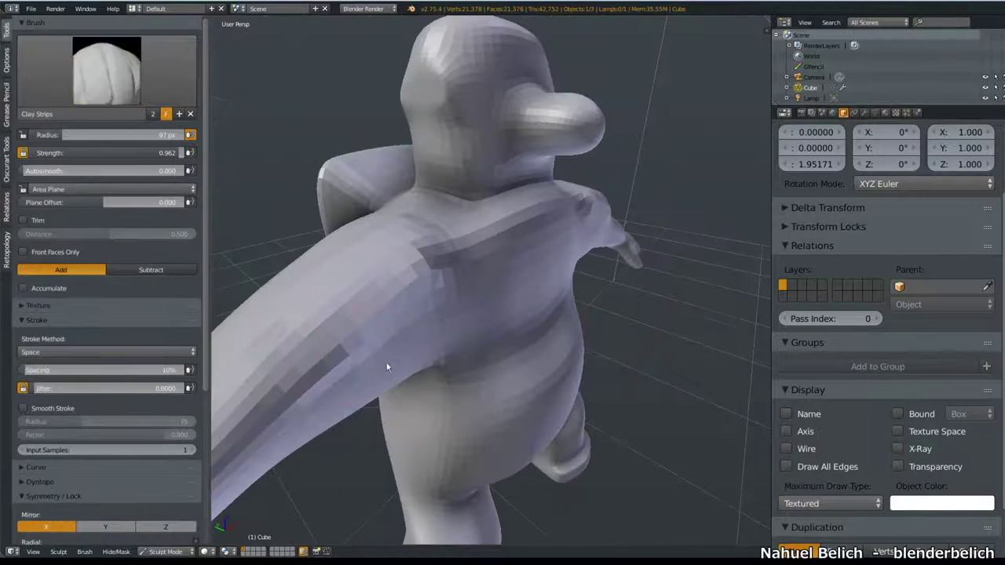
key("c")
middle_click_drag(394, 252, 405, 234)
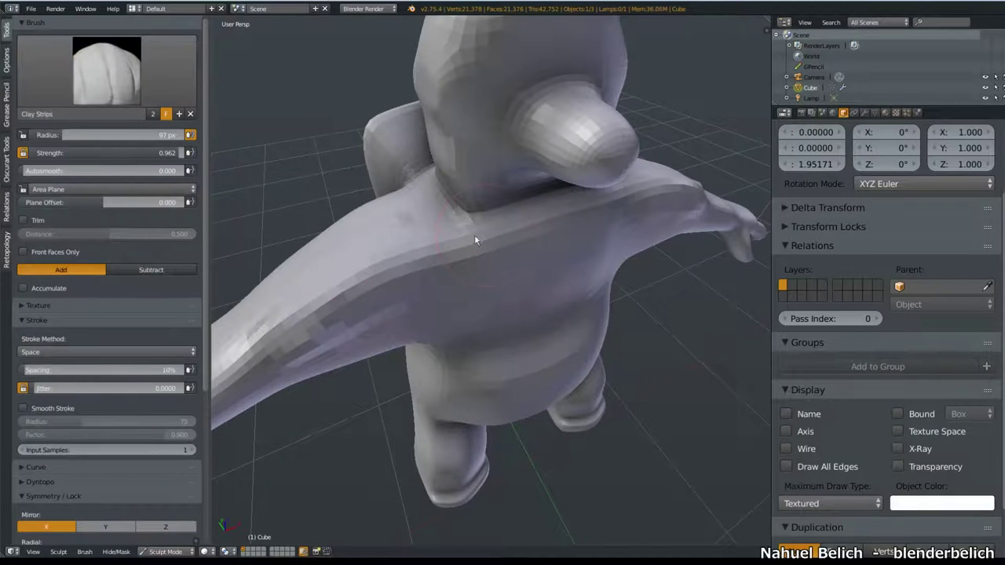
mouse_move(460, 265)
middle_mouse_down()
mouse_move(489, 225)
mouse_move(515, 322)
middle_mouse_up()
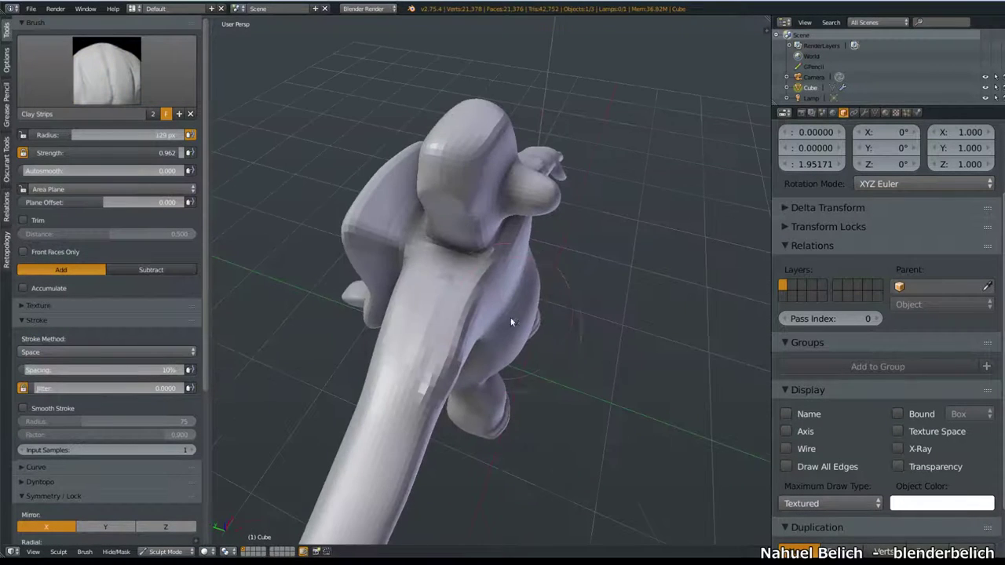
Keep Clay Strips as the active brush and bring back the Multires modifier settings
left_click(134, 51)
left_click(142, 132)
middle_click_drag(316, 261, 471, 288)
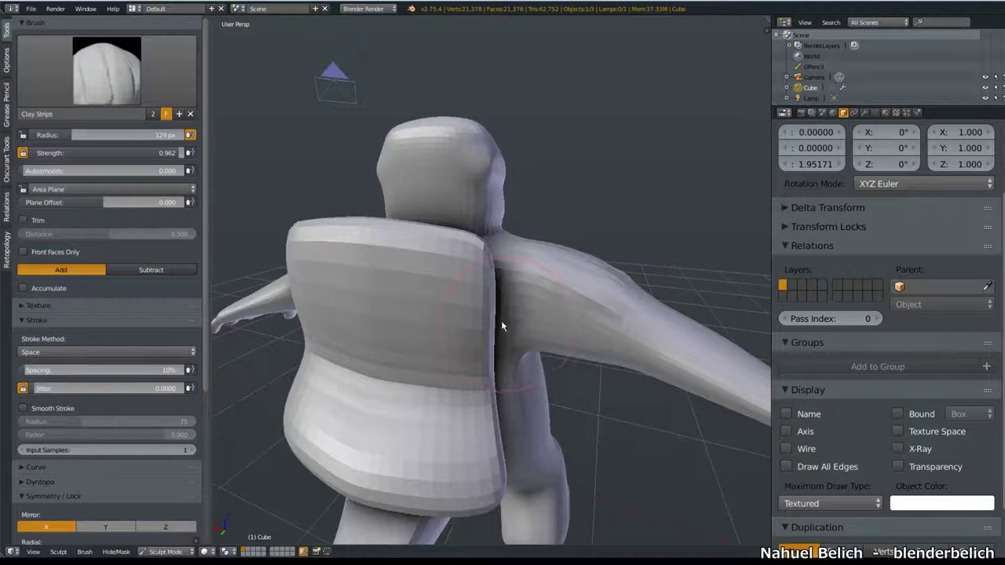
left_click(864, 112)
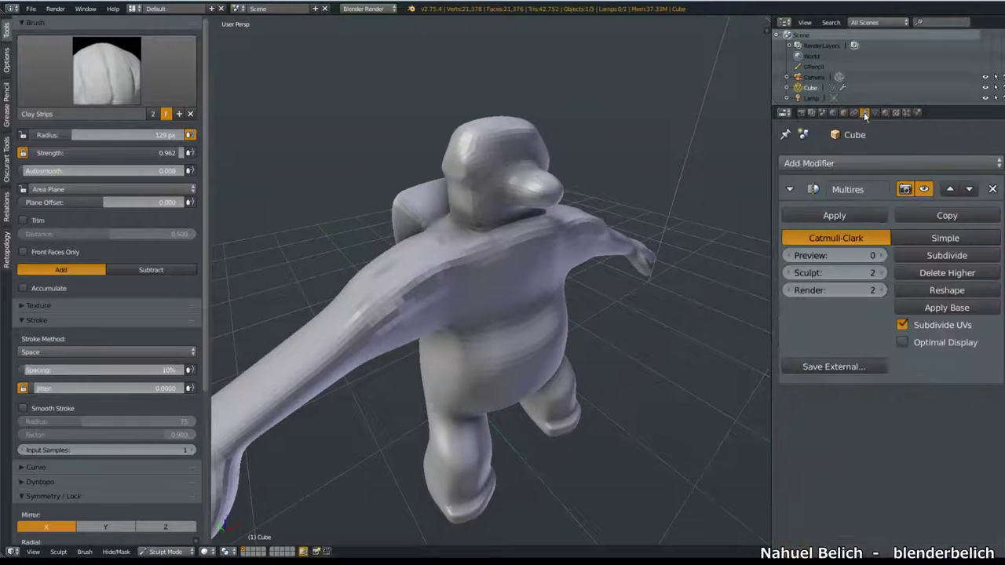
Subdivide the Multires to level 3 and delete any higher levels
left_click(938, 253)
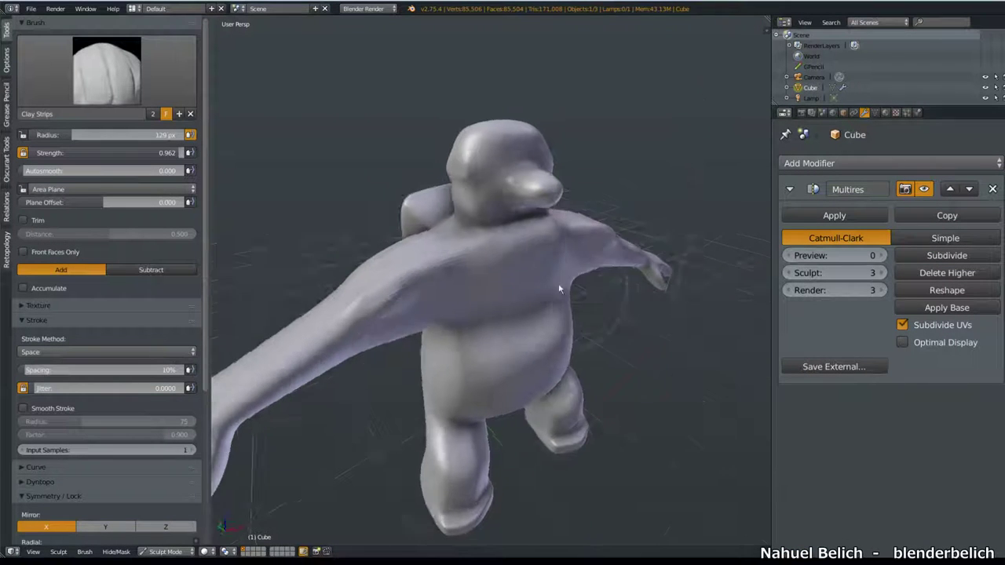
middle_click_drag(558, 282, 499, 248)
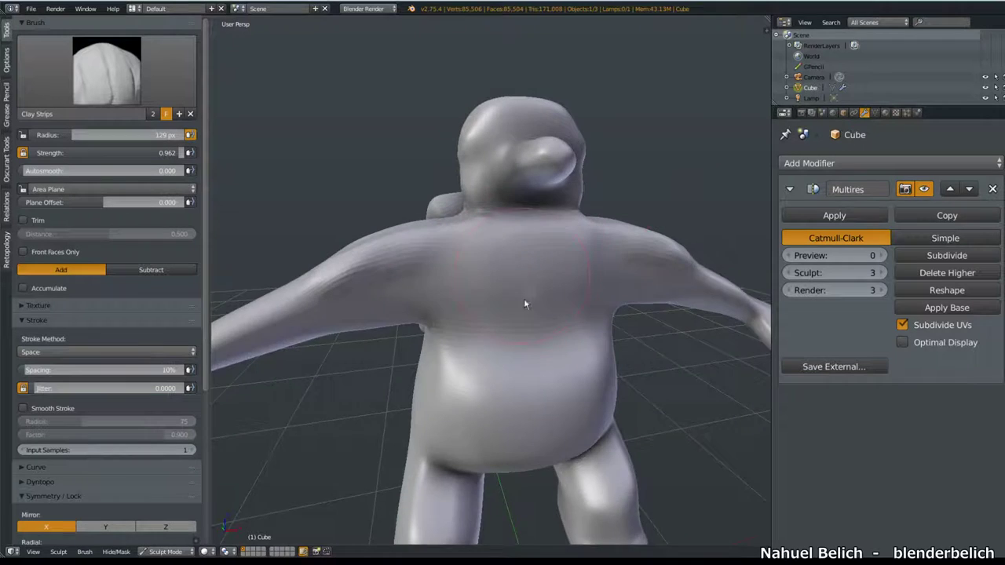
scroll(524, 298, "up", 2)
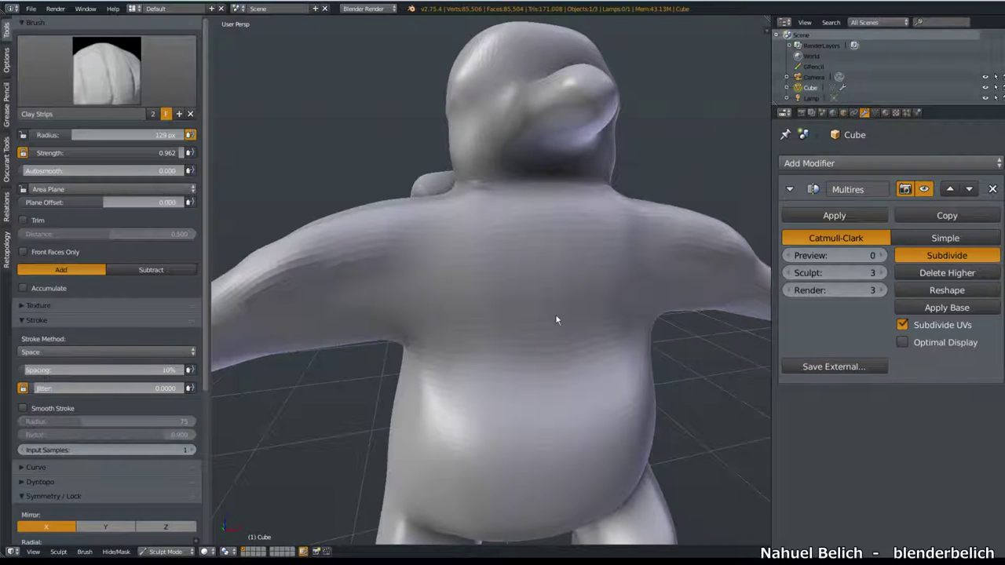
left_click(784, 273)
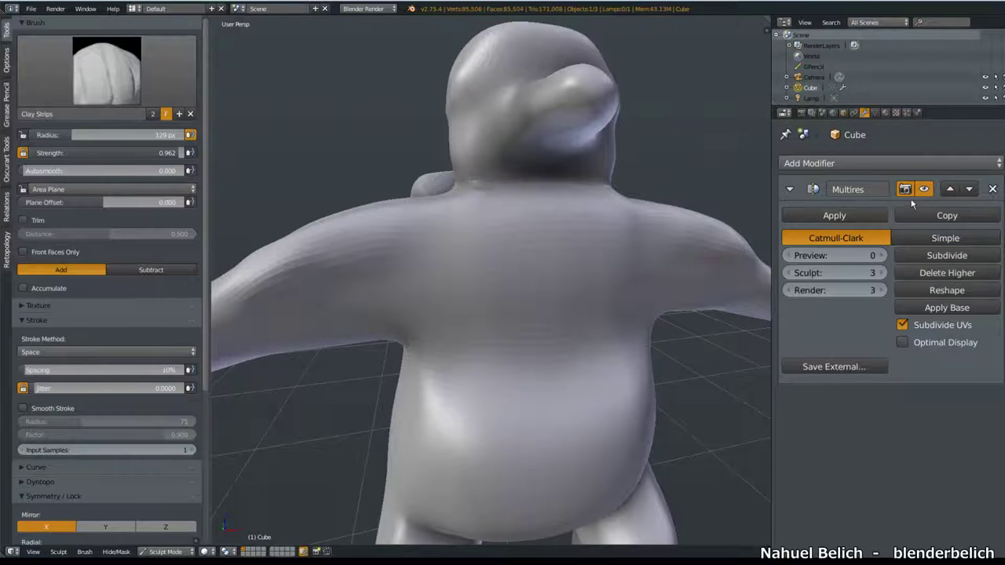
Sculpt a vertical clay strip down the chest, undoing unwanted diagonal strokes
mouse_move(521, 271)
middle_mouse_down()
mouse_move(522, 242)
mouse_move(462, 228)
mouse_move(469, 271)
mouse_move(462, 267)
middle_mouse_up()
scroll(462, 267, "up", 3)
scroll(545, 225, "up", 1)
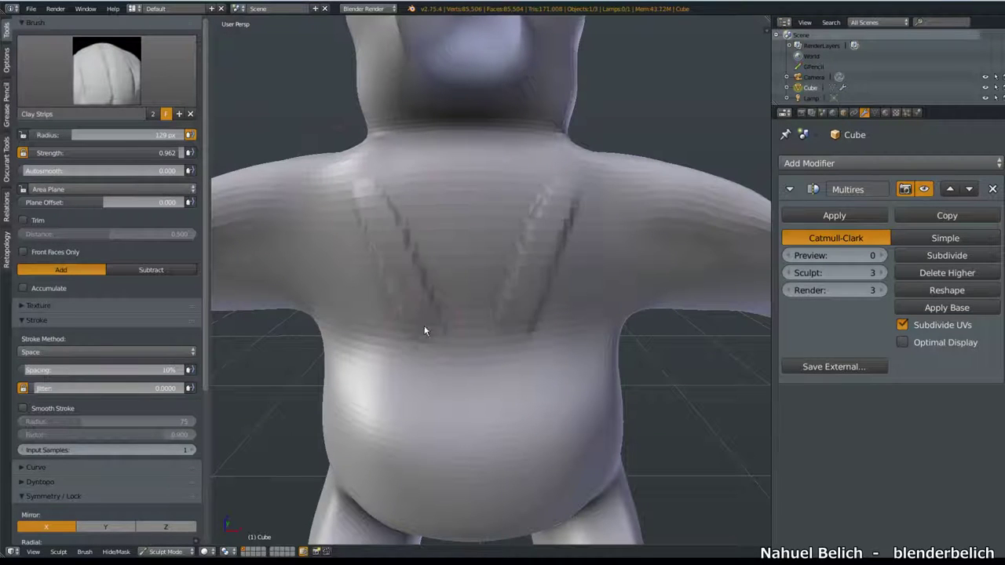
key("ctrl+z")
key("ctrl+z")
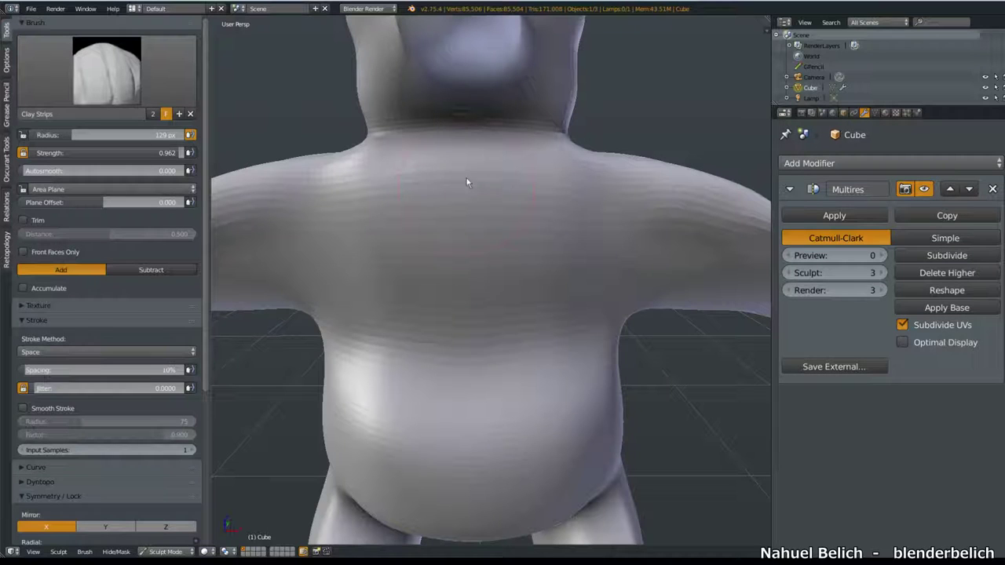
mouse_move(465, 355)
left_mouse_down()
mouse_move(467, 218)
mouse_move(404, 339)
left_mouse_up()
key("ctrl+z")
key("ctrl+z")
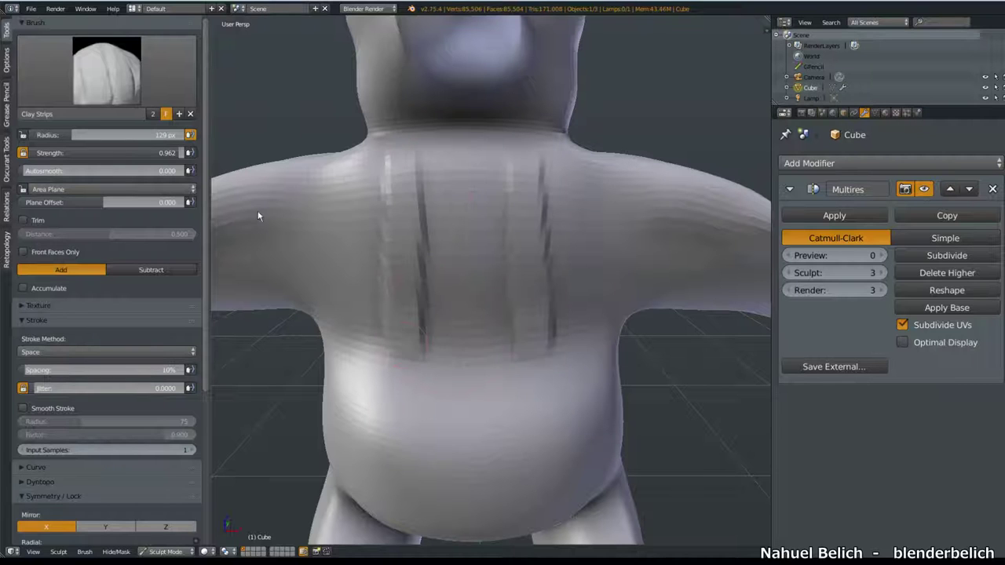
left_click(76, 69)
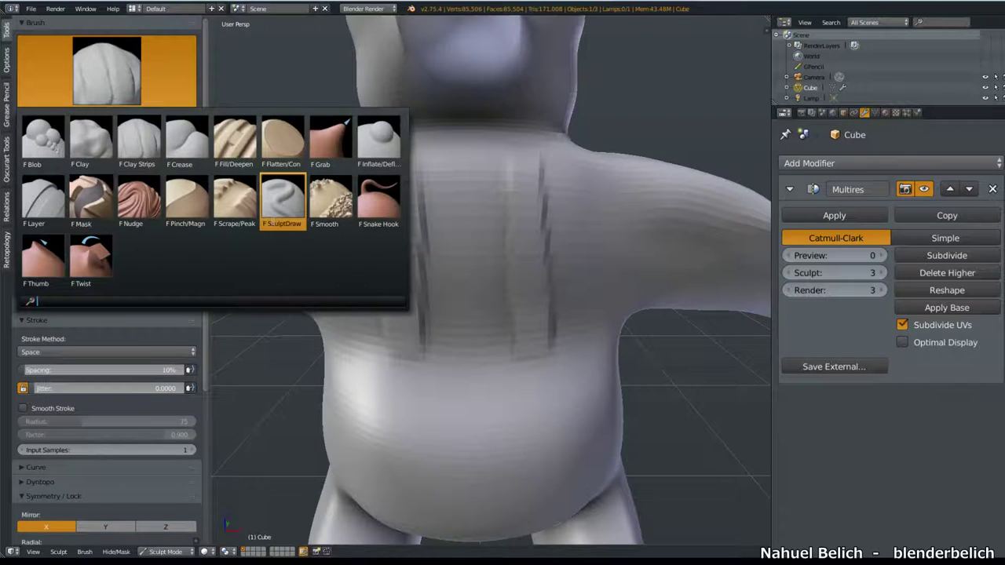
Try a SculptDraw ridge across the belly, undo it, and go back to Clay Strips
left_click(283, 197)
mouse_move(381, 424)
left_mouse_down()
mouse_move(418, 435)
mouse_move(395, 417)
mouse_move(444, 419)
mouse_move(522, 437)
mouse_move(606, 410)
left_mouse_up()
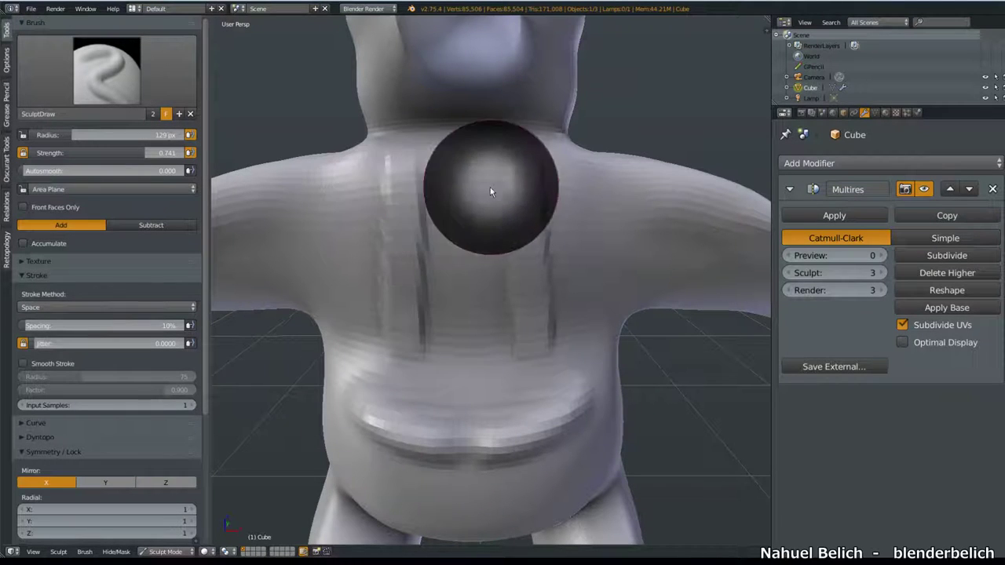
key("ctrl+z")
left_click(99, 82)
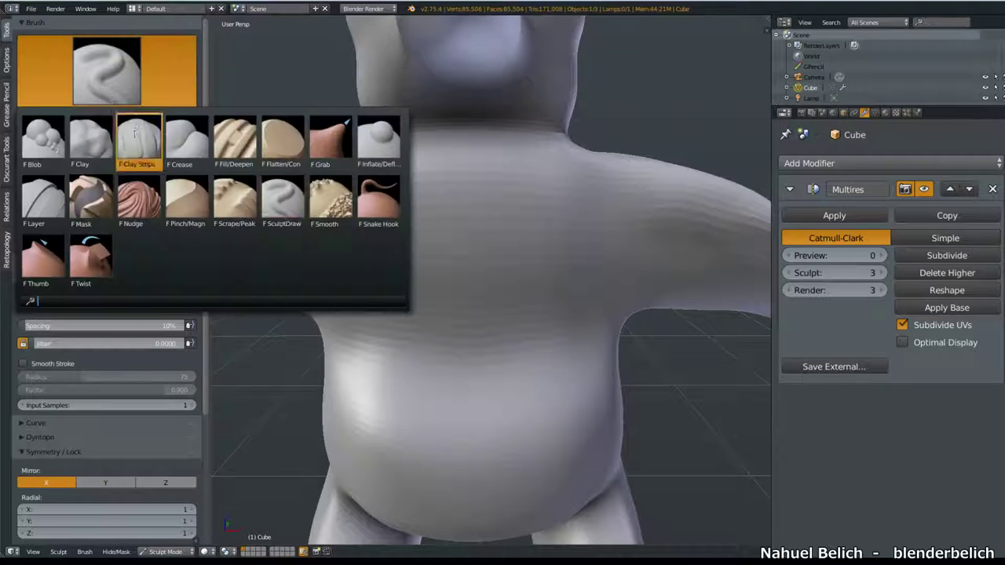
left_click(135, 134)
Sculpt clay-strip streaks along the character's arm
mouse_move(414, 254)
middle_mouse_down()
mouse_move(471, 273)
mouse_move(336, 331)
mouse_move(286, 365)
middle_mouse_up()
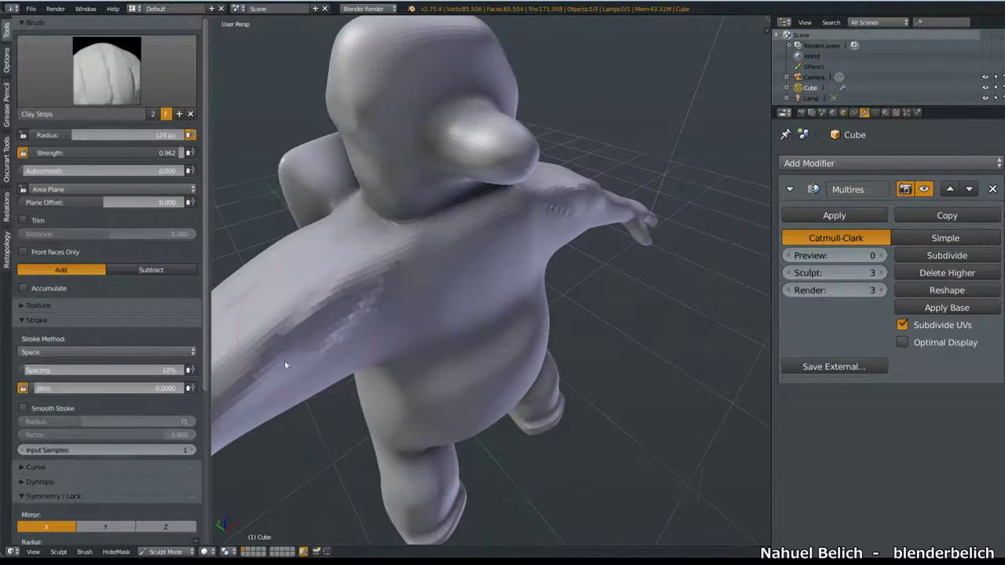
middle_click_drag(362, 277, 393, 444)
left_click_drag(392, 444, 387, 379)
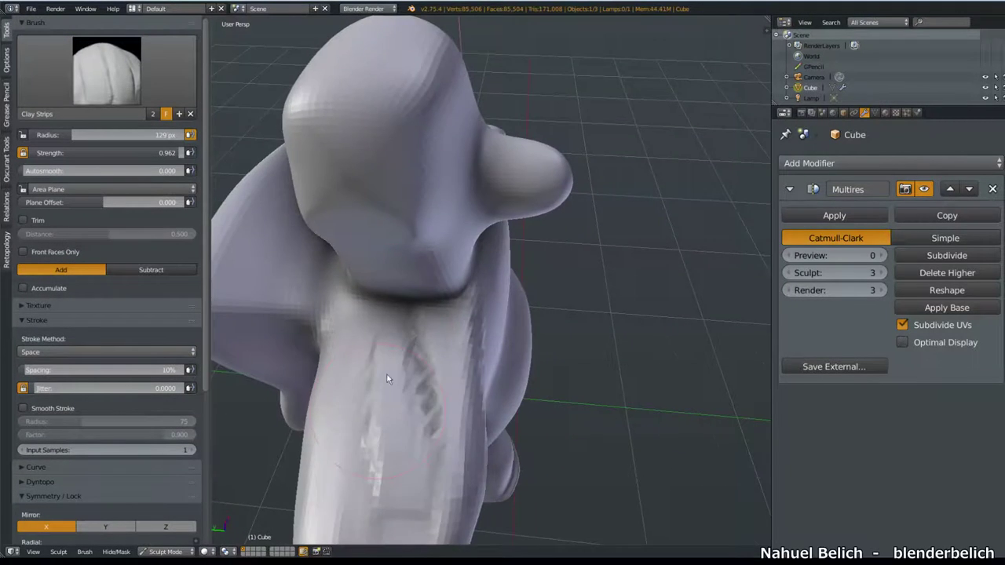
middle_click_drag(387, 379, 469, 342)
left_click_drag(536, 349, 473, 348)
Build clay strips across the upper back and shoulders, then orbit to the torso front
mouse_move(507, 387)
middle_mouse_down()
mouse_move(442, 328)
mouse_move(372, 310)
middle_mouse_up()
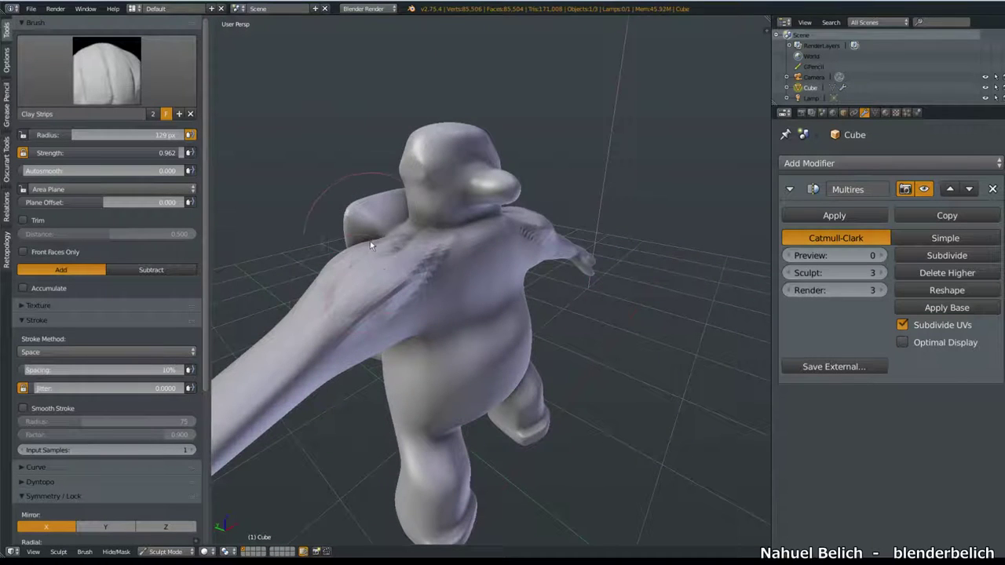
middle_click_drag(369, 241, 421, 260)
mouse_move(421, 260)
left_mouse_down()
mouse_move(465, 291)
mouse_move(445, 285)
mouse_move(446, 295)
left_mouse_up()
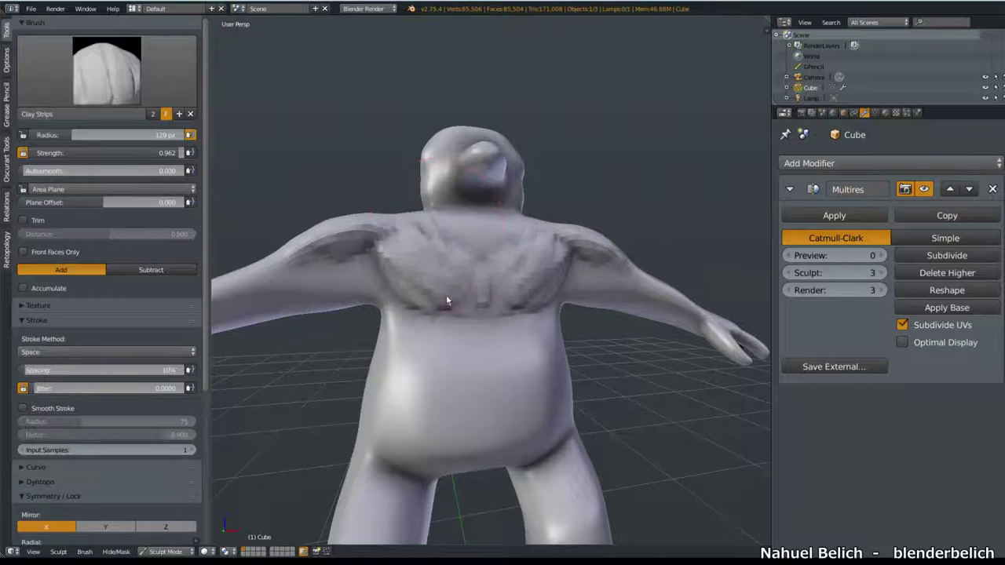
mouse_move(442, 270)
middle_mouse_down()
mouse_move(484, 315)
mouse_move(355, 287)
middle_mouse_up()
mouse_move(401, 314)
middle_mouse_down()
mouse_move(504, 270)
mouse_move(488, 266)
middle_mouse_up()
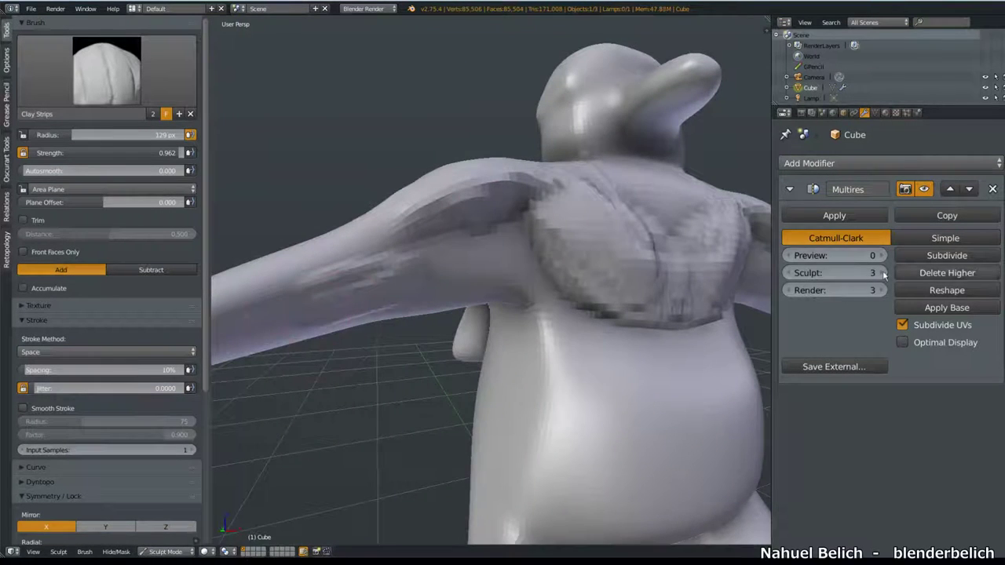
Drop the Multires sculpt level from 3 to 1, then raise it to 2
left_click(787, 272)
left_click(787, 272)
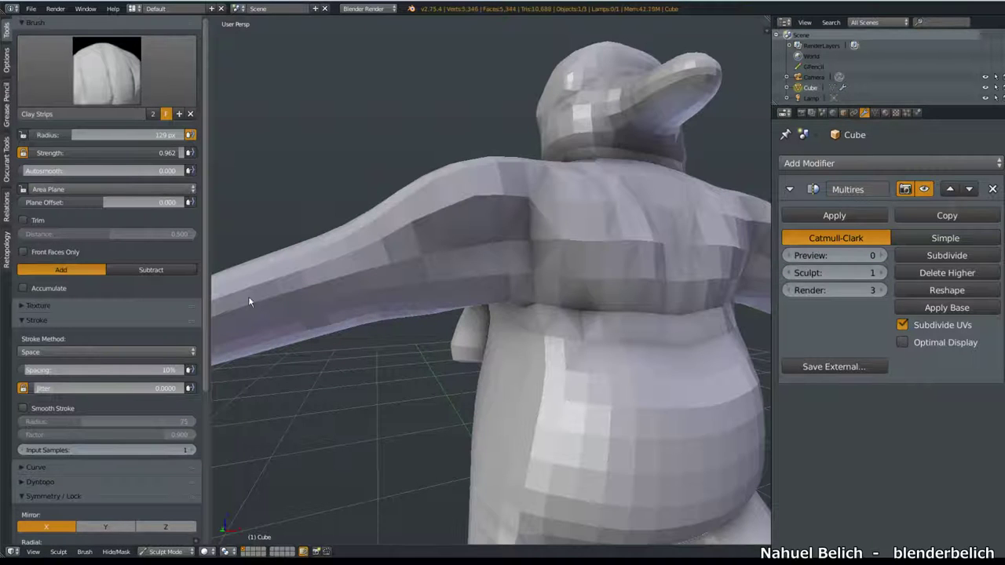
mouse_move(259, 338)
middle_mouse_down()
mouse_move(553, 262)
mouse_move(589, 300)
middle_mouse_up()
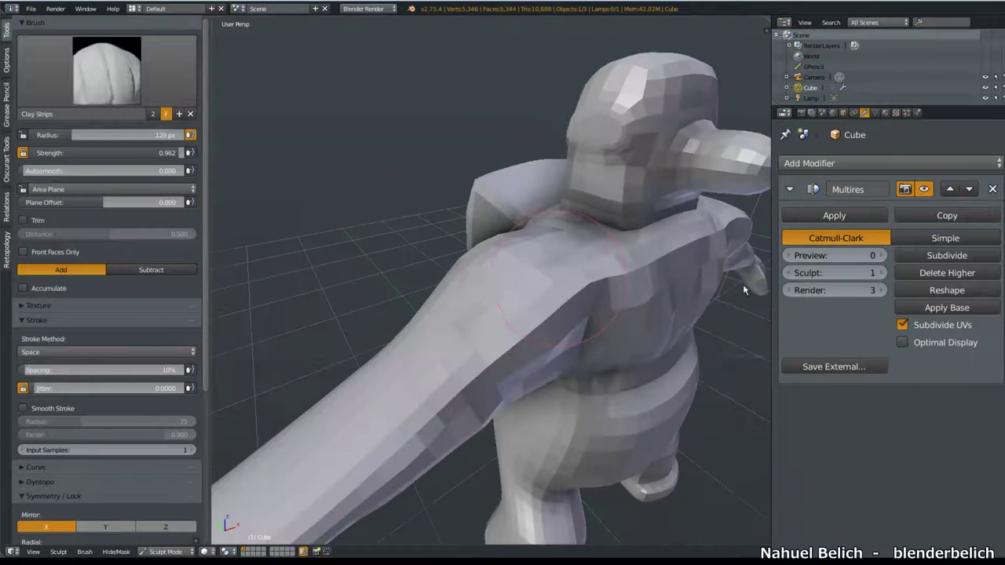
middle_click_drag(745, 291, 785, 279)
left_click(882, 272)
scroll(739, 293, "down", 5)
Inspect the figure front and rear, then reset the sculpt level to 0 and back to 1
middle_click_drag(547, 334, 591, 317)
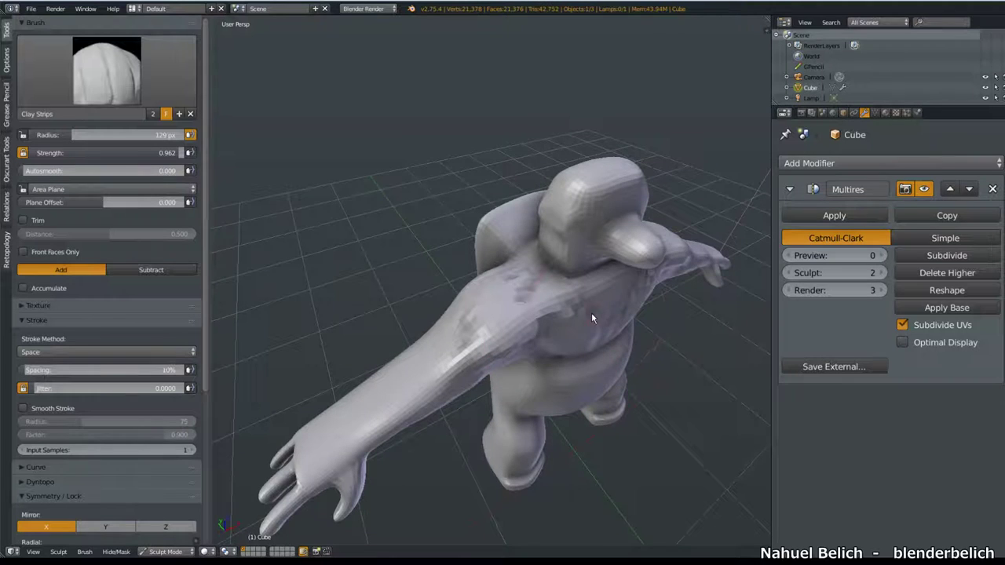
middle_click_drag(603, 281, 556, 273)
mouse_move(514, 237)
middle_mouse_down()
mouse_move(620, 359)
mouse_move(417, 364)
mouse_move(552, 336)
mouse_move(399, 340)
mouse_move(566, 334)
mouse_move(403, 327)
middle_mouse_up()
mouse_move(481, 315)
middle_mouse_down()
mouse_move(603, 303)
mouse_move(560, 341)
mouse_move(484, 312)
mouse_move(429, 319)
mouse_move(469, 337)
mouse_move(487, 398)
middle_mouse_up()
mouse_move(508, 356)
middle_mouse_down()
mouse_move(521, 287)
mouse_move(471, 231)
mouse_move(538, 267)
middle_mouse_up()
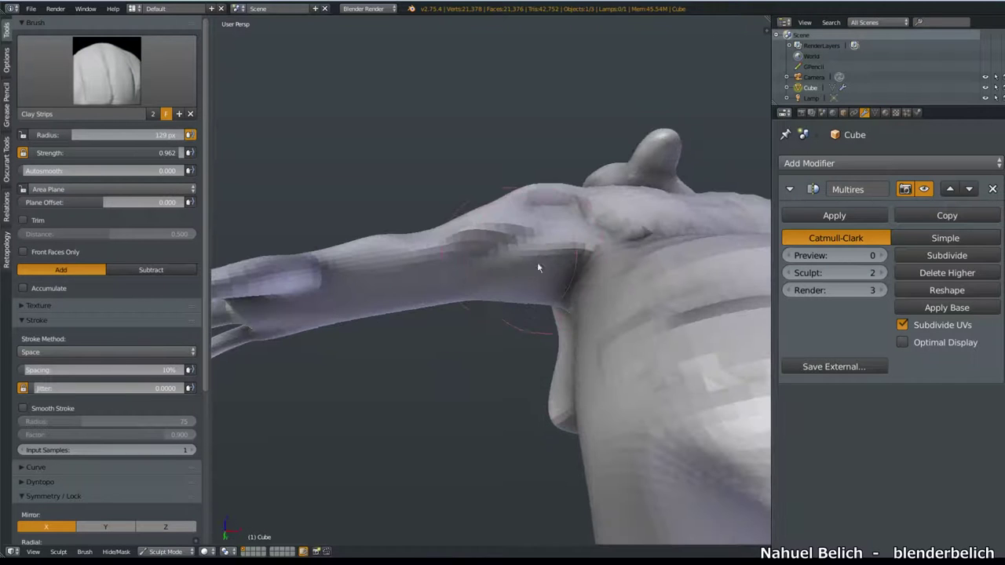
mouse_move(651, 286)
middle_mouse_down()
mouse_move(549, 288)
mouse_move(481, 225)
mouse_move(541, 265)
middle_mouse_up()
scroll(541, 265, "down", 1)
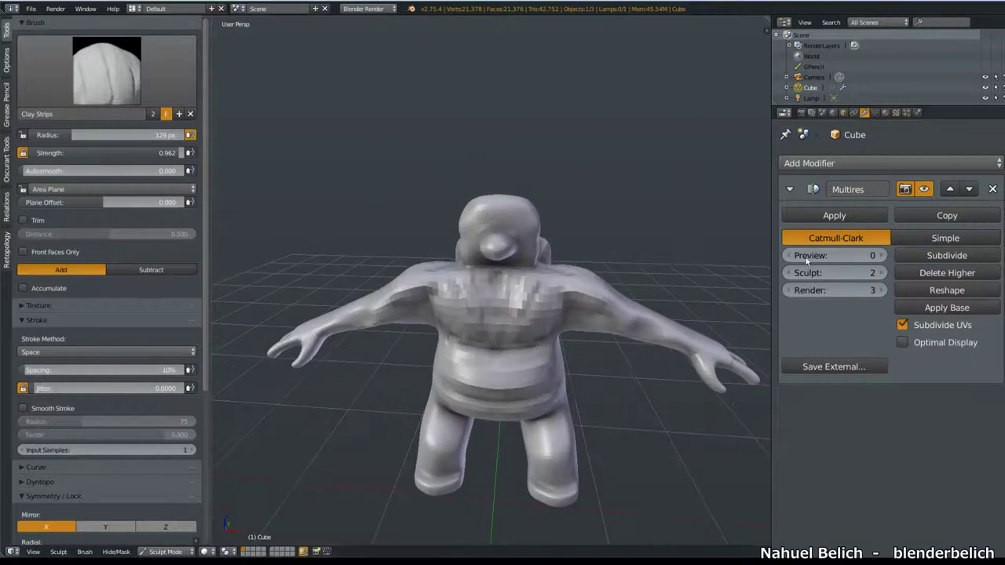
left_click_drag(812, 276, 840, 272)
left_click(883, 273)
mouse_move(596, 314)
middle_mouse_down()
mouse_move(510, 322)
mouse_move(472, 303)
mouse_move(460, 321)
mouse_move(575, 320)
mouse_move(605, 297)
mouse_move(512, 306)
middle_mouse_up()
Resize the brush radius to 199 px, then settle on 149 px
key("f")
left_click(573, 311)
key("f")
left_click(543, 302)
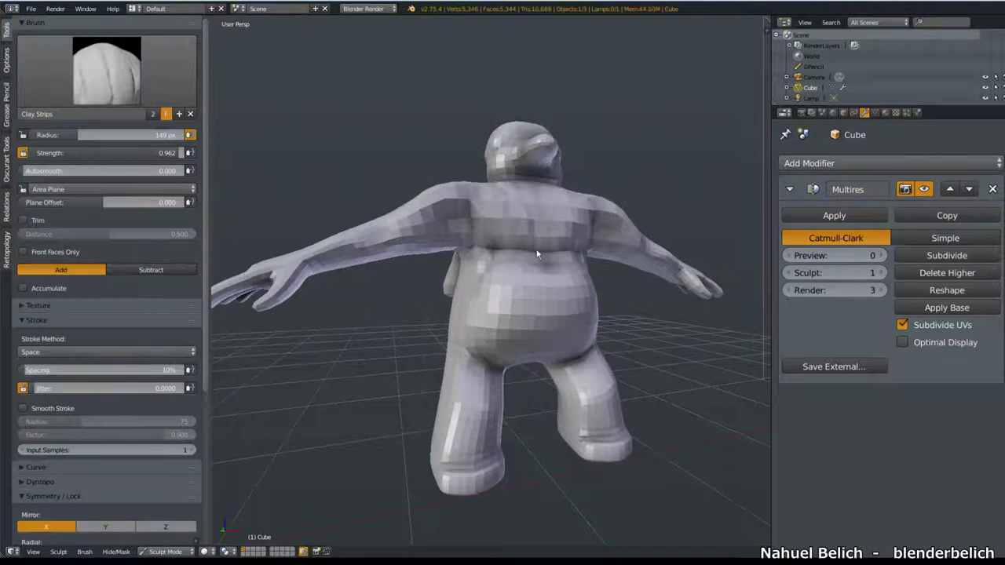
Orbit around the arms and back, and raise the sculpt level to 2
mouse_move(433, 212)
middle_mouse_down()
mouse_move(610, 314)
mouse_move(567, 267)
mouse_move(407, 335)
mouse_move(428, 308)
mouse_move(498, 406)
middle_mouse_up()
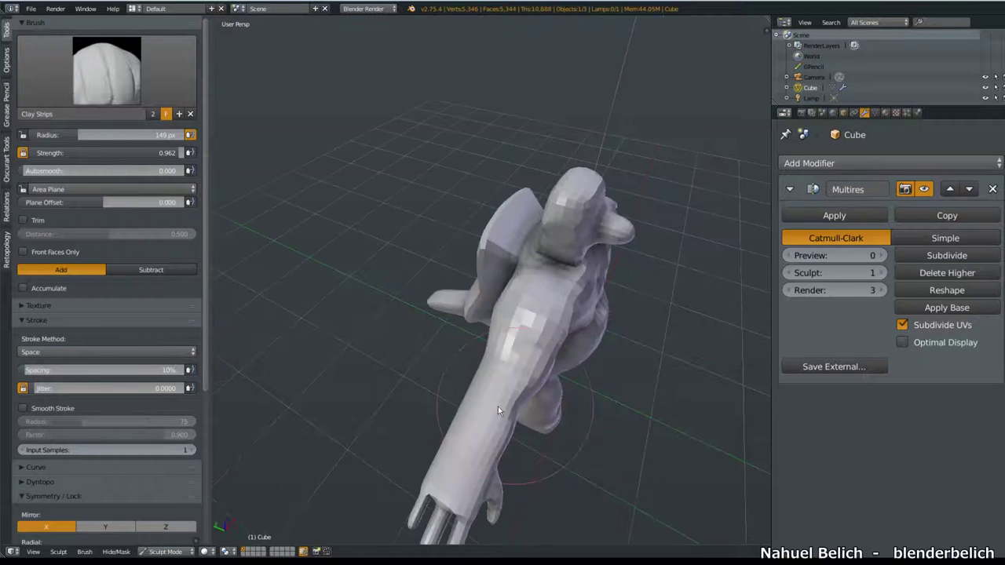
mouse_move(488, 364)
middle_mouse_down()
mouse_move(501, 284)
mouse_move(456, 280)
middle_mouse_up()
mouse_move(405, 313)
middle_mouse_down()
mouse_move(485, 291)
mouse_move(537, 442)
mouse_move(438, 332)
mouse_move(520, 293)
mouse_move(573, 396)
mouse_move(584, 383)
mouse_move(504, 308)
mouse_move(432, 413)
mouse_move(579, 356)
mouse_move(570, 330)
mouse_move(460, 368)
middle_mouse_up()
scroll(440, 259, "up", 2)
middle_click_drag(440, 259, 477, 270)
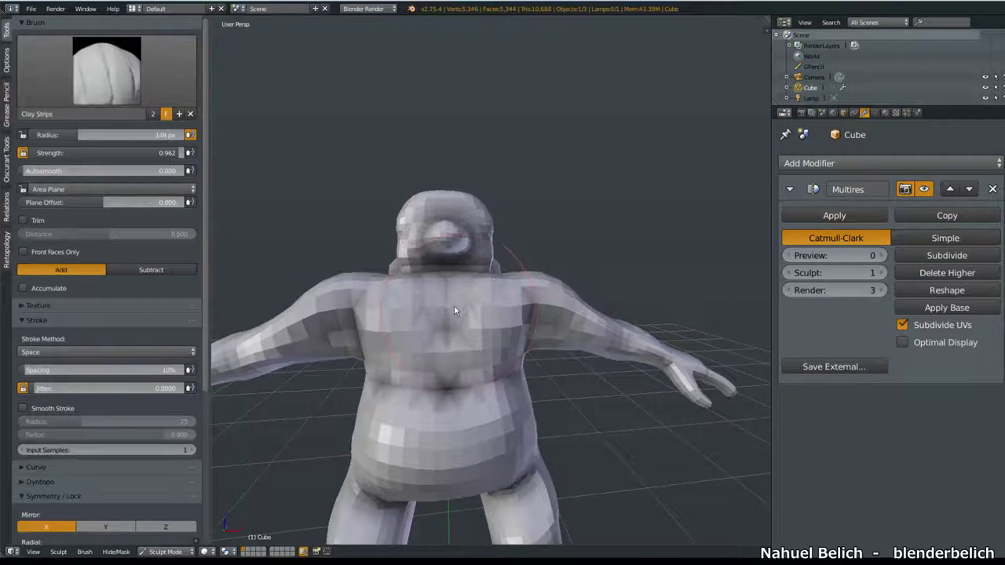
left_click(882, 272)
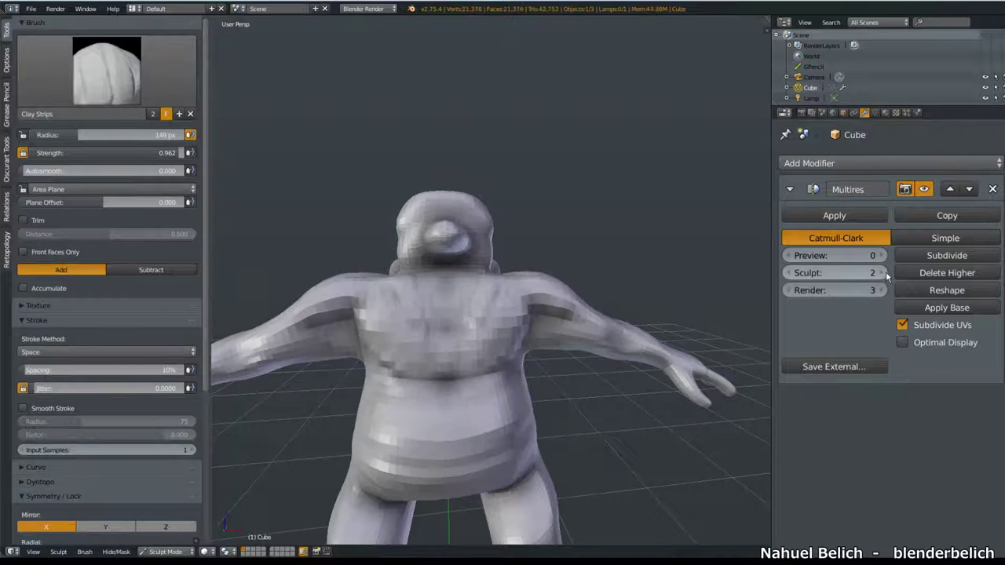
mouse_move(445, 297)
middle_mouse_down()
mouse_move(526, 307)
mouse_move(471, 283)
mouse_move(466, 433)
middle_mouse_up()
middle_click_drag(523, 342, 555, 309)
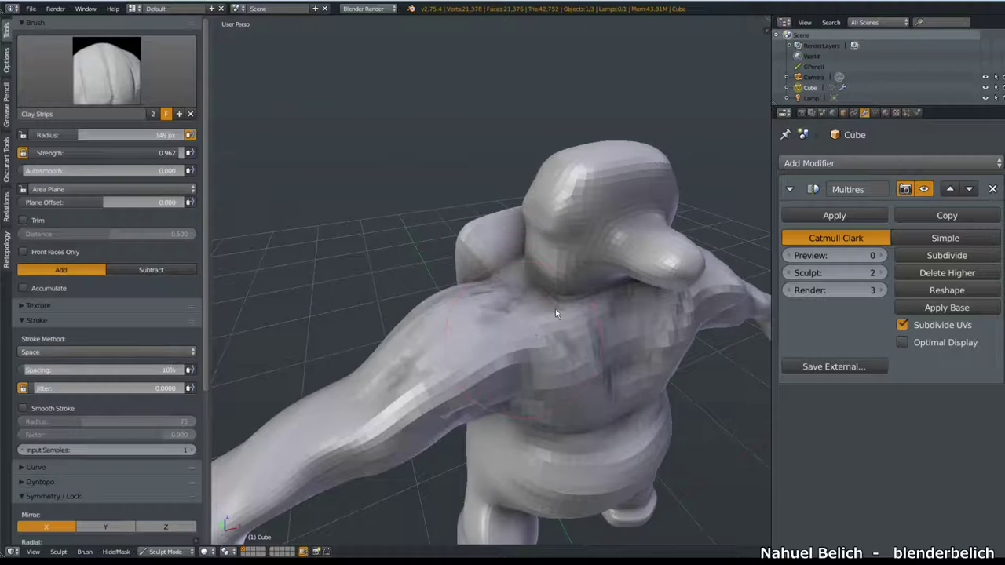
Subdivide to level 4, then sculpt and smooth clay strips on shoulder, forearm and chest
left_click(933, 259)
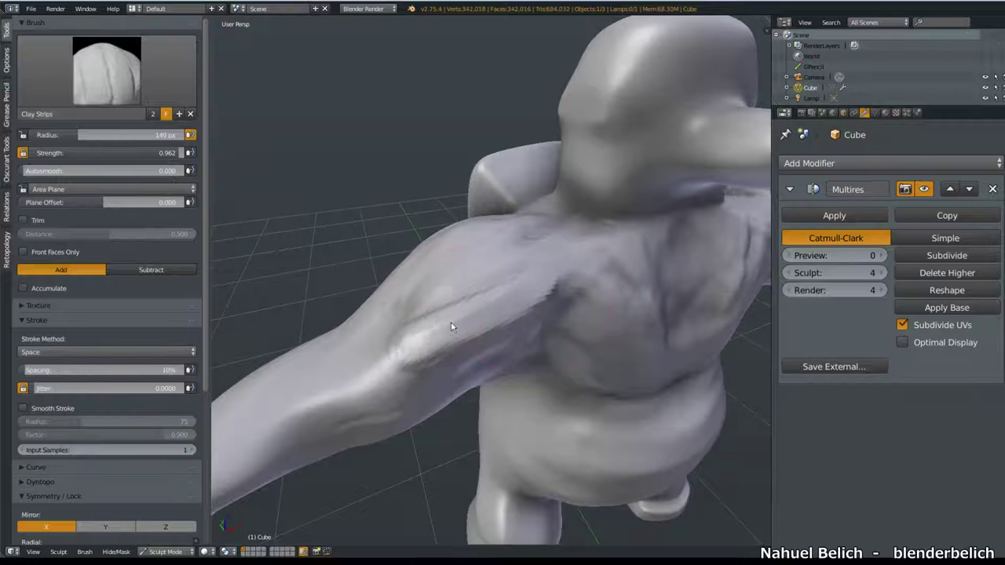
left_click_drag(502, 306, 594, 243)
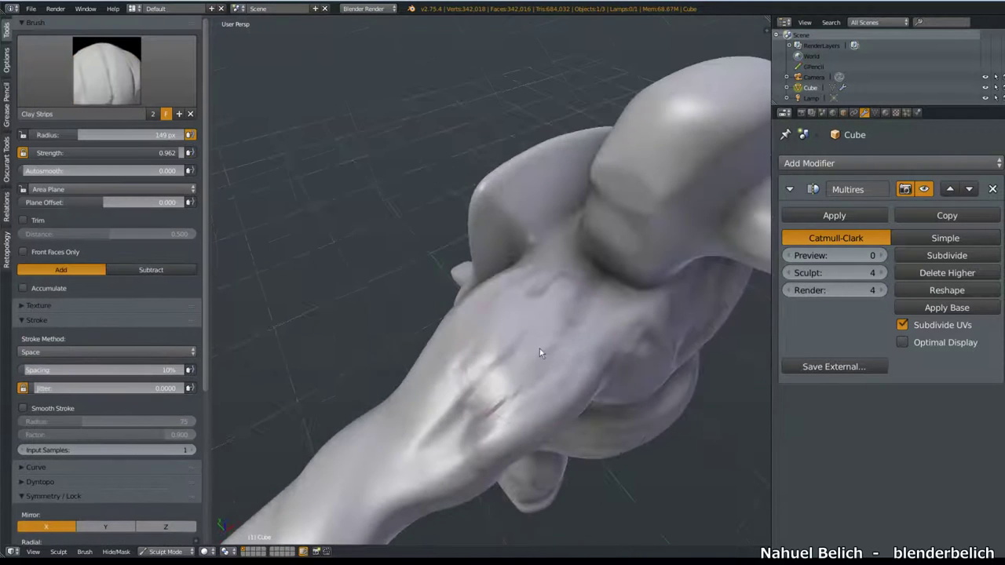
mouse_move(539, 348)
left_mouse_down()
mouse_move(567, 307)
mouse_move(483, 346)
mouse_move(462, 369)
mouse_move(507, 372)
left_mouse_up()
key("s")
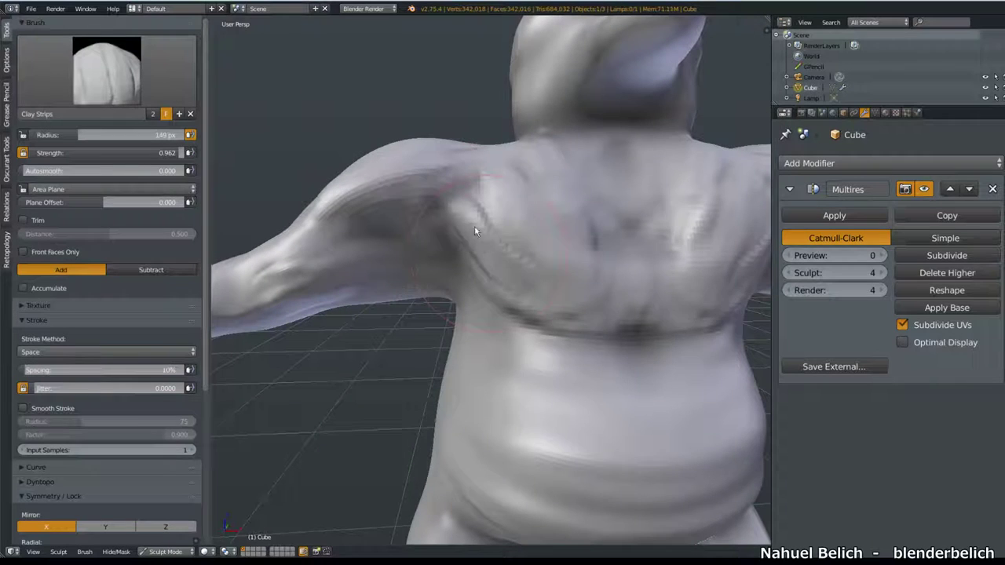
mouse_move(474, 225)
left_mouse_down()
mouse_move(604, 309)
mouse_move(683, 216)
mouse_move(505, 212)
mouse_move(556, 300)
mouse_move(499, 271)
mouse_move(554, 303)
mouse_move(476, 209)
left_mouse_up()
key("s")
Switch back to Clay Strips and add strips along the upper arm
key("c")
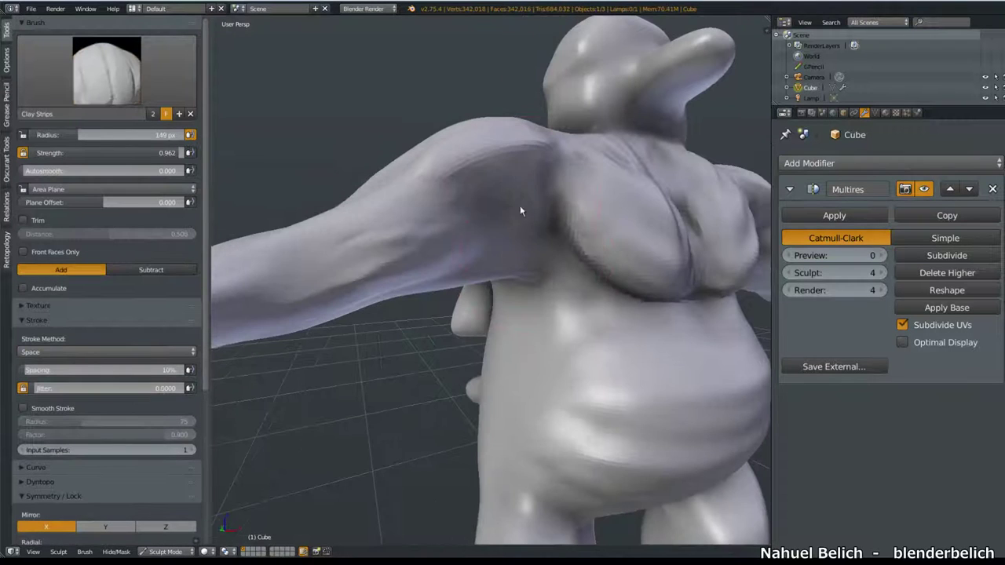
mouse_move(545, 182)
middle_mouse_down()
mouse_move(601, 195)
mouse_move(675, 257)
mouse_move(617, 195)
mouse_move(450, 248)
middle_mouse_up()
left_click_drag(346, 230, 320, 242)
mouse_move(259, 235)
left_mouse_down()
mouse_move(345, 263)
mouse_move(338, 197)
left_mouse_up()
middle_click_drag(355, 256, 439, 320)
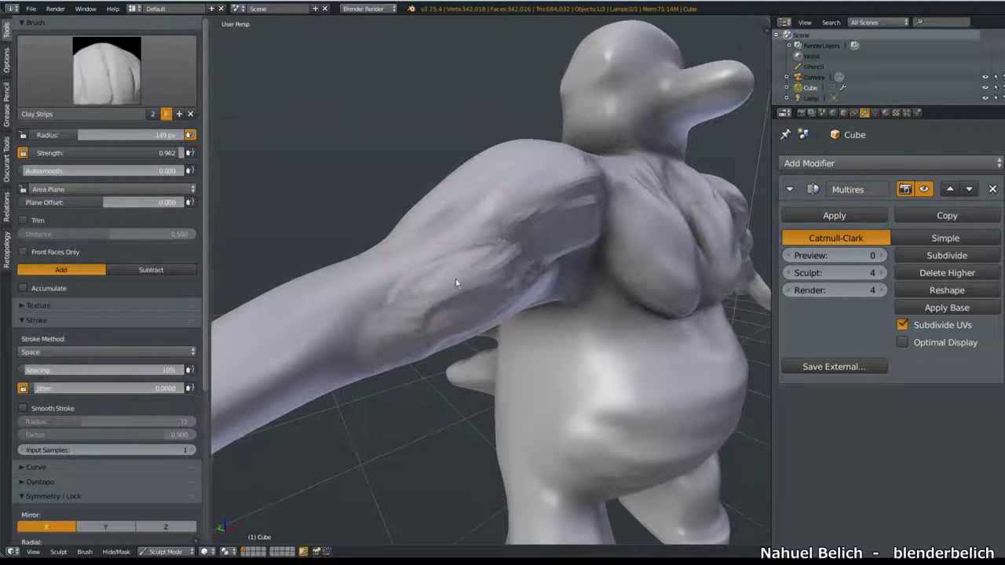
middle_click_drag(514, 287, 482, 257)
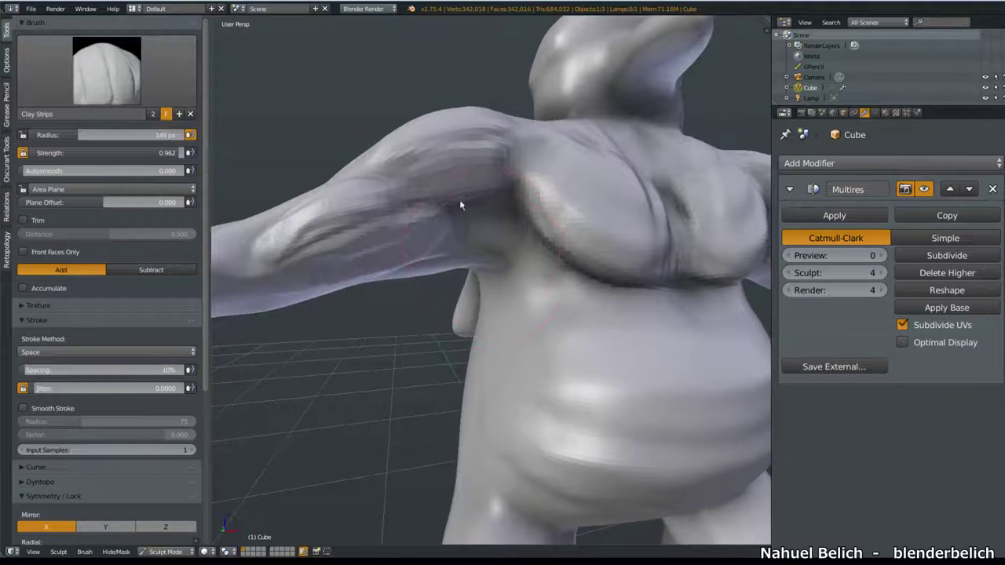
Show the 3D view properties shelf and scroll down it
key("n")
scroll(718, 314, "down", 2)
scroll(718, 314, "down", 1)
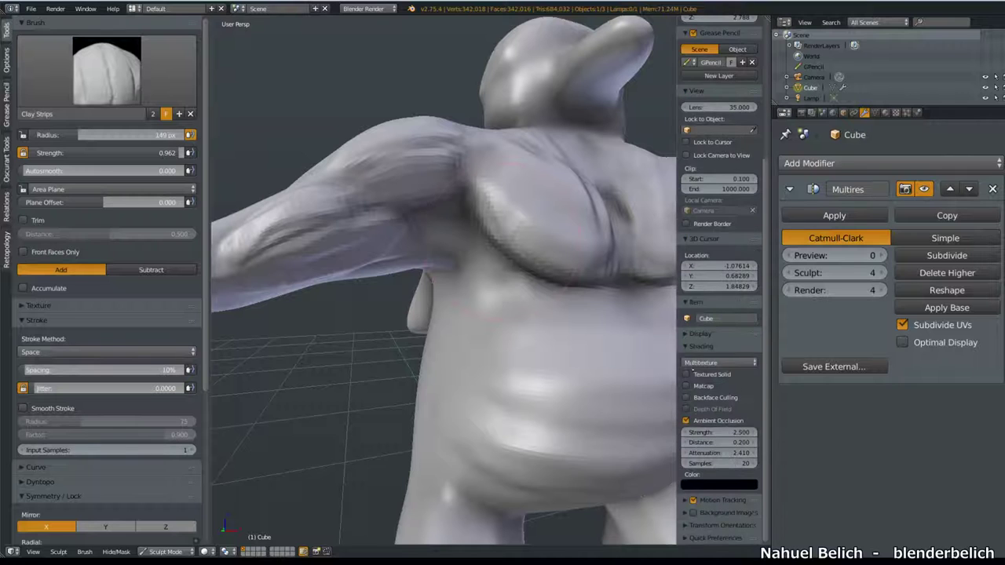
Expand the quick preferences and orbit to see the arm, torso and head
left_click(709, 538)
scroll(709, 511, "down", 5)
scroll(709, 510, "down", 5)
scroll(709, 510, "down", 3)
mouse_move(604, 283)
middle_mouse_down()
mouse_move(577, 266)
mouse_move(608, 272)
mouse_move(535, 287)
mouse_move(550, 269)
middle_mouse_up()
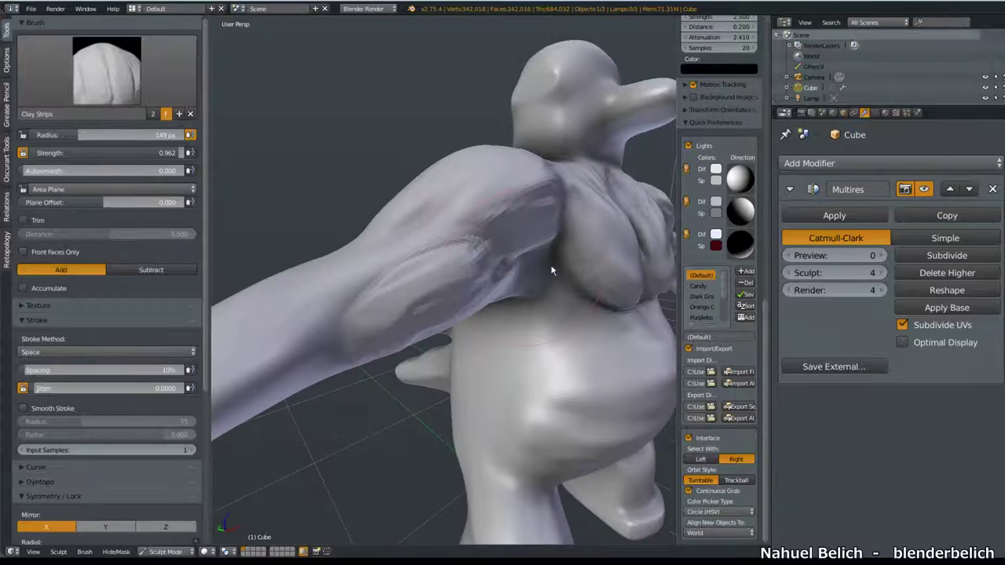
middle_click_drag(645, 196, 515, 266)
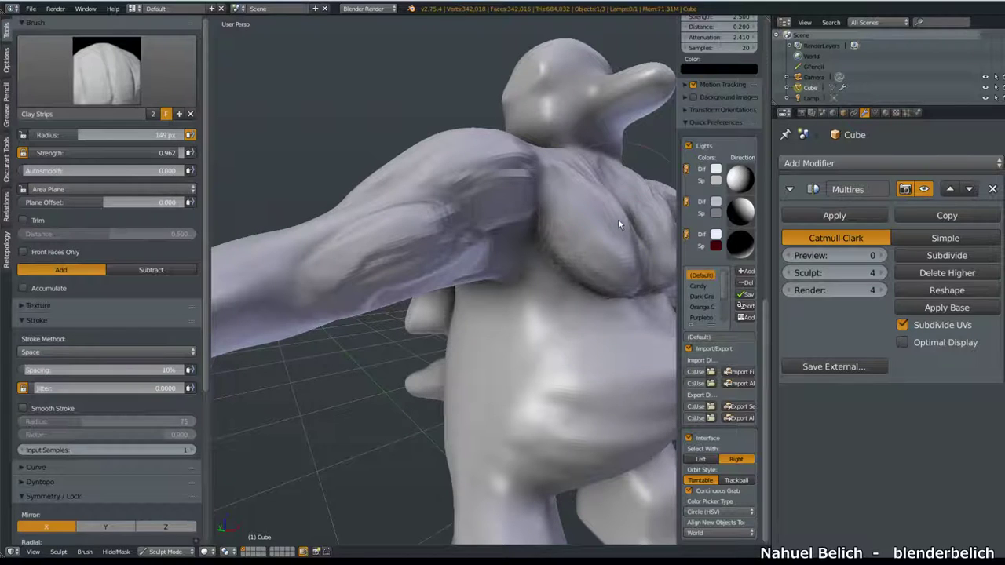
Review the System settings in User Preferences, then close the window
key("ctrl+alt+u")
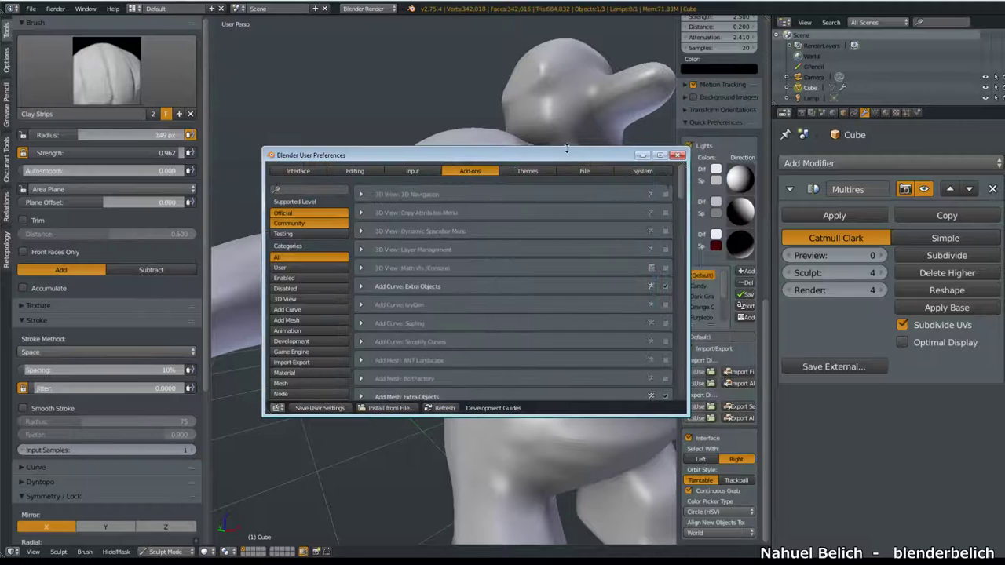
left_click(642, 171)
scroll(574, 328, "down", 2)
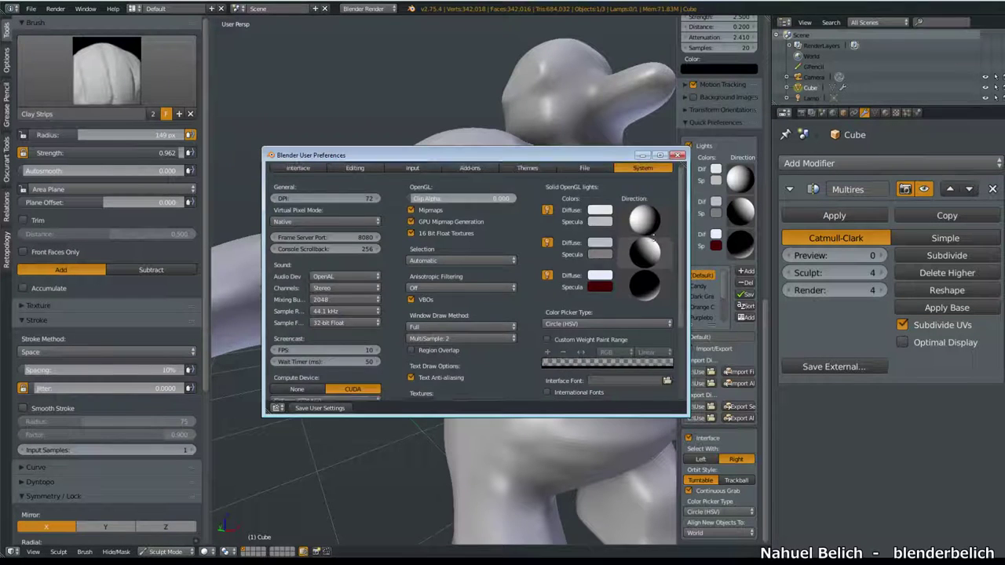
scroll(574, 328, "down", 2)
scroll(611, 307, "down", 3)
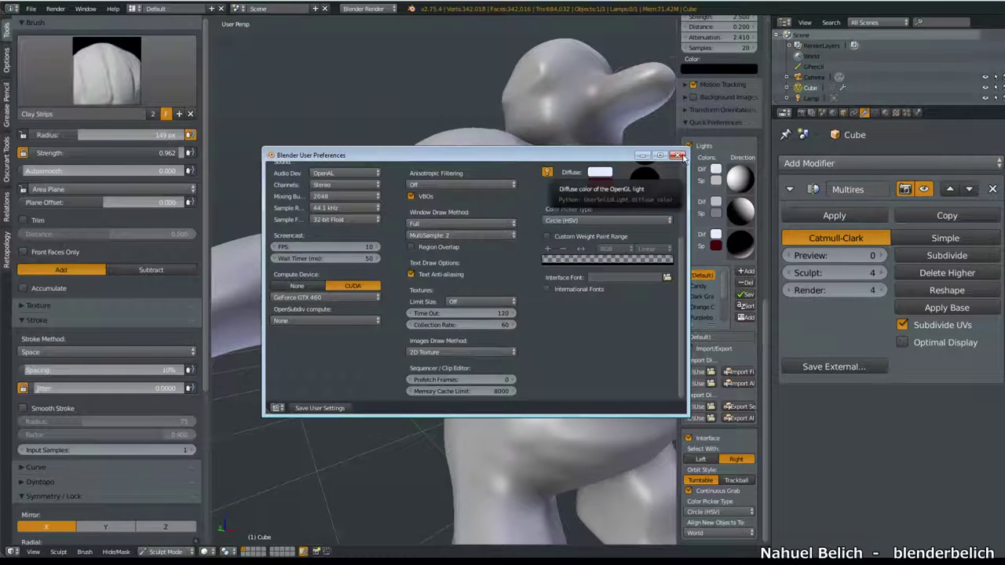
left_click(678, 154)
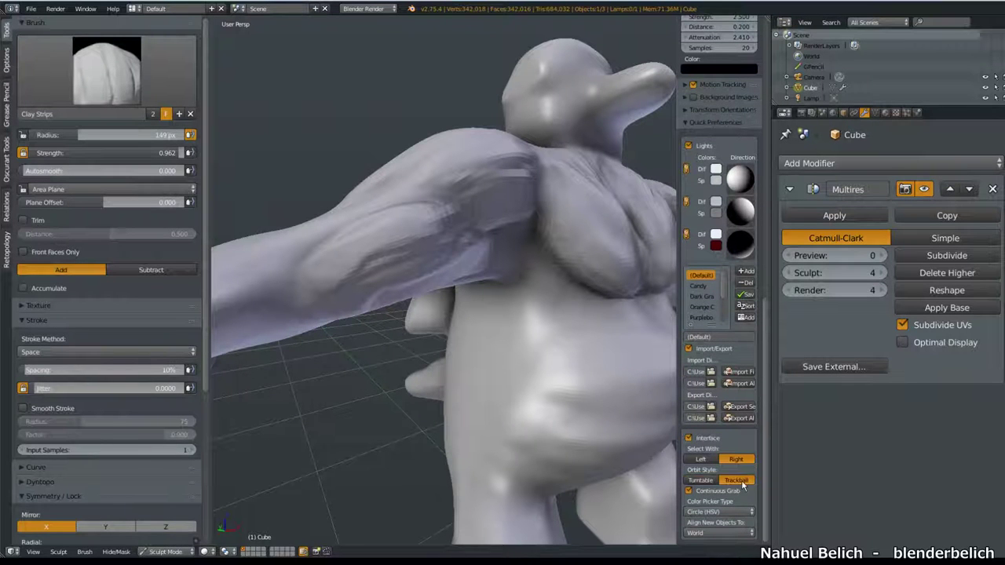
Add a clay-strip stroke on the arm and smooth the arm surface
mouse_move(495, 321)
middle_mouse_down()
mouse_move(571, 336)
mouse_move(646, 226)
mouse_move(578, 338)
mouse_move(444, 276)
middle_mouse_up()
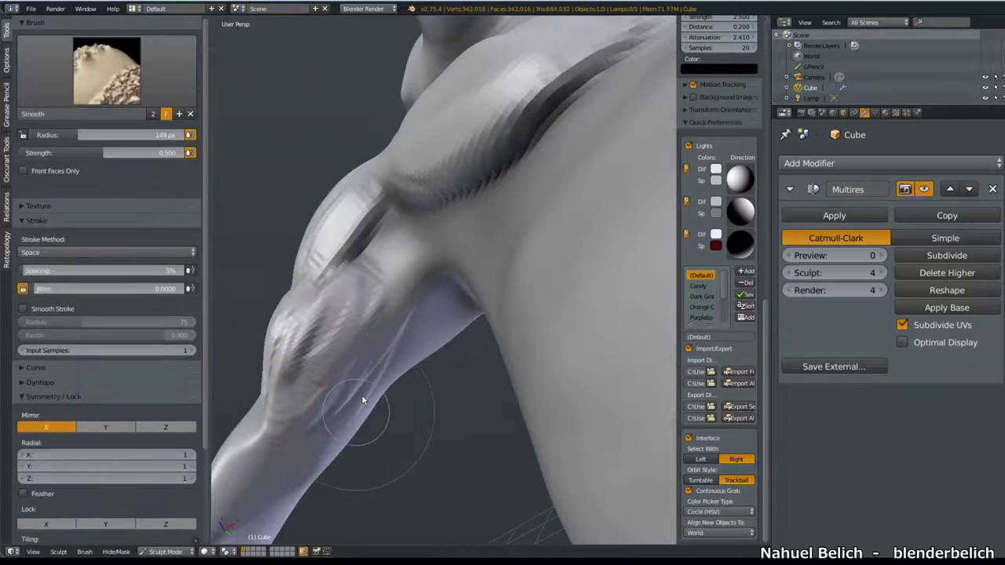
middle_click_drag(314, 338, 425, 352)
left_click_drag(502, 381, 588, 220)
left_click_drag(514, 314, 489, 371, "shift")
mouse_move(489, 371)
middle_mouse_down()
mouse_move(550, 329)
mouse_move(626, 248)
middle_mouse_up()
mouse_move(626, 248)
left_mouse_down("shift")
mouse_move(608, 361)
mouse_move(620, 343)
left_mouse_up("shift")
mouse_move(620, 343)
middle_mouse_down()
mouse_move(585, 323)
mouse_move(460, 392)
middle_mouse_up()
left_click_drag(460, 392, 464, 415, "shift")
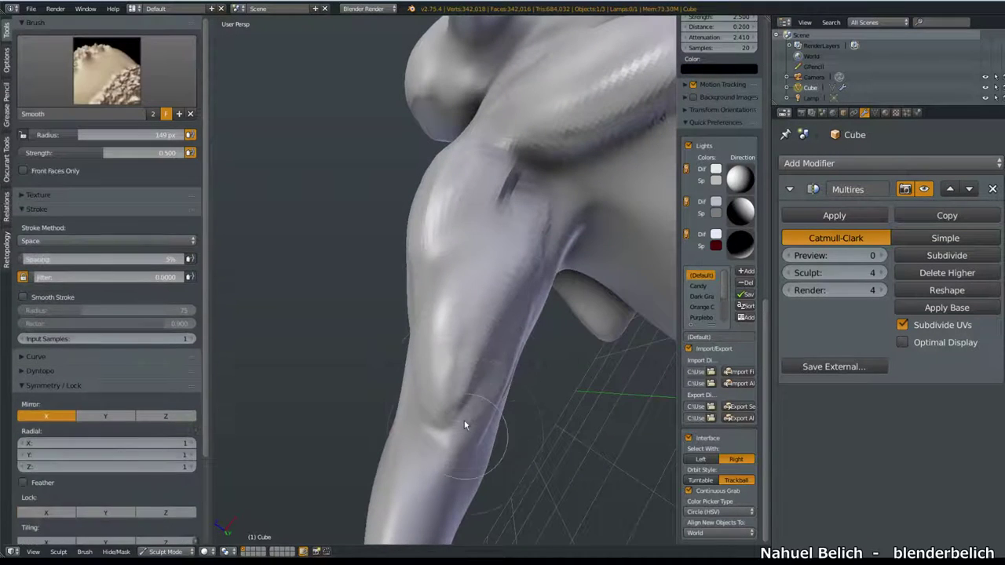
middle_click_drag(463, 415, 467, 344)
Add clay strips on the forearm and shoulder crease, then smooth the shoulder
mouse_move(351, 316)
left_mouse_down()
mouse_move(348, 388)
mouse_move(394, 324)
left_mouse_up()
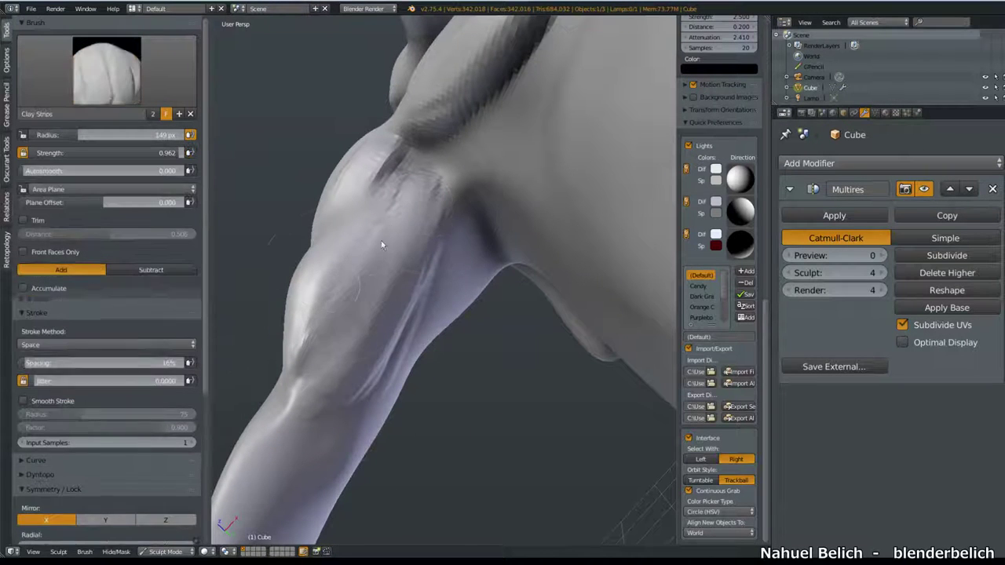
middle_click_drag(369, 255, 456, 292)
mouse_move(538, 247)
left_mouse_down()
mouse_move(634, 218)
mouse_move(635, 186)
left_mouse_up()
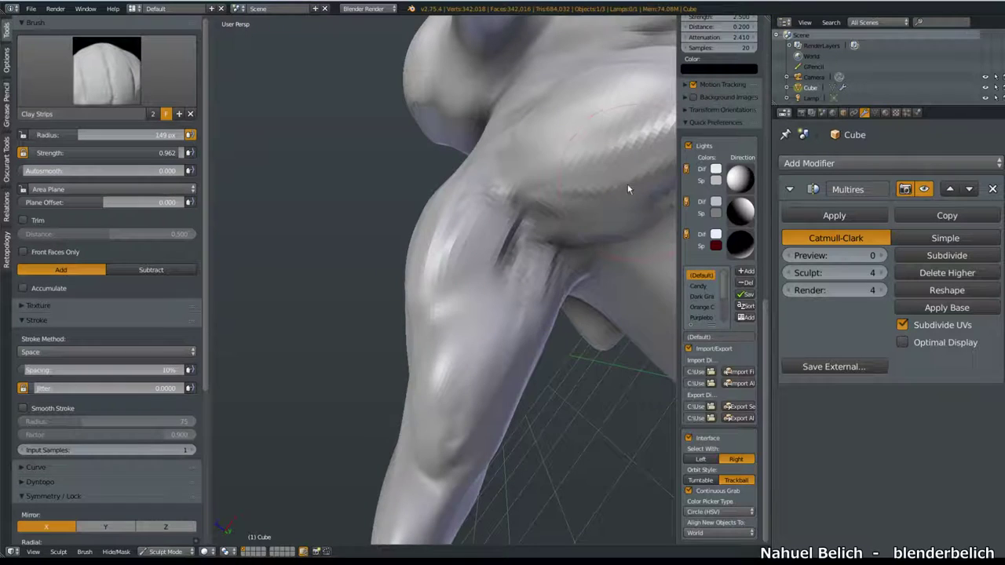
middle_click_drag(634, 186, 524, 197)
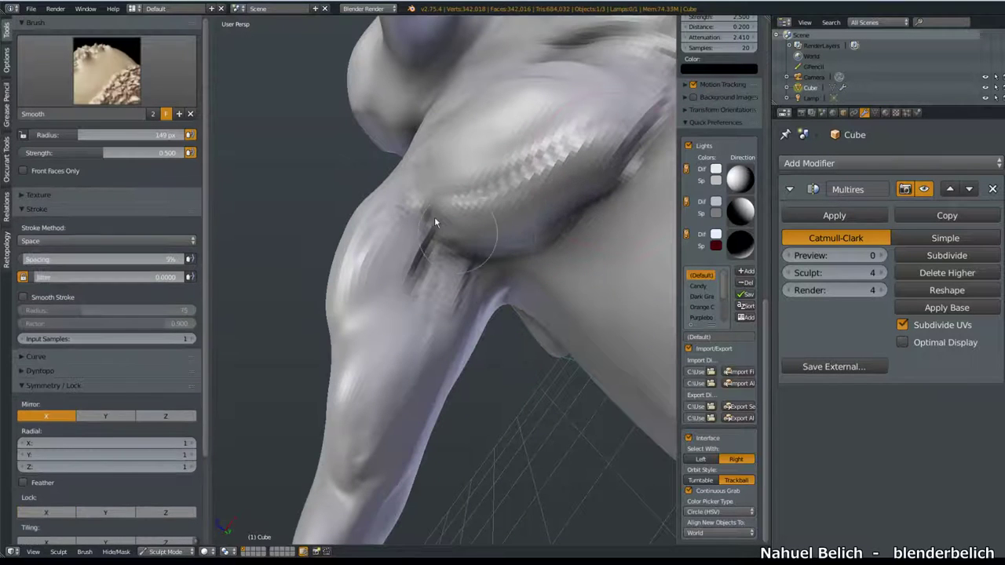
left_click_drag(434, 216, 453, 202, "shift")
middle_click_drag(454, 202, 602, 206)
Check the whole figure and smooth the crease across the chest
scroll(602, 206, "down", 8)
middle_click_drag(655, 347, 550, 338)
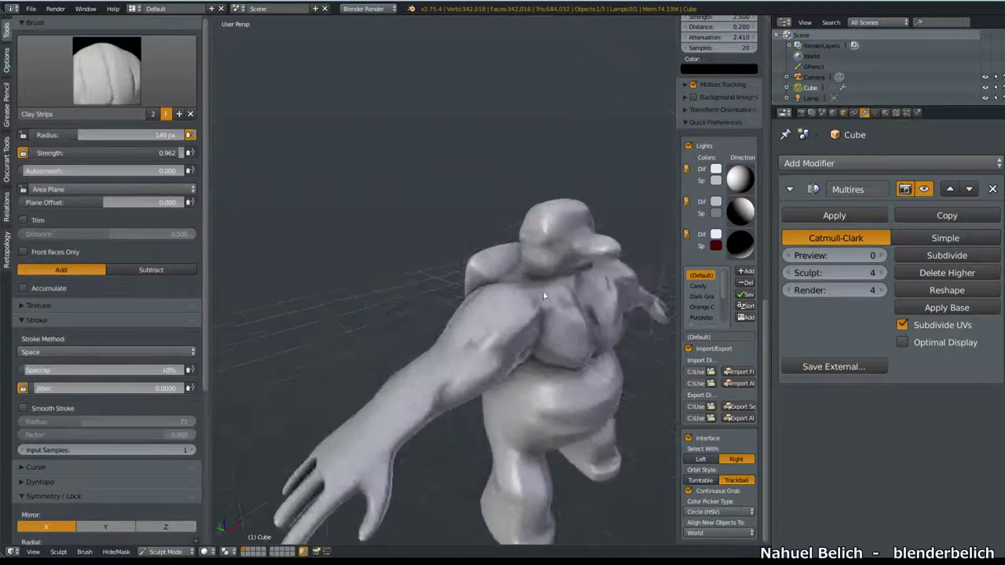
scroll(515, 336, "up", 5)
left_click_drag(499, 362, 456, 356, "shift")
Switch to the Flatten/Contrast brush and flatten the chest surface
left_click(107, 70)
left_click(299, 160)
mouse_move(299, 160)
middle_mouse_down()
mouse_move(526, 392)
mouse_move(536, 385)
middle_mouse_up()
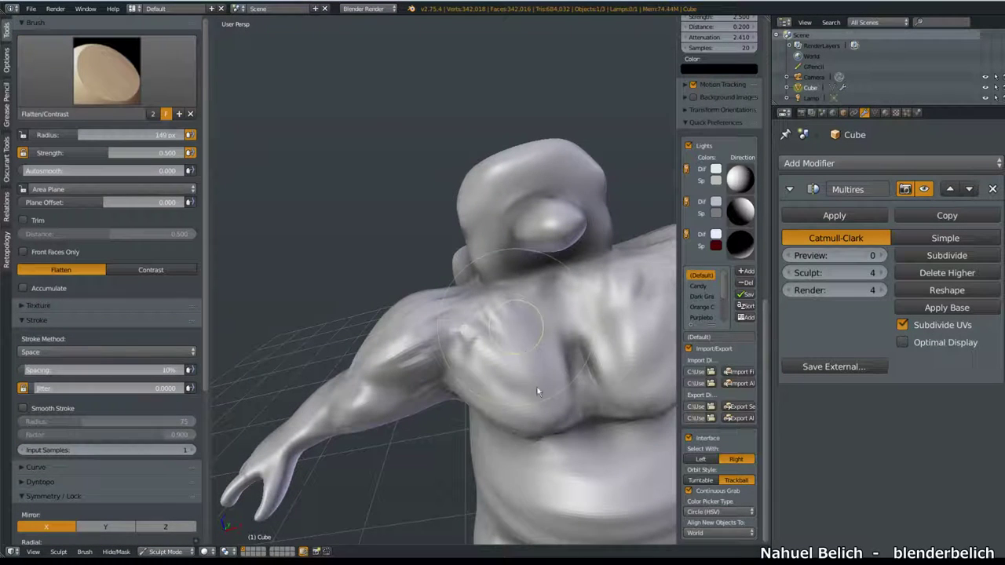
mouse_move(536, 386)
left_mouse_down()
mouse_move(518, 373)
mouse_move(559, 373)
mouse_move(528, 364)
mouse_move(509, 391)
mouse_move(414, 359)
left_mouse_up()
Sketch a guide line on the chest crease and flatten around it
middle_click_drag(415, 359, 547, 298)
mouse_move(547, 299)
left_mouse_down()
mouse_move(488, 354)
mouse_move(509, 346)
left_mouse_up()
mouse_move(575, 310)
middle_mouse_down()
mouse_move(449, 314)
mouse_move(549, 330)
middle_mouse_up()
mouse_move(440, 405)
middle_mouse_down()
mouse_move(514, 325)
mouse_move(476, 327)
mouse_move(484, 337)
mouse_move(444, 293)
middle_mouse_up()
scroll(482, 280, "up", 3)
scroll(496, 304, "up", 2)
scroll(718, 235, "up", 5)
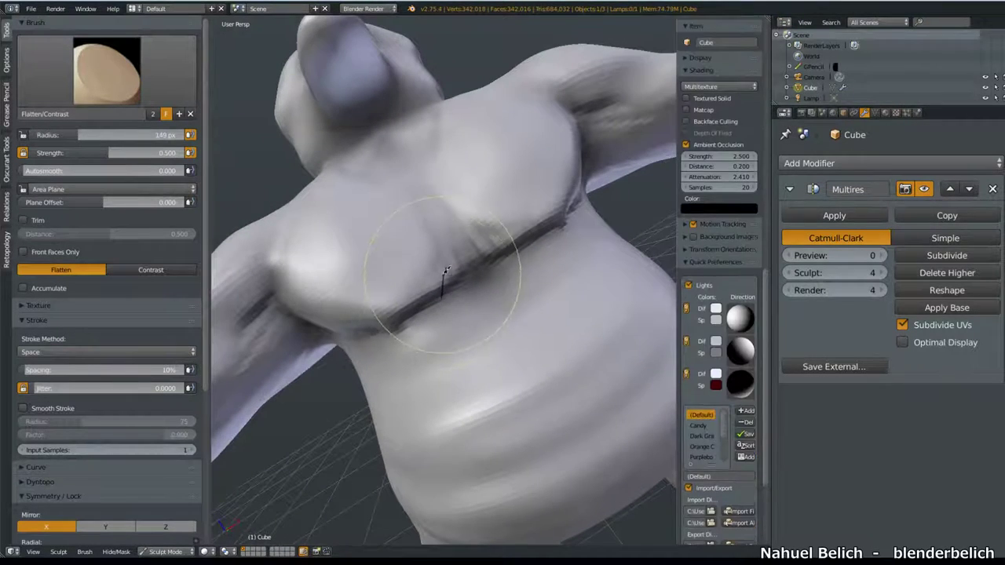
left_click_drag(444, 270, 492, 331)
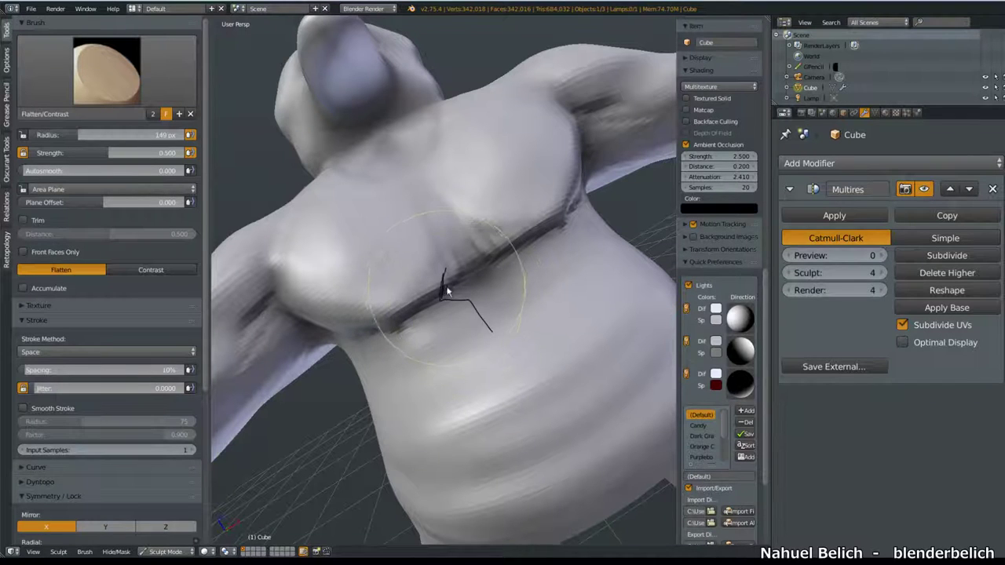
left_click_drag(410, 312, 426, 313)
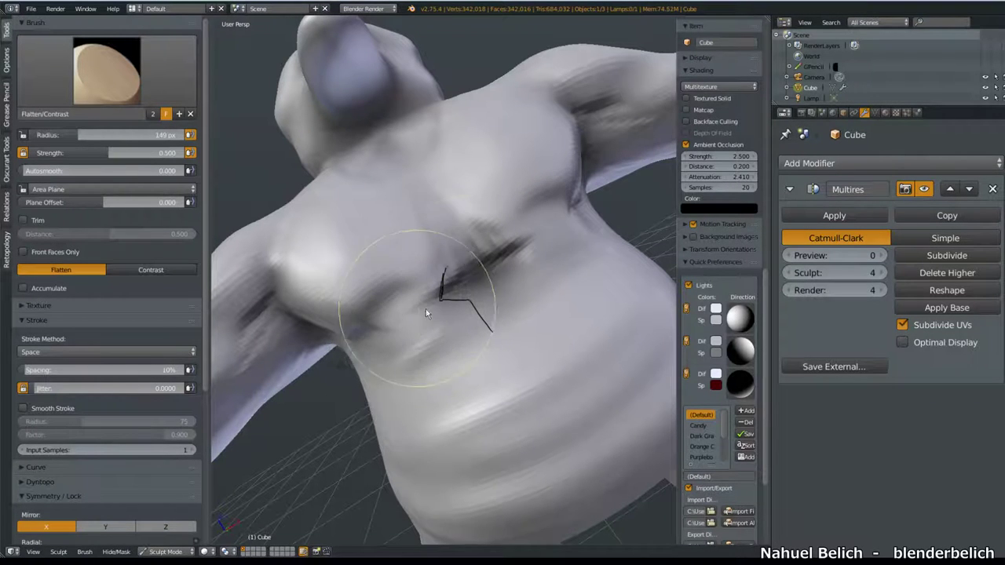
Draw more guide lines across the chest, then erase all the guide marks
left_click_drag(443, 251, 489, 312)
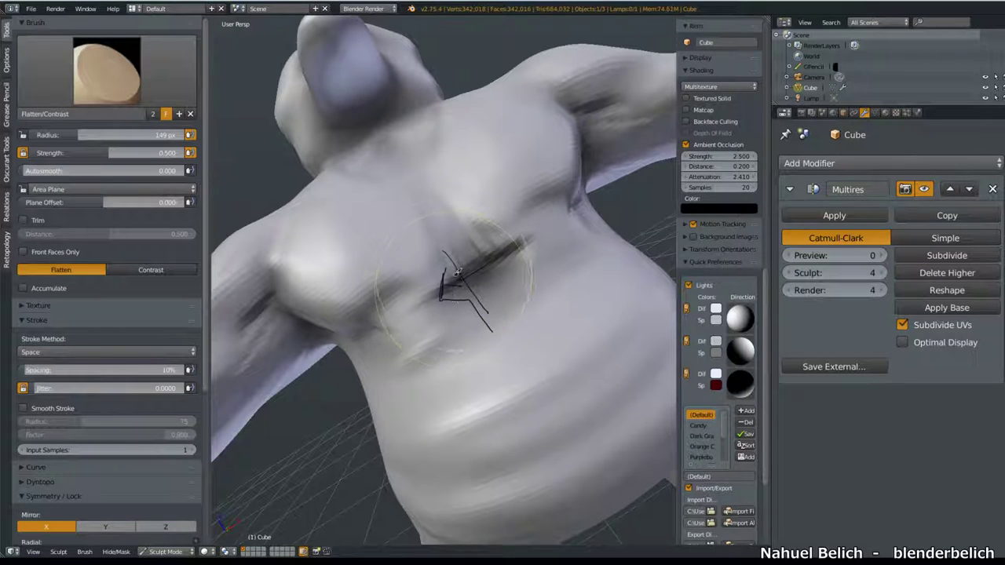
left_click_drag(431, 249, 480, 234)
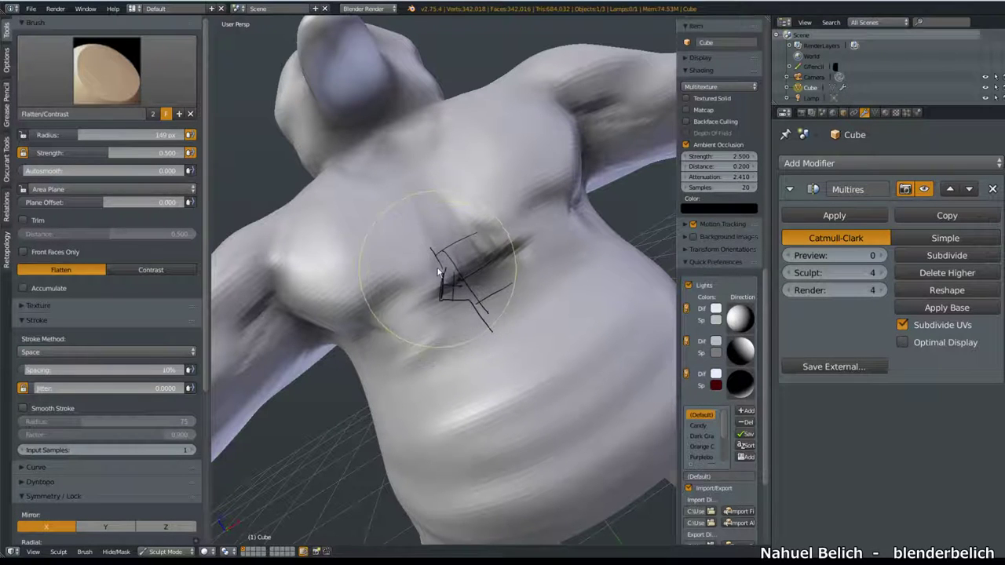
left_click_drag(433, 262, 429, 269)
left_click_drag(463, 317, 485, 309)
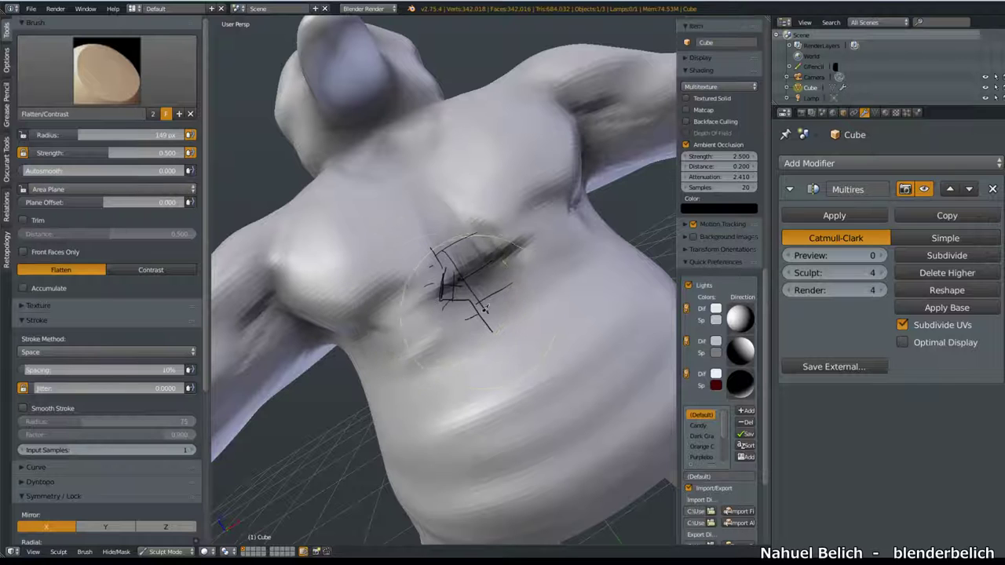
left_click_drag(443, 261, 421, 225)
right_click_drag(476, 333, 482, 233)
right_click_drag(457, 286, 454, 281)
middle_click_drag(466, 271, 497, 227)
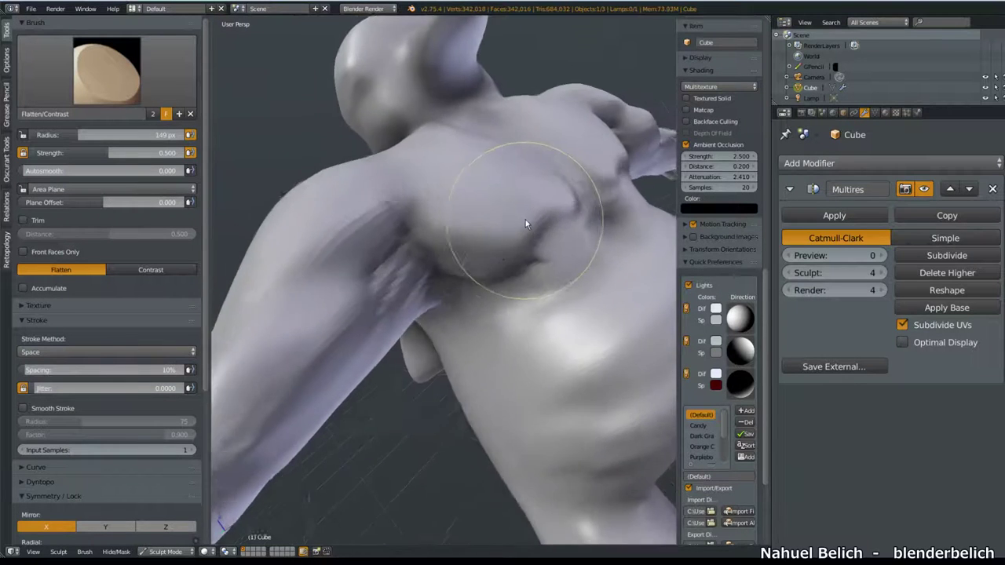
Stroke the chest crease line, then switch to the Crease brush and groove the upper arm
left_click_drag(584, 196, 424, 270)
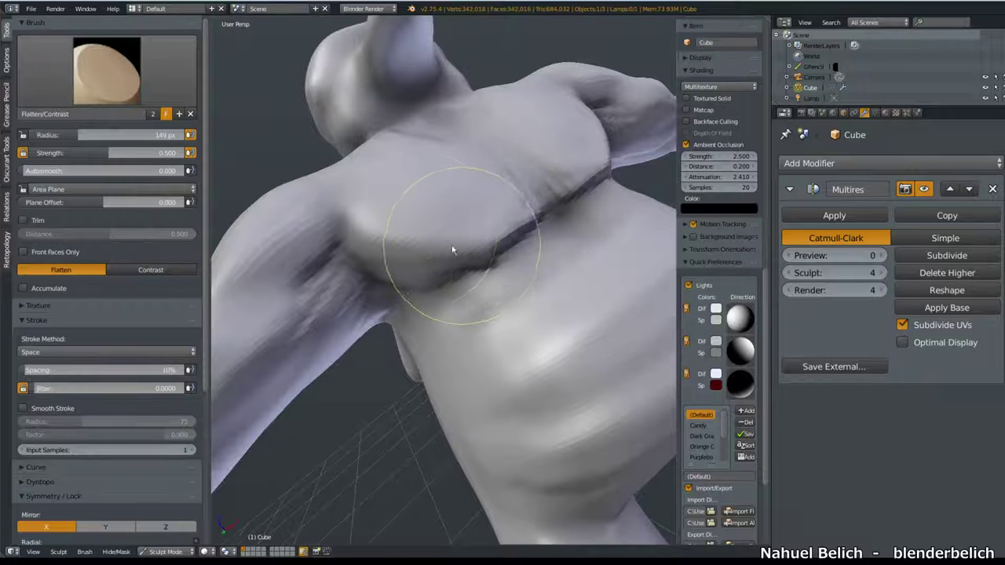
left_click(106, 71)
left_click(181, 144)
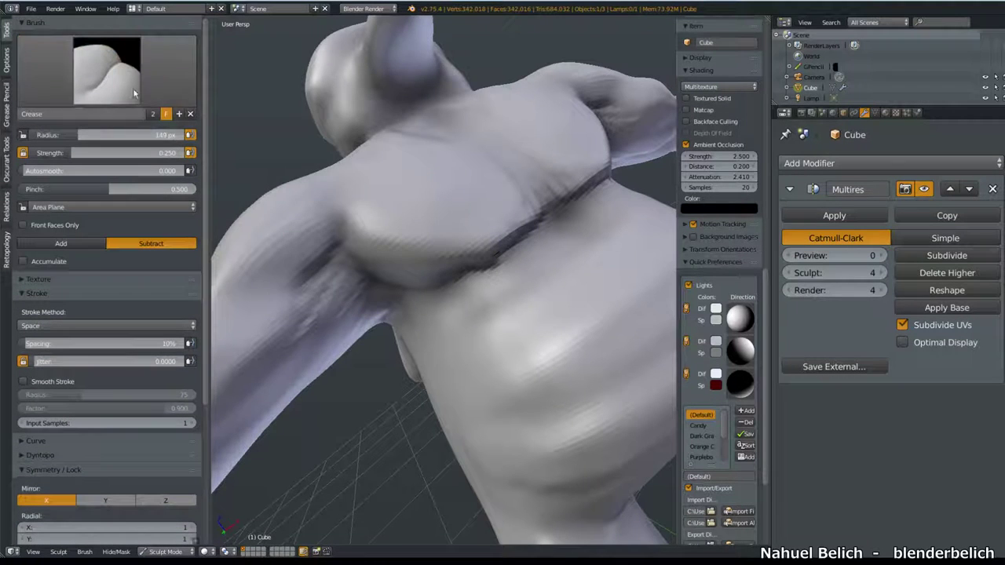
mouse_move(388, 285)
middle_mouse_down()
mouse_move(464, 285)
mouse_move(402, 308)
mouse_move(345, 393)
middle_mouse_up()
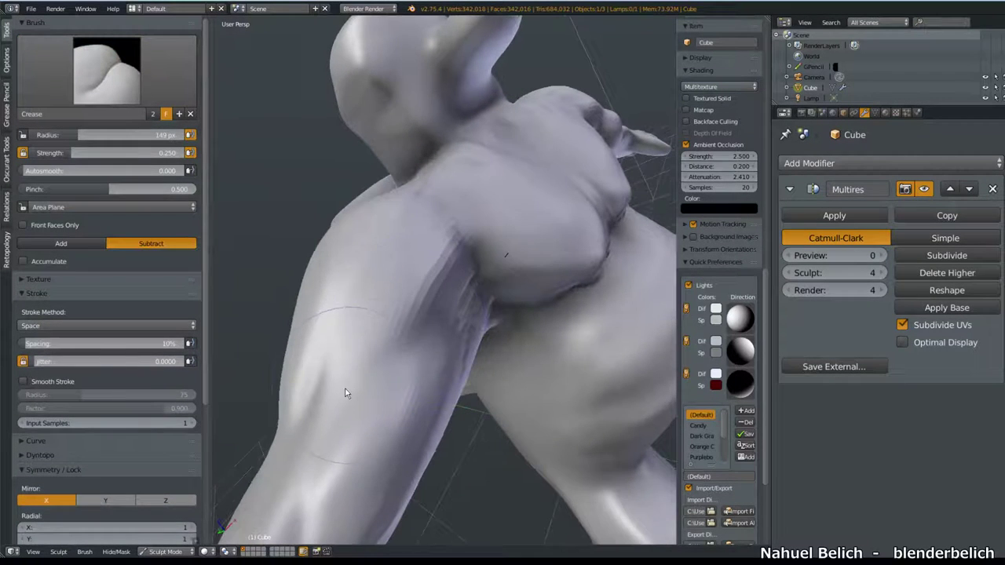
mouse_move(357, 373)
left_mouse_down()
mouse_move(349, 358)
mouse_move(339, 397)
left_mouse_up()
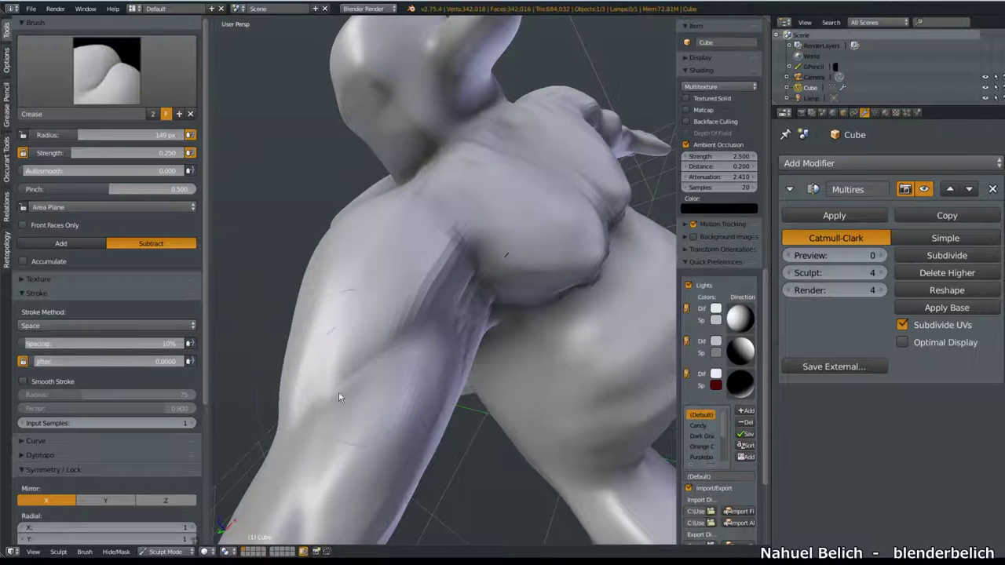
Carve crease lines along the arm muscles and armpit, checking the shoulder from several angles
mouse_move(406, 321)
middle_mouse_down()
mouse_move(408, 303)
mouse_move(440, 307)
middle_mouse_up()
middle_click_drag(525, 253, 506, 302)
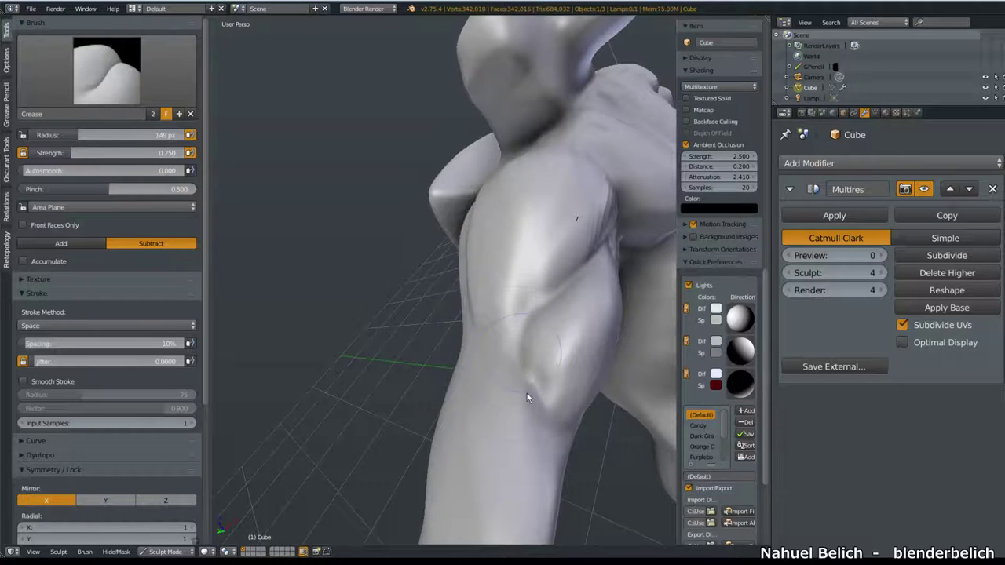
mouse_move(527, 323)
middle_mouse_down()
mouse_move(455, 325)
mouse_move(405, 308)
middle_mouse_up()
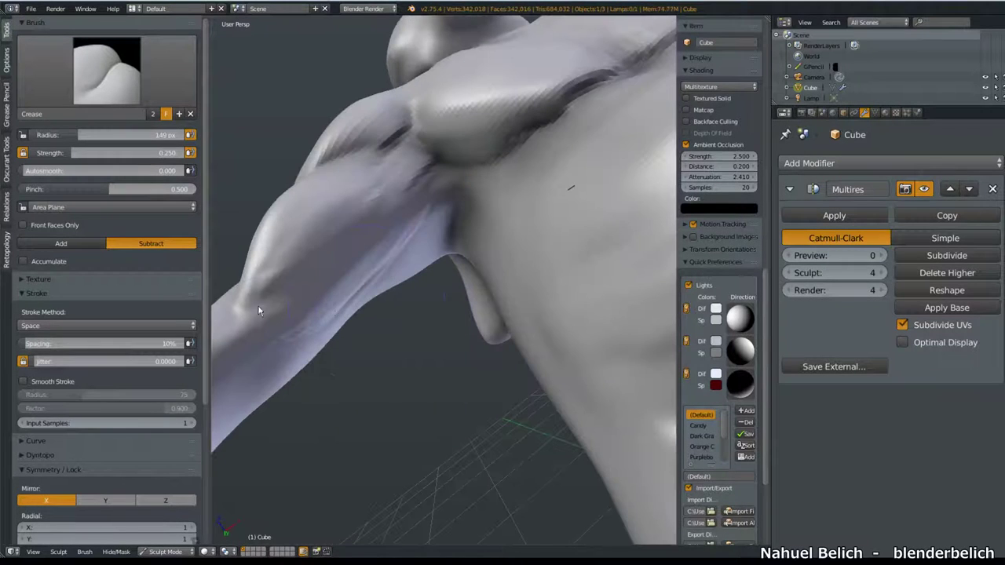
left_click_drag(395, 158, 326, 296)
mouse_move(350, 252)
middle_mouse_down()
mouse_move(496, 287)
mouse_move(497, 376)
mouse_move(487, 338)
middle_mouse_up()
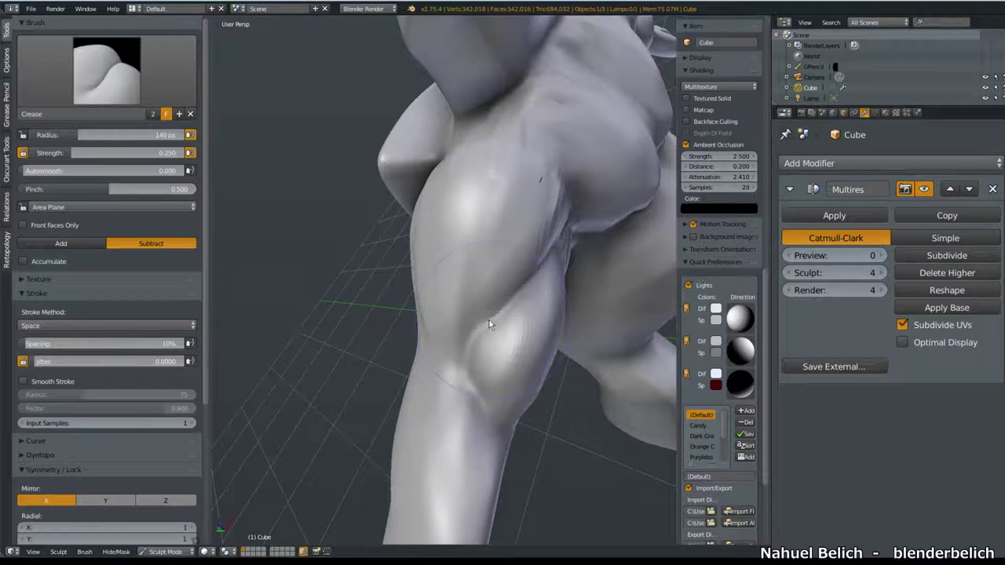
mouse_move(517, 284)
middle_mouse_down()
mouse_move(439, 319)
mouse_move(447, 157)
mouse_move(429, 259)
middle_mouse_up()
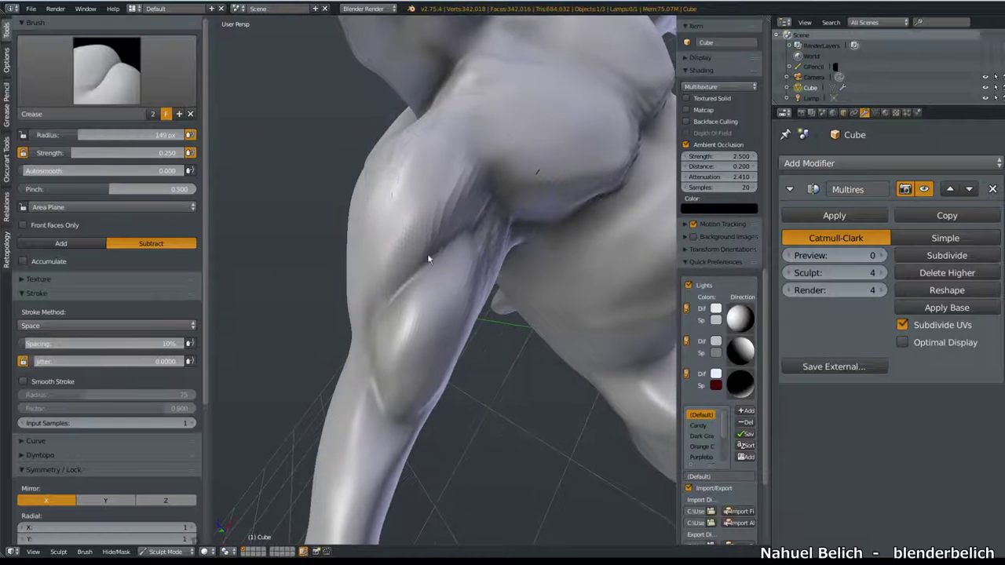
middle_click_drag(459, 209, 446, 284)
mouse_move(474, 249)
middle_mouse_down()
mouse_move(398, 242)
mouse_move(467, 135)
middle_mouse_up()
Build a raised Clay Strips ridge along the shoulder
left_click(107, 70)
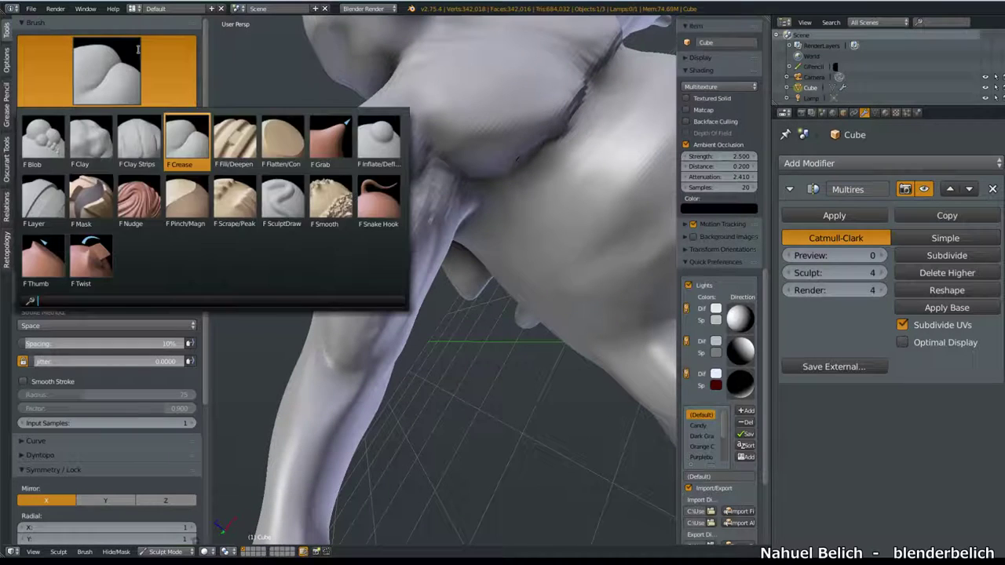
left_click(139, 140)
left_click_drag(453, 173, 419, 165)
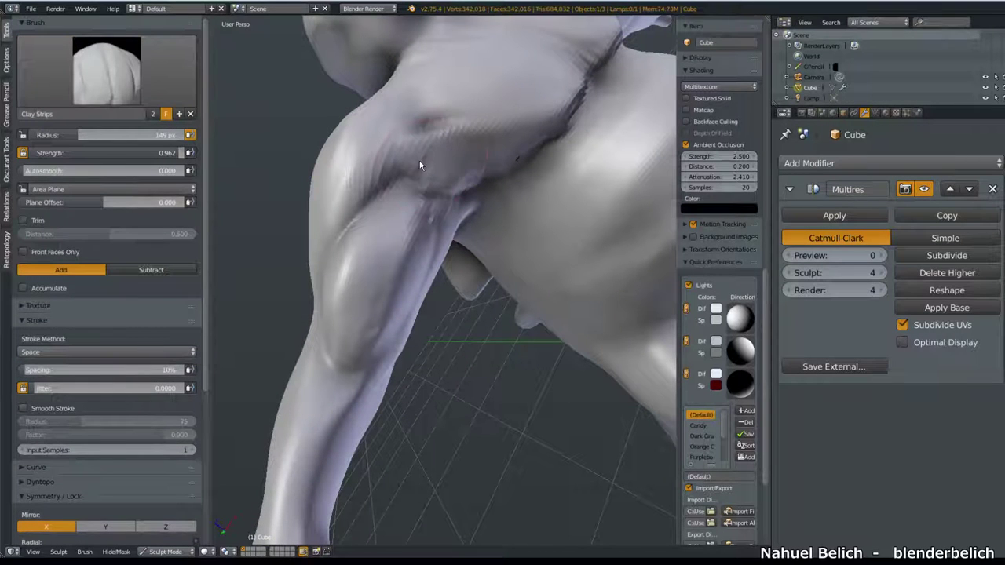
key("s")
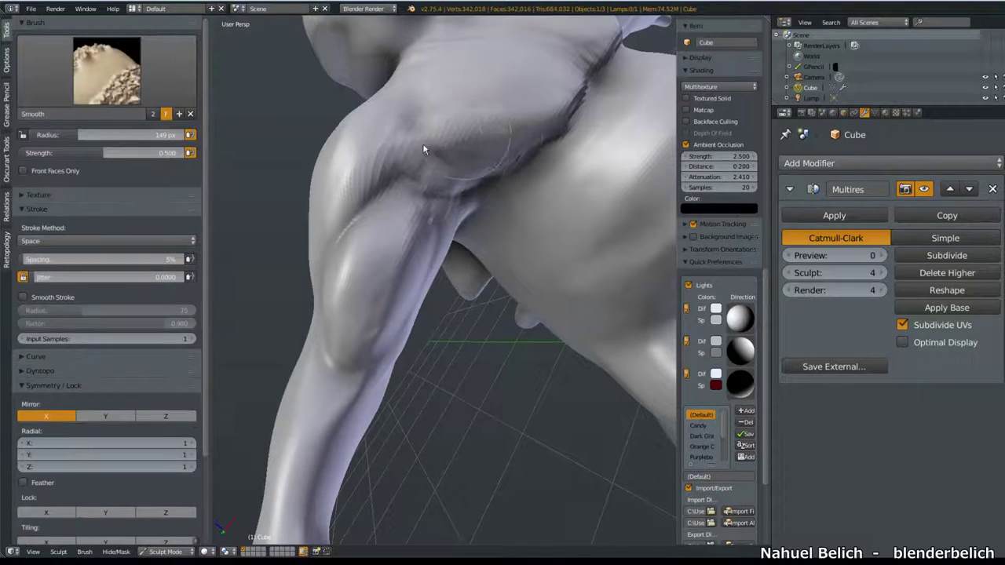
key("c")
Orbit and zoom around the whole character, ending with Clay Strips active
middle_click_drag(510, 110, 502, 235)
scroll(502, 274, "down", 5)
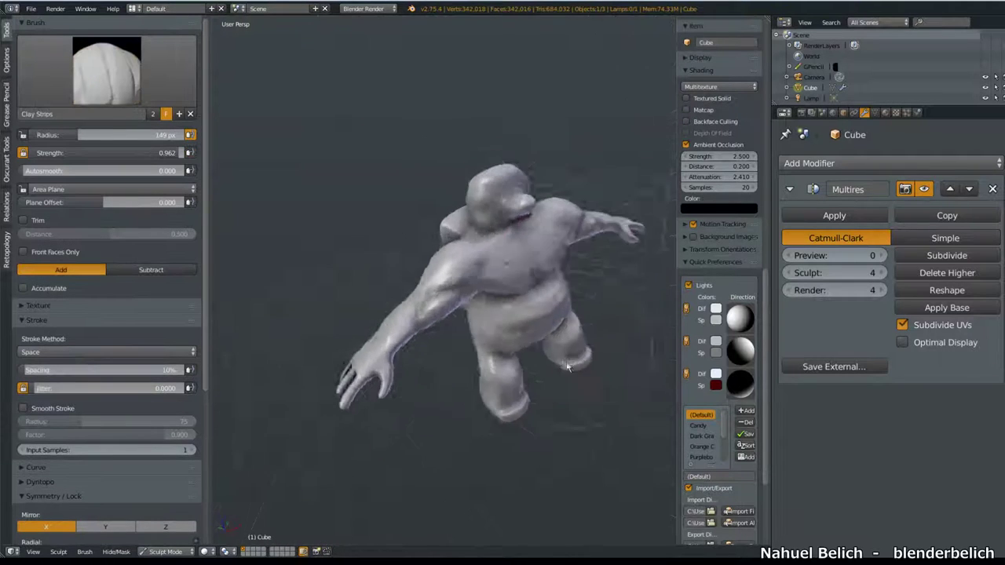
scroll(494, 287, "up", 3)
mouse_move(494, 288)
middle_mouse_down()
mouse_move(573, 219)
mouse_move(372, 295)
mouse_move(408, 306)
middle_mouse_up()
scroll(574, 219, "down", 3)
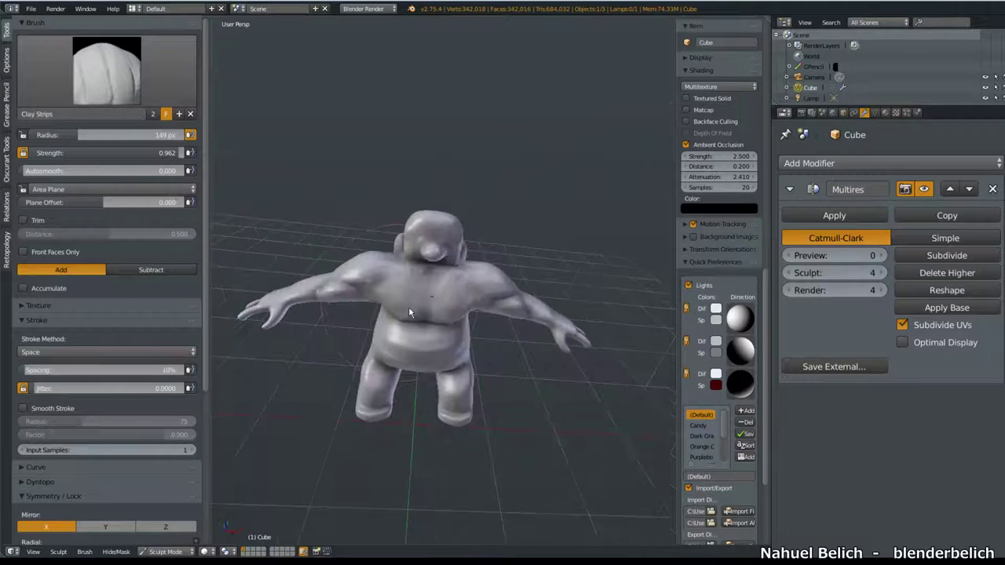
scroll(480, 252, "up", 4)
mouse_move(480, 252)
middle_mouse_down()
mouse_move(407, 243)
mouse_move(442, 271)
mouse_move(489, 264)
mouse_move(453, 288)
mouse_move(398, 252)
mouse_move(446, 298)
mouse_move(435, 292)
middle_mouse_up()
scroll(491, 294, "up", 2)
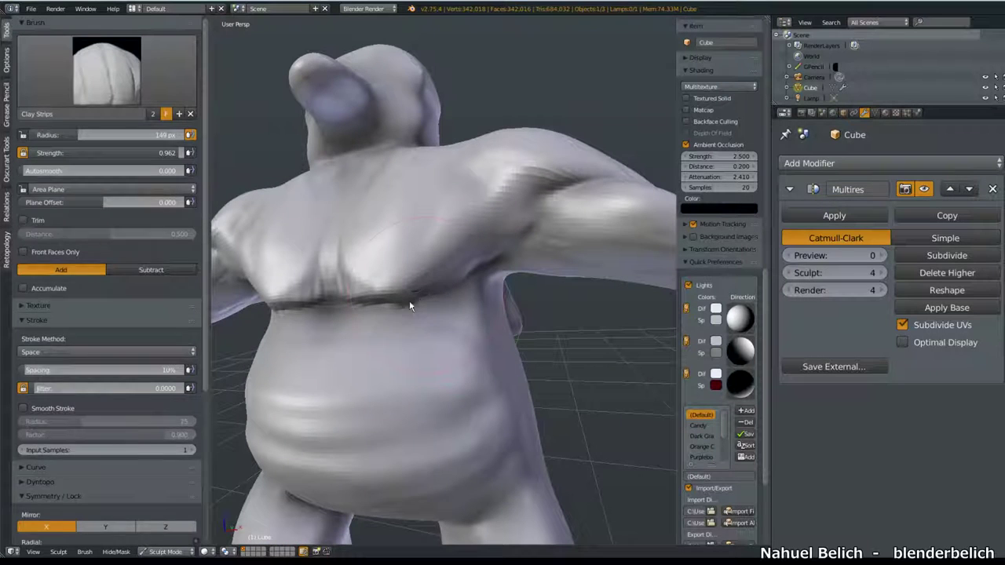
key("s")
key("c")
mouse_move(352, 225)
middle_mouse_down()
mouse_move(545, 216)
mouse_move(400, 272)
mouse_move(448, 240)
middle_mouse_up()
key("s")
key("c")
Review the figure from behind and up close, then bring up the brush menu to pick Crease
scroll(492, 289, "down", 3)
scroll(514, 295, "up", 3)
mouse_move(513, 295)
middle_mouse_down()
mouse_move(448, 272)
mouse_move(487, 204)
mouse_move(466, 272)
middle_mouse_up()
scroll(467, 272, "down", 3)
scroll(465, 308, "up", 1)
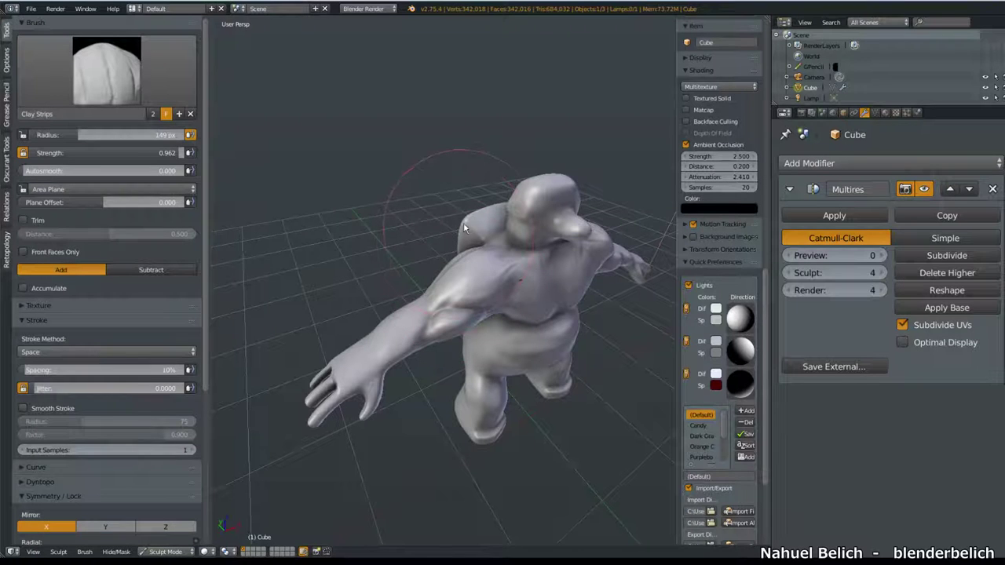
mouse_move(464, 252)
middle_mouse_down()
mouse_move(396, 265)
mouse_move(473, 232)
mouse_move(442, 339)
middle_mouse_up()
scroll(453, 274, "down", 5)
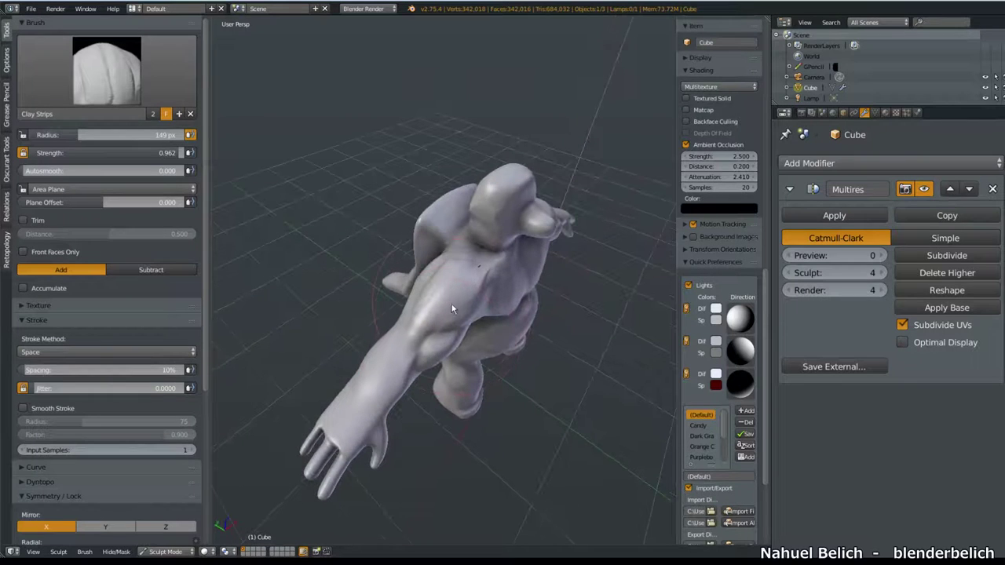
middle_click_drag(482, 287, 437, 275)
scroll(437, 275, "up", 4)
left_click(107, 70)
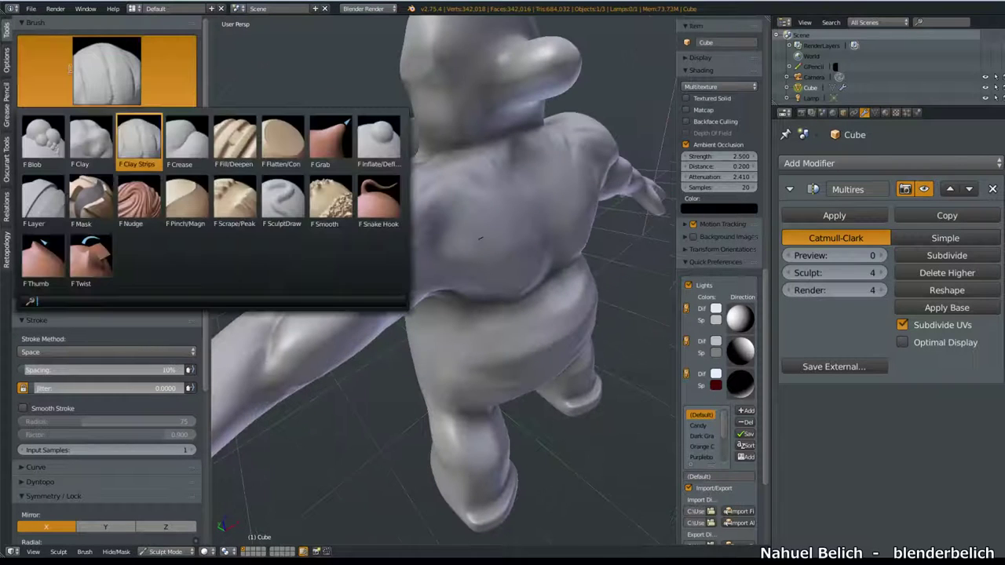
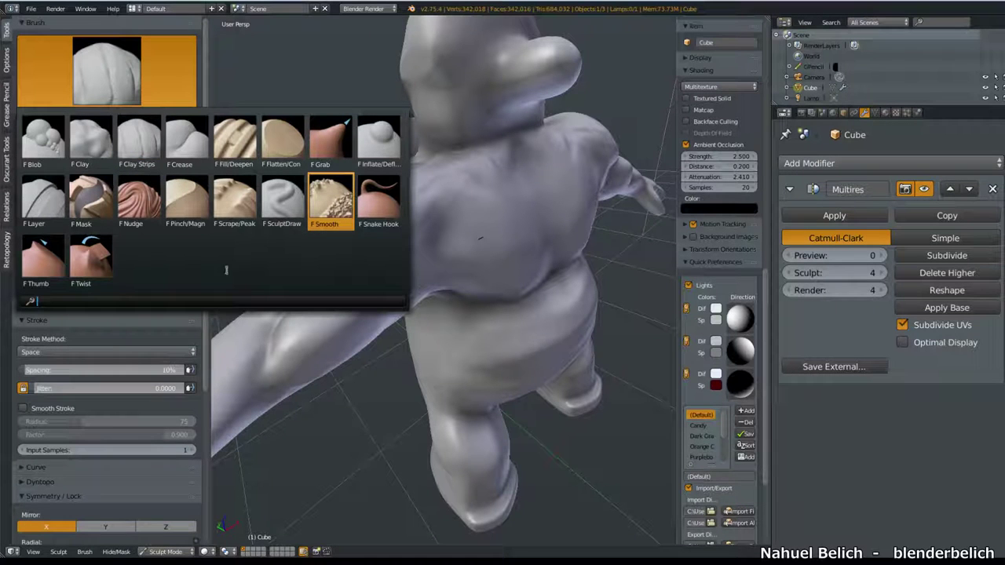
Use the Inflate/Deflate brush to puff out a rounded bulge on the belly
left_click(379, 139)
mouse_move(384, 207)
middle_mouse_down()
mouse_move(488, 261)
mouse_move(472, 246)
mouse_move(361, 225)
middle_mouse_up()
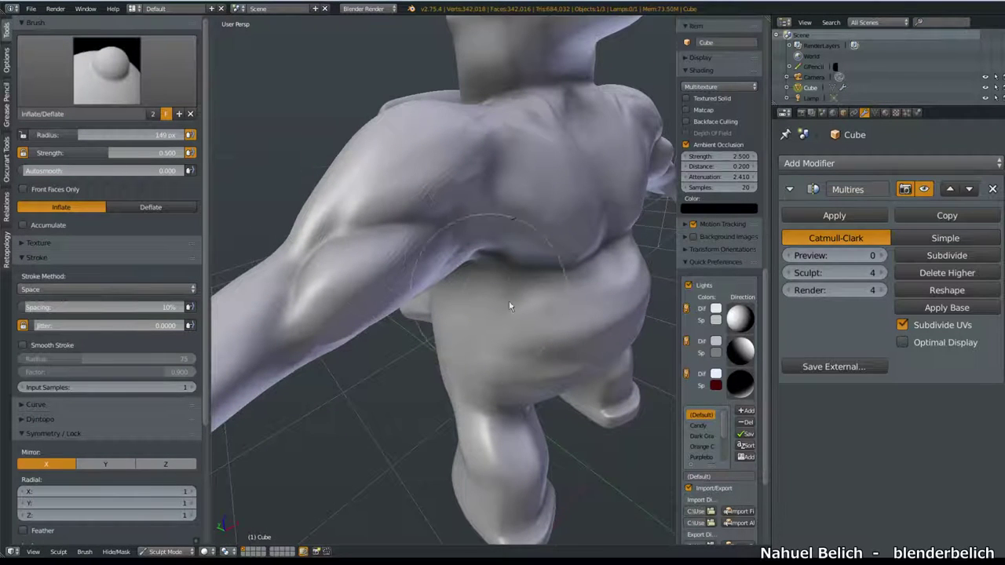
left_click_drag(520, 325, 528, 346)
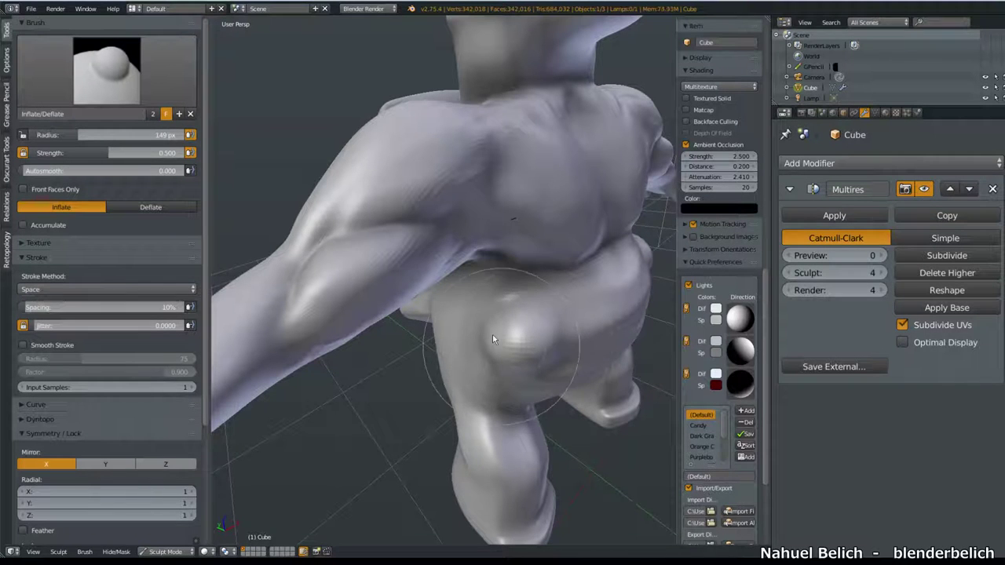
Set the brush radius to 191 px
key("f")
left_click(346, 240)
middle_click_drag(346, 240, 549, 236)
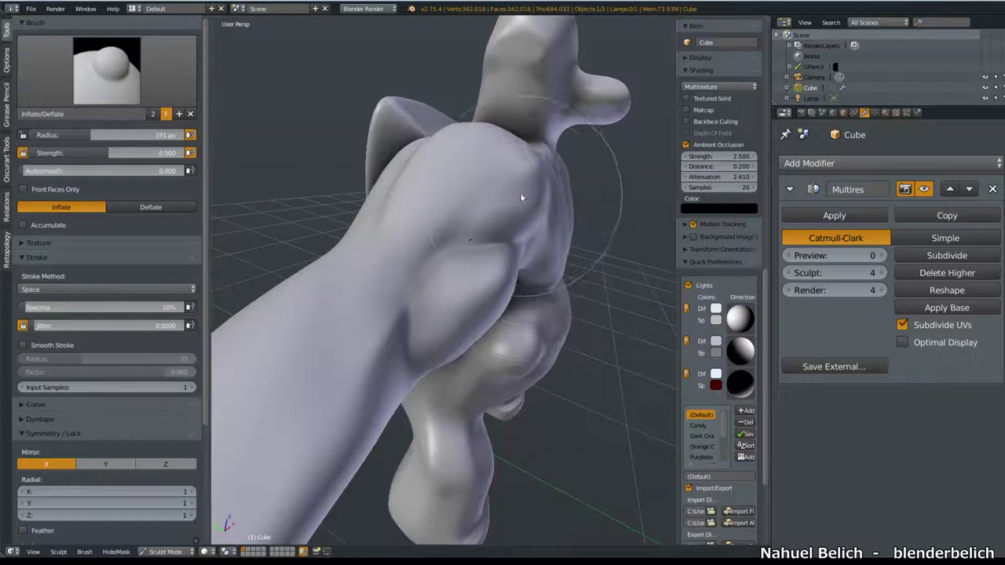
Sketch Grease Pencil guide lines over the back and near the shoulder
left_click_drag(518, 183, 497, 226, "ctrl+shift")
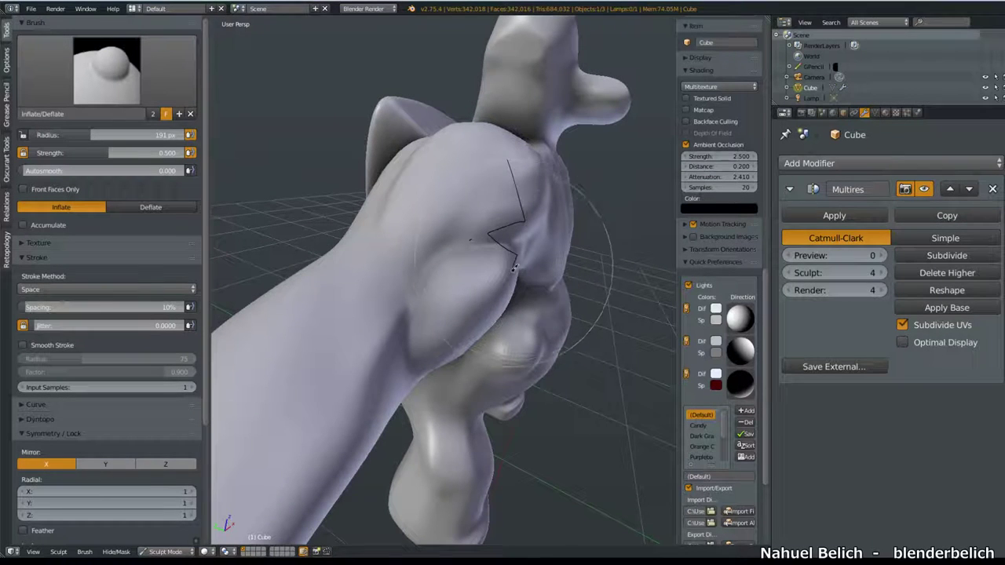
left_click_drag(522, 192, 547, 183)
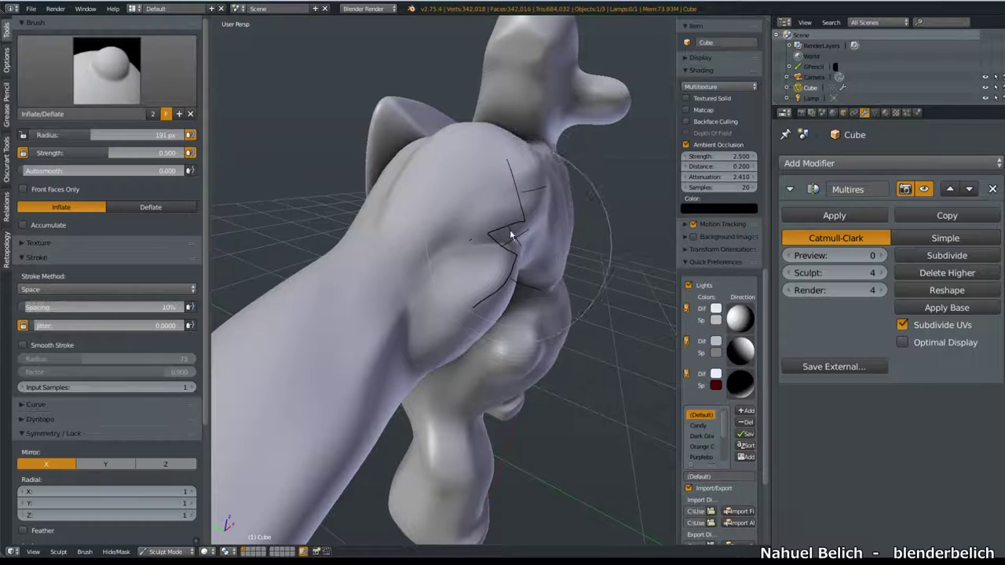
mouse_move(512, 279)
left_mouse_down()
mouse_move(547, 290)
mouse_move(546, 260)
left_mouse_up()
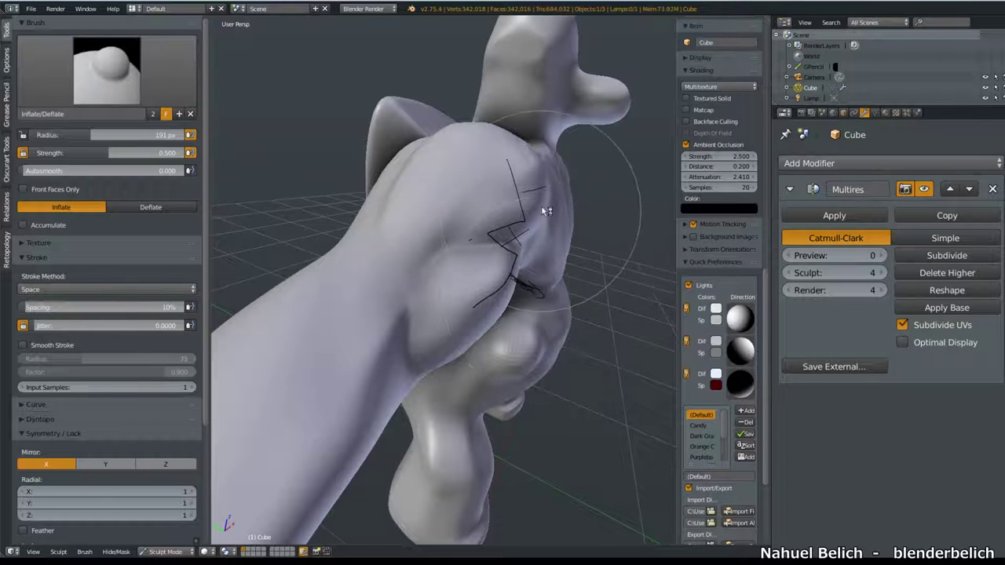
left_click_drag(608, 243, 551, 248)
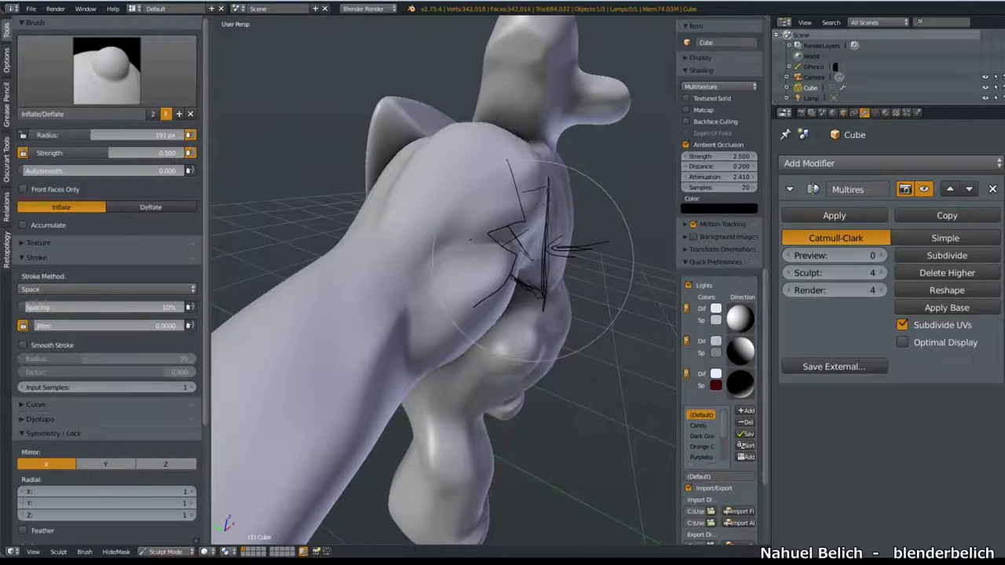
mouse_move(514, 242)
left_mouse_down()
mouse_move(543, 180)
mouse_move(548, 191)
left_mouse_up()
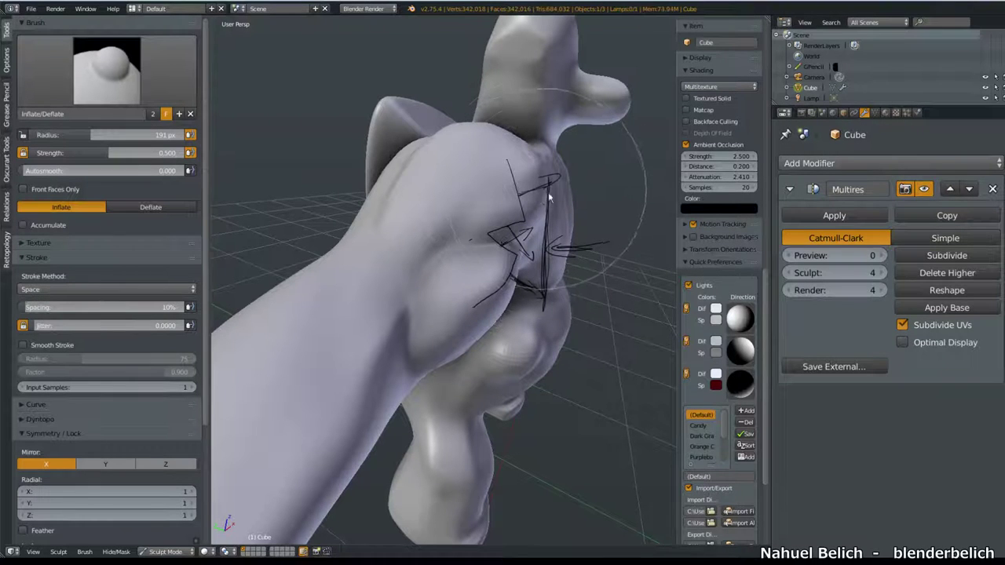
Erase parts of the sketched guide lines
middle_click_drag(518, 291, 422, 339)
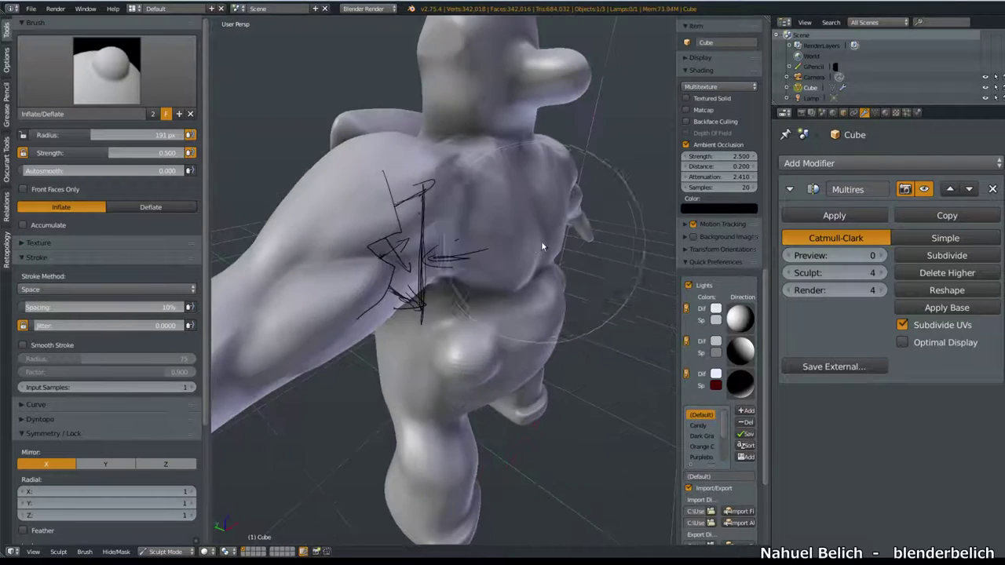
right_click_drag(394, 320, 427, 324)
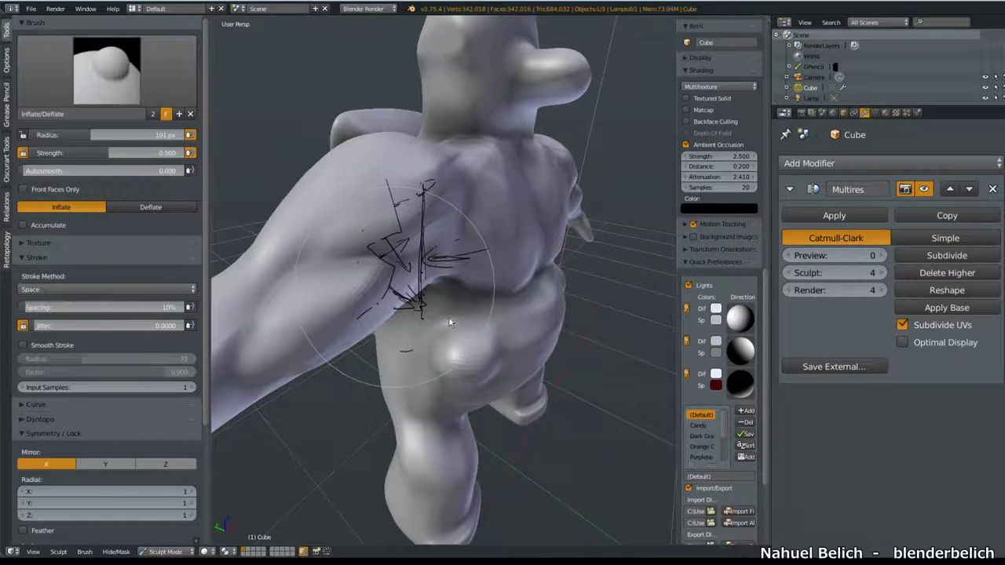
mouse_move(431, 299)
middle_mouse_down()
mouse_move(419, 298)
mouse_move(430, 289)
middle_mouse_up()
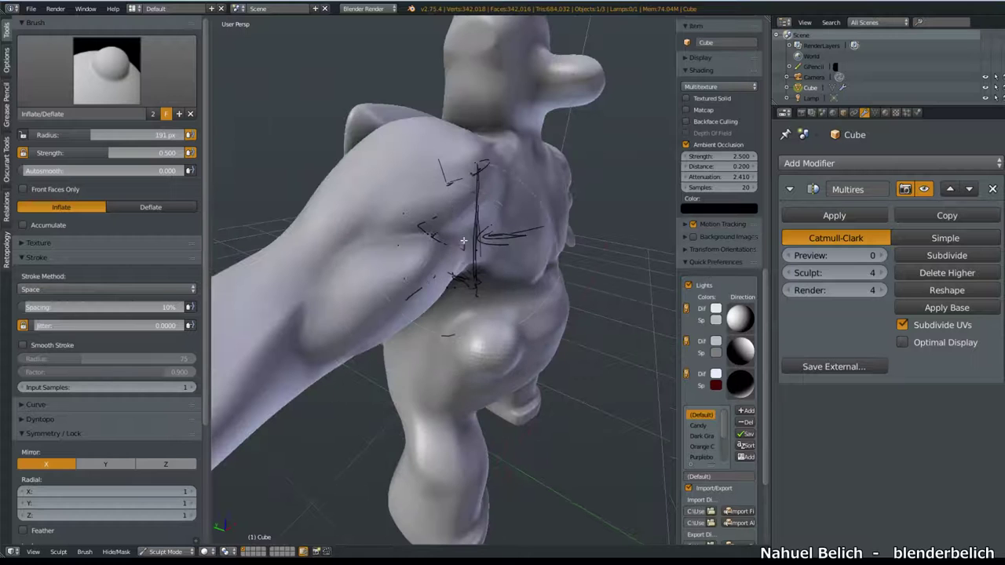
scroll(752, 244, "up", 5)
Delete the Grease Pencil sketch layer and its strokes
scroll(752, 244, "up", 5)
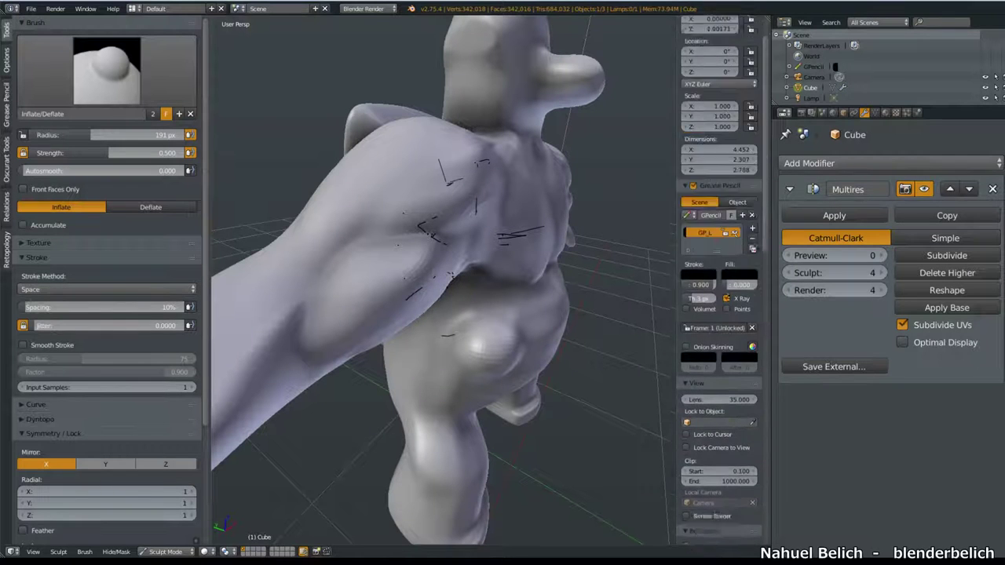
scroll(751, 244, "up", 5)
left_click(753, 281)
middle_click_drag(455, 215, 335, 294)
mouse_move(396, 288)
middle_mouse_down()
mouse_move(456, 277)
mouse_move(388, 291)
mouse_move(398, 293)
middle_mouse_up()
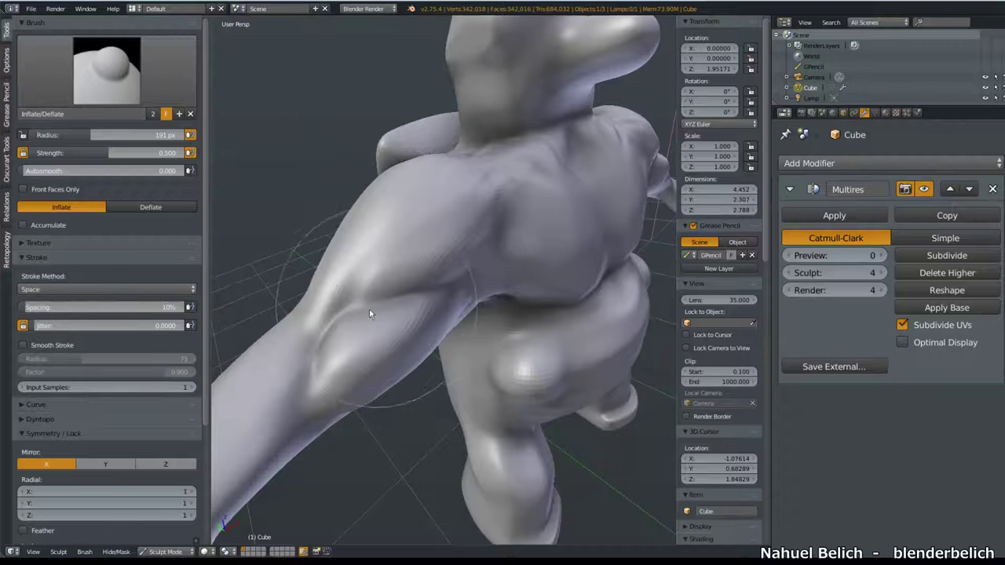
Inflate the arm near the elbow with a 314 px brush, with a Smooth pass
mouse_move(390, 301)
left_mouse_down()
mouse_move(362, 303)
mouse_move(392, 303)
left_mouse_up()
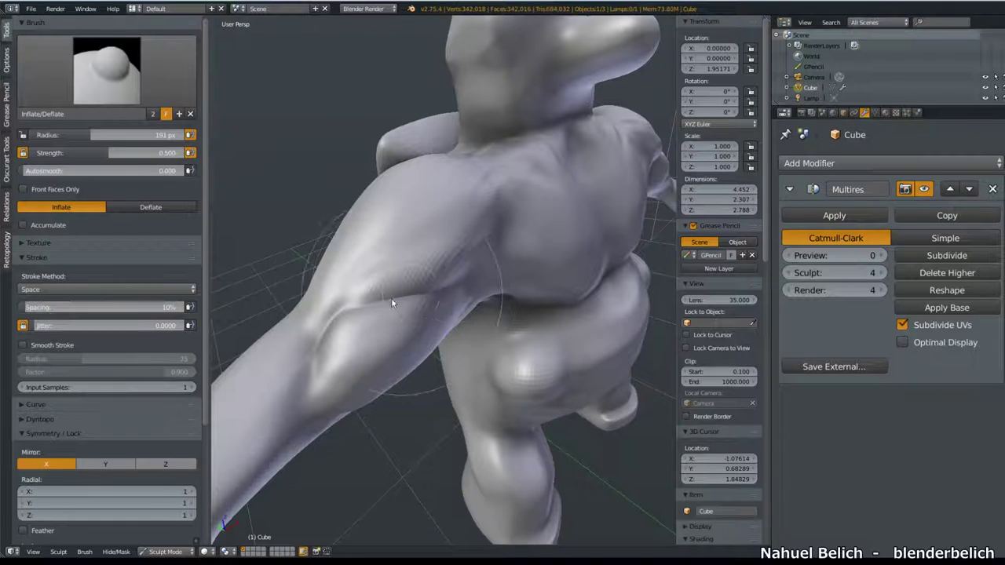
mouse_move(452, 284)
middle_mouse_down()
mouse_move(406, 280)
mouse_move(478, 287)
mouse_move(554, 240)
mouse_move(445, 237)
middle_mouse_up()
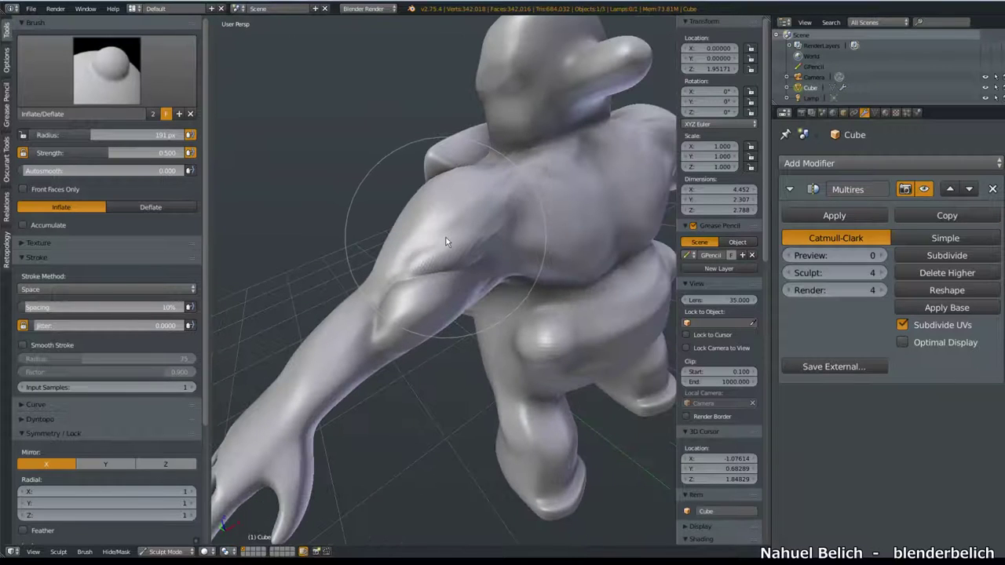
scroll(423, 304, "up", 3)
key("f")
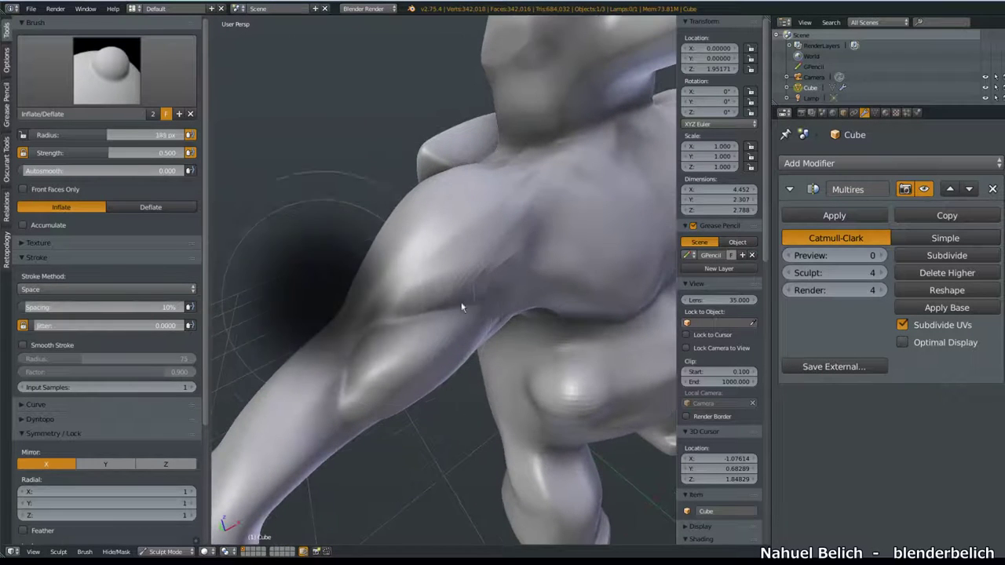
left_click(378, 313)
left_click_drag(377, 332, 492, 293)
key("shift+s")
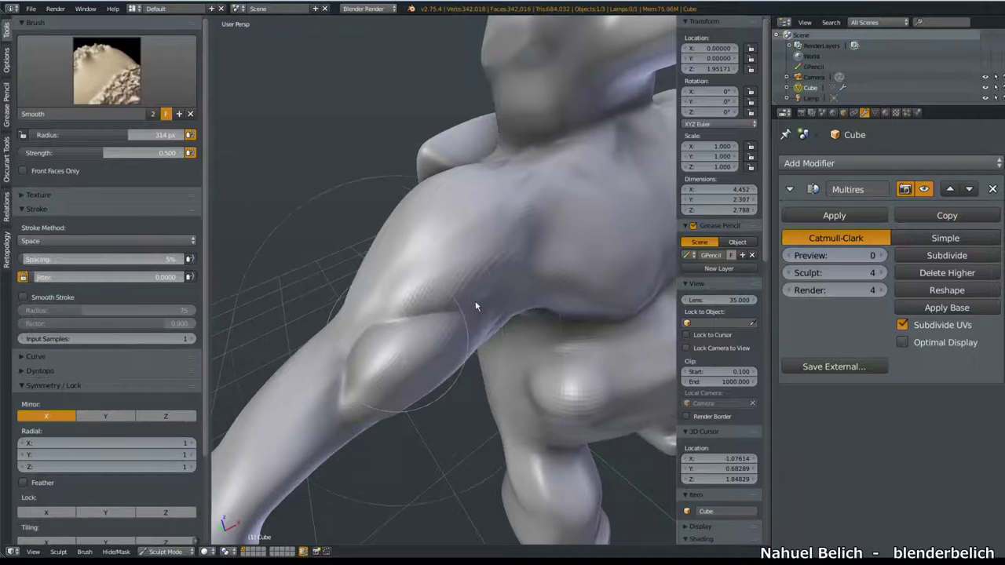
key("i")
Check the arm, shoulder and armpit from several angles, alternating Smooth and Inflate
middle_click_drag(415, 309, 433, 266)
scroll(433, 266, "down", 3)
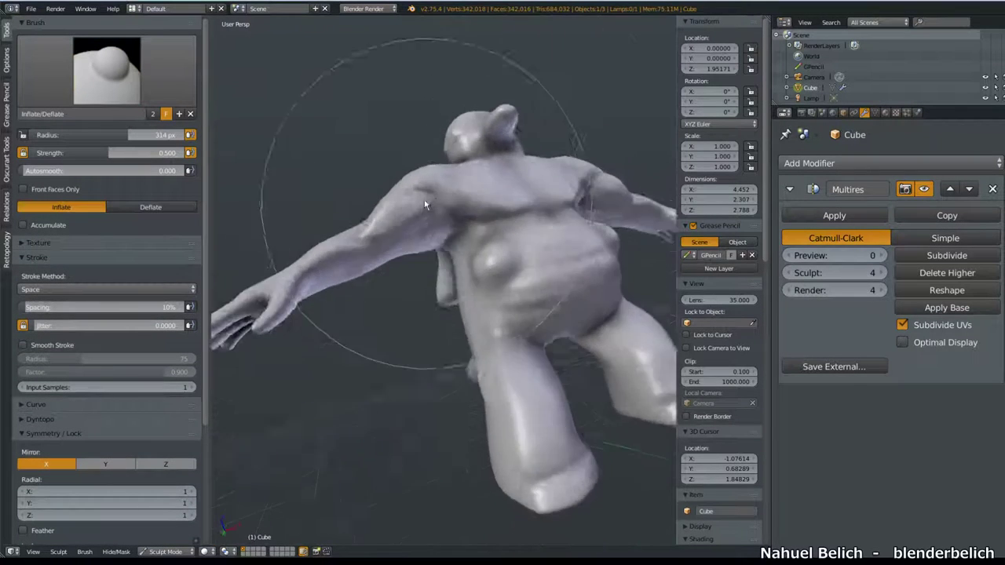
scroll(424, 205, "up", 4)
mouse_move(396, 207)
middle_mouse_down()
mouse_move(412, 307)
mouse_move(459, 336)
mouse_move(555, 364)
mouse_move(497, 414)
mouse_move(469, 403)
middle_mouse_up()
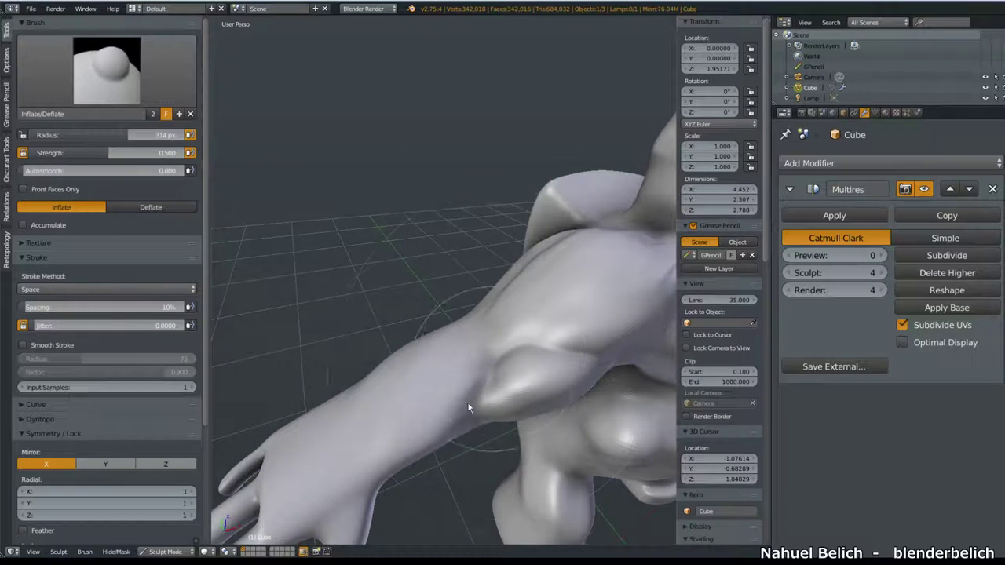
mouse_move(489, 364)
middle_mouse_down()
mouse_move(544, 321)
mouse_move(424, 339)
middle_mouse_up()
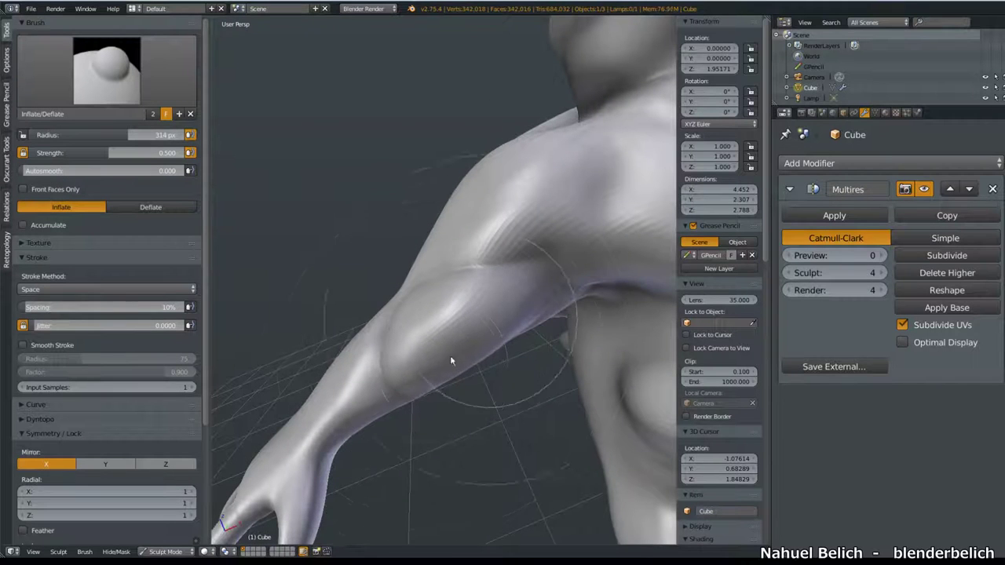
middle_click_drag(491, 326, 429, 245)
mouse_move(426, 176)
middle_mouse_down()
mouse_move(421, 352)
mouse_move(529, 408)
middle_mouse_up()
key("shift+s")
key("i")
key("shift+s")
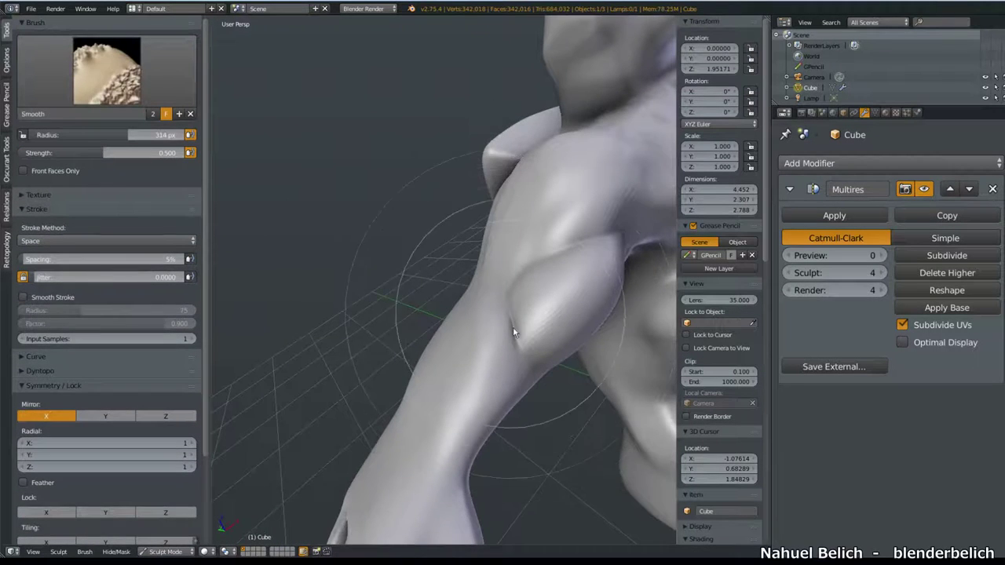
key("i")
Zoom out to view the whole figure and bring up the sculpt brush list
scroll(512, 327, "down", 5)
mouse_move(557, 337)
middle_mouse_down()
mouse_move(552, 475)
mouse_move(524, 339)
mouse_move(480, 291)
mouse_move(423, 298)
mouse_move(421, 244)
mouse_move(443, 321)
middle_mouse_up()
scroll(460, 235, "up", 3)
scroll(455, 258, "up", 2)
scroll(442, 324, "down", 3)
middle_click_drag(395, 258, 235, 157)
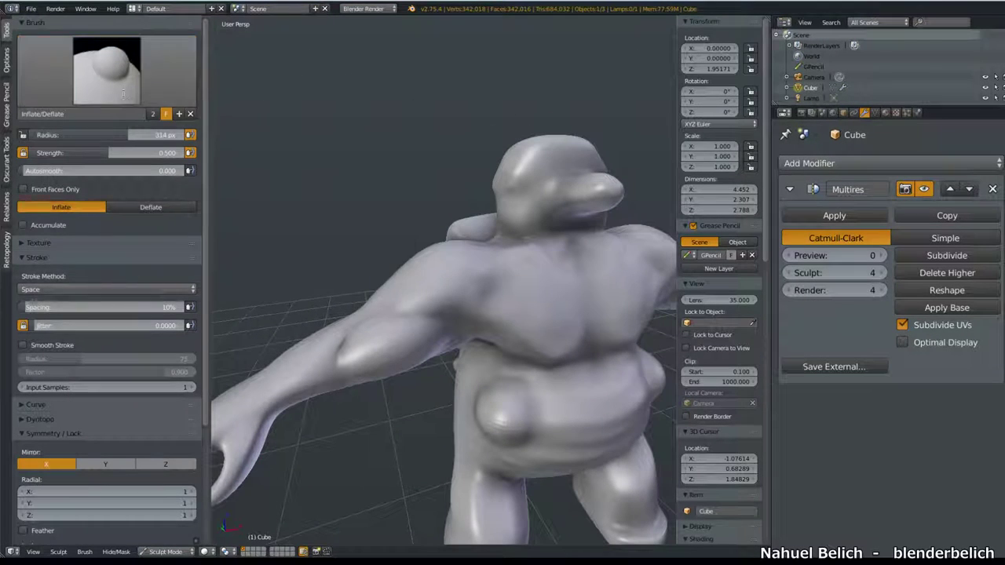
left_click(107, 70)
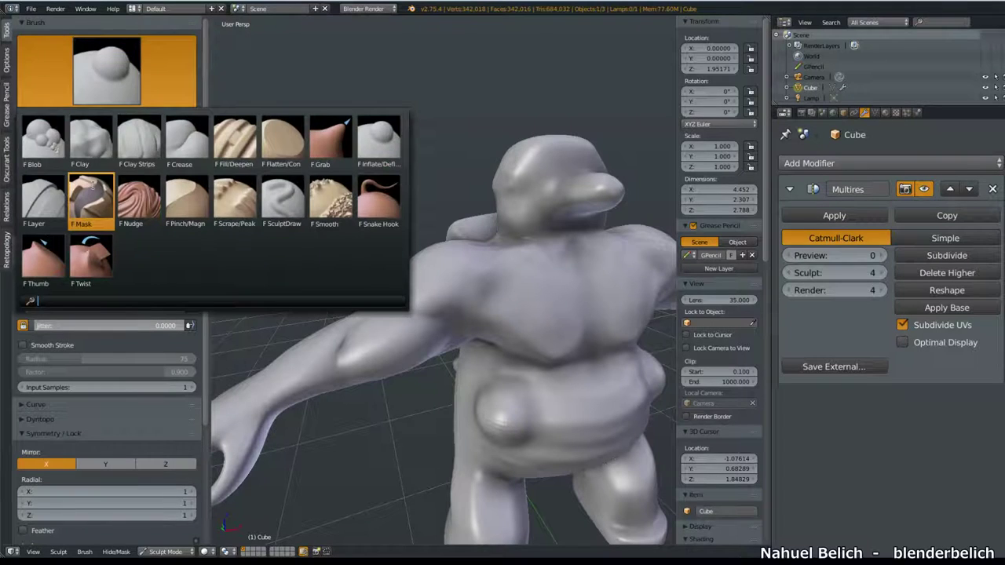
Paint a mask band across the arm with the Mask brush at 88 px
left_click(92, 185)
scroll(421, 337, "up", 3)
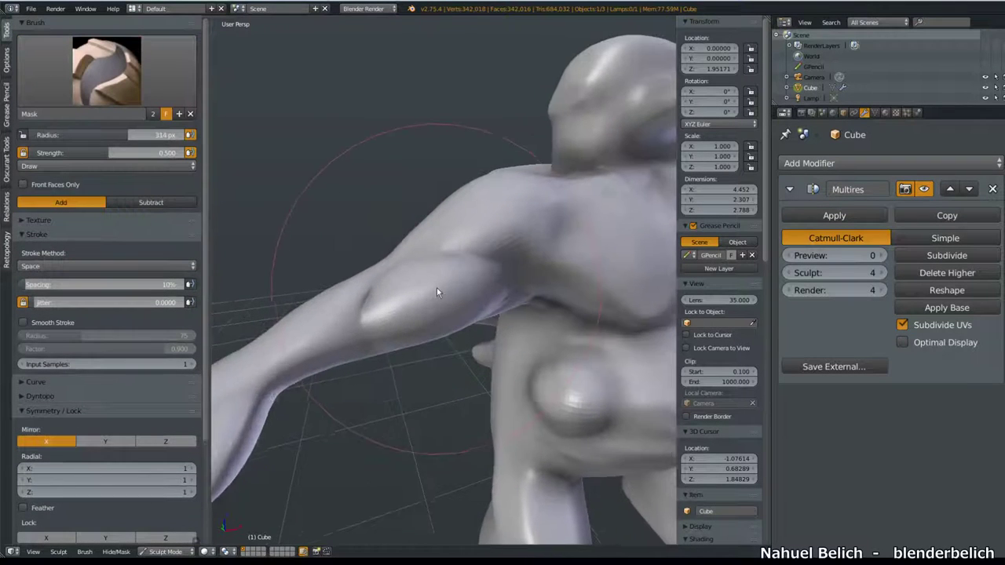
key("f")
left_click(334, 346)
mouse_move(348, 400)
left_mouse_down()
mouse_move(317, 313)
mouse_move(374, 433)
left_mouse_up()
mouse_move(353, 314)
left_mouse_down()
mouse_move(377, 357)
mouse_move(388, 314)
mouse_move(375, 259)
left_mouse_up()
mouse_move(354, 262)
middle_mouse_down()
mouse_move(421, 369)
mouse_move(379, 312)
middle_mouse_up()
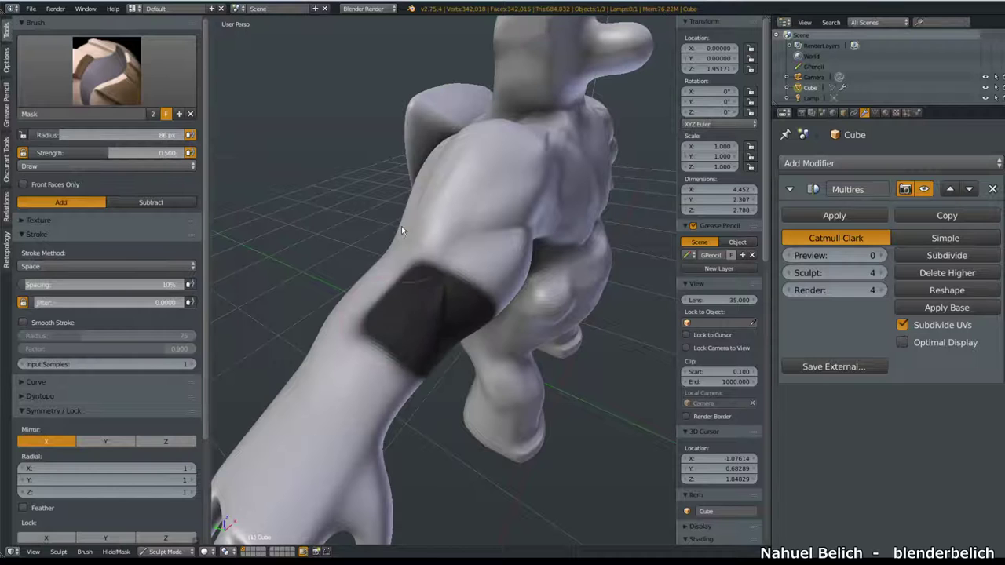
Build up a Clay Strips ridge along the masked band
left_click(106, 70)
left_click(138, 150)
mouse_move(401, 278)
left_mouse_down()
mouse_move(349, 349)
mouse_move(401, 381)
left_mouse_up()
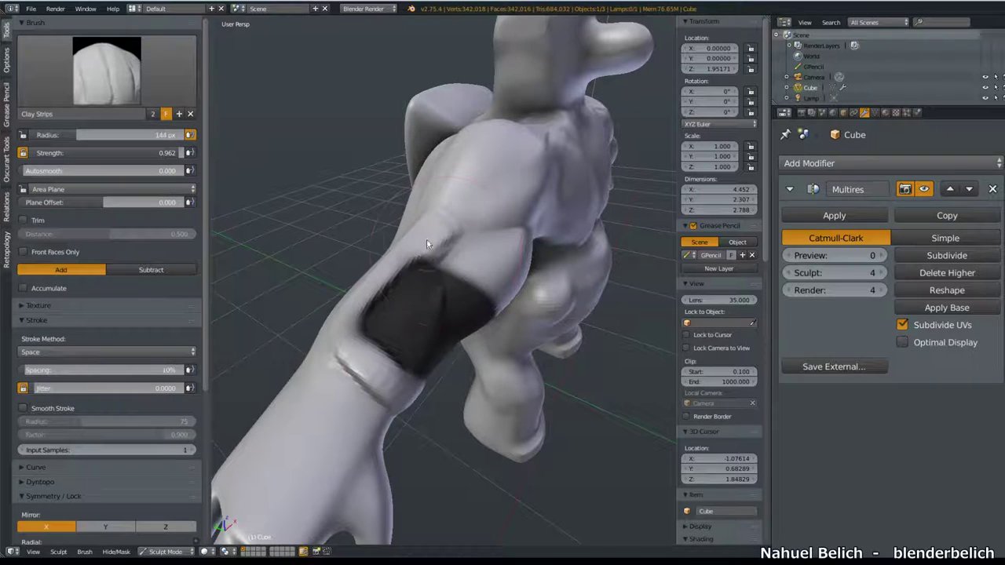
Raise a Clay Strips rim along the masked band's other edge
left_click_drag(426, 244, 488, 297)
middle_click_drag(424, 241, 389, 208)
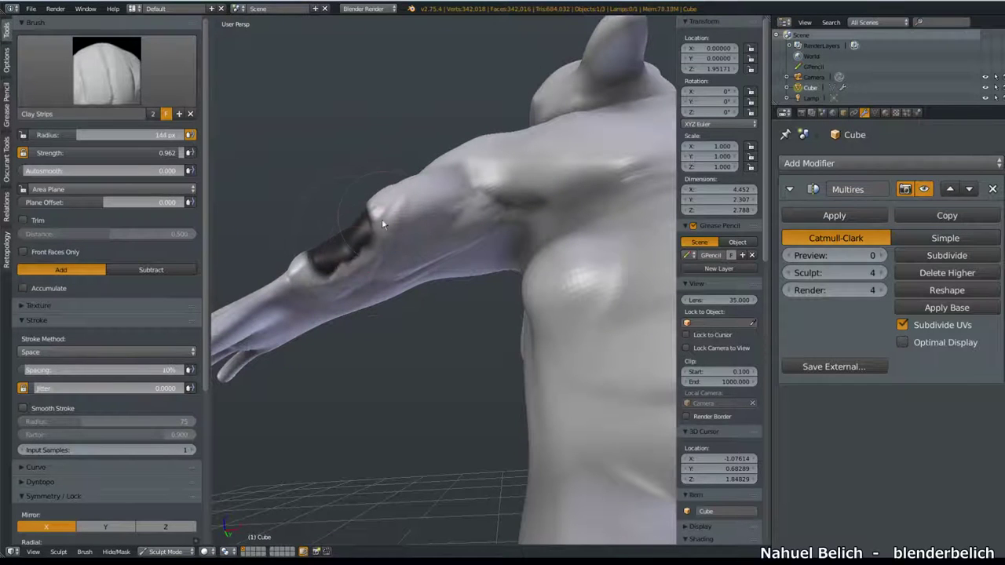
middle_click_drag(396, 163, 435, 267)
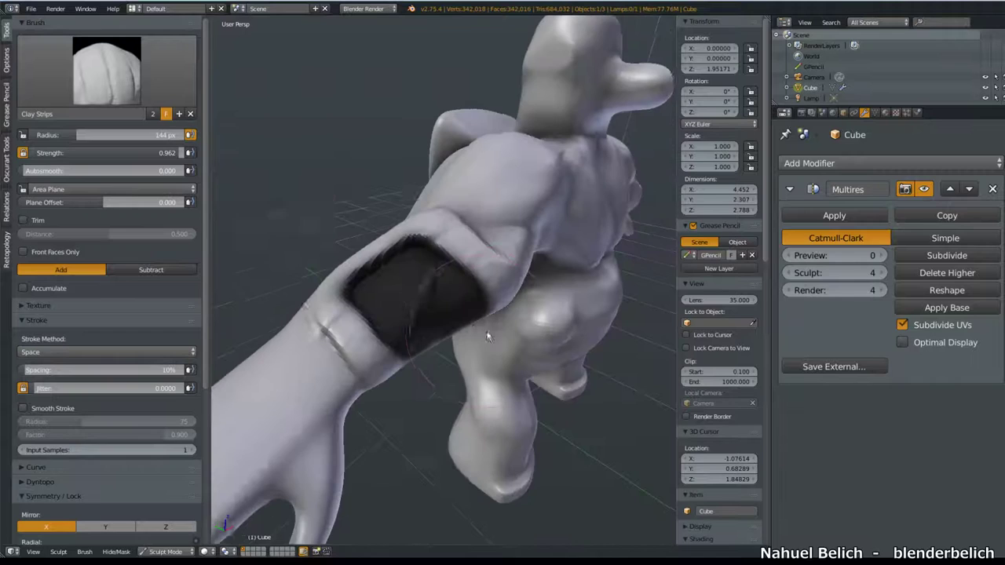
scroll(436, 267, "down", 2)
scroll(393, 250, "down", 2)
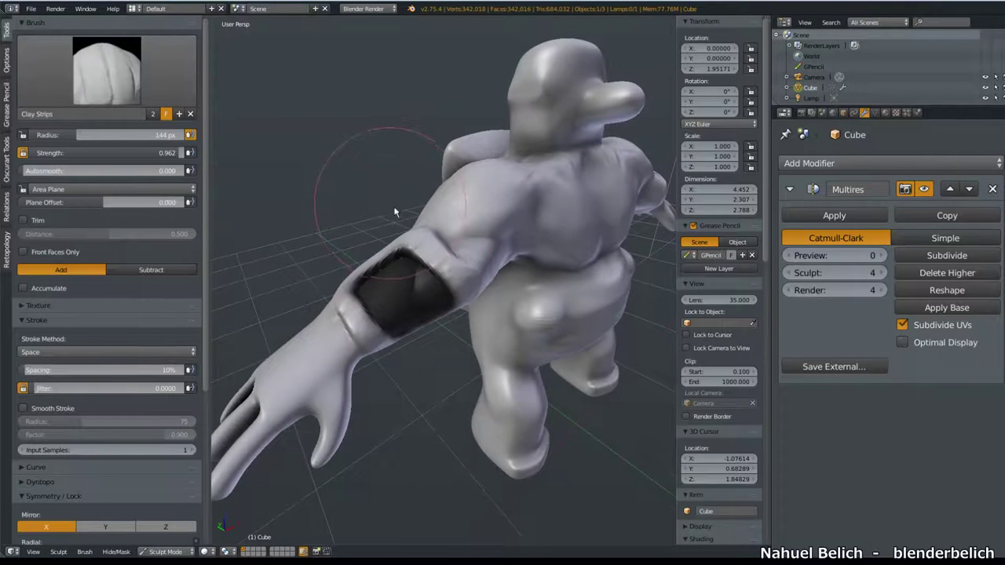
Inspect the masked arm from another angle and bring up the brush selector
scroll(413, 251, "up", 1)
scroll(413, 255, "down", 1)
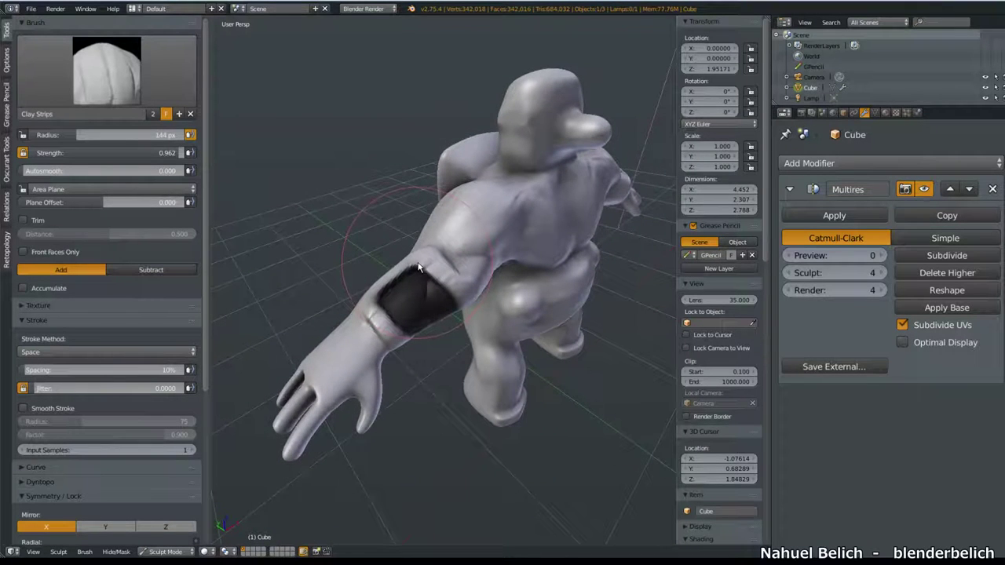
scroll(398, 297, "up", 3)
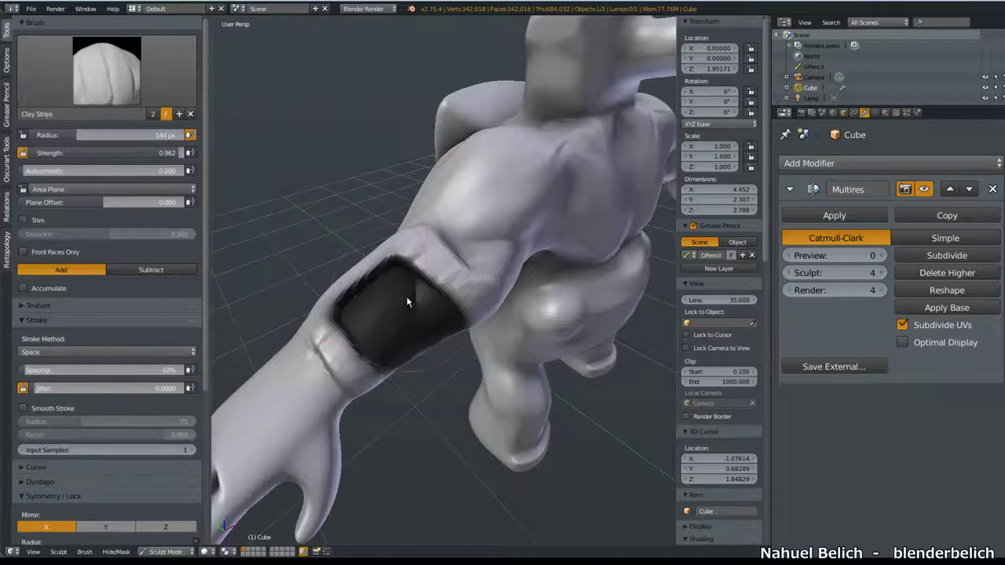
mouse_move(395, 285)
middle_mouse_down()
mouse_move(402, 309)
mouse_move(389, 271)
middle_mouse_up()
left_click(90, 85)
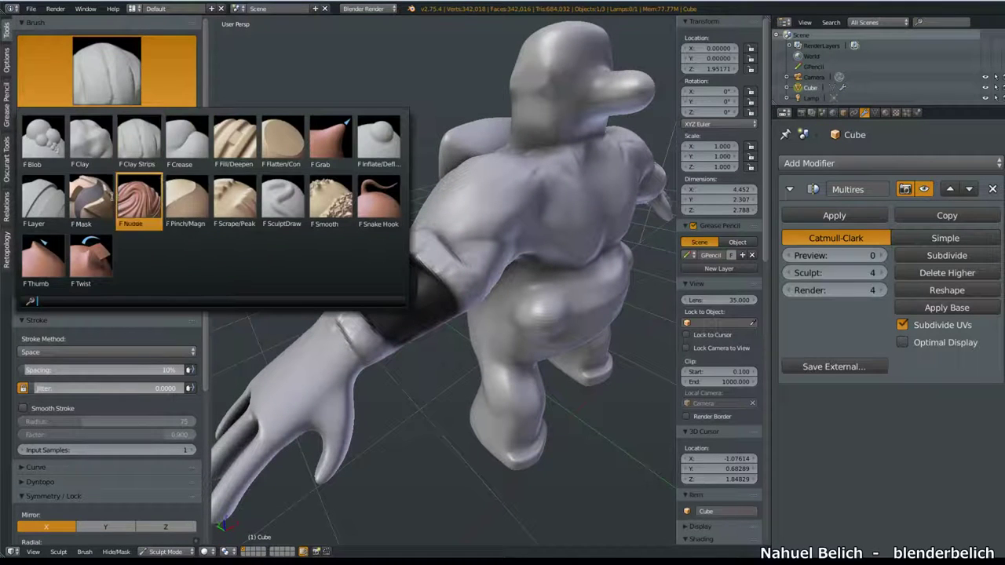
Erase the left part of the forearm mask with the Mask brush in Subtract mode
left_click(100, 196)
mouse_move(427, 269)
middle_mouse_down()
mouse_move(376, 298)
mouse_move(407, 298)
middle_mouse_up()
scroll(372, 303, "up", 2)
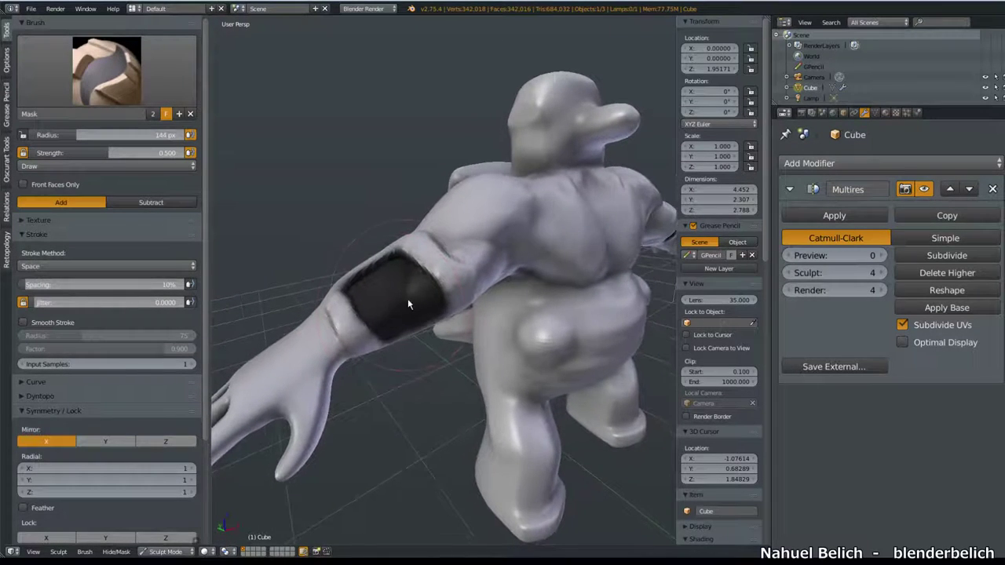
left_click(151, 202)
mouse_move(236, 166)
middle_mouse_down()
mouse_move(403, 265)
mouse_move(361, 333)
middle_mouse_up()
left_click_drag(366, 330, 306, 286)
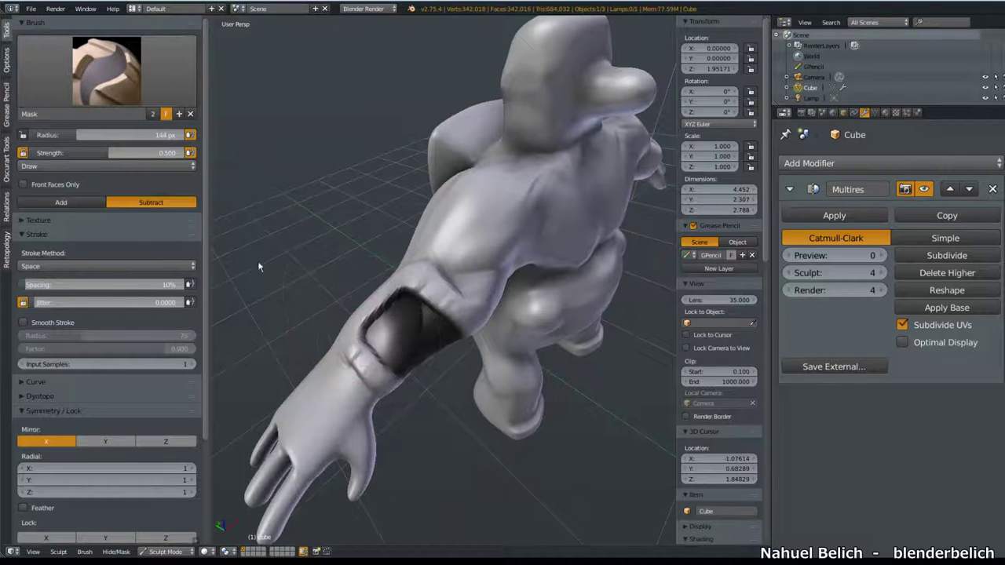
mouse_move(377, 345)
middle_mouse_down()
mouse_move(369, 314)
mouse_move(346, 299)
middle_mouse_up()
Extend the mask band down the arm toward the wrist in Add mode
left_click(60, 201)
mouse_move(267, 204)
middle_mouse_down()
mouse_move(411, 265)
mouse_move(407, 236)
mouse_move(398, 259)
middle_mouse_up()
scroll(412, 259, "up", 2)
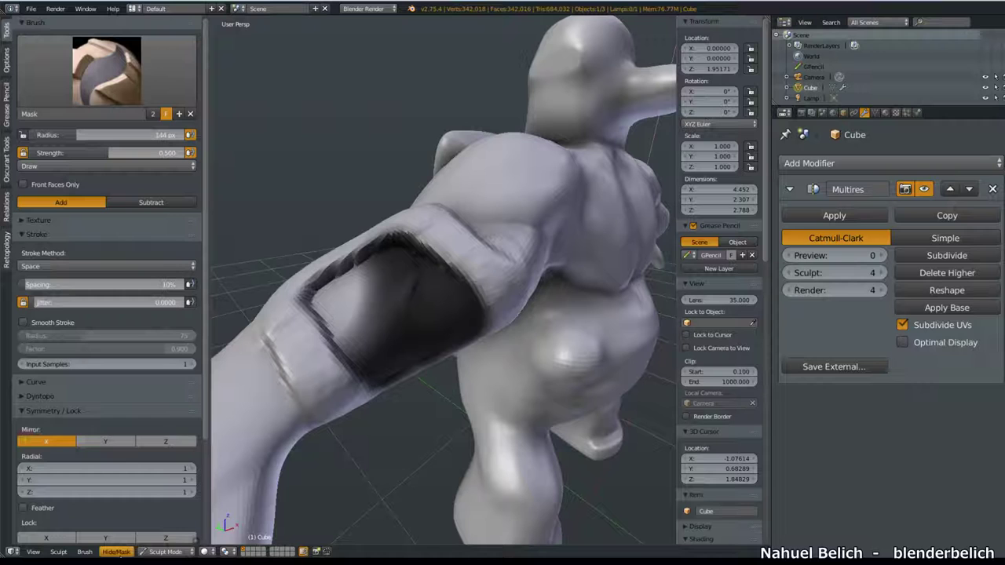
left_click(118, 554)
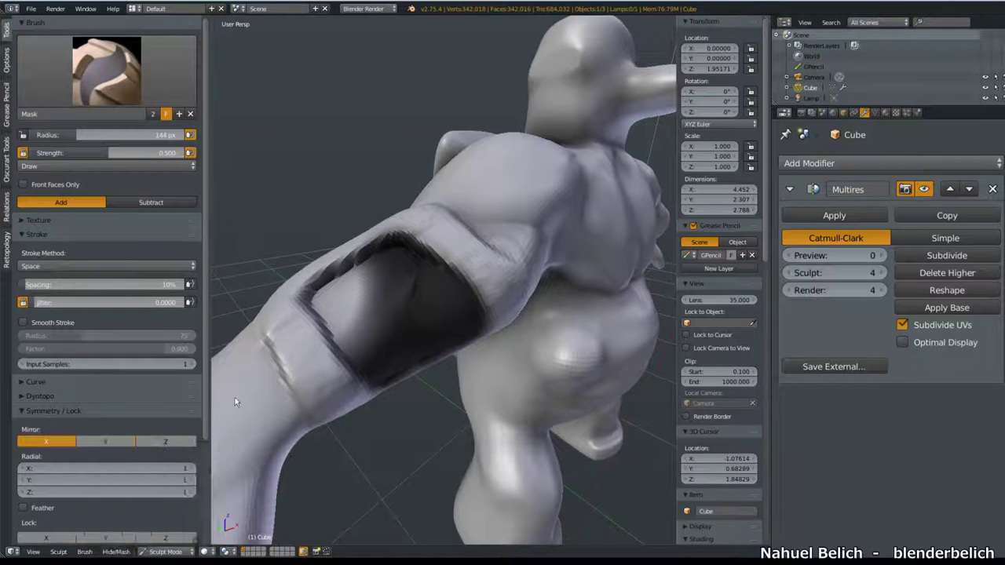
left_click_drag(234, 397, 309, 438)
mouse_move(308, 438)
middle_mouse_down()
mouse_move(336, 405)
mouse_move(310, 393)
mouse_move(316, 350)
mouse_move(415, 298)
mouse_move(372, 354)
middle_mouse_up()
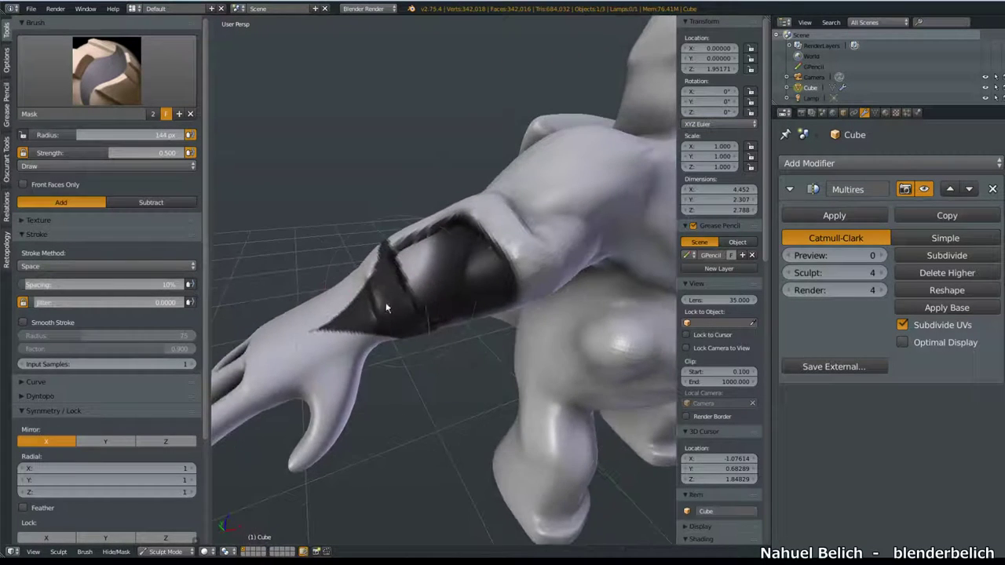
Choose the Mask Lasso Gesture tool through the 'mask' command search
key("space")
type("ma")
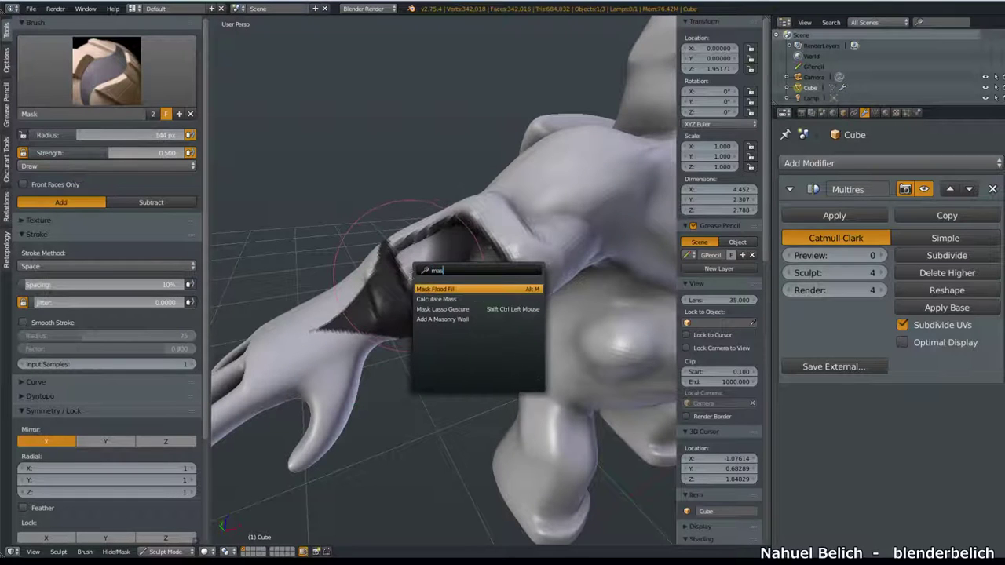
type("sk")
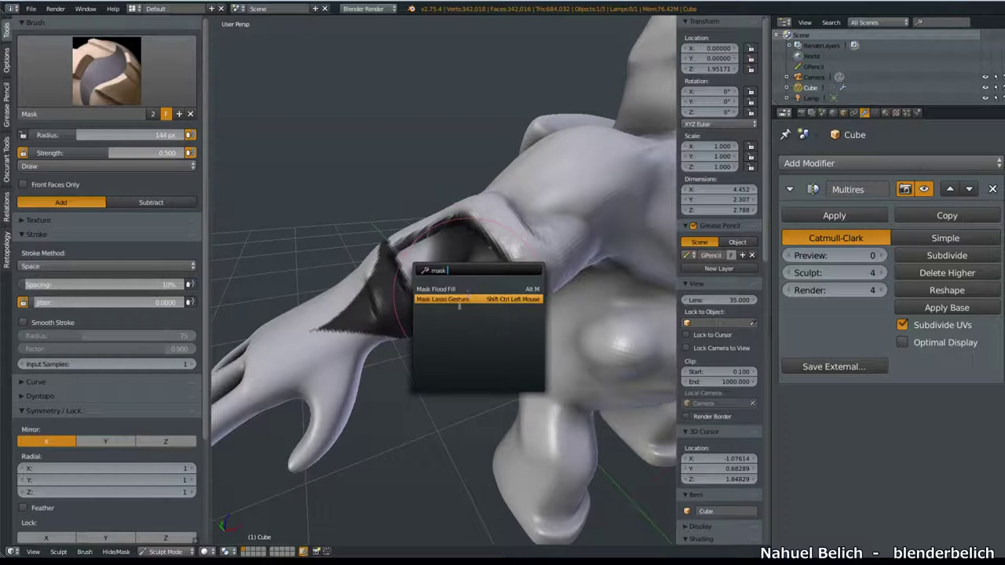
left_click(468, 299)
Lasso-mask the upper arm, hand, wrist and a finger
left_click_drag(482, 187, 367, 328)
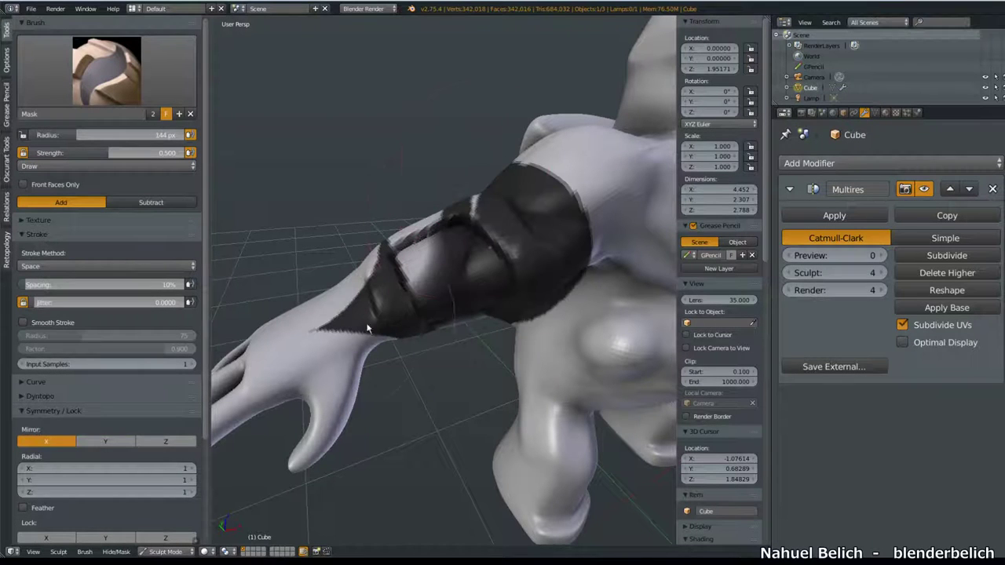
left_click_drag(241, 398, 355, 389)
left_click_drag(364, 440, 338, 335)
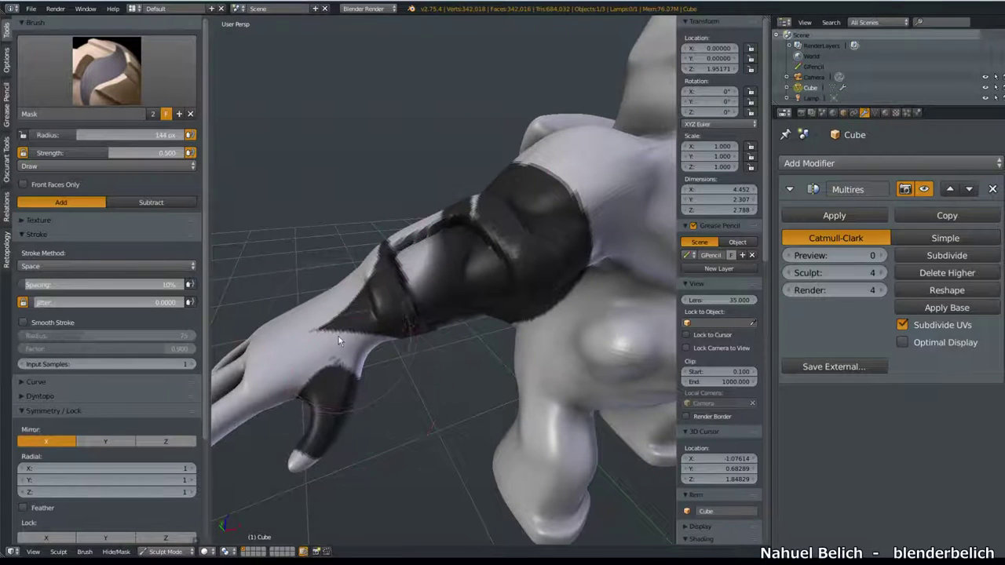
left_click_drag(288, 269, 283, 261)
scroll(349, 264, "down", 5)
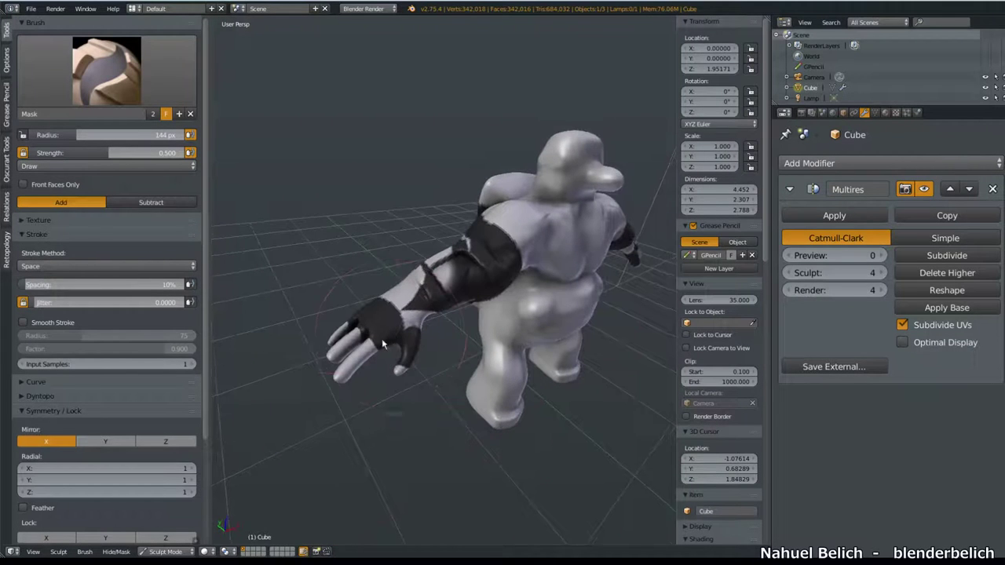
scroll(348, 336, "up", 5)
Lasso-mask the entire hand, then try Fill Mask and undo it
scroll(347, 332, "down", 5)
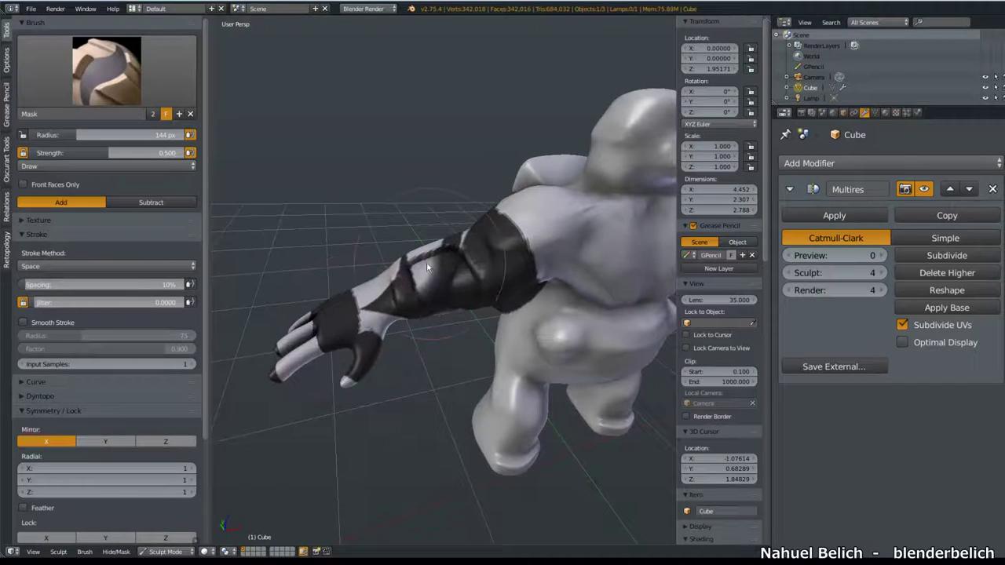
left_click_drag(427, 262, 426, 391, "ctrl+shift")
scroll(406, 316, "up", 5)
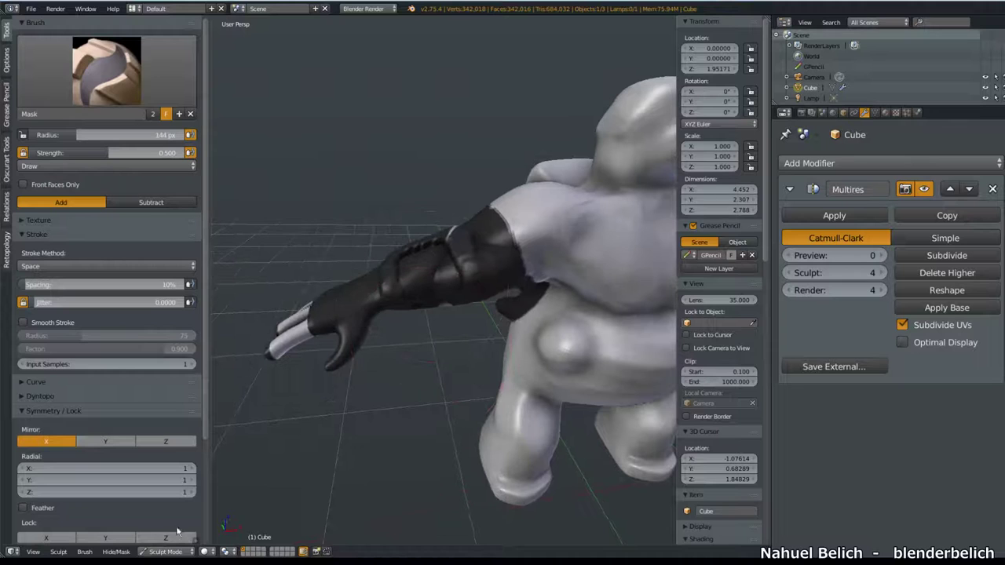
left_click(115, 552)
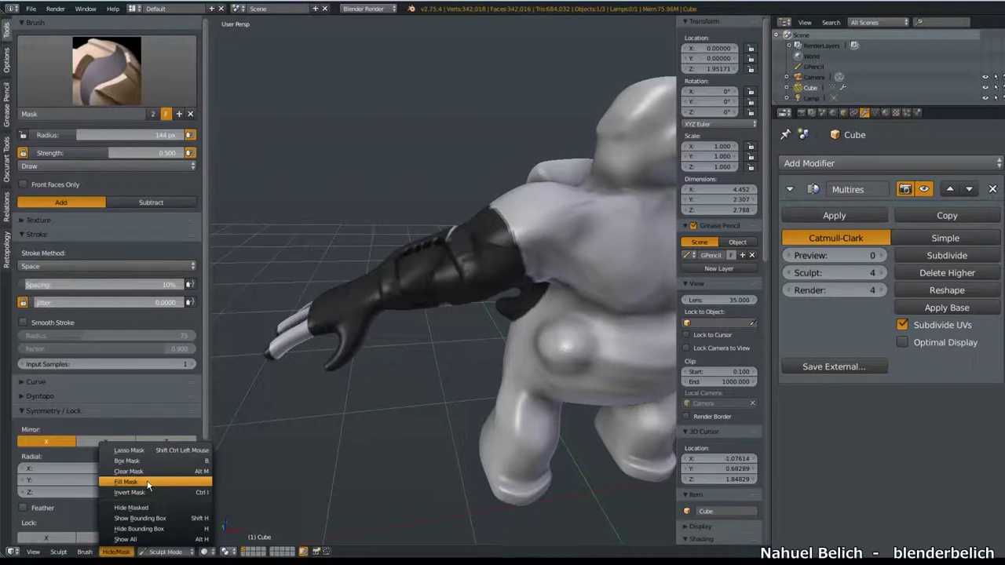
left_click(154, 482)
key("ctrl+z")
Try Invert Mask and revert it, then clear the mask from the whole mesh
mouse_move(410, 330)
middle_mouse_down()
mouse_move(438, 328)
mouse_move(370, 325)
mouse_move(298, 418)
middle_mouse_up()
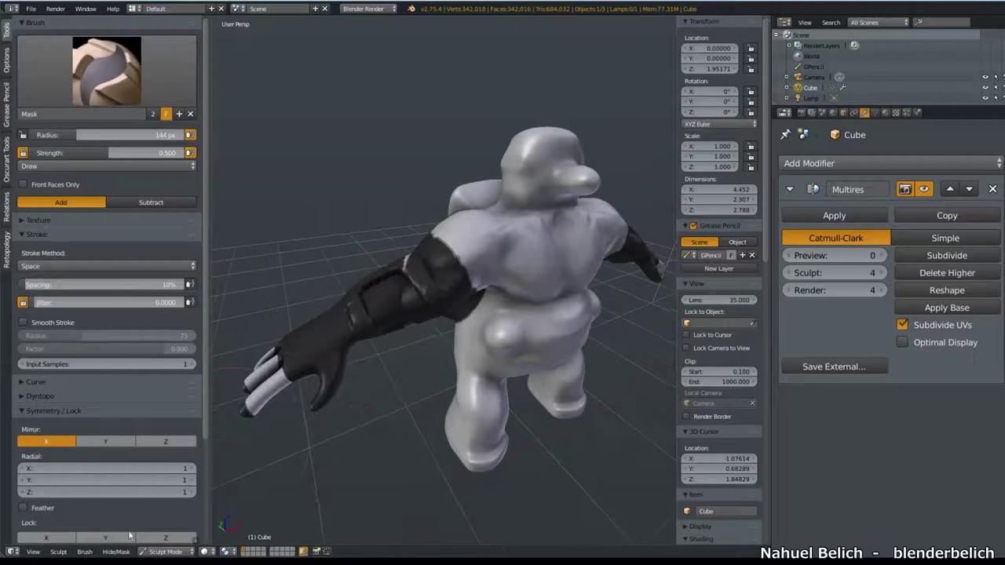
left_click(117, 552)
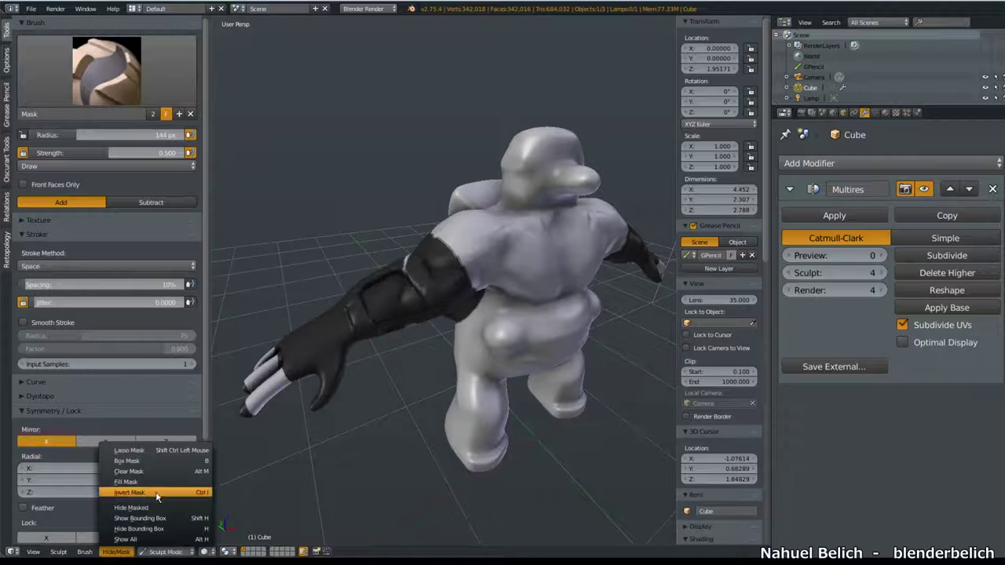
left_click(157, 493)
key("ctrl+i")
left_click(116, 551)
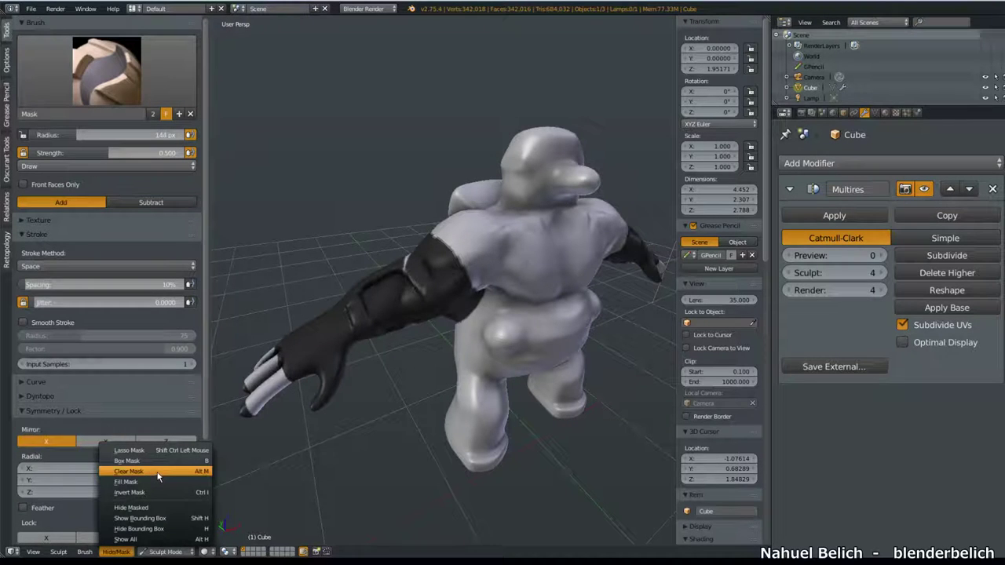
left_click(158, 472)
Build up clay on the arm with the Clay Strips brush
mouse_move(548, 289)
middle_mouse_down()
mouse_move(493, 344)
mouse_move(489, 319)
mouse_move(416, 352)
mouse_move(432, 341)
mouse_move(408, 338)
middle_mouse_up()
left_click(107, 71)
left_click(95, 153)
left_click_drag(312, 305, 385, 256)
mouse_move(385, 257)
middle_mouse_down()
mouse_move(325, 372)
mouse_move(376, 330)
mouse_move(408, 277)
mouse_move(553, 269)
mouse_move(486, 220)
mouse_move(449, 149)
mouse_move(440, 245)
middle_mouse_up()
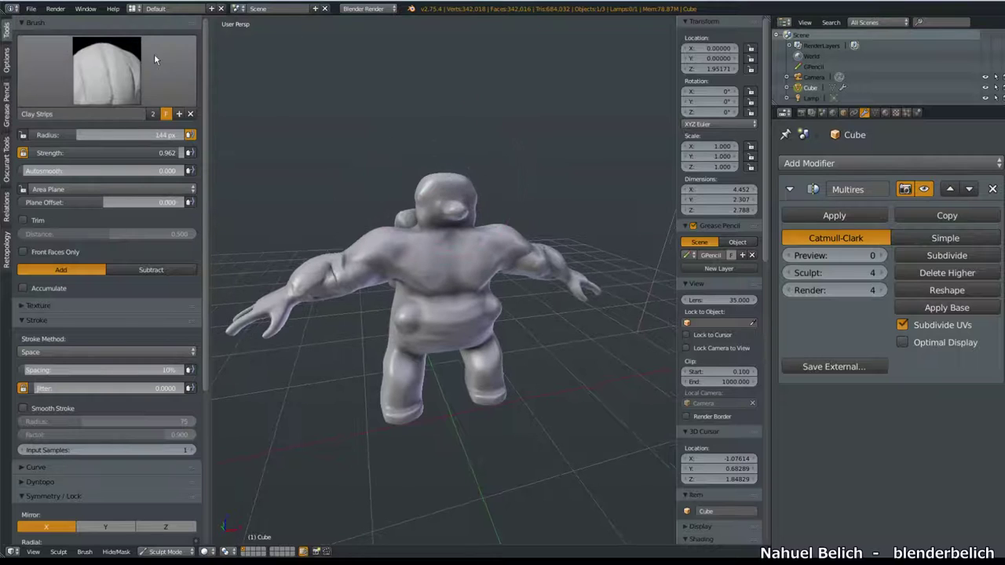
Select the Crease brush and shrink its radius
left_click(145, 63)
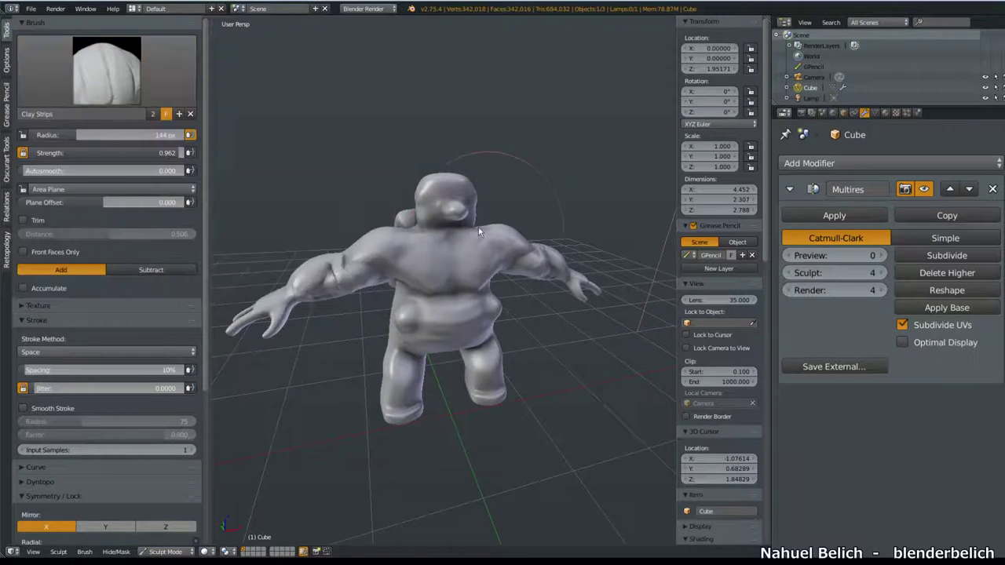
left_click(108, 90)
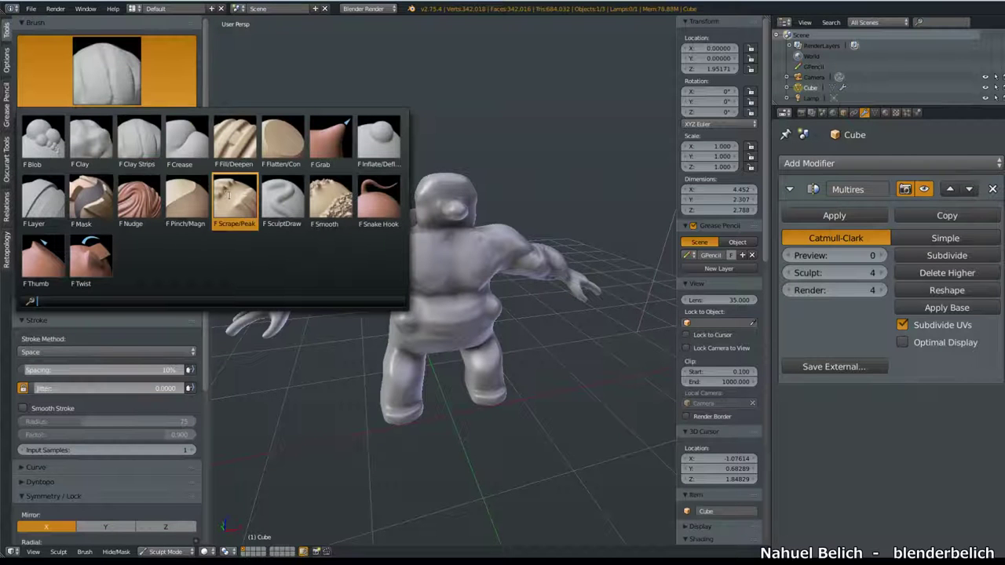
left_click(179, 140)
middle_click_drag(330, 346, 359, 349)
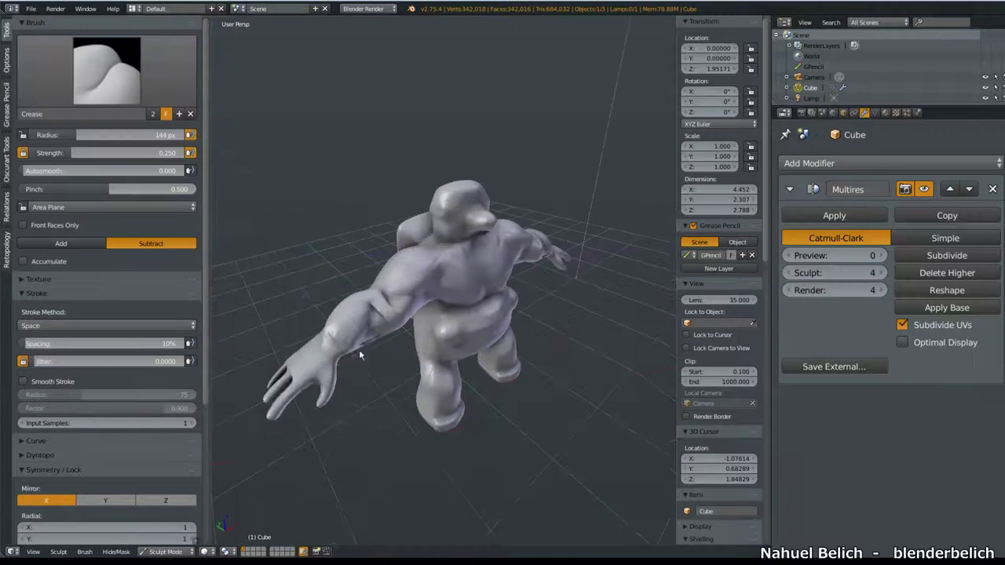
scroll(409, 269, "up", 5)
key("f")
left_click(377, 295)
scroll(377, 294, "up", 2)
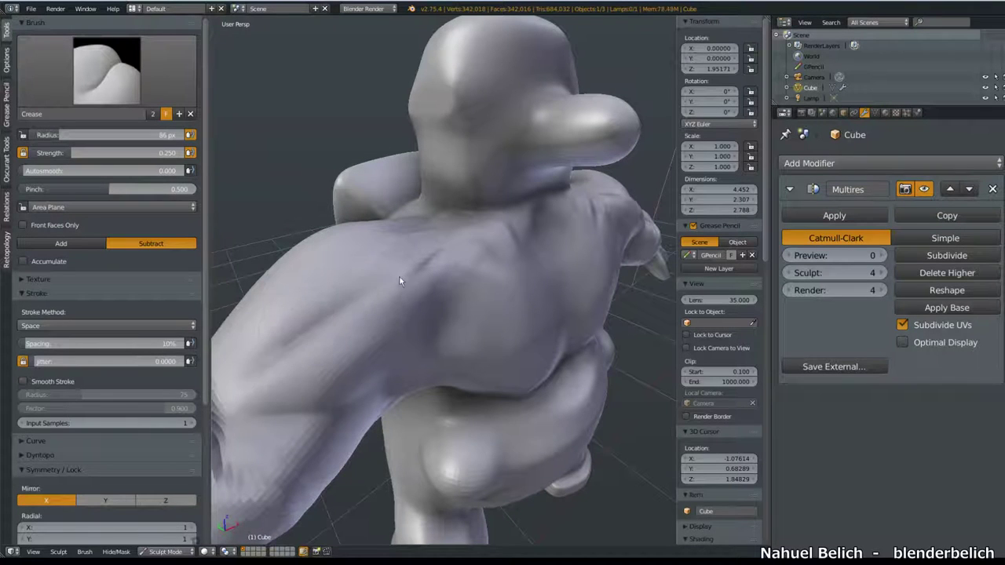
mouse_move(316, 355)
middle_mouse_down()
mouse_move(348, 329)
mouse_move(391, 341)
middle_mouse_up()
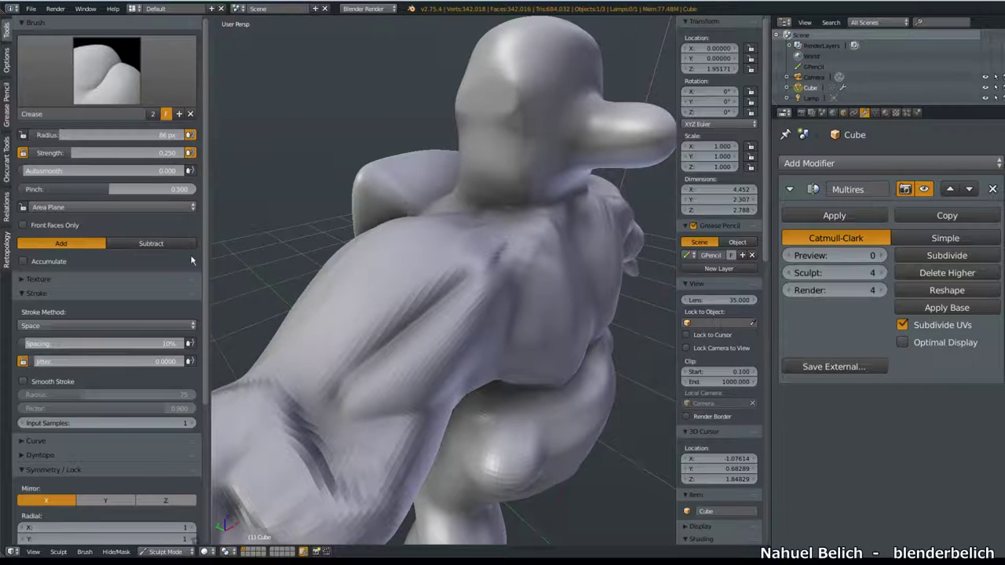
Crease the diagonal torso fold and a dent into the belly fold
left_click_drag(475, 298, 426, 347)
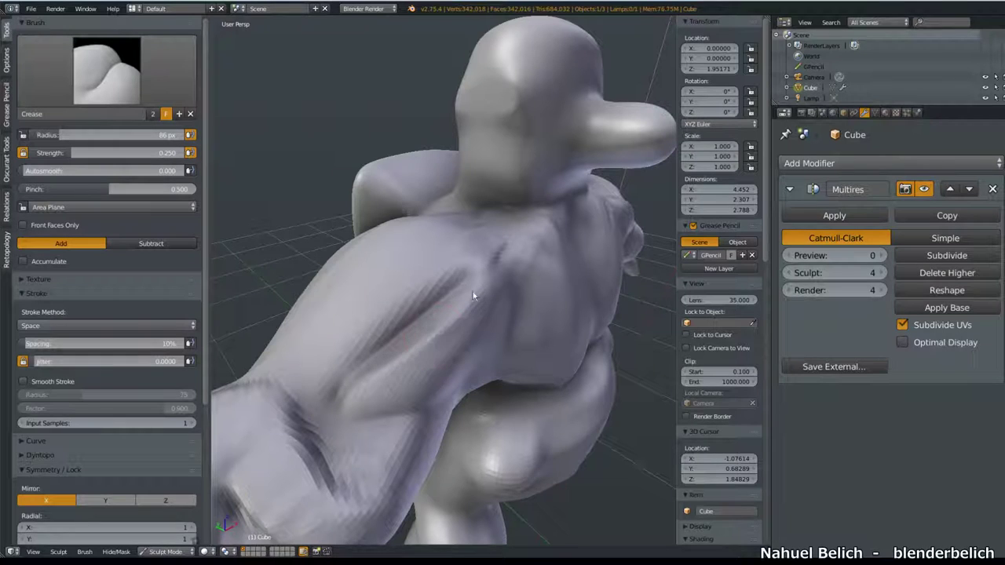
middle_click_drag(435, 346, 377, 361)
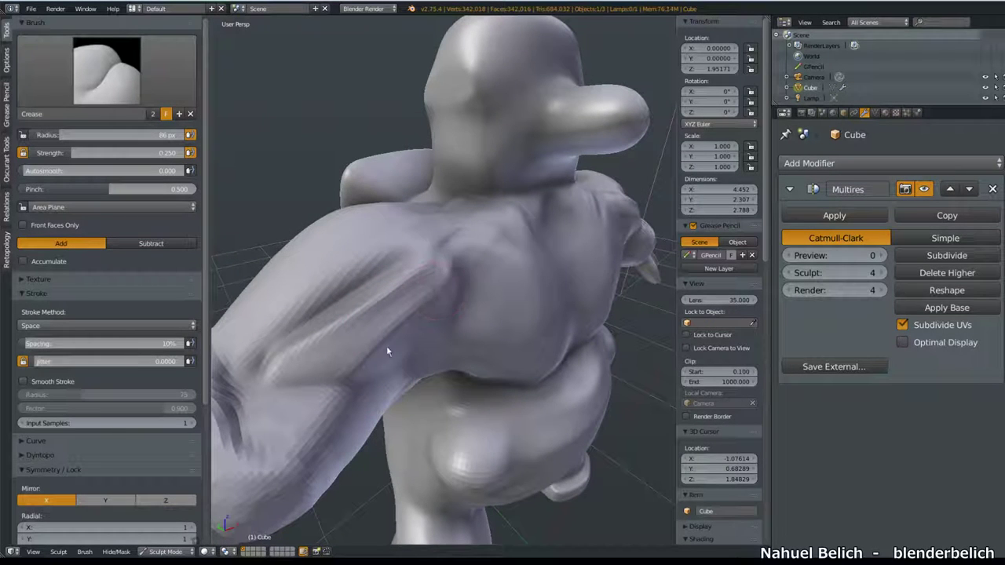
middle_click_drag(401, 321, 538, 186)
left_click_drag(538, 186, 562, 167)
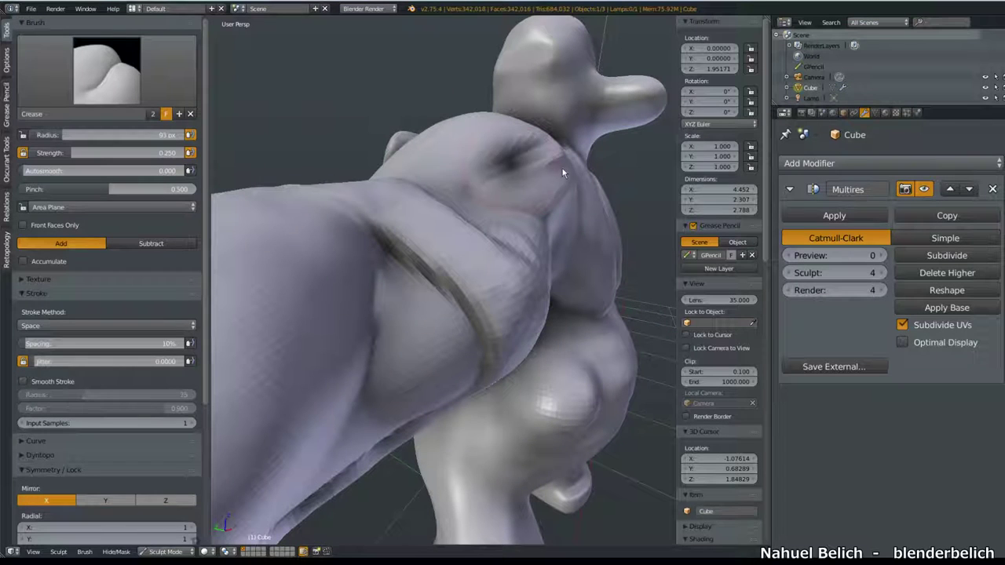
Add a new Grease Pencil layer and sketch a guide mark on the shoulder
key("f")
left_click(566, 161)
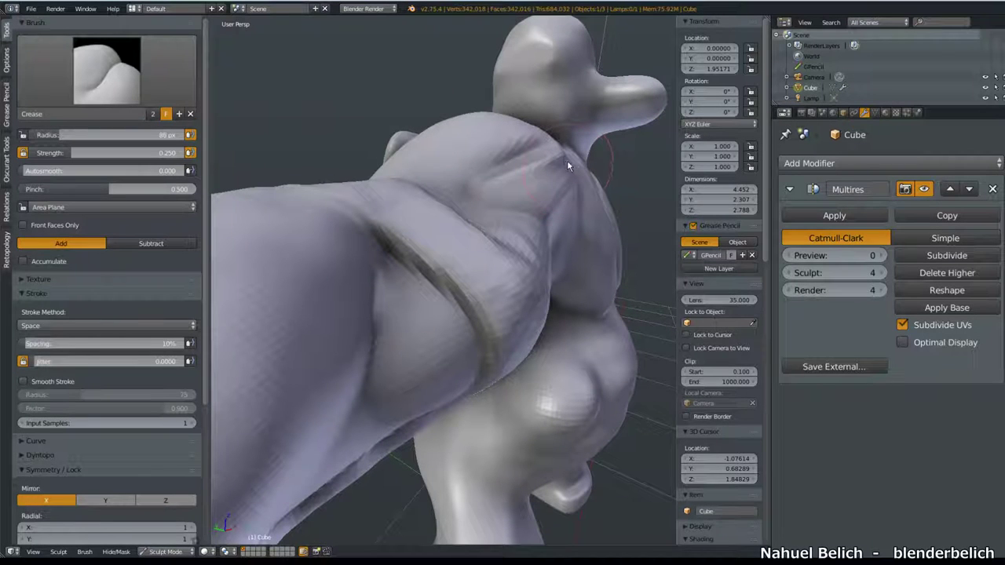
left_click_drag(578, 172, 562, 152)
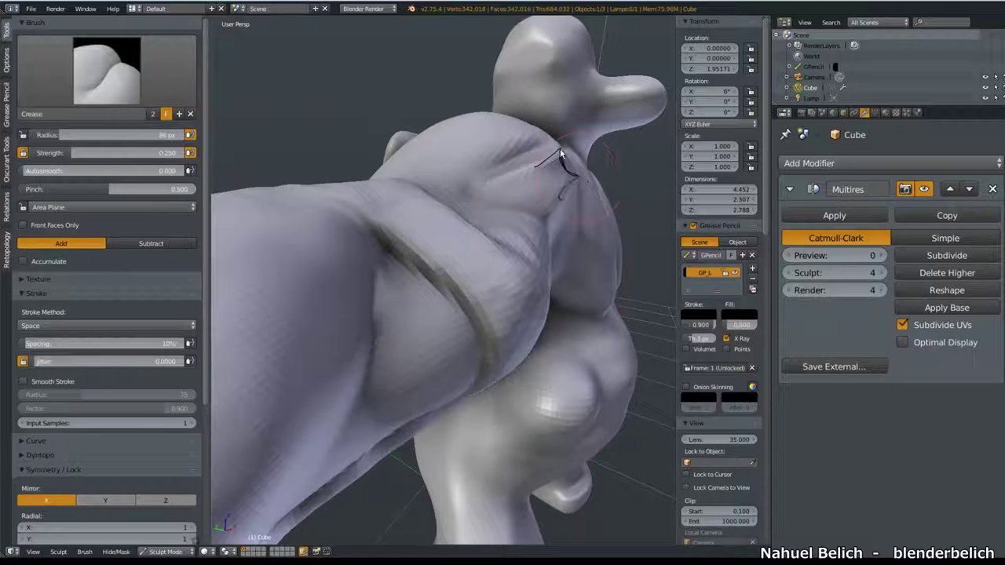
Orbit and zoom around the marked shoulder area, then bring up the sculpt brush palette
middle_click_drag(569, 167, 559, 174)
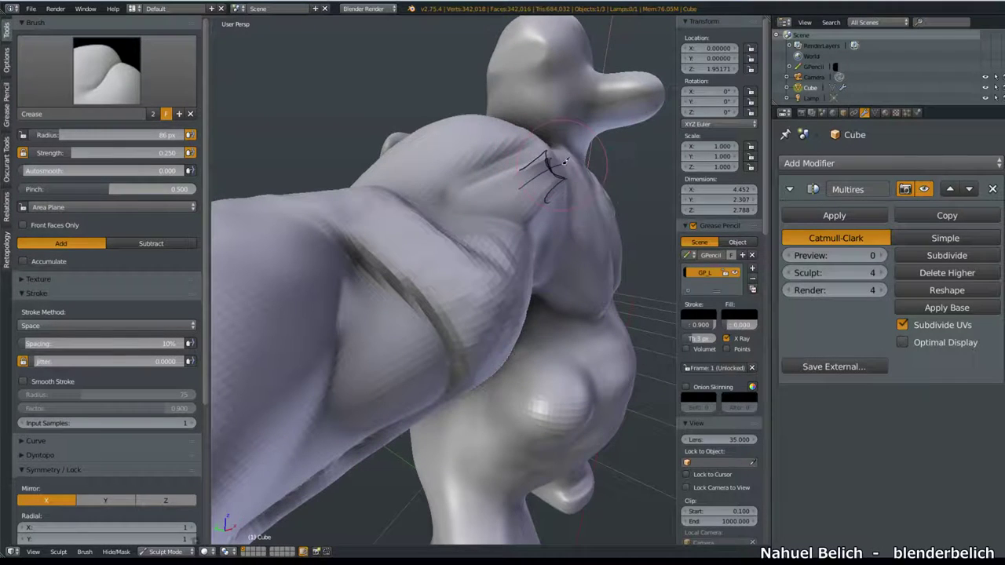
scroll(549, 172, "up", 5)
scroll(543, 192, "down", 5)
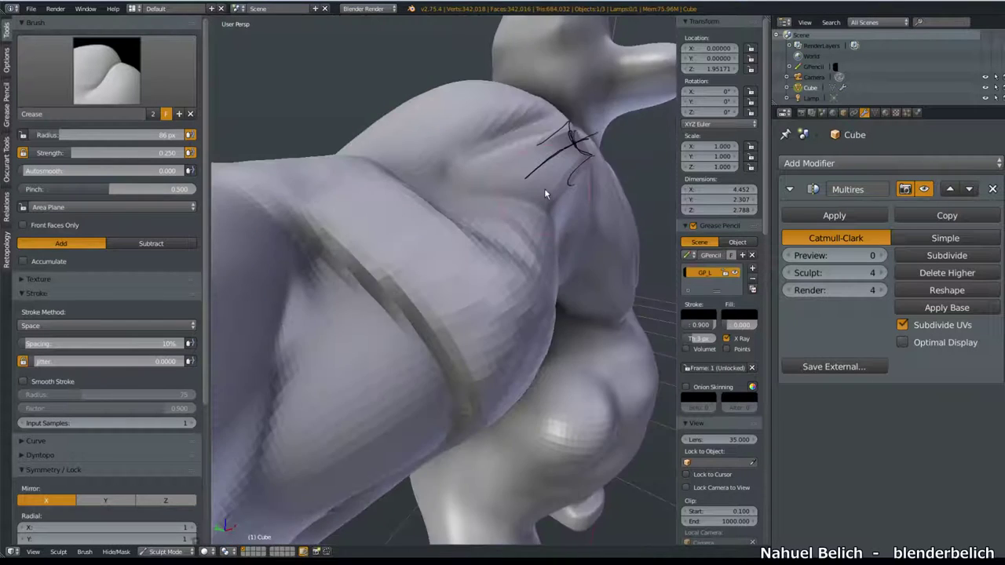
scroll(540, 198, "up", 2)
scroll(535, 202, "up", 4)
scroll(518, 208, "down", 4)
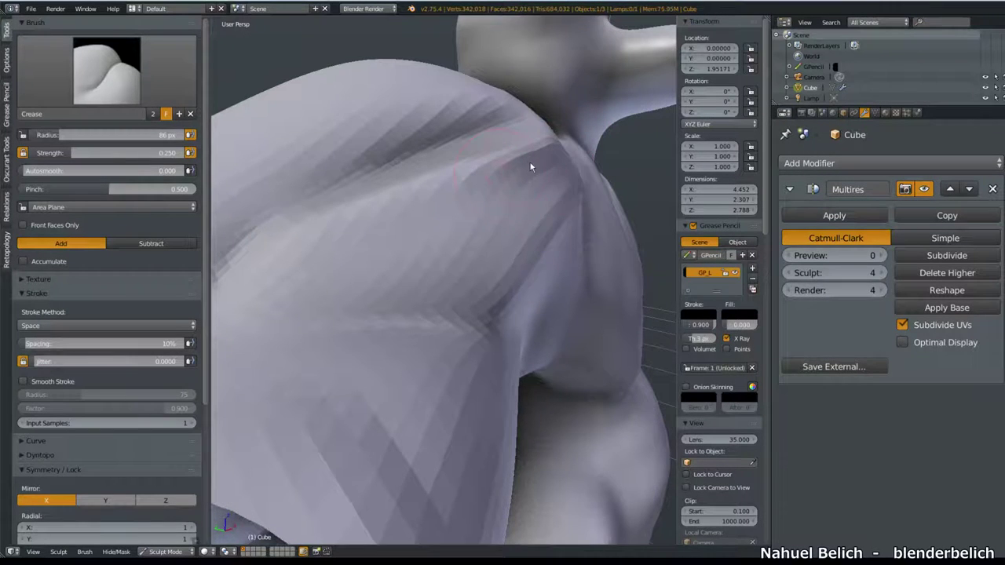
scroll(531, 166, "down", 5)
scroll(410, 274, "up", 3)
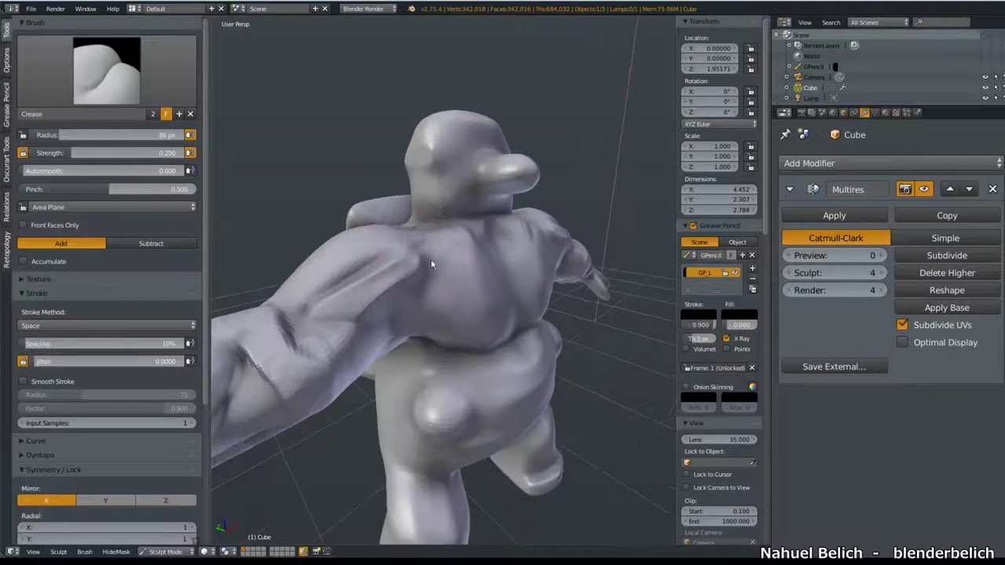
middle_click_drag(431, 265, 427, 272)
left_click(125, 69)
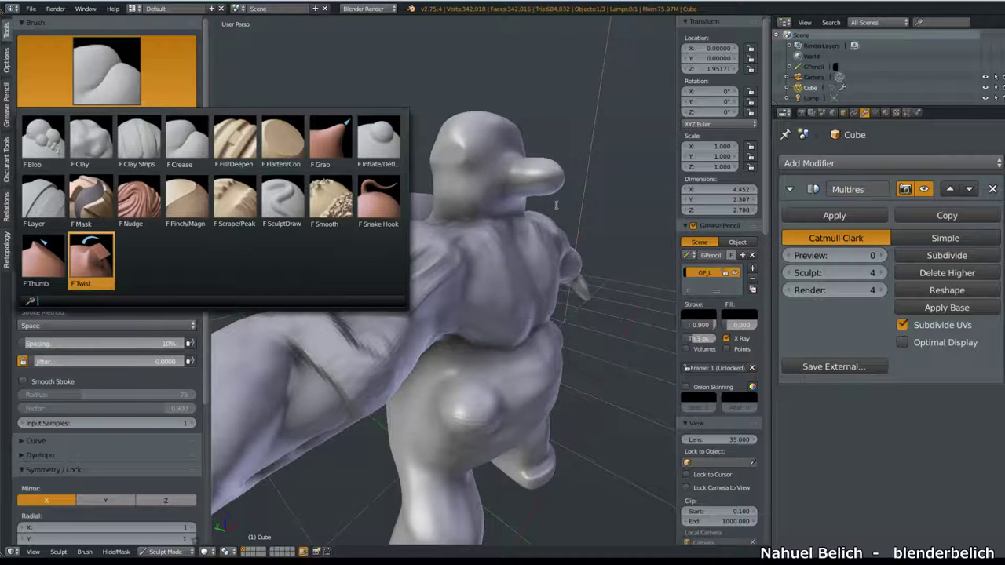
Switch to the Twist brush, expand its Curve falloff settings, and set its radius to 247 px
left_click(77, 250)
mouse_move(348, 213)
middle_mouse_down()
mouse_move(519, 175)
mouse_move(452, 208)
mouse_move(444, 197)
mouse_move(395, 232)
mouse_move(455, 223)
middle_mouse_up()
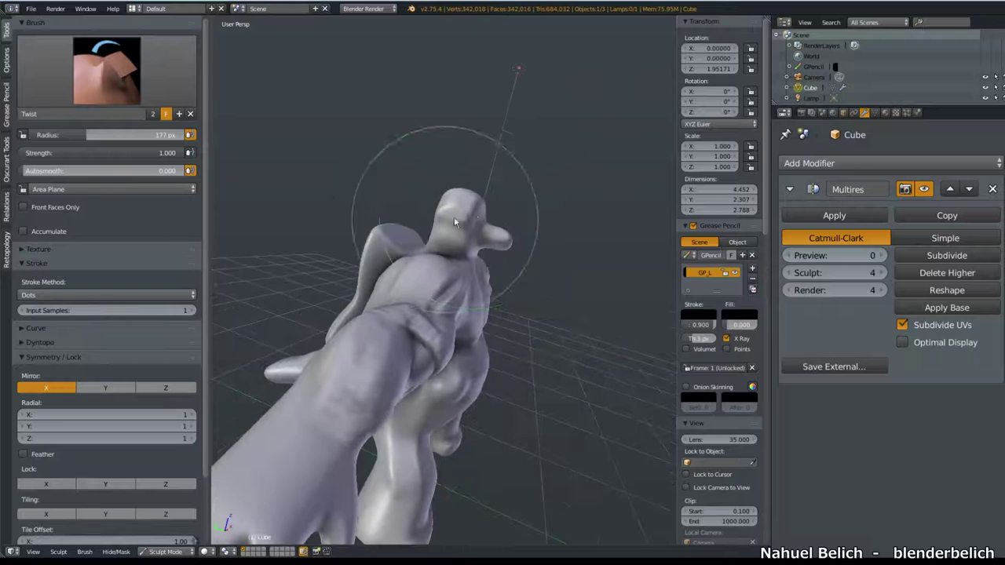
mouse_move(491, 225)
left_mouse_down()
mouse_move(530, 240)
mouse_move(539, 219)
mouse_move(531, 213)
left_mouse_up()
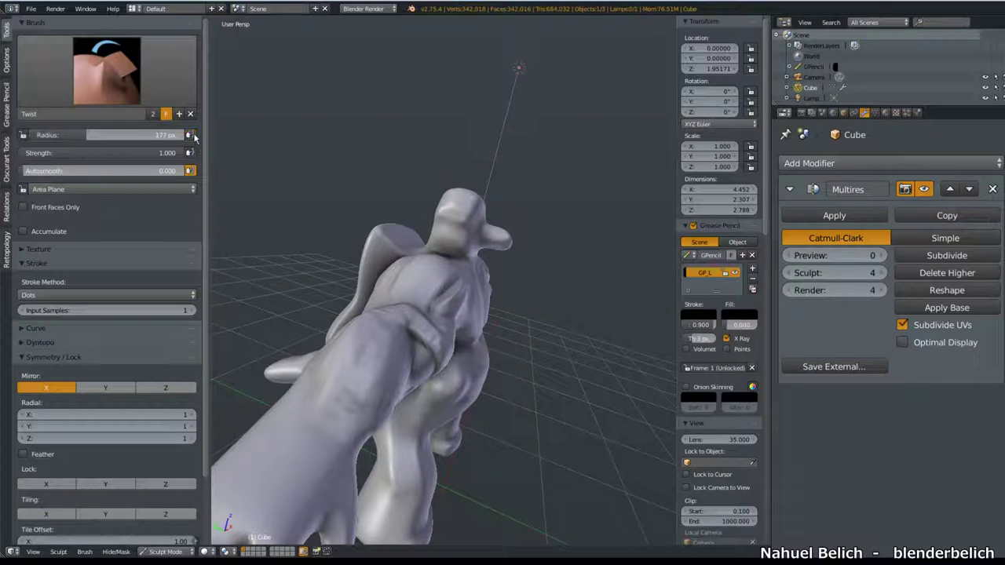
scroll(171, 215, "down", 3)
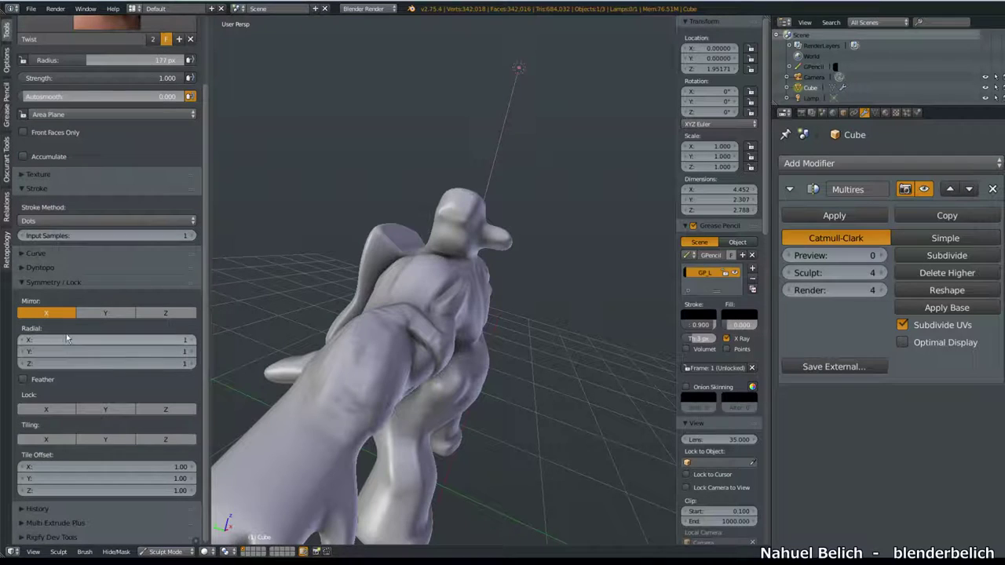
left_click(63, 253)
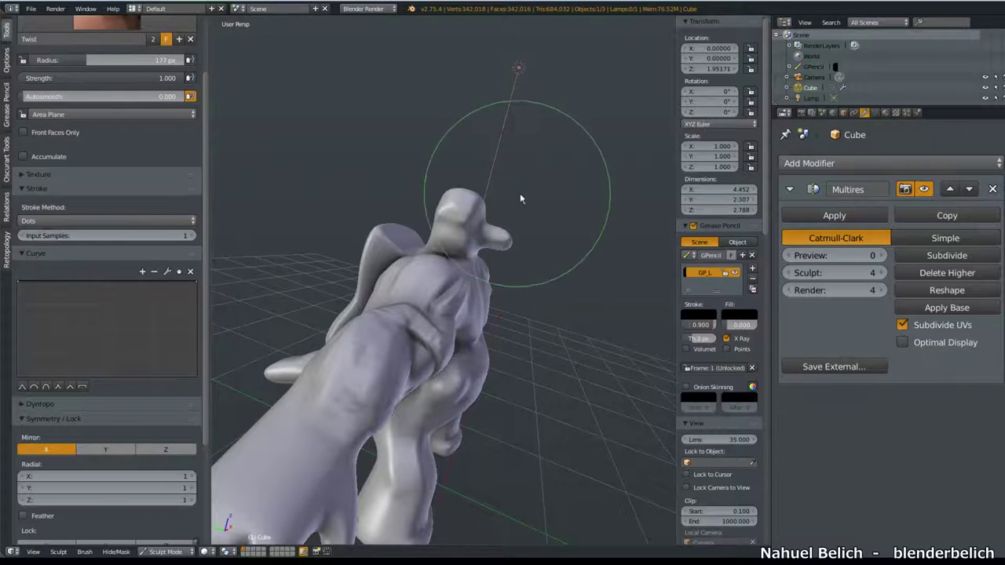
key("f")
left_click(502, 217)
Box-mask the creature's head from a front view
mouse_move(502, 216)
middle_mouse_down()
mouse_move(425, 202)
mouse_move(396, 208)
mouse_move(545, 195)
mouse_move(388, 278)
mouse_move(441, 172)
middle_mouse_up()
key("b")
left_click_drag(318, 137, 442, 231)
mouse_move(402, 249)
middle_mouse_down()
mouse_move(437, 329)
mouse_move(460, 313)
mouse_move(420, 289)
mouse_move(495, 230)
mouse_move(513, 187)
mouse_move(362, 269)
mouse_move(406, 261)
mouse_move(372, 295)
mouse_move(388, 247)
mouse_move(307, 359)
mouse_move(415, 281)
mouse_move(374, 420)
mouse_move(429, 351)
mouse_move(453, 245)
middle_mouse_up()
Invert the mask so only the head is editable and twist the head into a new shape
key("ctrl+i")
mouse_move(443, 242)
left_mouse_down()
mouse_move(628, 212)
mouse_move(585, 177)
left_mouse_up()
mouse_move(444, 243)
left_mouse_down()
mouse_move(642, 325)
mouse_move(589, 153)
left_mouse_up()
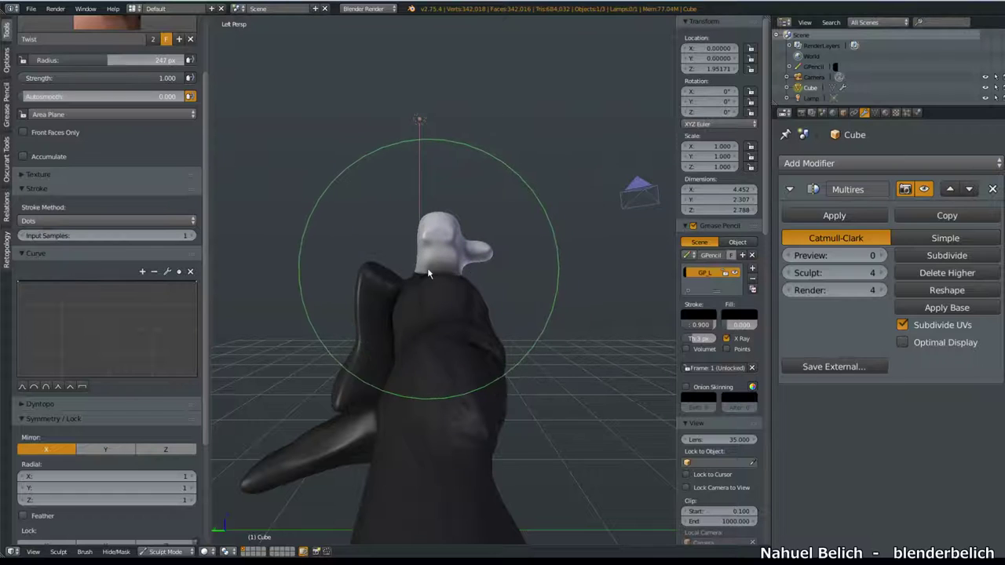
mouse_move(429, 273)
left_mouse_down()
mouse_move(631, 313)
mouse_move(615, 223)
left_mouse_up()
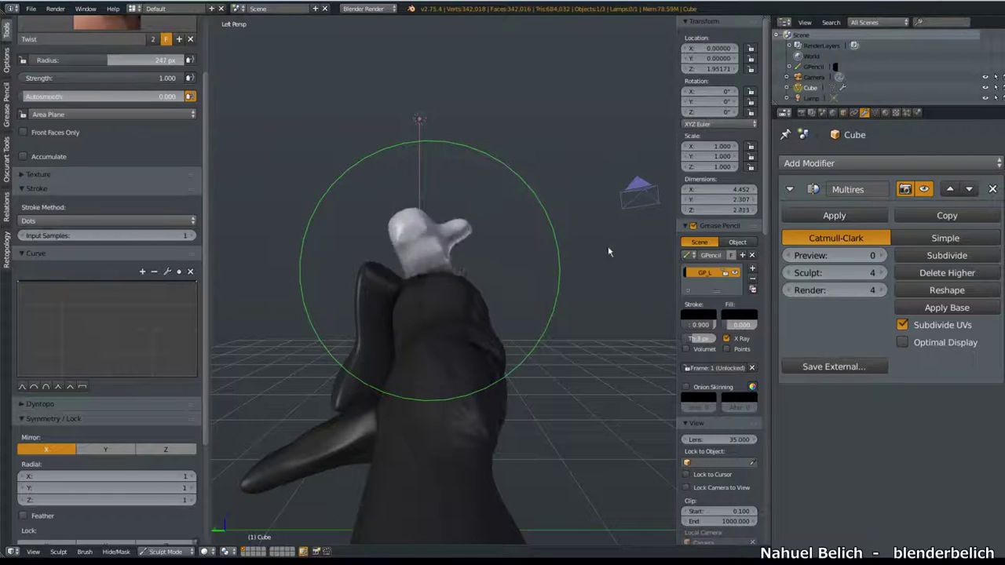
mouse_move(442, 255)
left_mouse_down()
mouse_move(595, 82)
mouse_move(445, 263)
mouse_move(455, 258)
left_mouse_up()
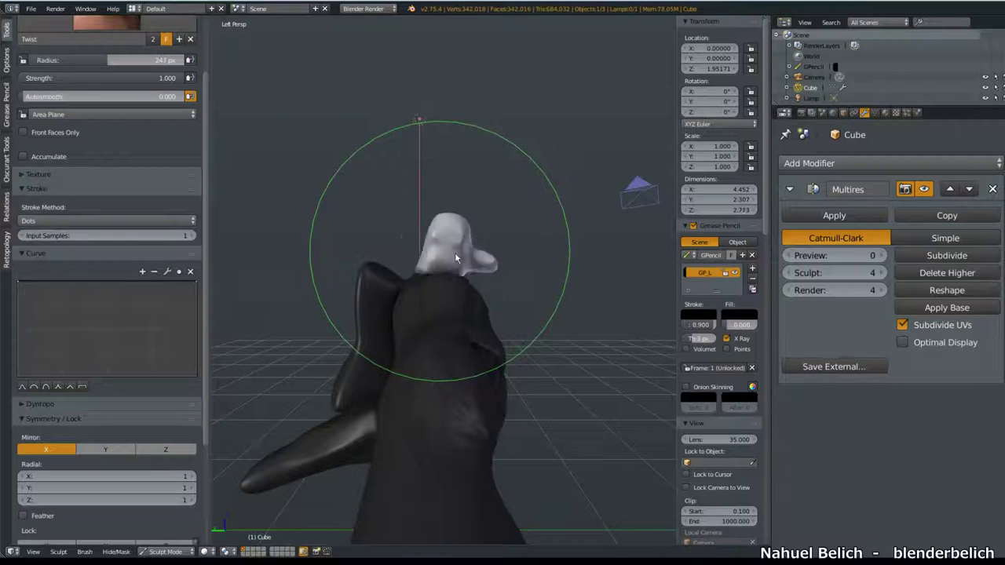
mouse_move(495, 230)
left_mouse_down()
mouse_move(654, 83)
mouse_move(604, 170)
mouse_move(461, 141)
mouse_move(601, 337)
mouse_move(601, 381)
mouse_move(538, 40)
mouse_move(629, 208)
mouse_move(597, 128)
left_mouse_up()
mouse_move(597, 128)
middle_mouse_down()
mouse_move(527, 249)
mouse_move(488, 283)
mouse_move(386, 287)
mouse_move(440, 282)
middle_mouse_up()
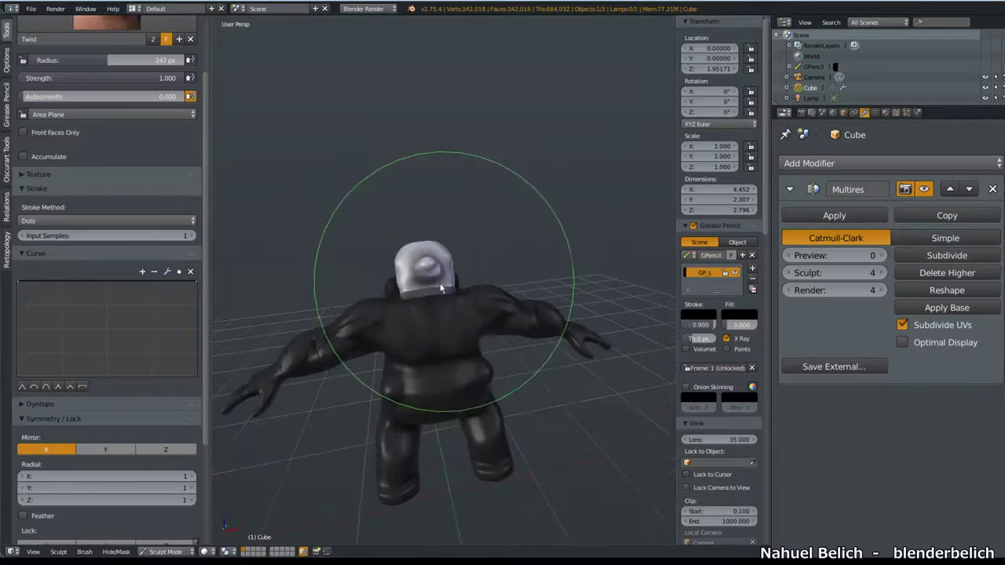
mouse_move(425, 289)
left_mouse_down()
mouse_move(482, 321)
mouse_move(605, 330)
left_mouse_up()
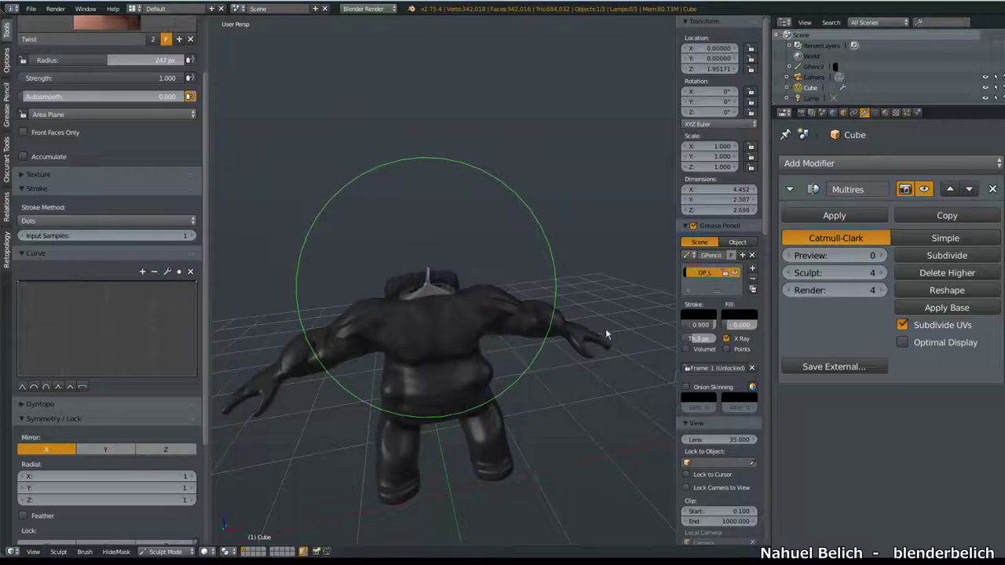
Undo failed twists and pull a spike out of the head, reshaping it into a blob
key("ctrl+z")
mouse_move(541, 341)
middle_mouse_down()
mouse_move(473, 275)
mouse_move(425, 256)
middle_mouse_up()
left_click_drag(384, 252, 485, 216)
mouse_move(484, 217)
middle_mouse_down()
mouse_move(571, 226)
mouse_move(436, 293)
middle_mouse_up()
left_click_drag(436, 294, 417, 262)
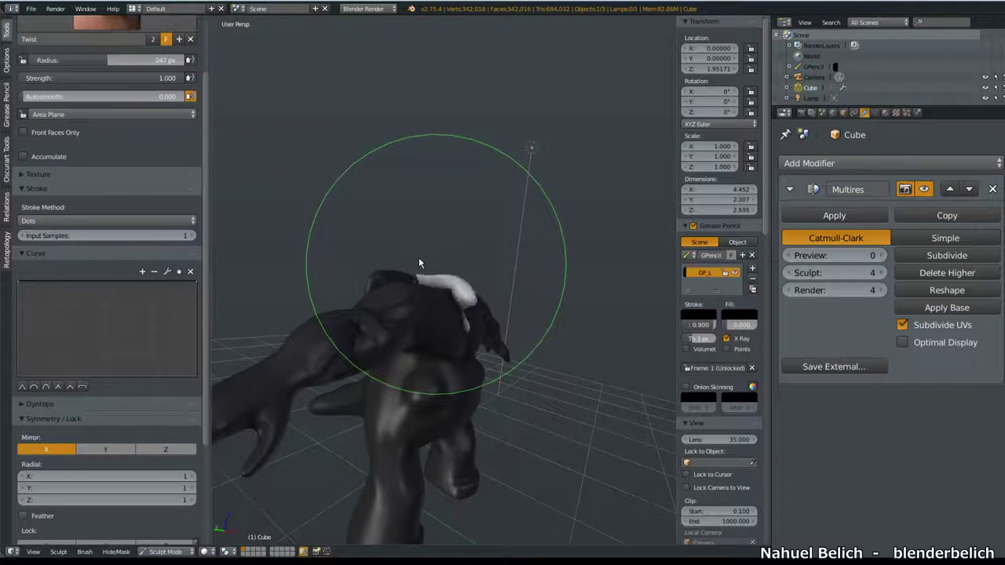
key("ctrl+z")
scroll(97, 399, "down", 3)
mouse_move(500, 285)
middle_mouse_down()
mouse_move(478, 272)
mouse_move(418, 292)
middle_mouse_up()
left_click_drag(438, 294, 422, 291)
Refine the head into a pointed horn-like tip, then clear the mask with Alt+M
mouse_move(427, 288)
middle_mouse_down()
mouse_move(453, 299)
mouse_move(429, 303)
middle_mouse_up()
left_click_drag(429, 303, 431, 297)
middle_click_drag(427, 297, 453, 299)
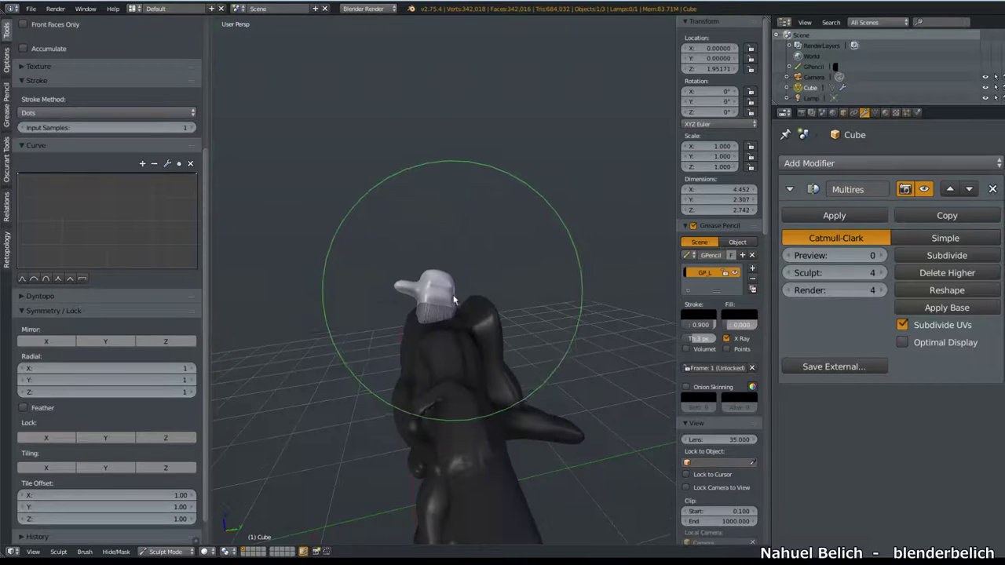
left_click_drag(448, 306, 428, 279)
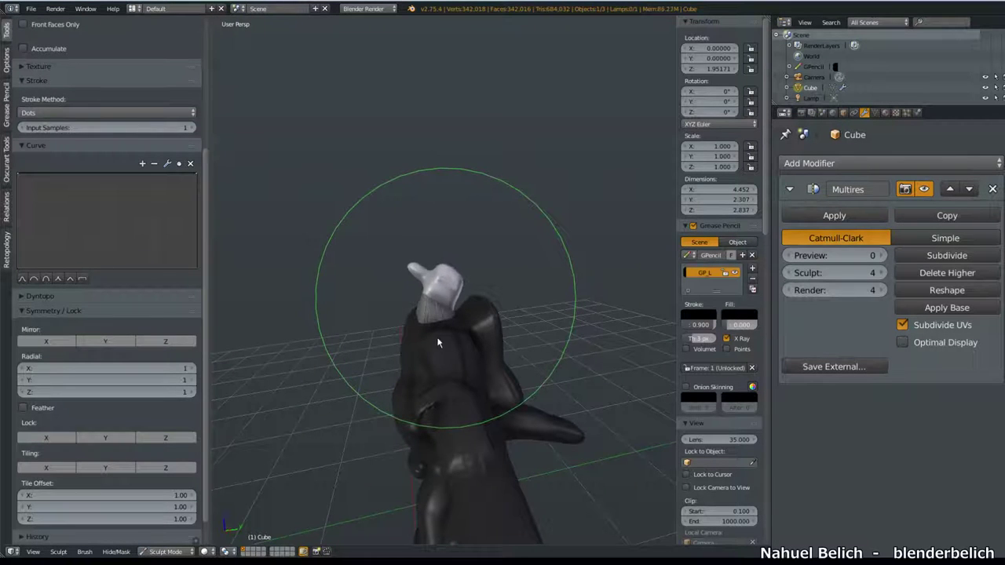
middle_click_drag(428, 279, 515, 326)
mouse_move(426, 312)
middle_mouse_down()
mouse_move(477, 335)
mouse_move(383, 298)
mouse_move(430, 329)
mouse_move(488, 243)
mouse_move(445, 287)
mouse_move(463, 348)
mouse_move(460, 211)
mouse_move(550, 385)
middle_mouse_up()
scroll(480, 230, "up", 2)
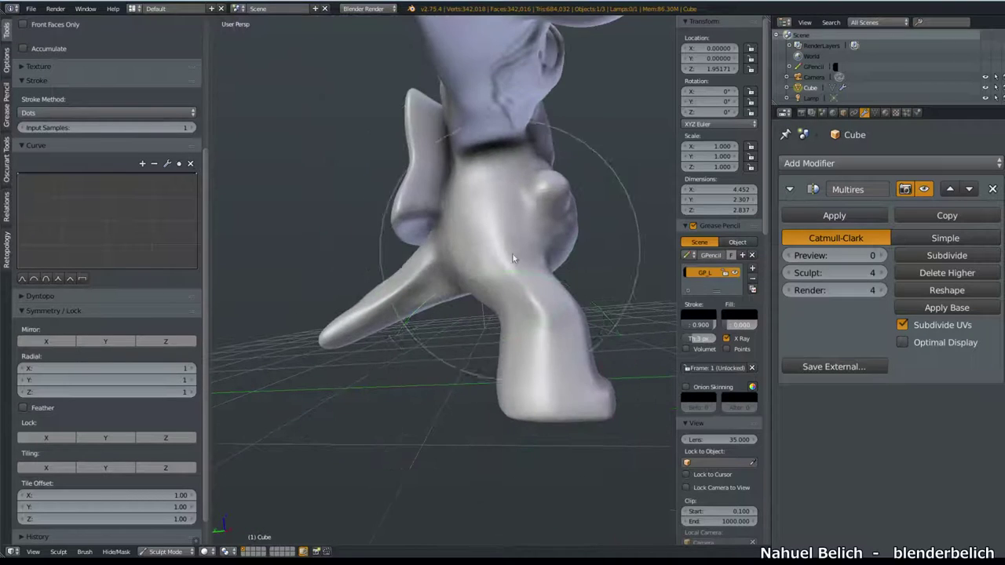
Snap to Right view with Numpad 3 and toggle orthographic projection with Numpad 5
middle_click_drag(512, 257, 471, 299)
scroll(471, 298, "down", 4)
key("KP_3")
middle_click_drag(405, 339, 443, 330)
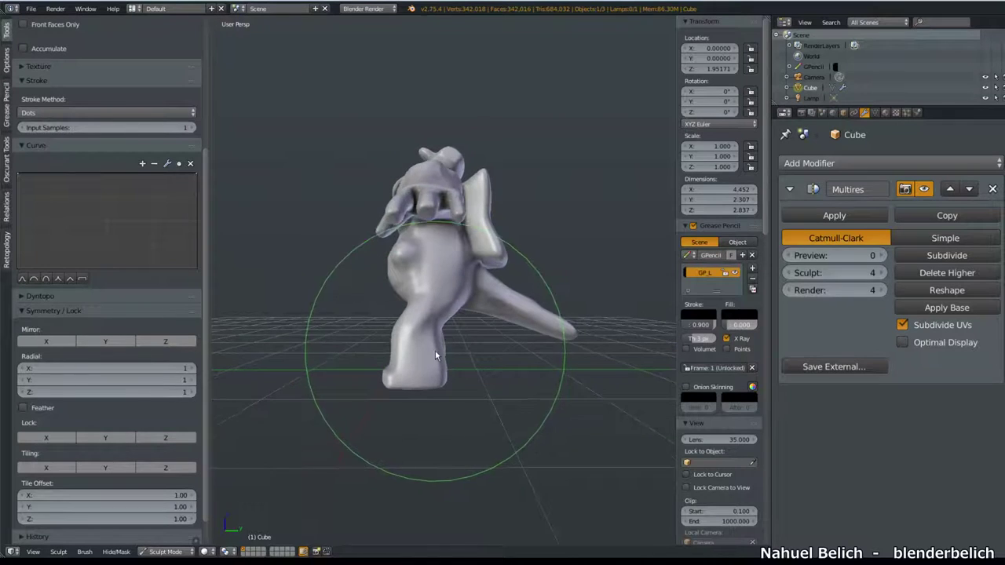
middle_click_drag(441, 378, 435, 338)
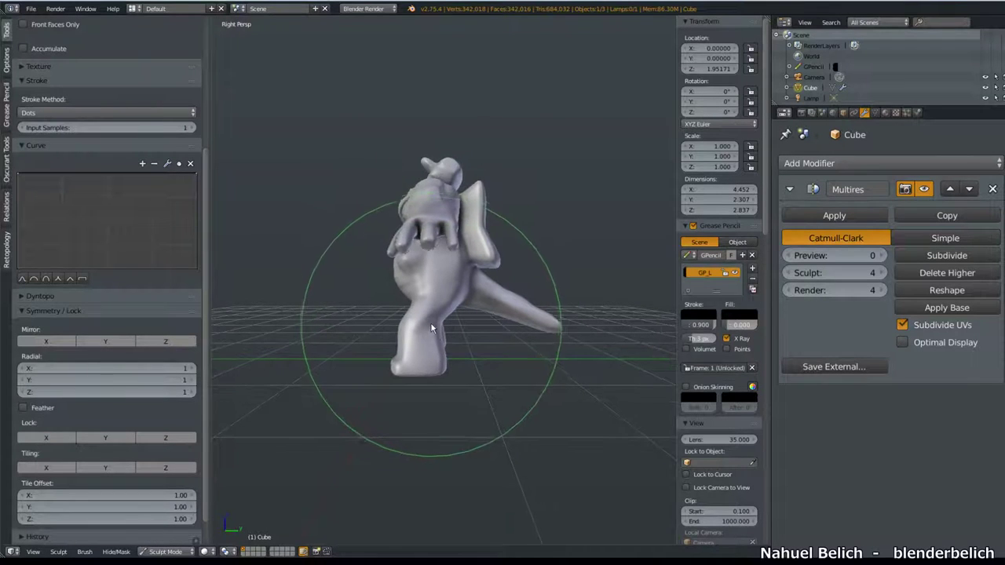
key("KP_5")
middle_click_drag(427, 332, 382, 213)
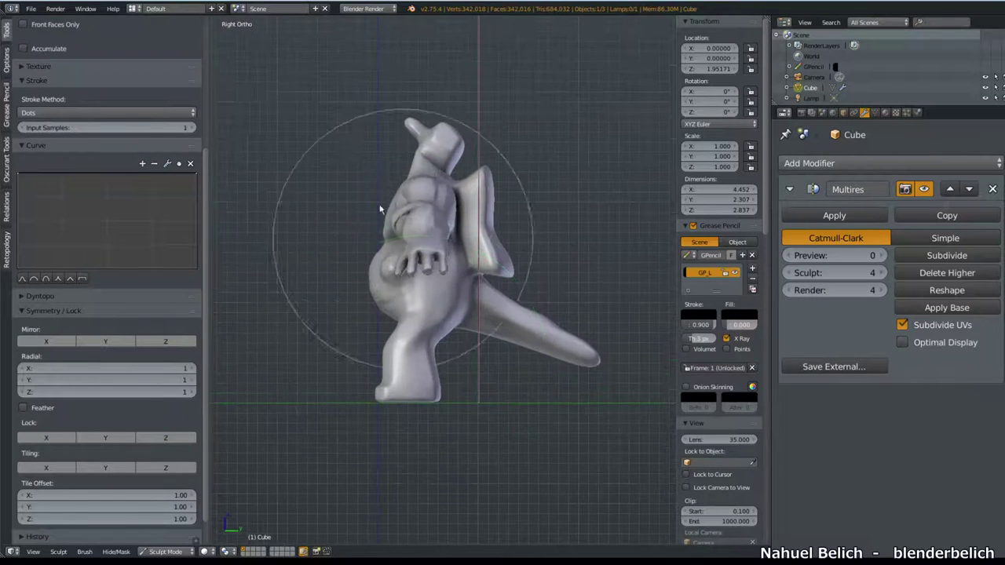
middle_click_drag(460, 341, 470, 377)
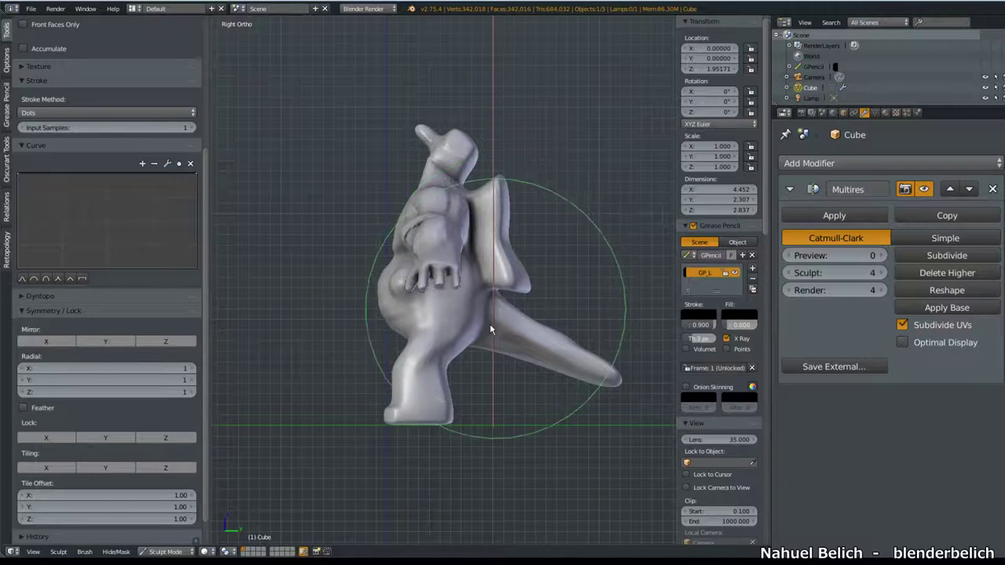
Sketch Grease Pencil guide strokes around the feet, belly, tail-like limb and head
left_click_drag(466, 424, 472, 181)
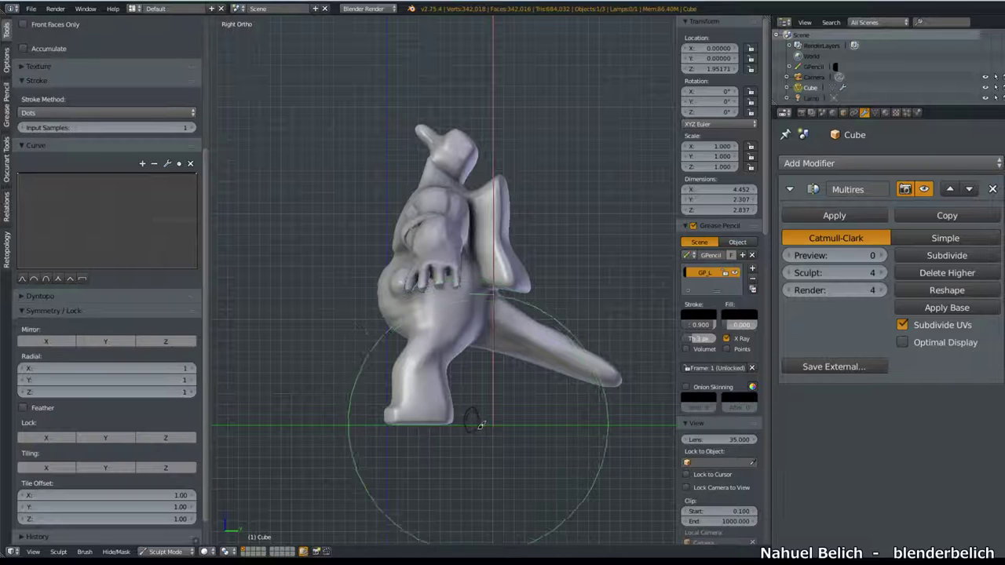
left_click_drag(479, 451, 475, 125)
mouse_move(402, 260)
left_mouse_down()
mouse_move(416, 314)
mouse_move(454, 331)
left_mouse_up()
left_click_drag(541, 352, 503, 325)
left_click_drag(465, 103, 476, 314)
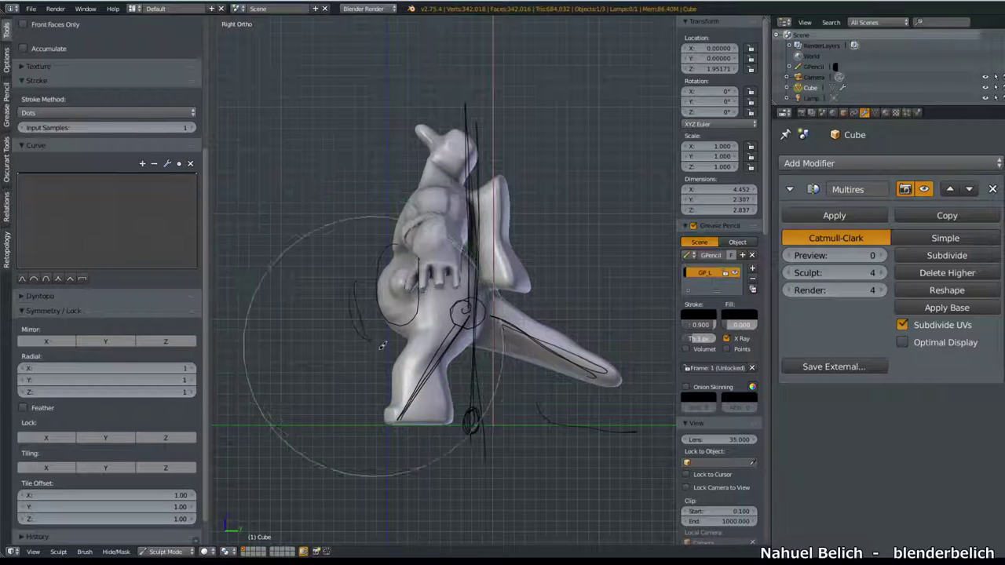
mouse_move(351, 281)
left_mouse_down()
mouse_move(373, 339)
mouse_move(358, 297)
left_mouse_up()
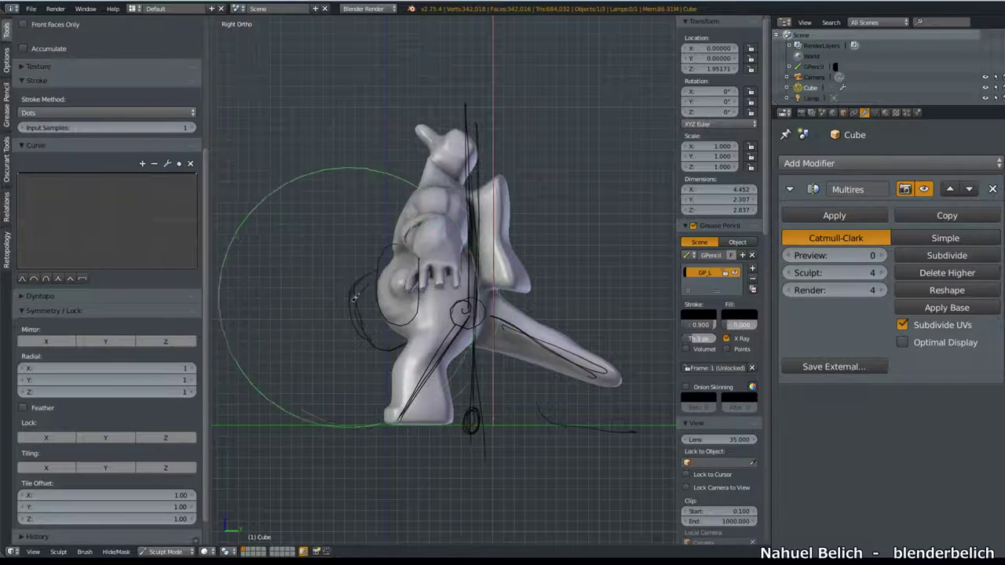
left_click_drag(408, 176, 428, 149)
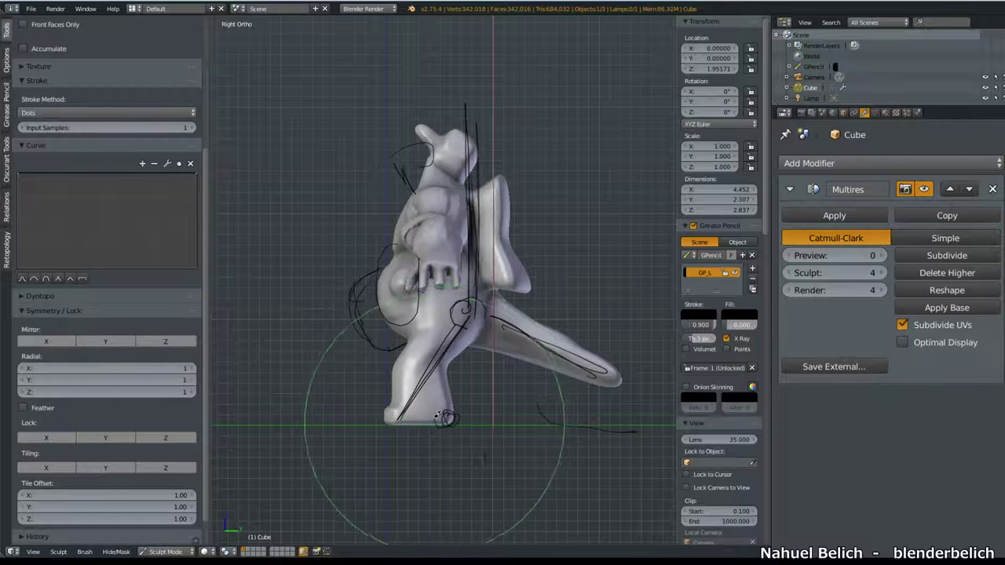
left_click_drag(445, 418, 444, 424)
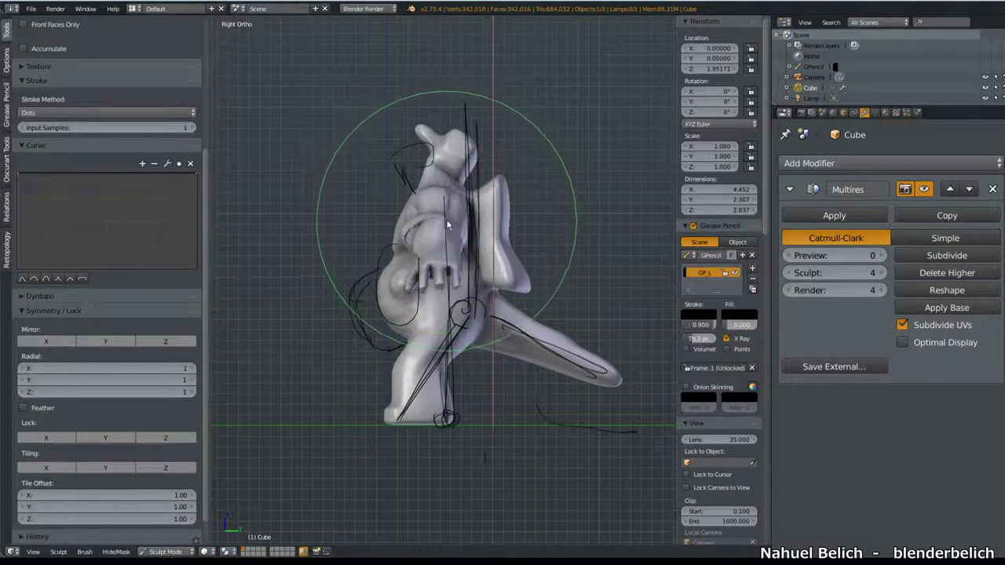
Orbit out of the right-side view to an angled view of the sculpt
mouse_move(436, 251)
middle_mouse_down()
mouse_move(503, 263)
mouse_move(430, 269)
middle_mouse_up()
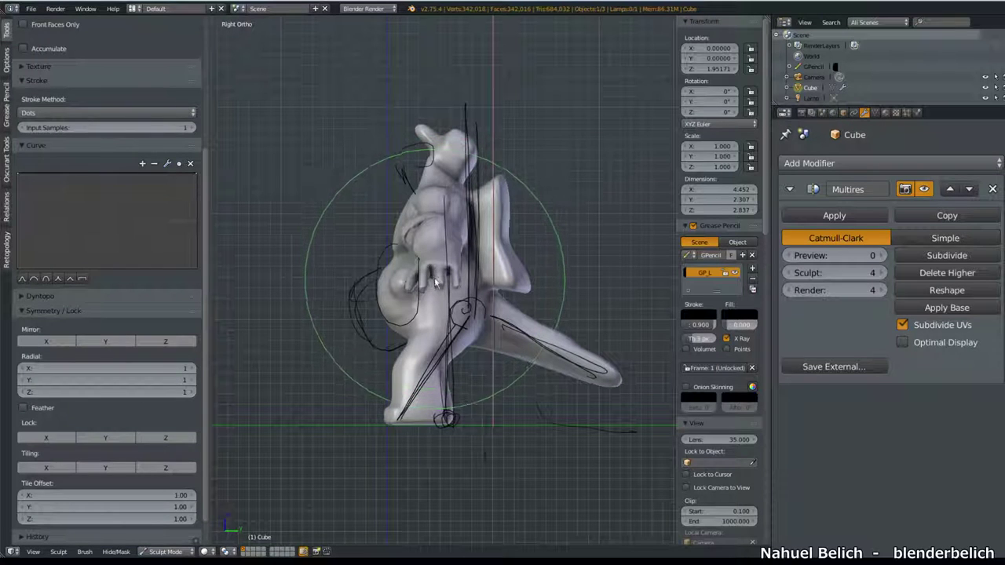
middle_click_drag(413, 360, 429, 386)
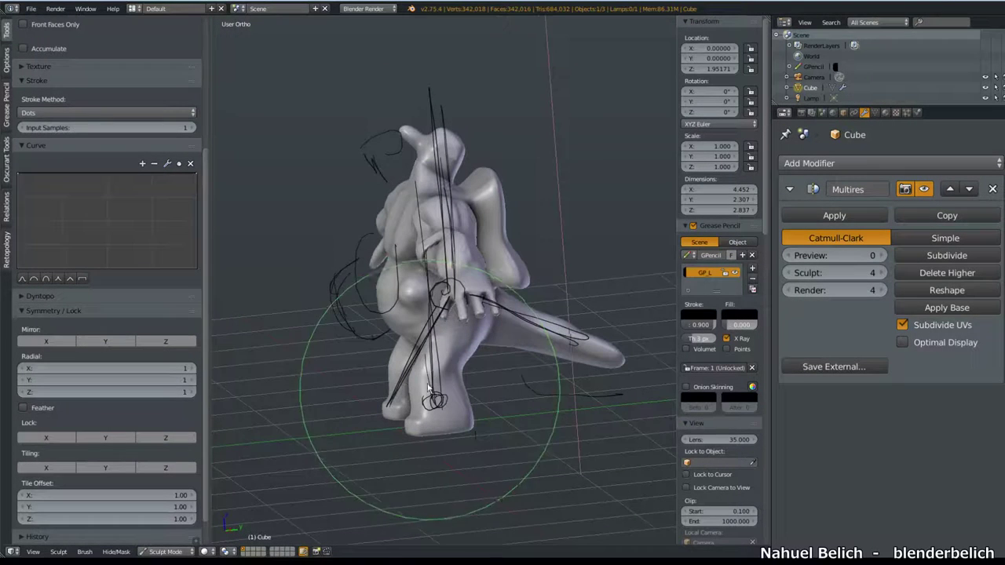
scroll(20, 45, "up", 5)
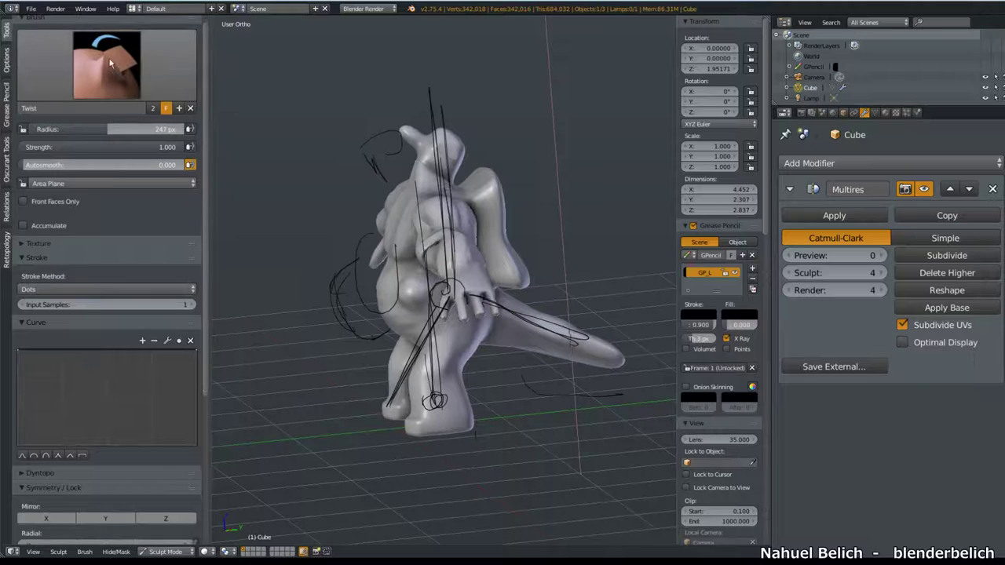
Switch to the Grab brush and lower the Multires sculpt level from 4 to 1
left_click(106, 67)
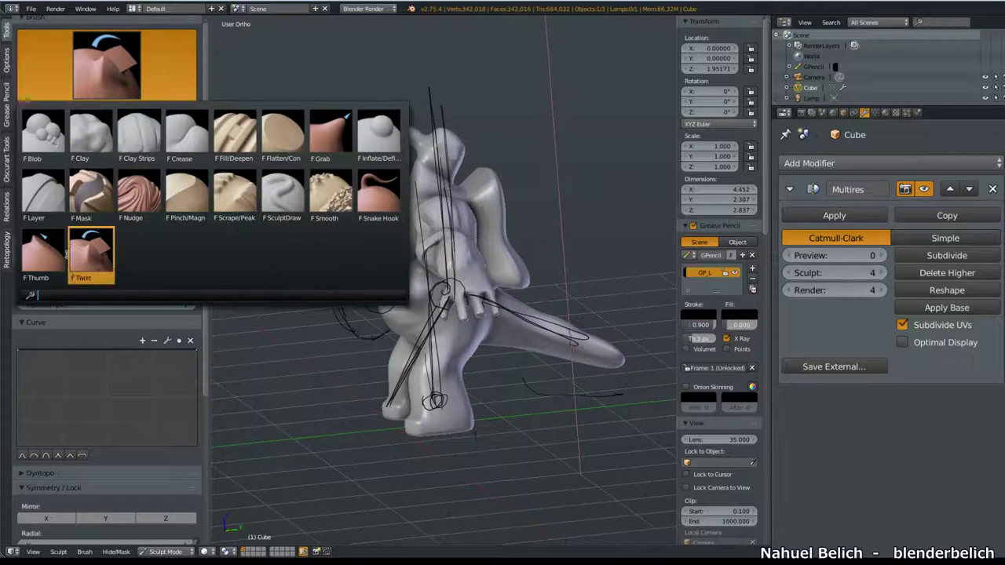
left_click(344, 140)
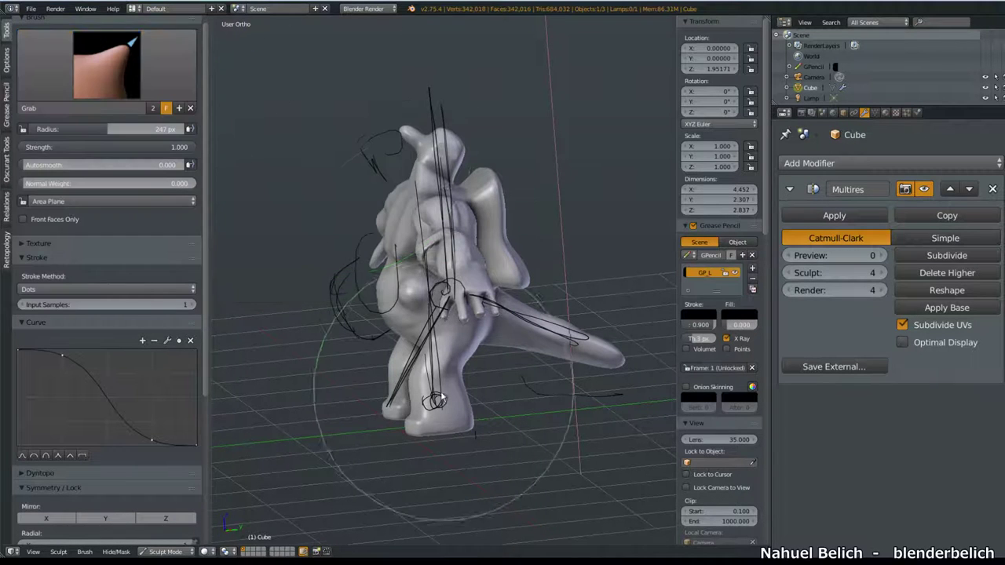
middle_click_drag(441, 391, 453, 409)
left_click_drag(819, 277, 791, 279)
left_click_drag(789, 276, 809, 276)
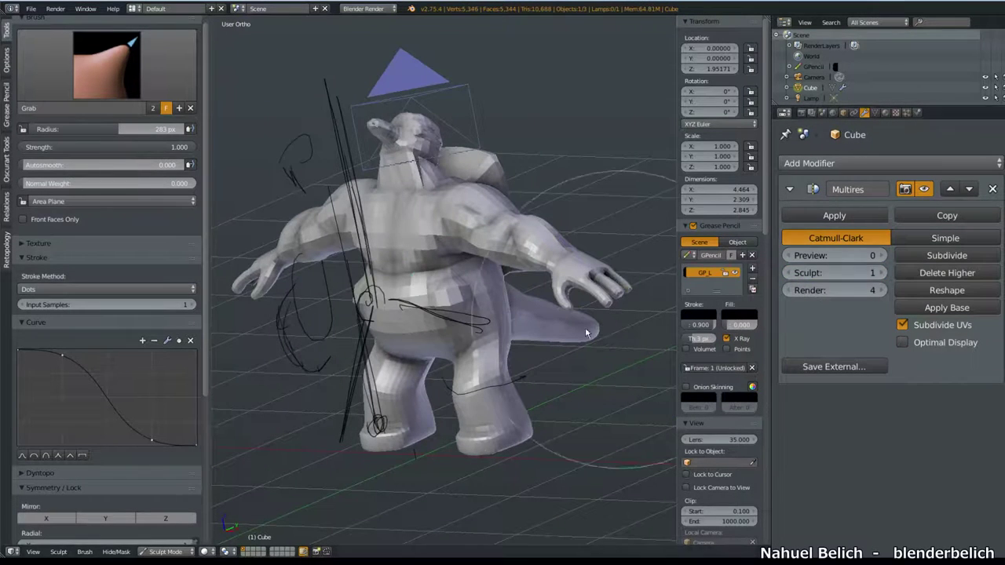
Grab-sculpt the lower body and foot narrower and bulge out the right hip
middle_click_drag(585, 327, 558, 302)
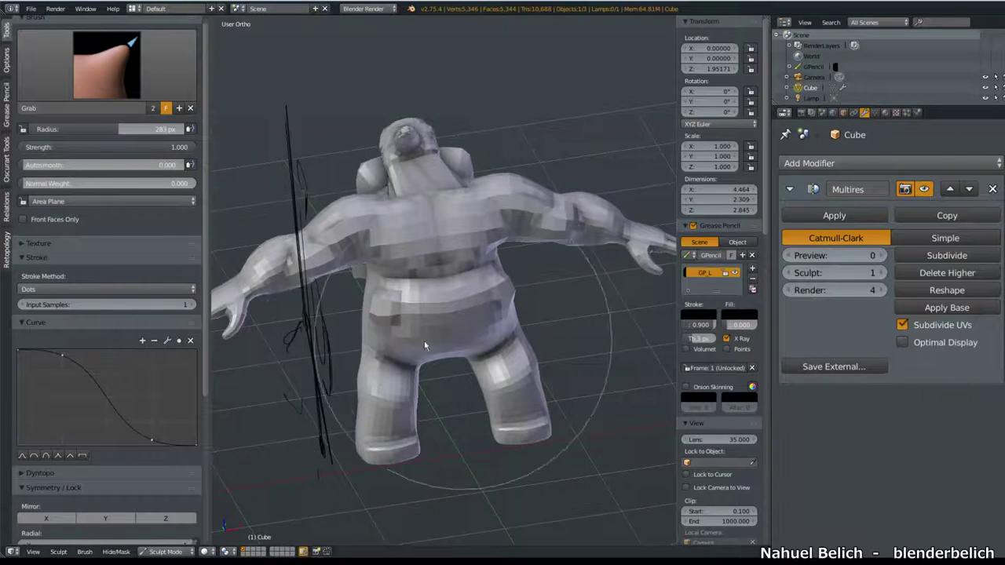
middle_click_drag(424, 340, 483, 399)
left_click_drag(482, 399, 489, 389)
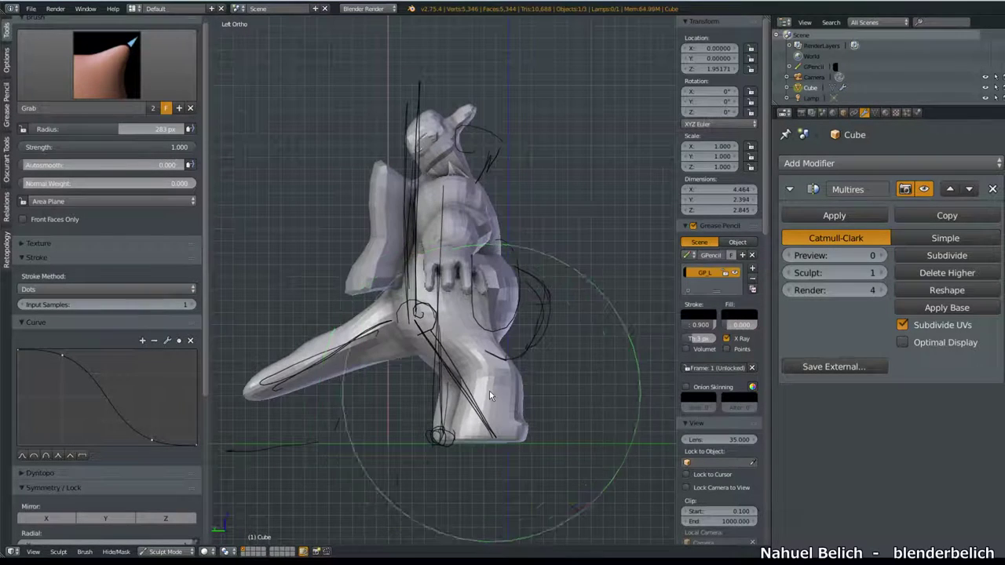
mouse_move(429, 387)
left_mouse_down()
mouse_move(494, 314)
mouse_move(482, 291)
left_mouse_up()
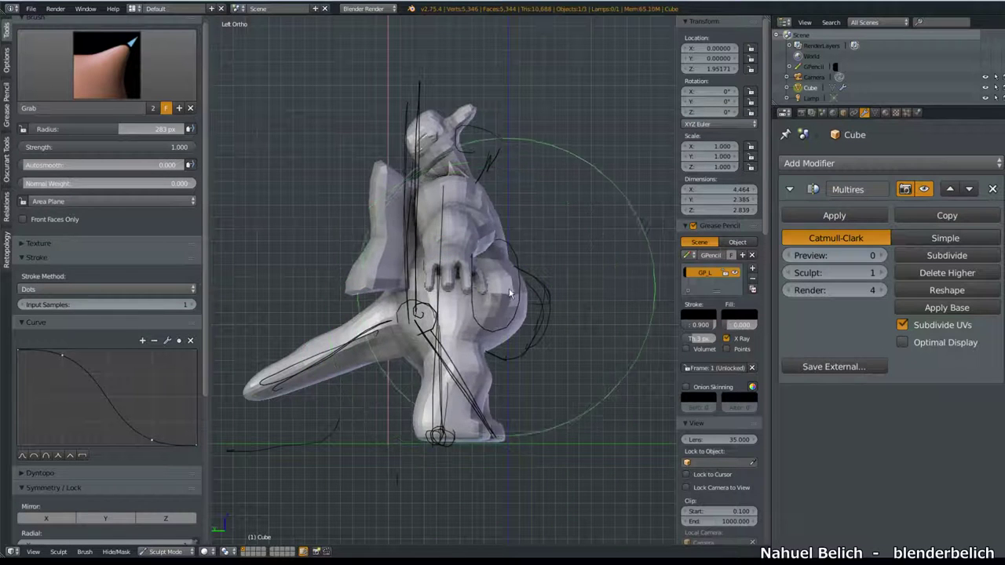
left_click_drag(540, 314, 521, 333)
mouse_move(522, 334)
middle_mouse_down()
mouse_move(439, 348)
mouse_move(460, 341)
middle_mouse_up()
left_click_drag(460, 341, 396, 365)
mouse_move(396, 364)
middle_mouse_down()
mouse_move(405, 315)
mouse_move(462, 382)
mouse_move(441, 299)
middle_mouse_up()
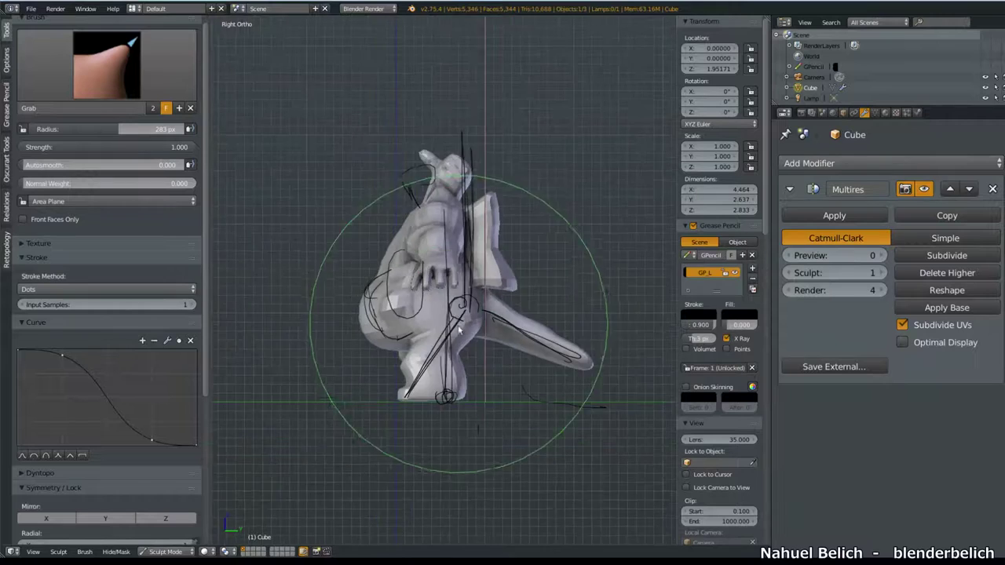
scroll(441, 298, "up", 3)
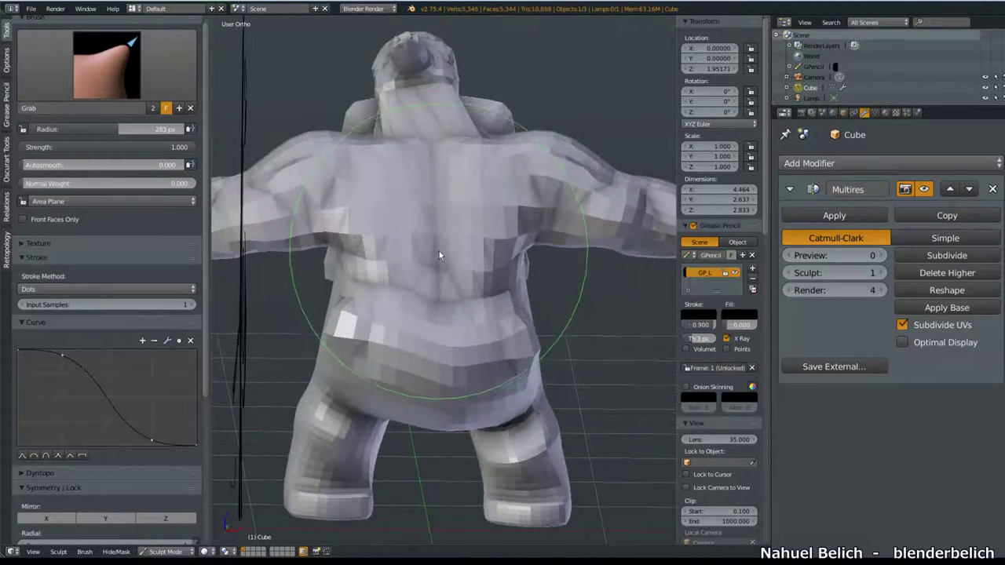
mouse_move(432, 267)
middle_mouse_down()
mouse_move(420, 309)
mouse_move(448, 285)
middle_mouse_up()
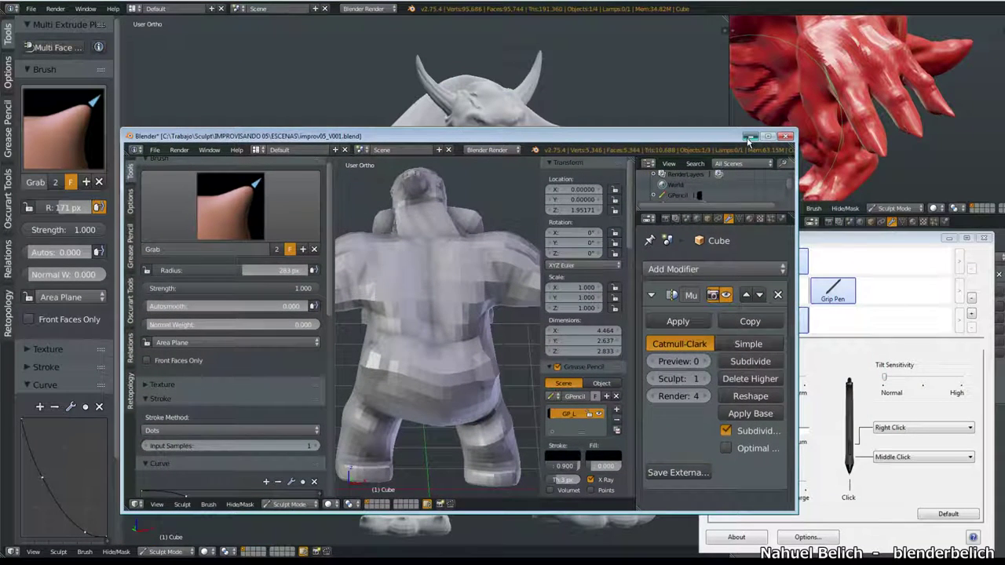
left_click(747, 138)
left_click(948, 241)
mouse_move(448, 222)
middle_mouse_down()
mouse_move(496, 220)
mouse_move(480, 278)
middle_mouse_up()
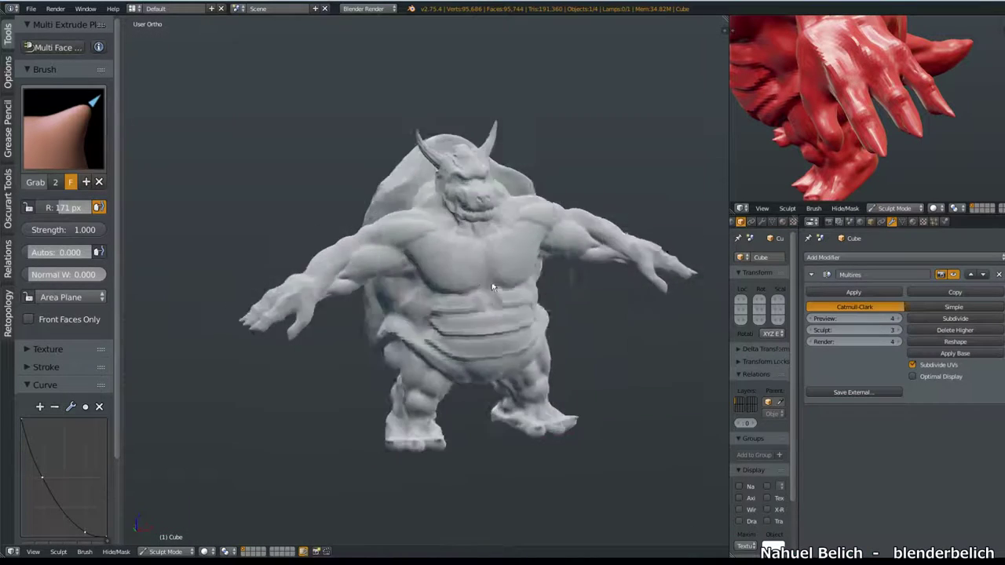
left_click_drag(834, 331, 794, 331)
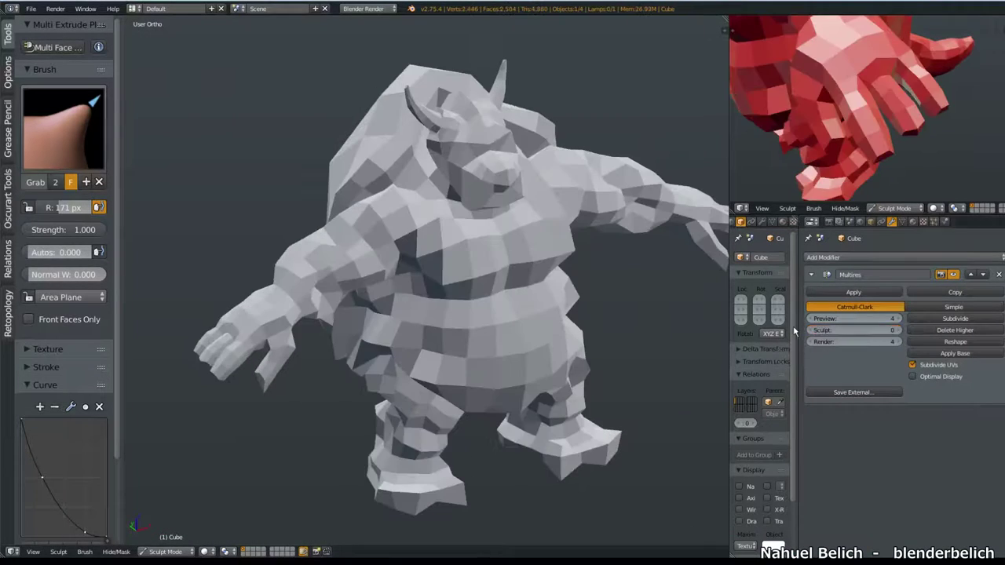
left_click(899, 330)
left_click(901, 331)
left_click(901, 330)
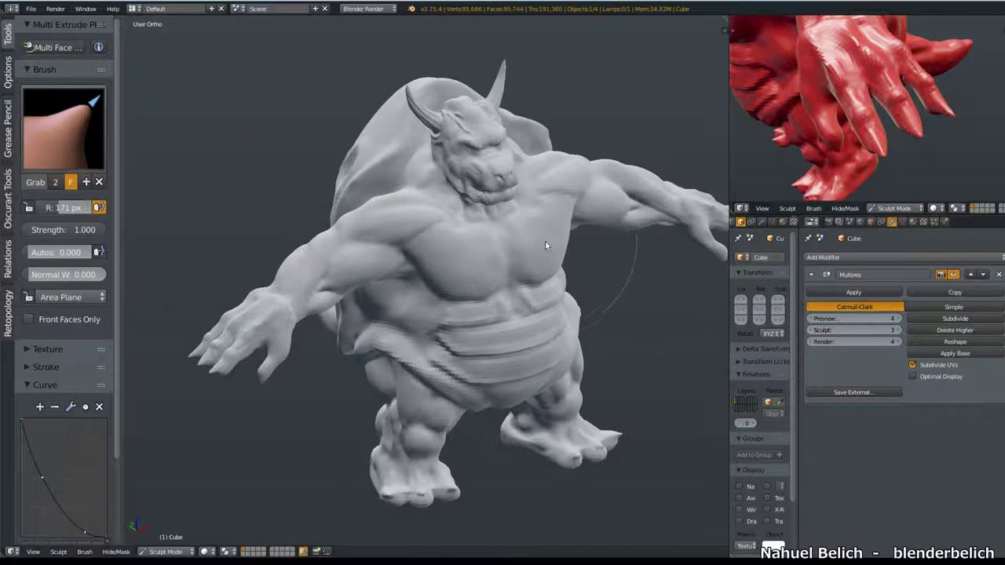
scroll(544, 246, "up", 2)
scroll(519, 209, "down", 1)
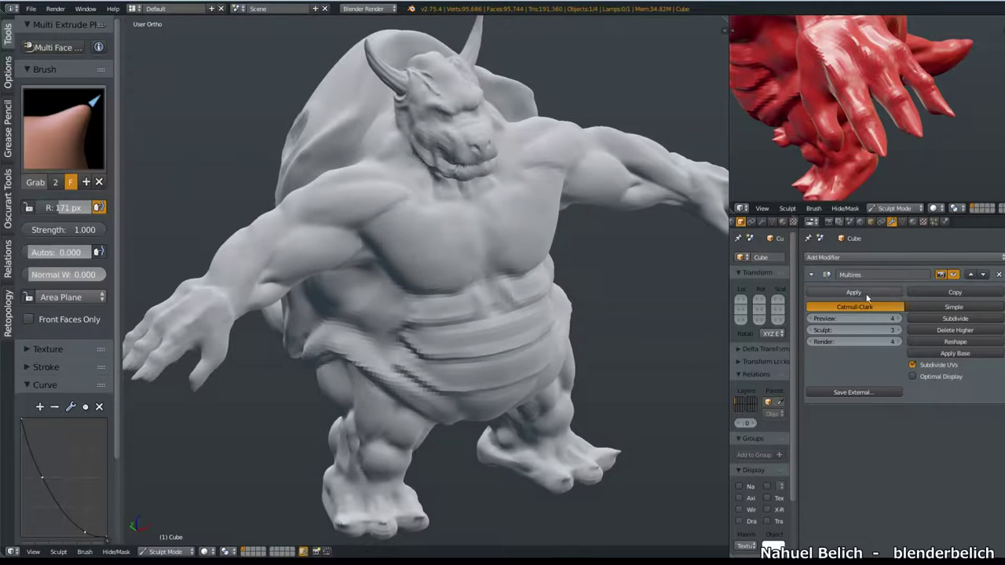
left_click_drag(862, 330, 816, 330)
mouse_move(405, 213)
middle_mouse_down()
mouse_move(301, 256)
mouse_move(450, 278)
middle_mouse_up()
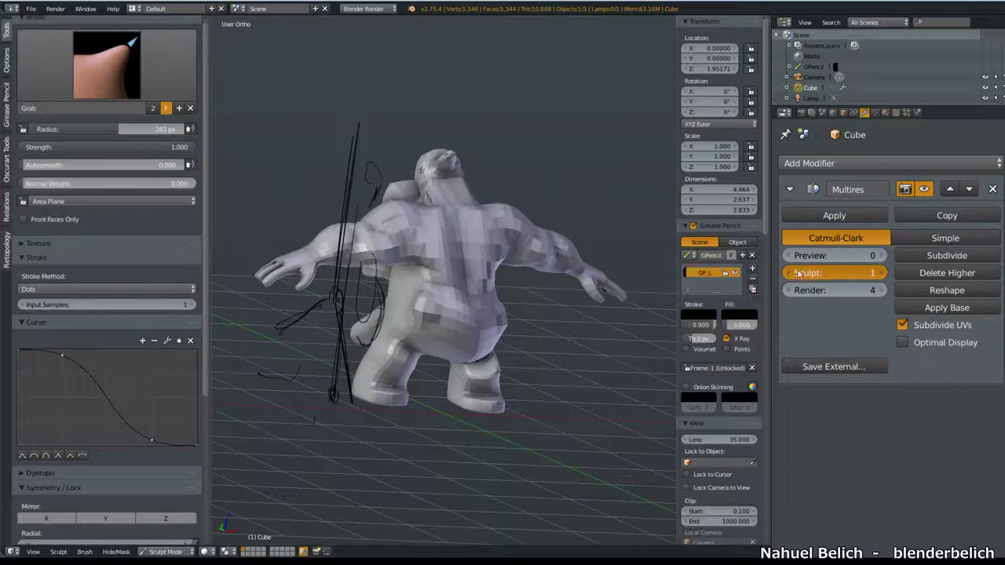
Adjust the Multires sculpt and render levels, raising them back up to 4
left_click_drag(797, 272, 861, 270)
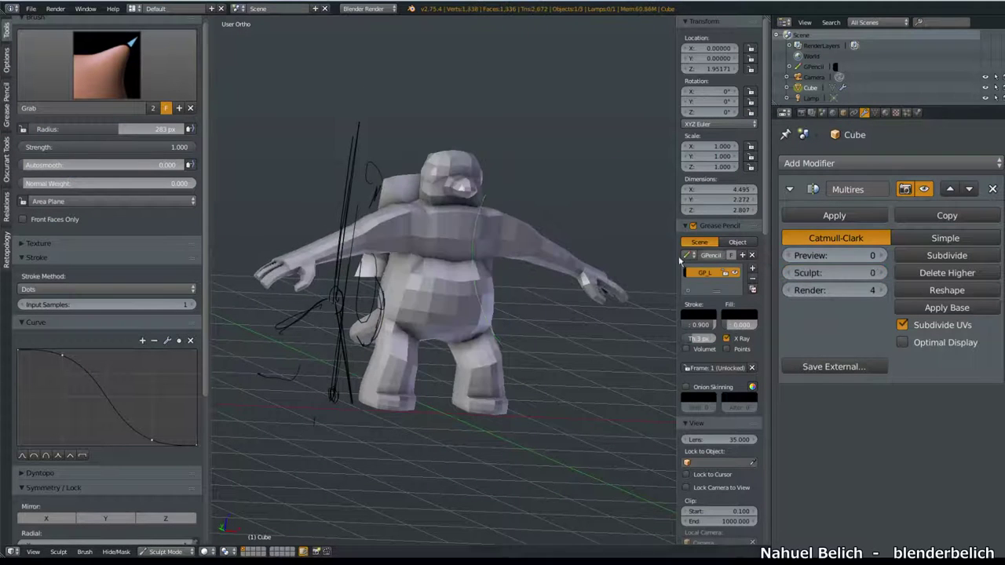
scroll(422, 266, "up", 3)
middle_click_drag(395, 256, 440, 361)
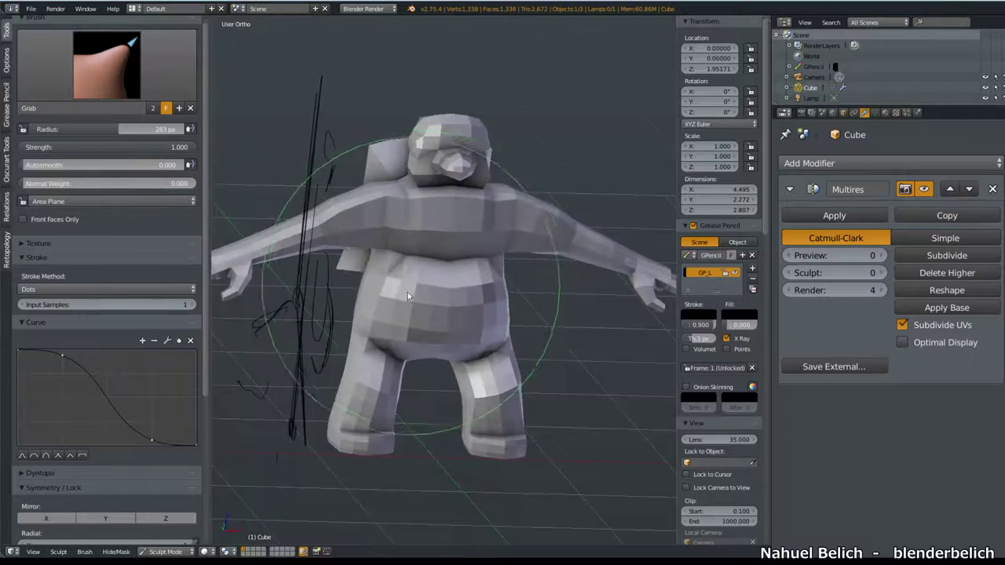
left_click_drag(823, 275, 901, 267)
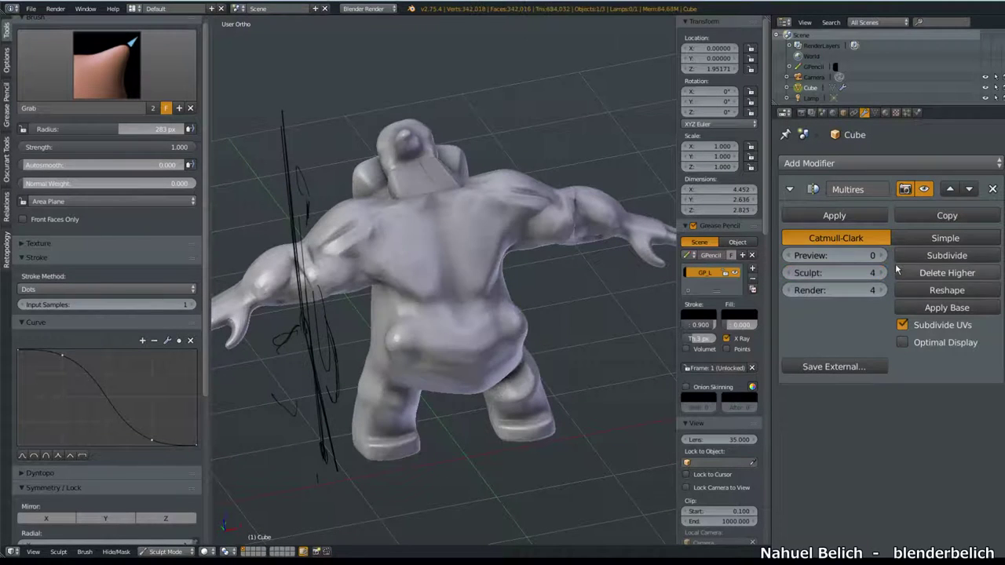
mouse_move(458, 301)
middle_mouse_down()
mouse_move(516, 266)
mouse_move(466, 263)
mouse_move(408, 345)
mouse_move(422, 303)
mouse_move(448, 353)
mouse_move(436, 319)
middle_mouse_up()
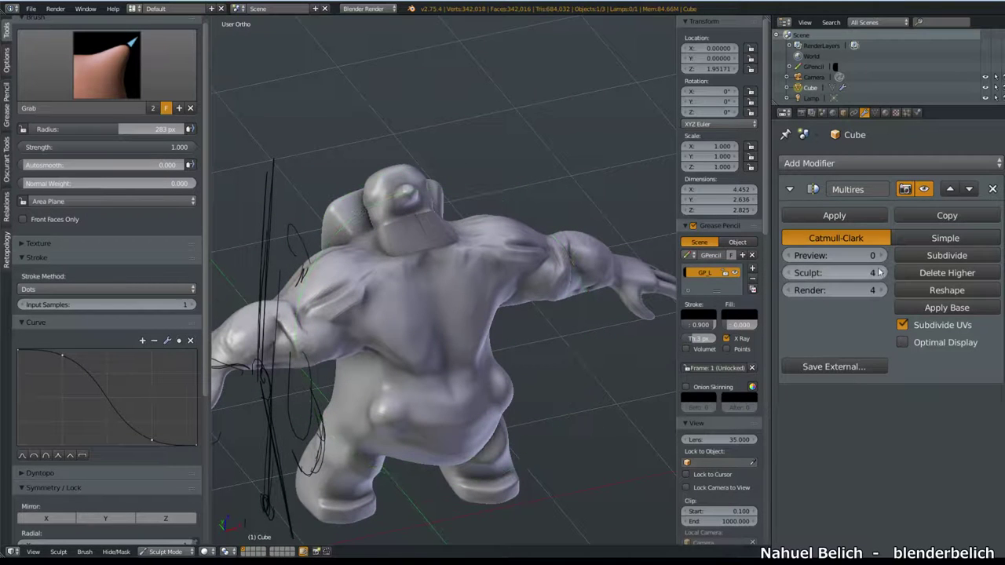
mouse_move(846, 272)
left_mouse_down()
mouse_move(830, 269)
mouse_move(860, 282)
left_mouse_up()
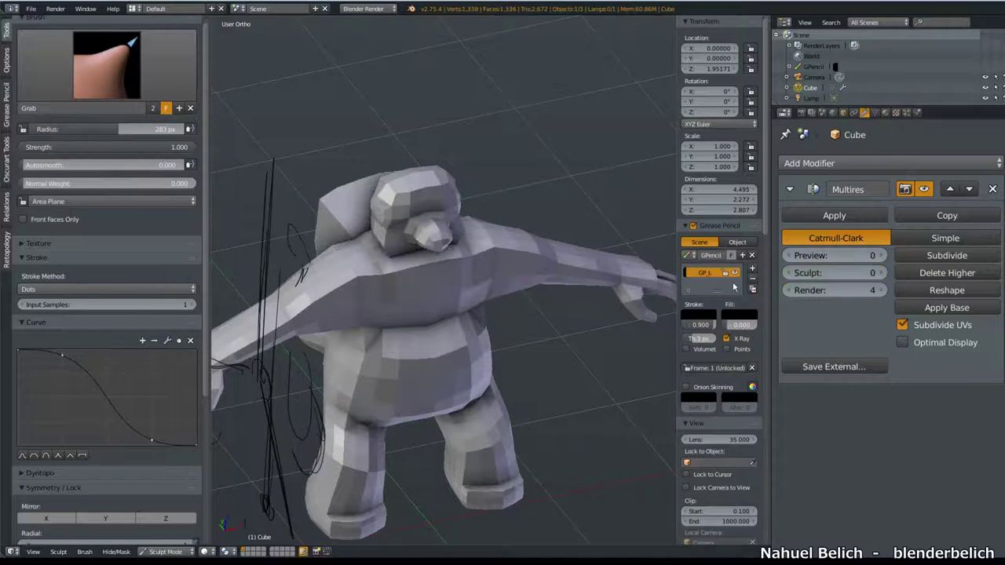
mouse_move(794, 290)
left_mouse_down()
mouse_move(855, 291)
mouse_move(864, 272)
left_mouse_up()
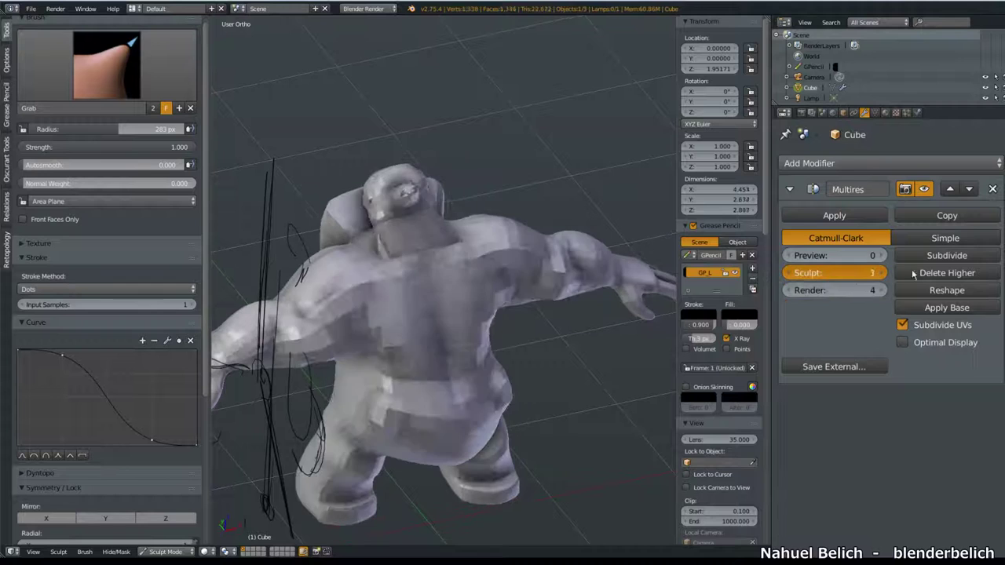
Shrink the Grab brush radius to 99 px
key("f")
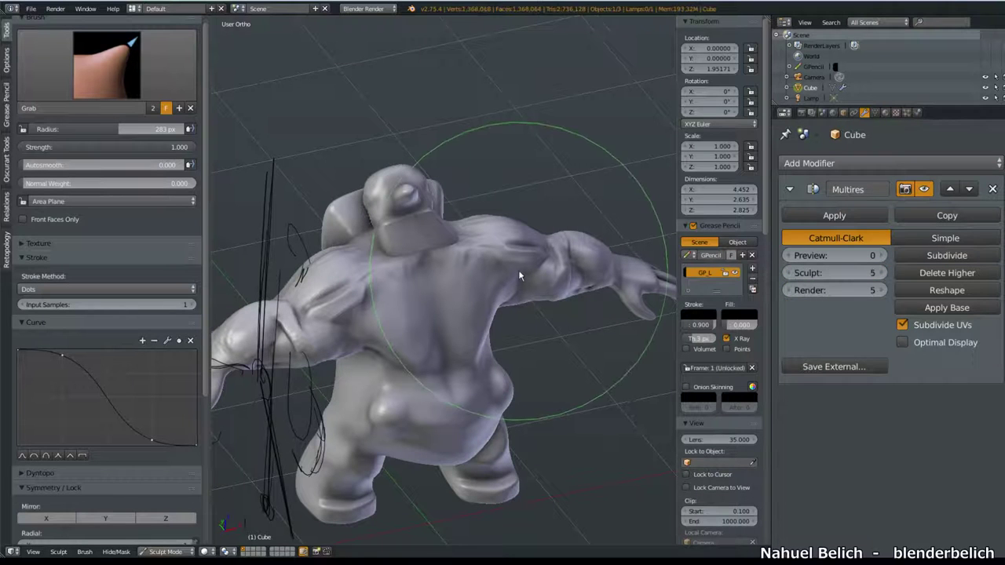
left_click(502, 228)
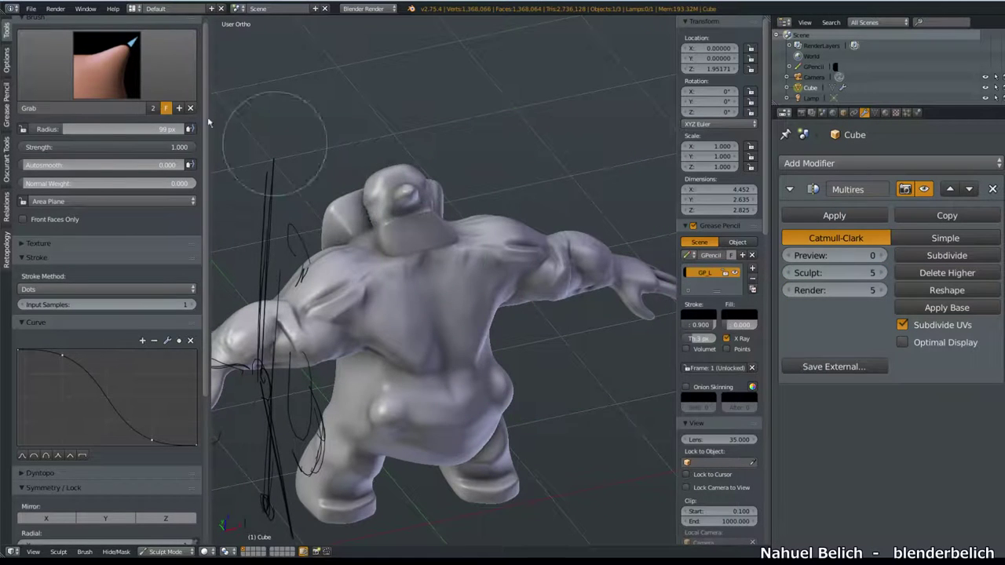
left_click(124, 71)
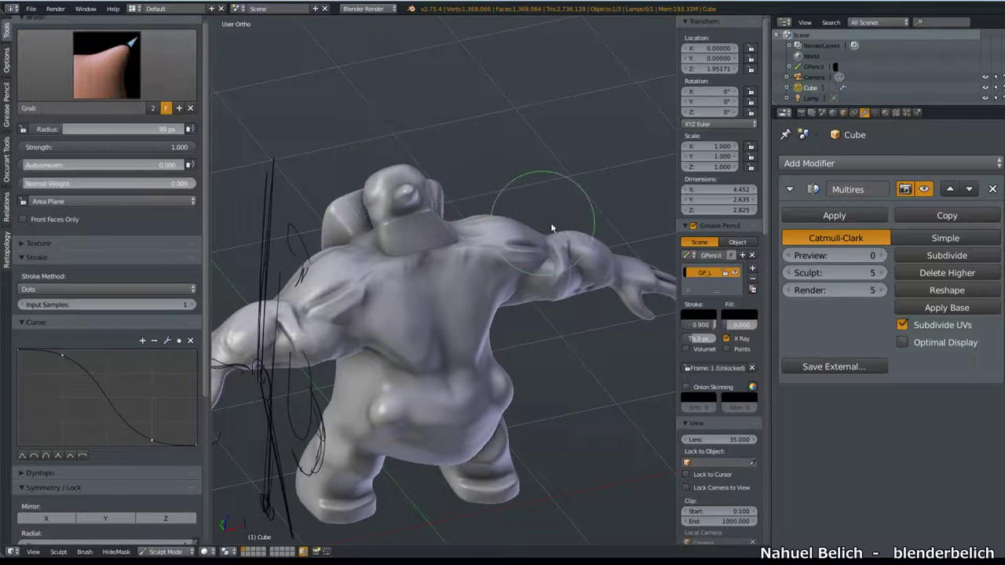
Switch to Snake Hook at 178 px radius and pull a curling tentacle from the shoulder
left_click(138, 90)
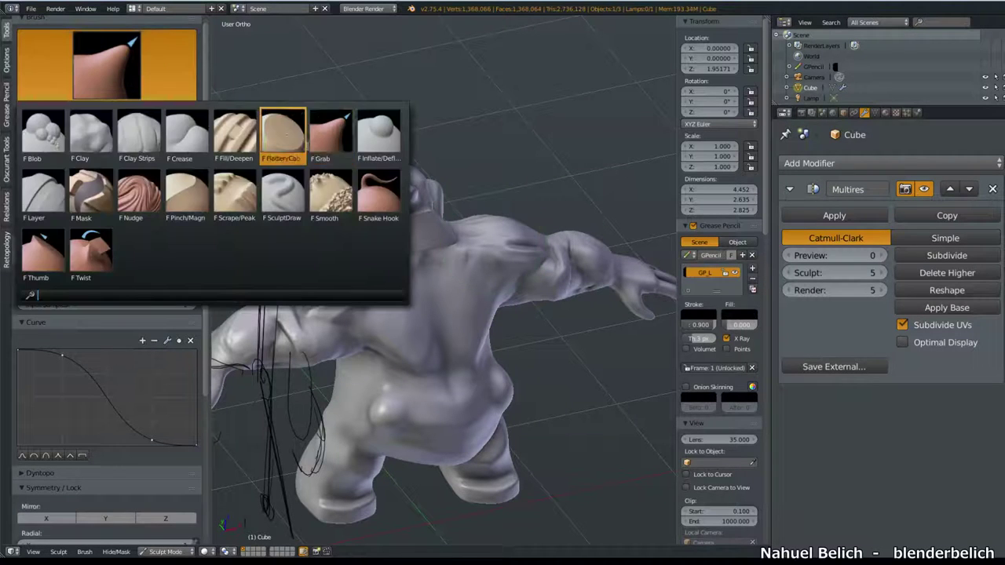
left_click(283, 135)
key("f")
left_click(500, 222)
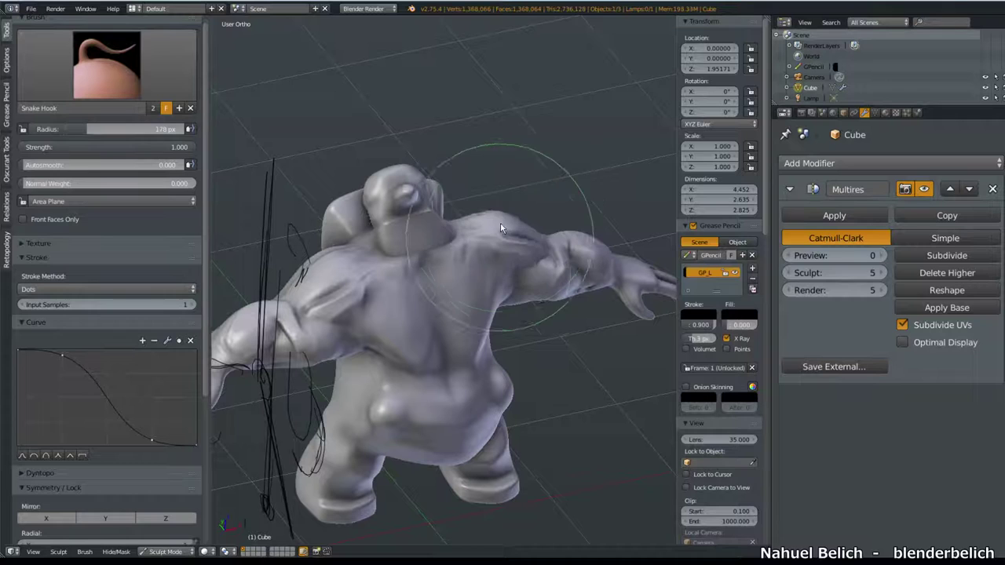
left_click_drag(500, 222, 648, 156)
scroll(647, 156, "up", 2)
mouse_move(578, 191)
left_mouse_down()
mouse_move(583, 94)
mouse_move(415, 69)
mouse_move(439, 87)
left_mouse_up()
mouse_move(440, 87)
middle_mouse_down()
mouse_move(531, 252)
mouse_move(596, 256)
middle_mouse_up()
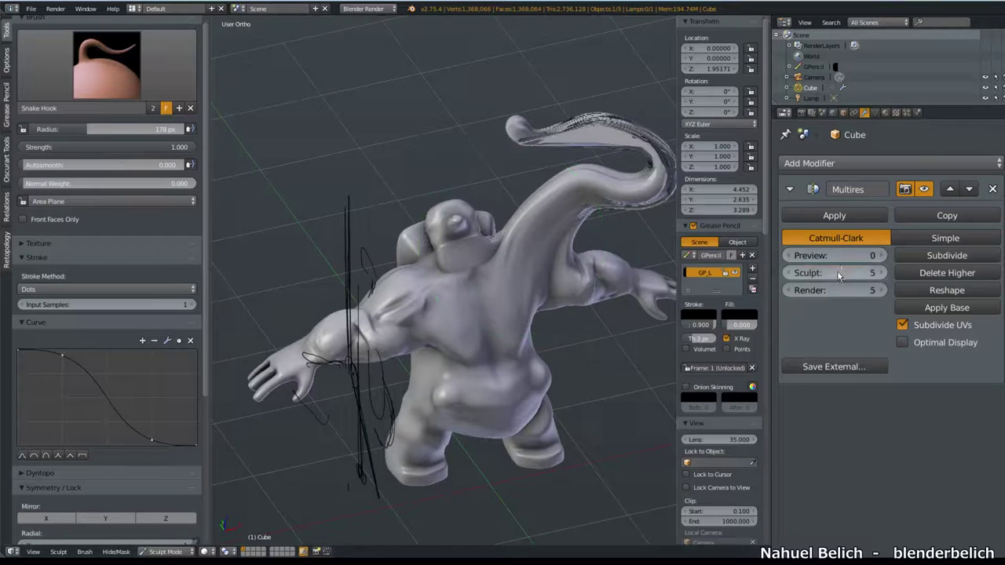
Compare Multires sculpt levels 4 and 5, then drop the level to 0
mouse_move(798, 273)
left_mouse_down()
mouse_move(1002, 256)
mouse_move(879, 271)
left_mouse_up()
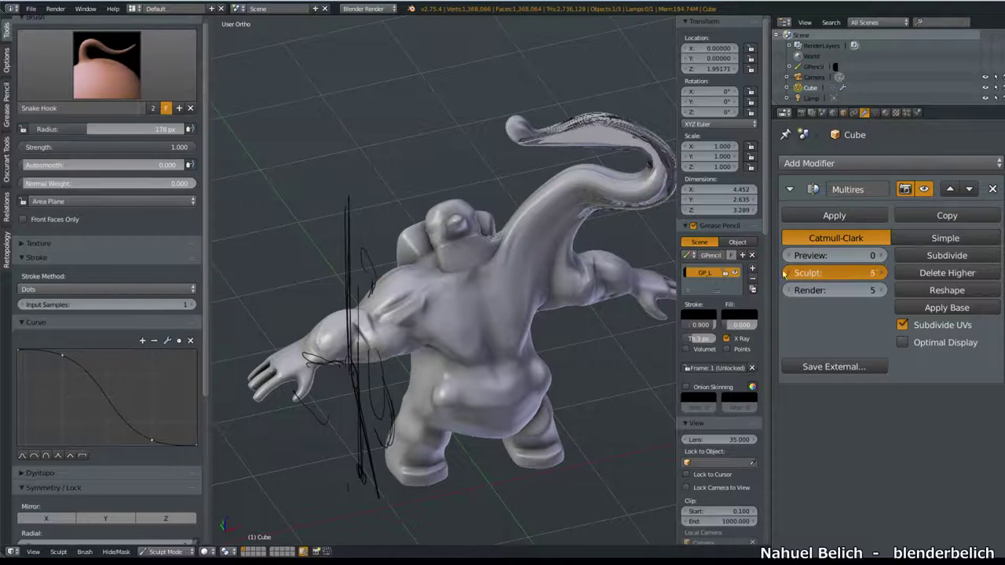
left_click(785, 272)
mouse_move(569, 288)
middle_mouse_down()
mouse_move(488, 288)
mouse_move(514, 257)
mouse_move(525, 275)
mouse_move(515, 288)
middle_mouse_up()
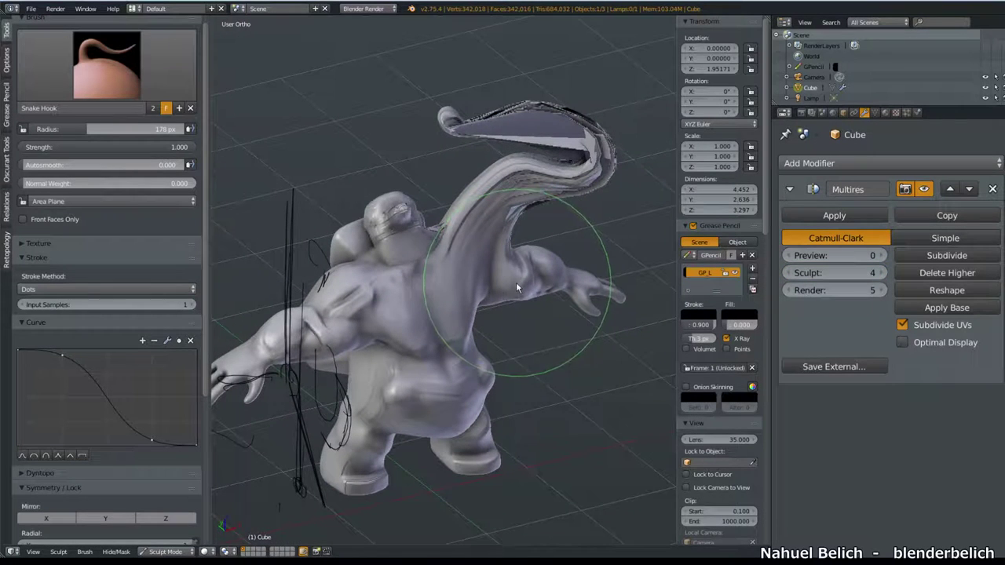
left_click(879, 273)
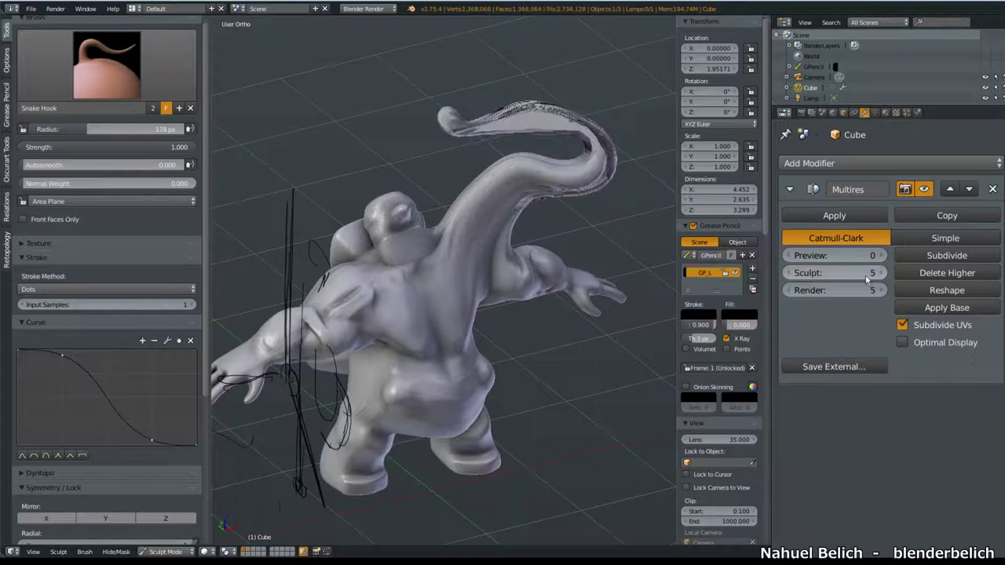
mouse_move(438, 289)
middle_mouse_down()
mouse_move(560, 247)
mouse_move(499, 328)
mouse_move(416, 318)
middle_mouse_up()
scroll(499, 328, "up", 4)
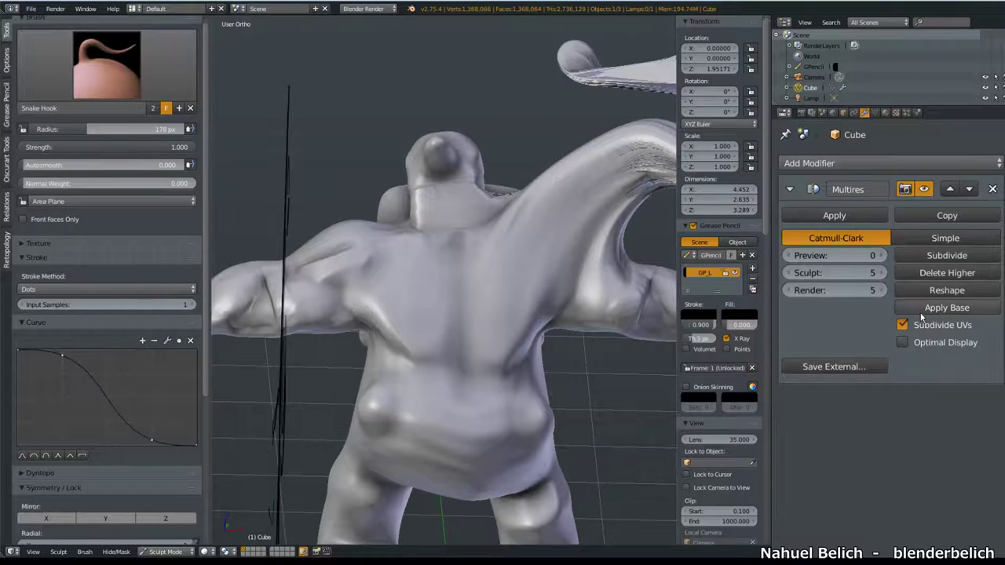
middle_click_drag(564, 353, 577, 311)
left_click_drag(830, 270, 630, 269)
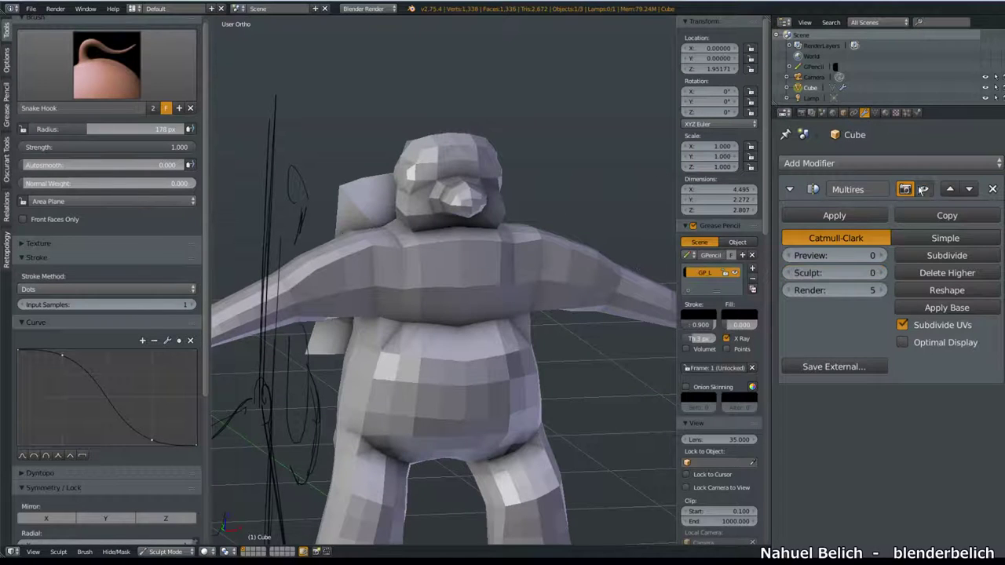
Inspect the level-4 sculpt detail in Left Ortho, then drop the Multires sculpt level back to 0
left_click(824, 272)
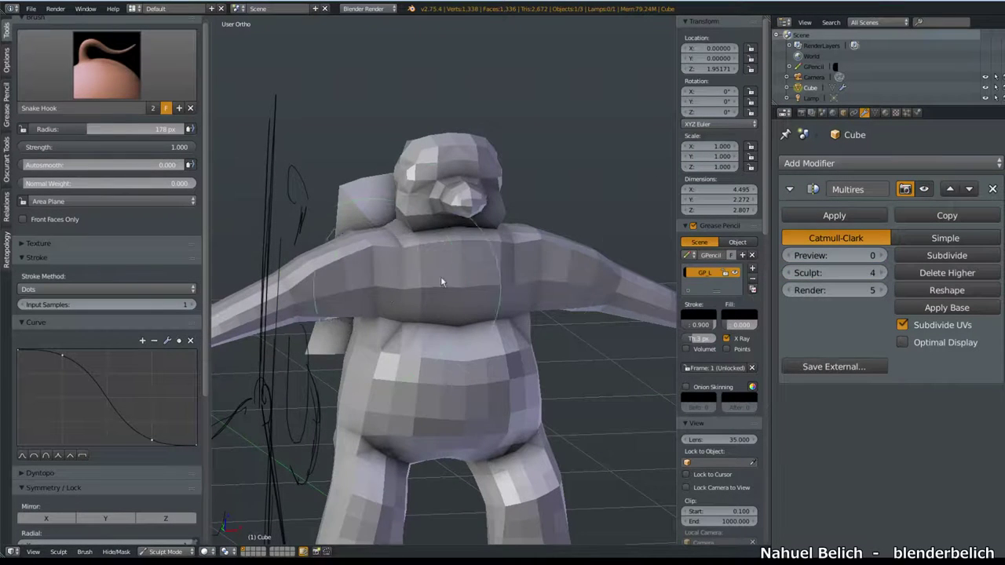
middle_click_drag(440, 276, 585, 297)
key("ctrl+KP_3")
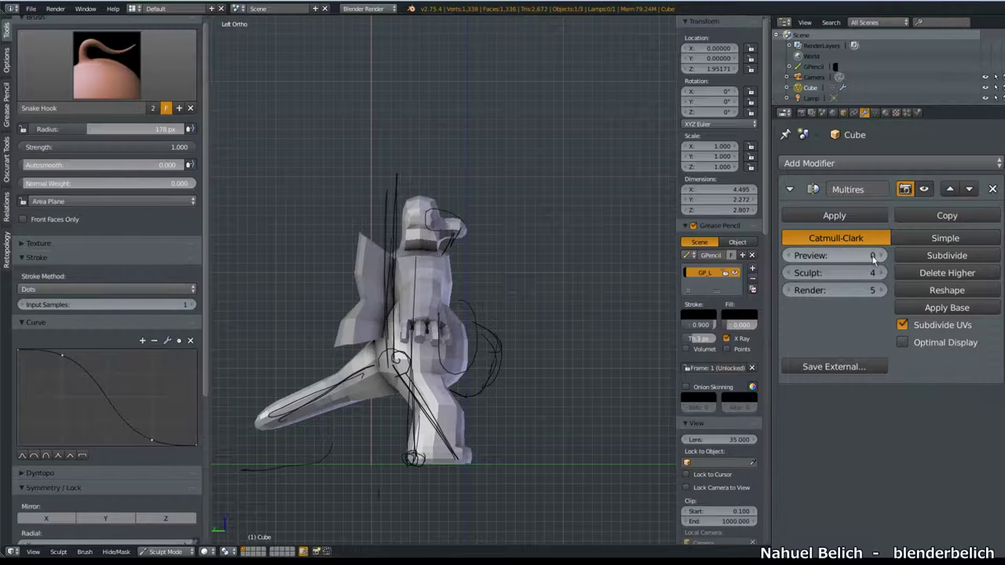
middle_click_drag(558, 233, 952, 189)
left_click(924, 188)
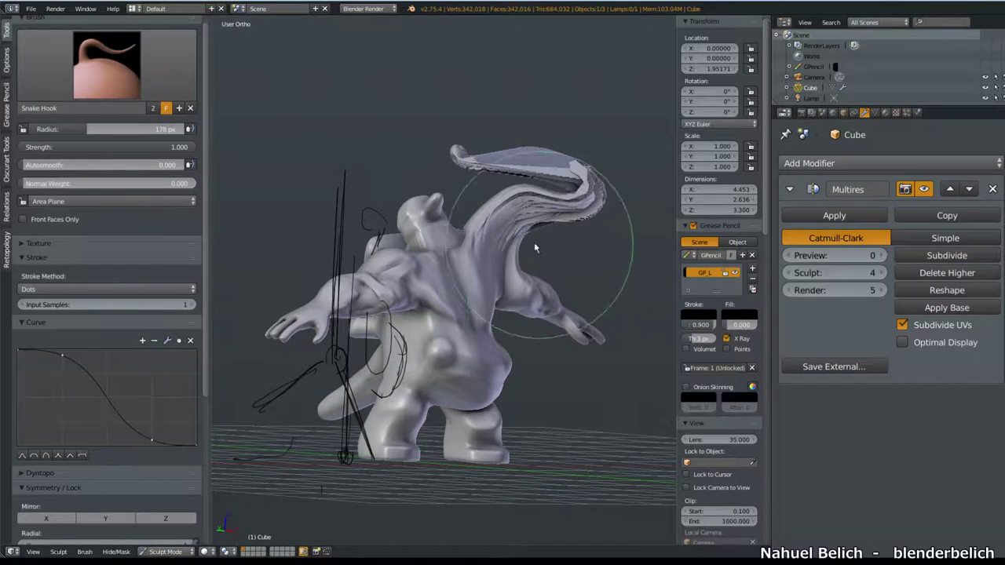
middle_click_drag(533, 242, 584, 229)
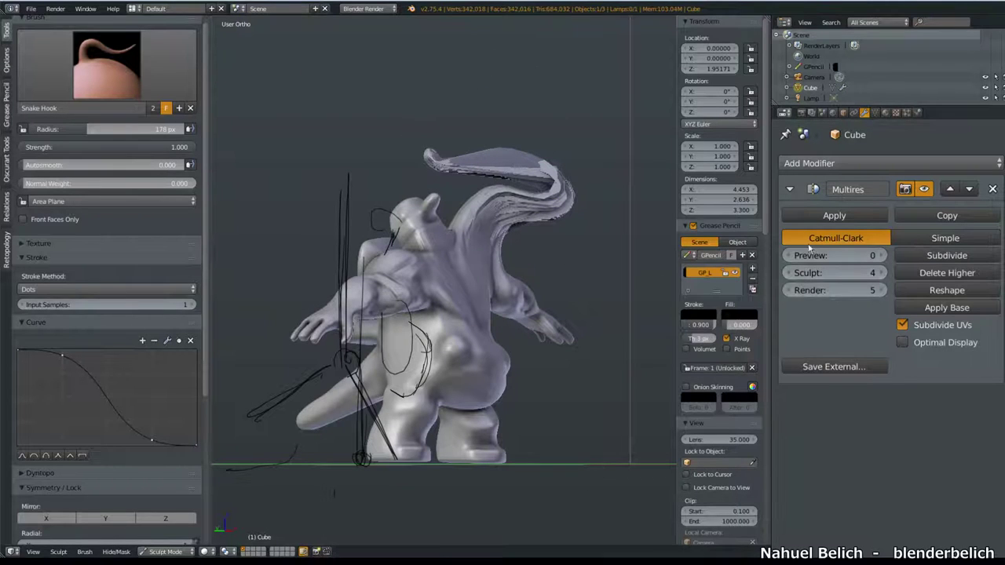
left_click_drag(815, 275, 788, 276)
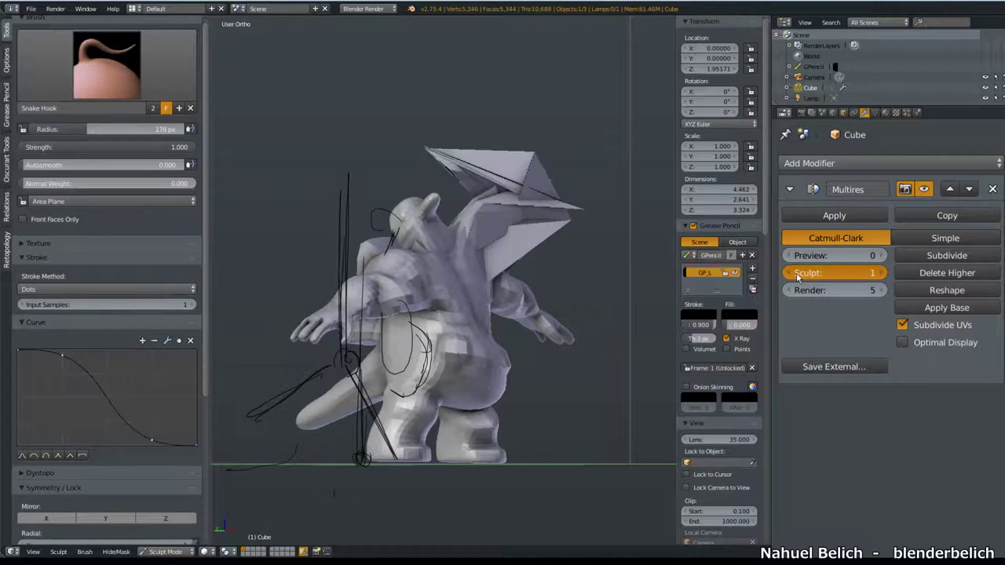
mouse_move(594, 247)
middle_mouse_down()
mouse_move(392, 273)
mouse_move(659, 245)
middle_mouse_up()
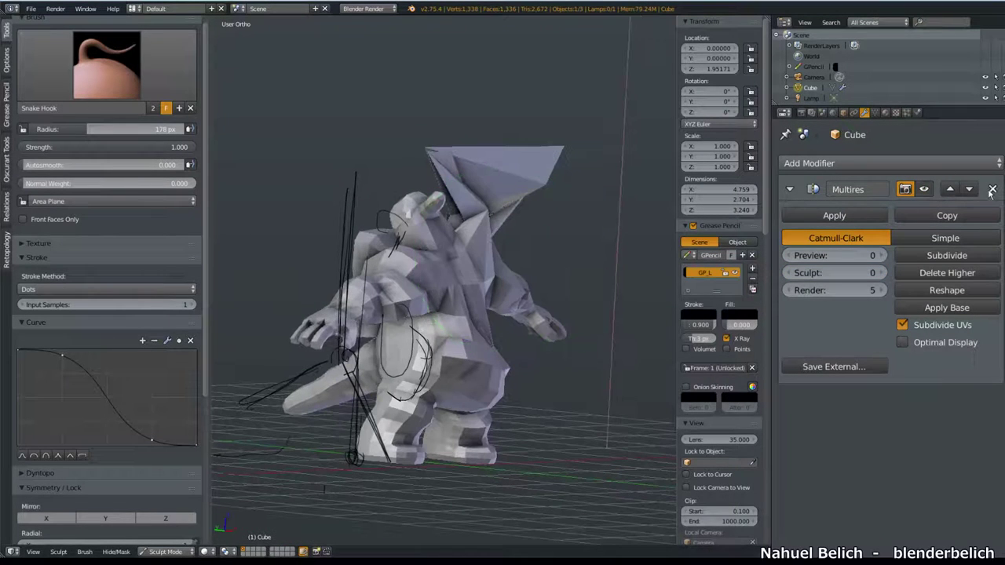
Delete the Multires modifier and view the low-poly base mesh in Left Ortho
left_click(992, 190)
mouse_move(424, 306)
middle_mouse_down()
mouse_move(464, 304)
mouse_move(426, 427)
mouse_move(549, 217)
mouse_move(437, 403)
mouse_move(459, 361)
middle_mouse_up()
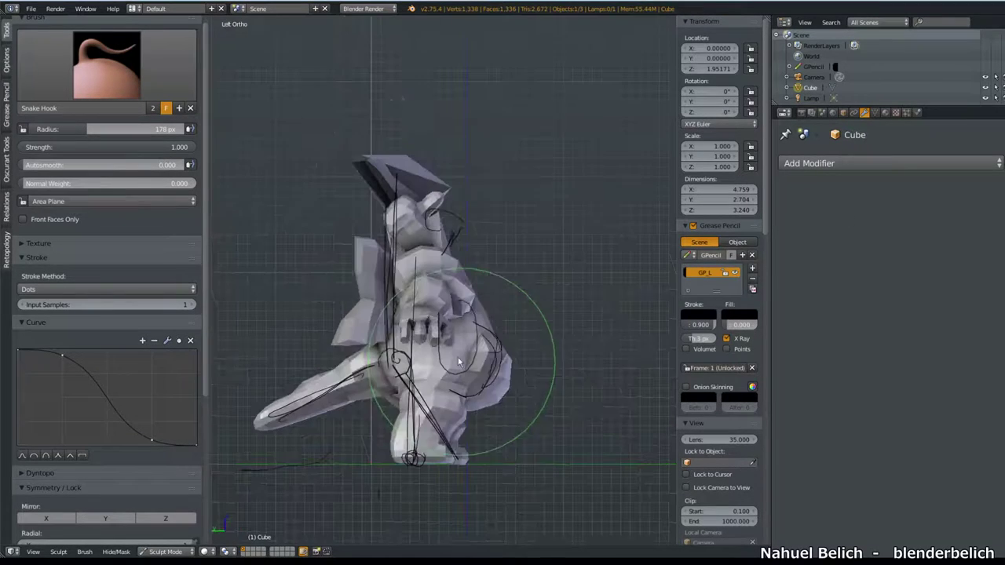
mouse_move(511, 263)
middle_mouse_down()
mouse_move(413, 325)
mouse_move(439, 298)
mouse_move(446, 317)
mouse_move(503, 319)
middle_mouse_up()
scroll(448, 281, "up", 3)
scroll(448, 316, "down", 3)
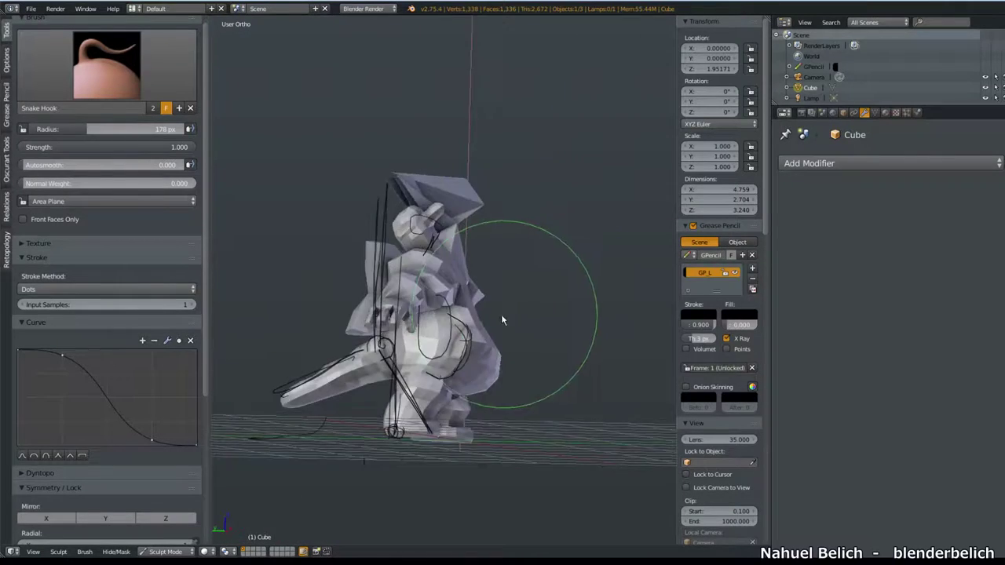
key("ctrl+KP_3")
scroll(479, 325, "up", 3)
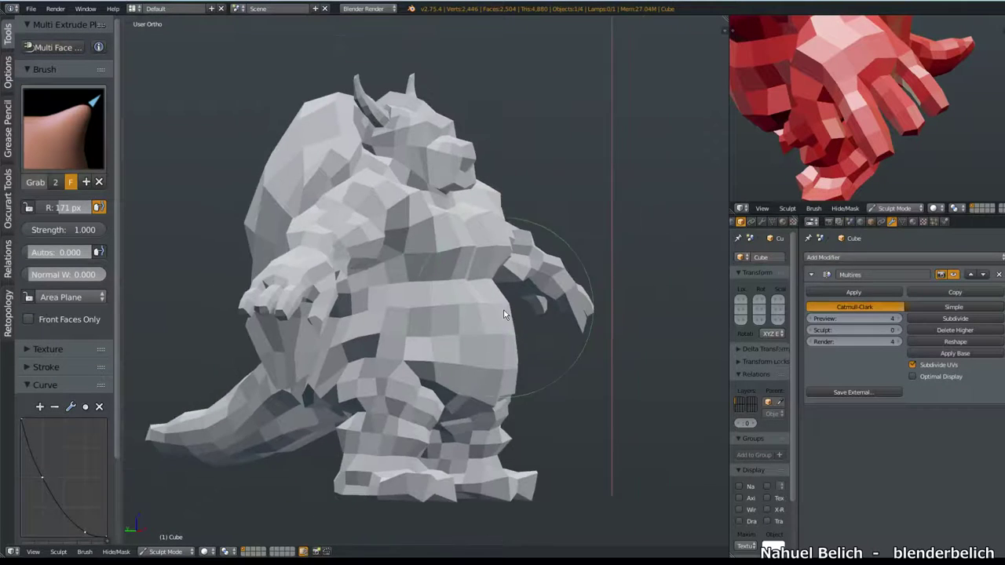
Orbit around the creature's head and torso, then raise the Multires sculpt level from 0 to 4
mouse_move(467, 306)
middle_mouse_down("alt")
mouse_move(527, 292)
mouse_move(377, 329)
middle_mouse_up("alt")
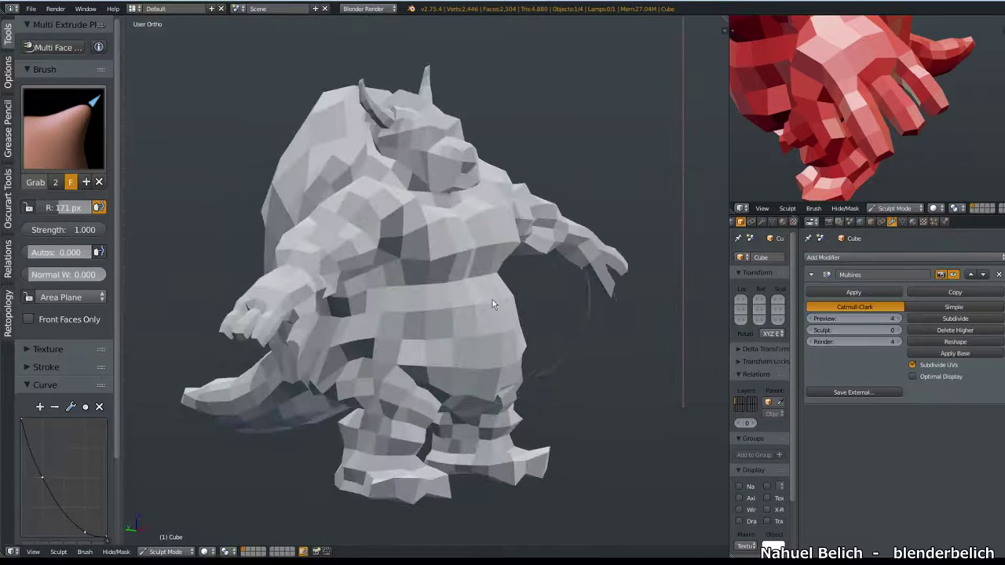
middle_click_drag(493, 305, 395, 303, "alt")
middle_click_drag(457, 180, 474, 333)
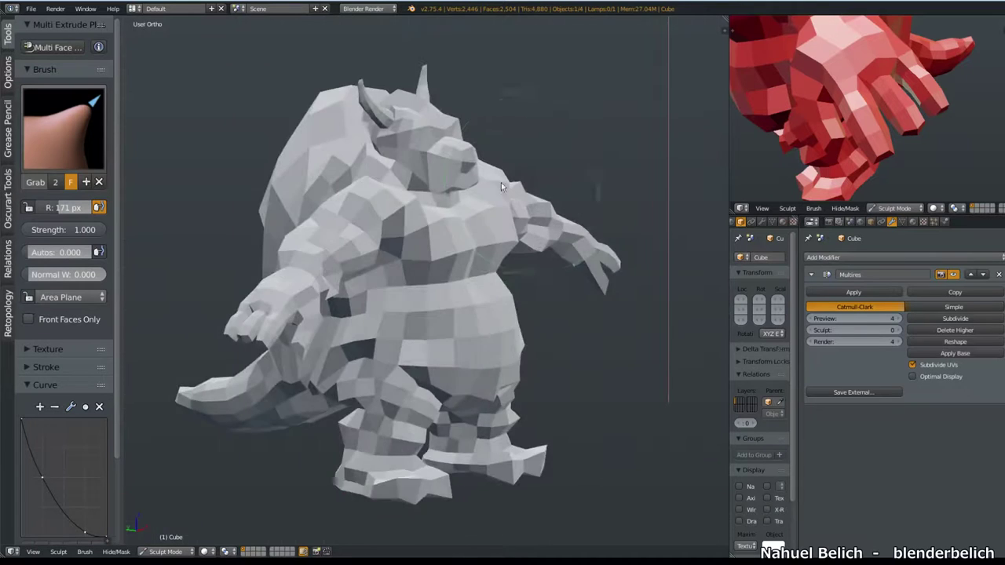
scroll(470, 268, "up", 5)
middle_click_drag(423, 206, 430, 202, "alt")
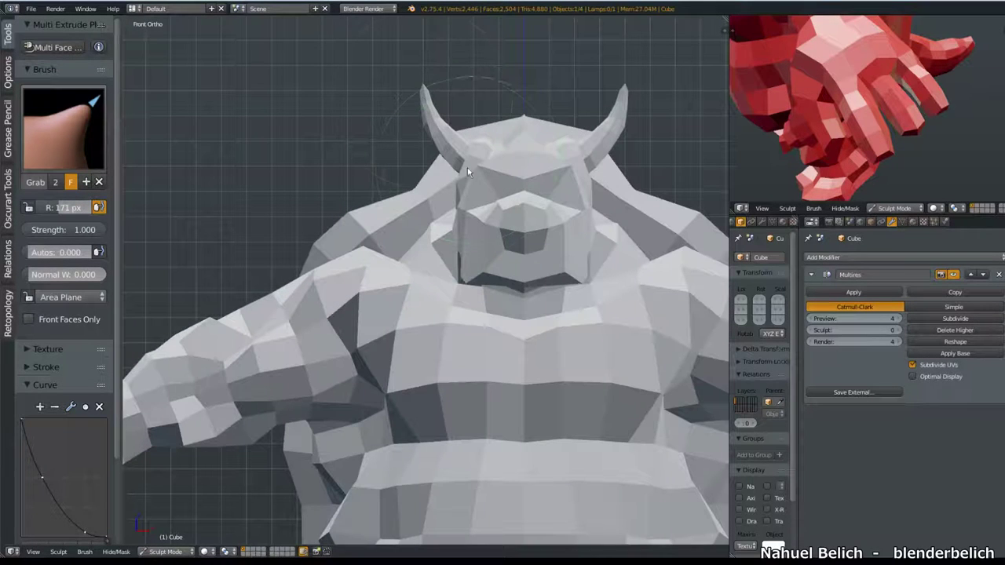
middle_click_drag(425, 102, 477, 221)
scroll(503, 260, "down", 3)
mouse_move(503, 260)
middle_mouse_down()
mouse_move(442, 293)
mouse_move(395, 222)
middle_mouse_up()
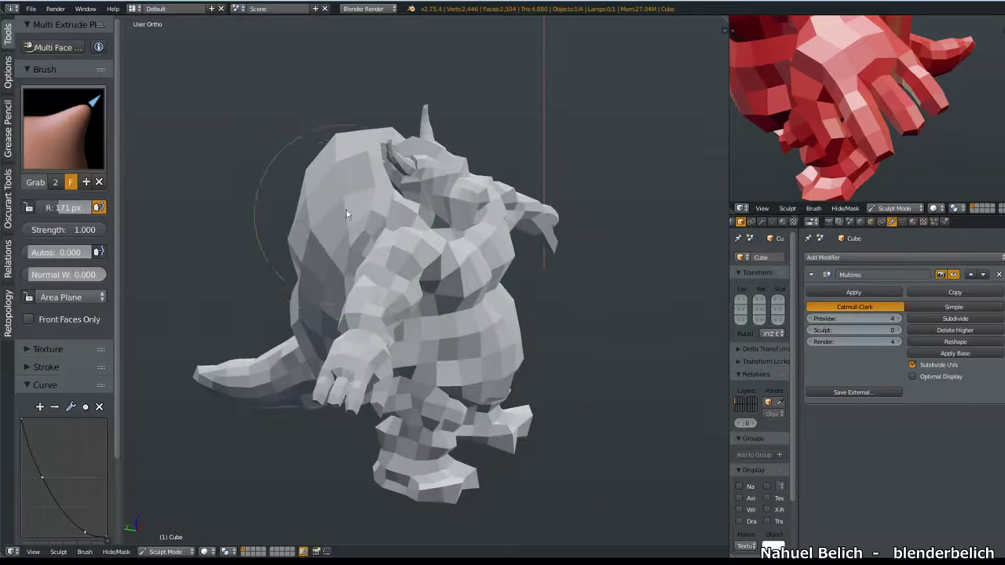
middle_click_drag(317, 251, 293, 306, "alt")
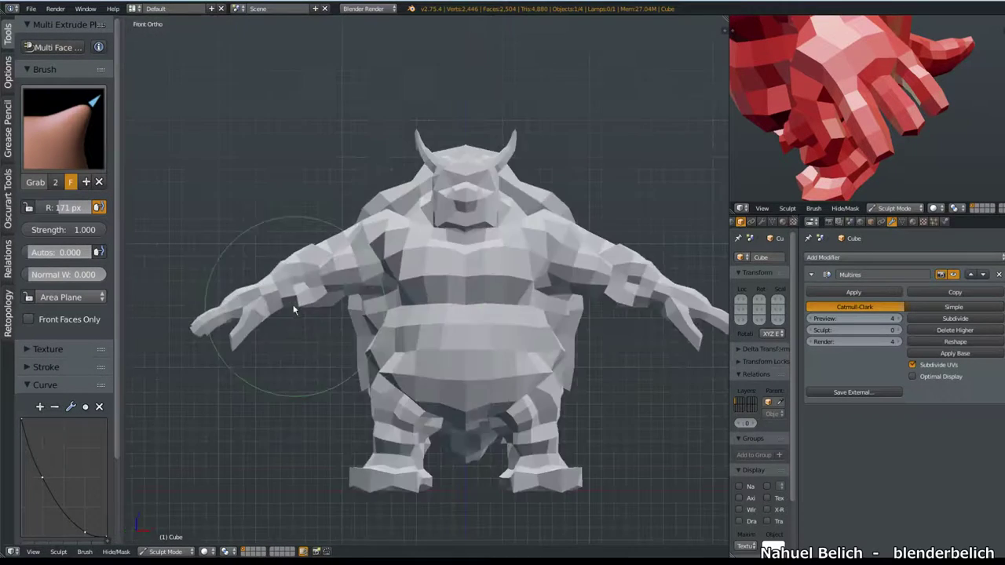
scroll(520, 252, "up", 2)
left_click_drag(878, 331, 902, 330)
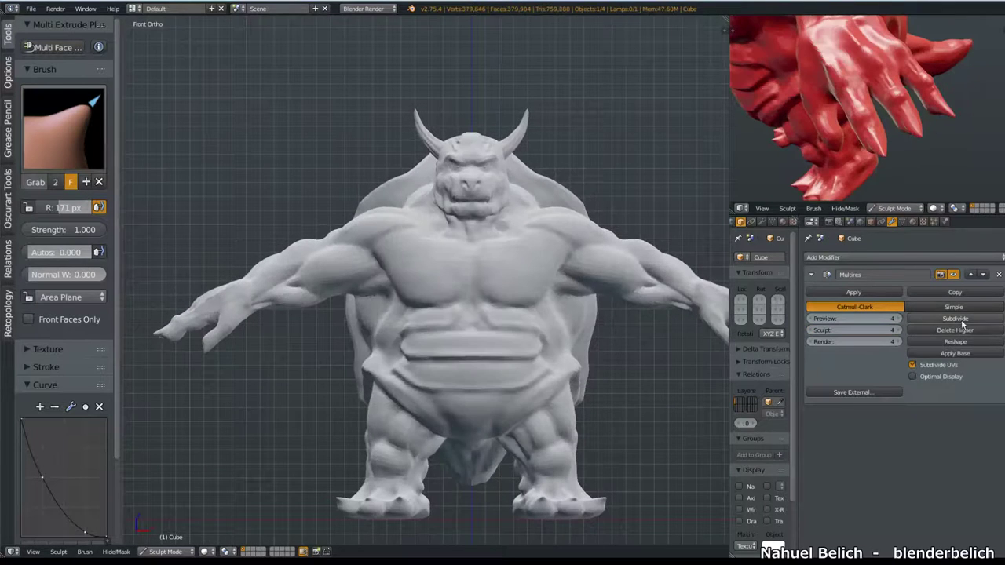
Select the Clay Strips brush from the sculpt brush list
middle_click_drag(440, 282, 380, 251)
left_click(66, 125)
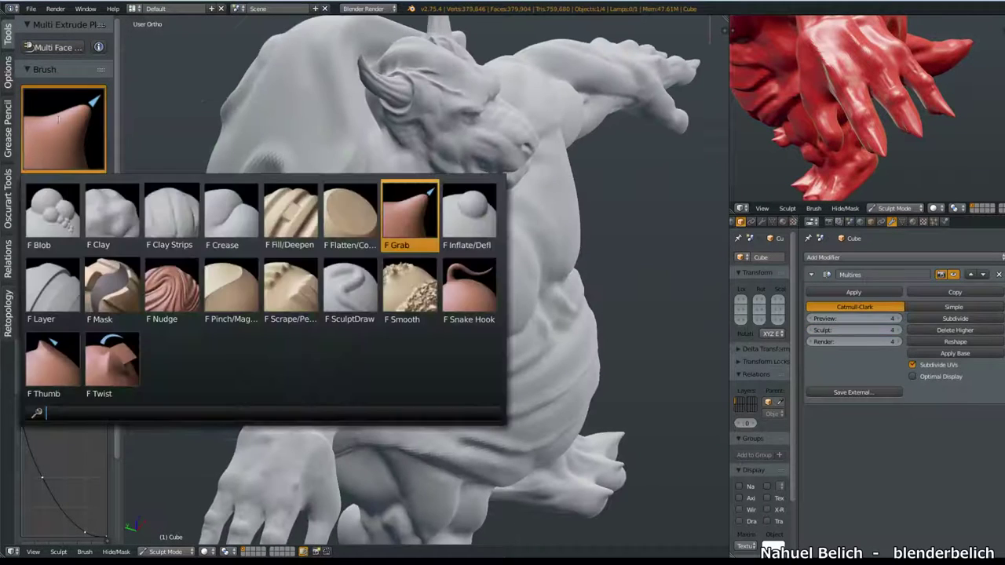
left_click(170, 204)
scroll(468, 201, "up", 3)
scroll(306, 253, "up", 2)
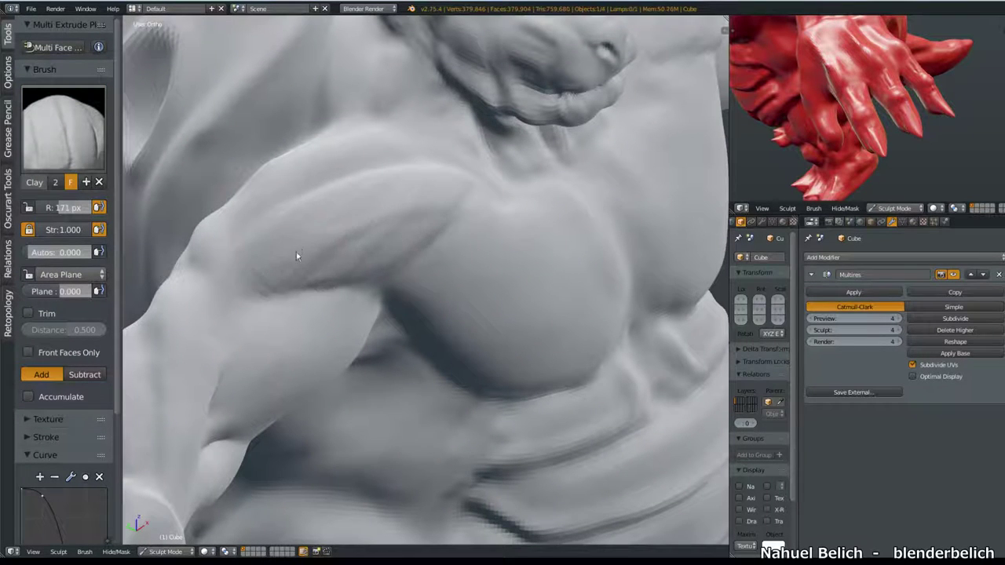
Deepen the chest crease and lay horizontal clay strokes on the left pectoral, smoothing between
middle_click_drag(429, 214, 416, 229)
left_click_drag(499, 328, 545, 306)
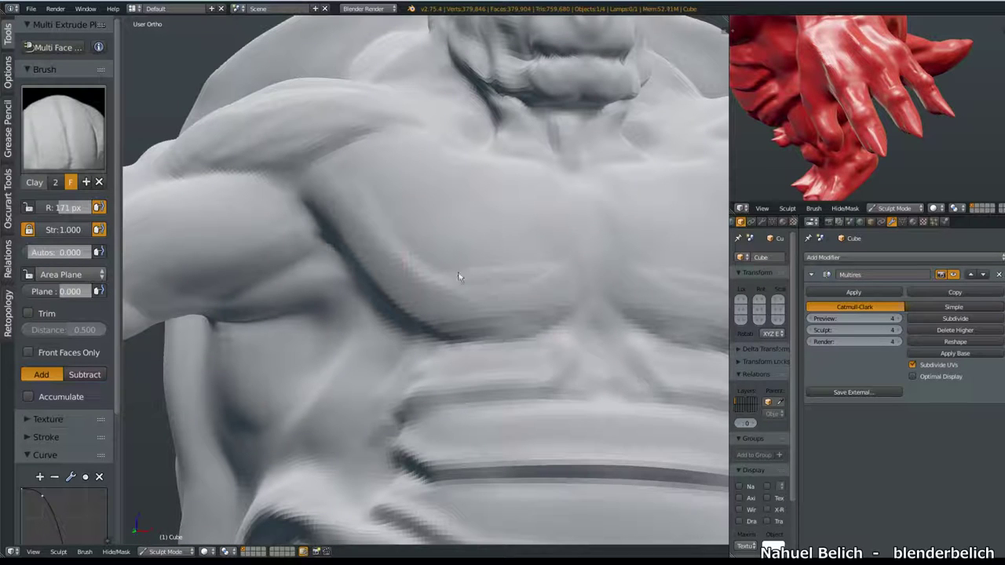
key("s")
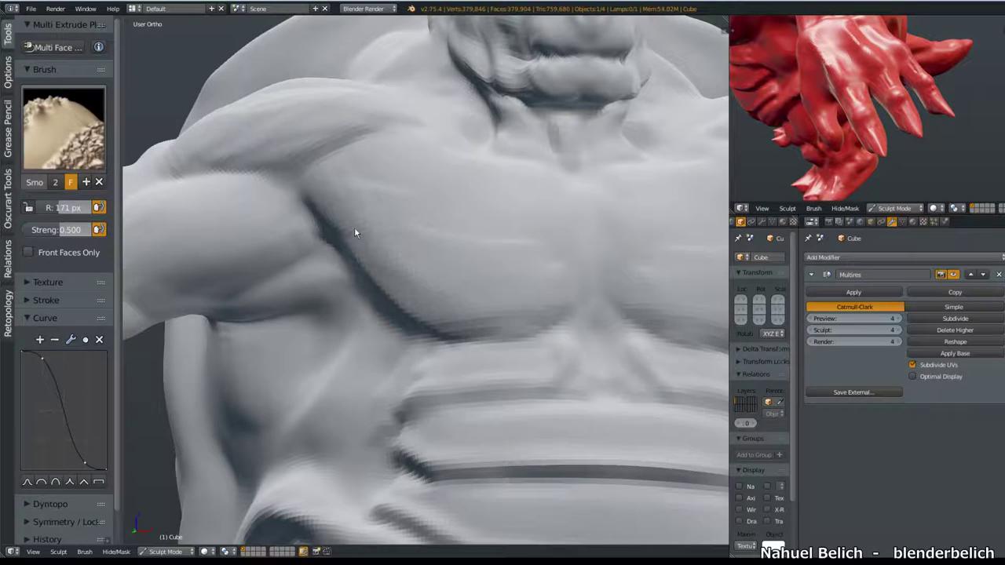
key("c")
middle_click_drag(578, 292, 449, 300)
left_click_drag(439, 303, 343, 299)
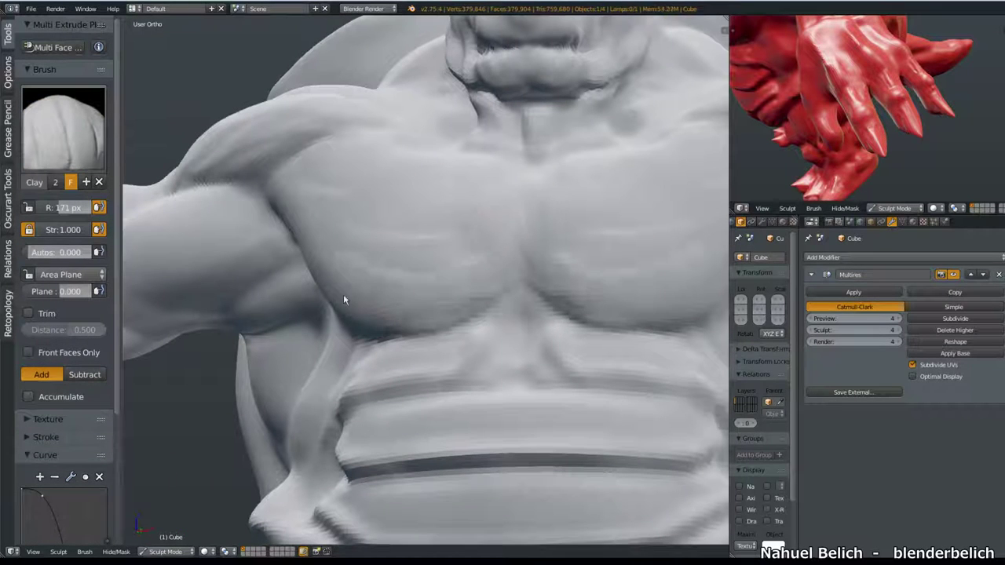
left_click_drag(444, 300, 347, 291)
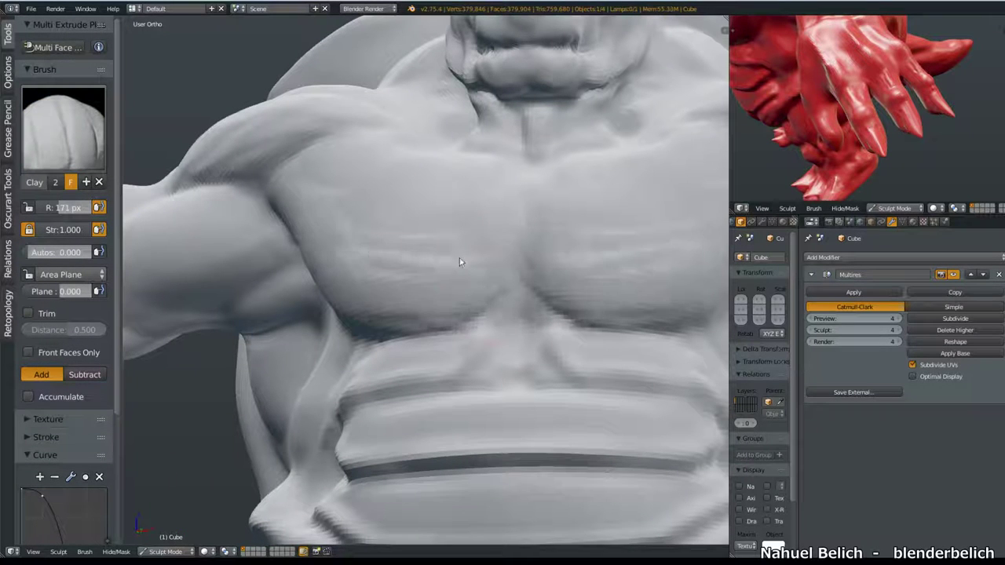
key("s")
Widen the brush settings panel and orbit round to the creature's back shell
middle_click_drag(320, 181, 417, 212)
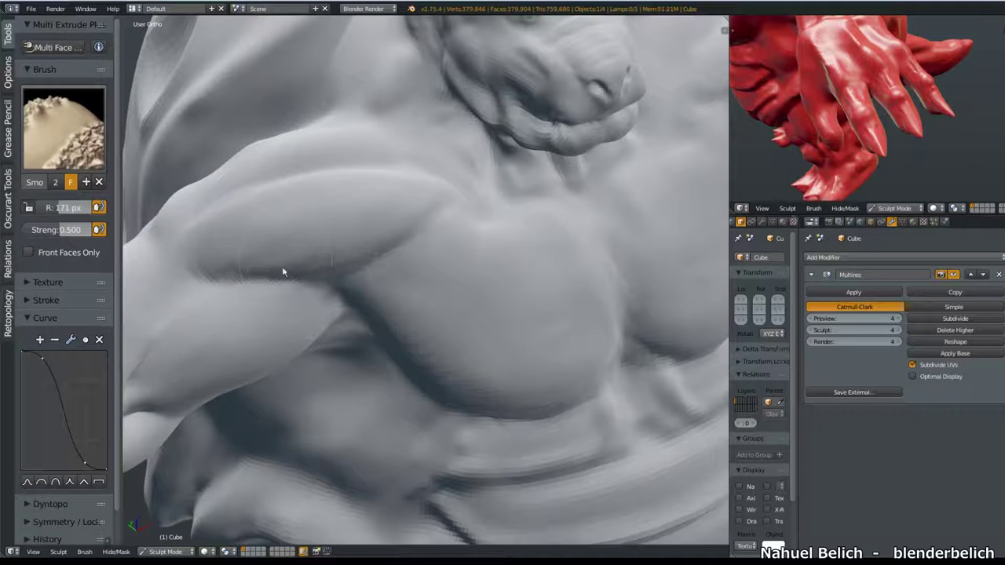
key("c")
scroll(298, 206, "down", 5)
mouse_move(353, 227)
middle_mouse_down()
mouse_move(471, 252)
mouse_move(558, 254)
mouse_move(533, 278)
mouse_move(304, 313)
middle_mouse_up()
scroll(471, 251, "up", 3)
left_click_drag(115, 249, 172, 254)
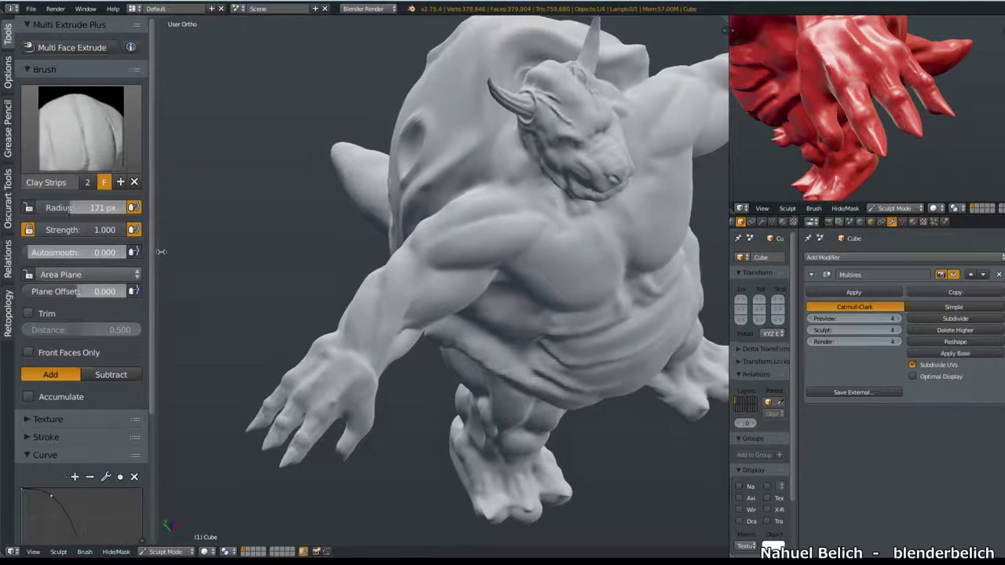
mouse_move(439, 221)
middle_mouse_down()
mouse_move(484, 250)
mouse_move(499, 200)
mouse_move(443, 222)
mouse_move(475, 234)
mouse_move(502, 228)
middle_mouse_up()
scroll(499, 200, "up", 3)
Add another Multires subdivision level and expand the brush Texture settings
left_click(939, 319)
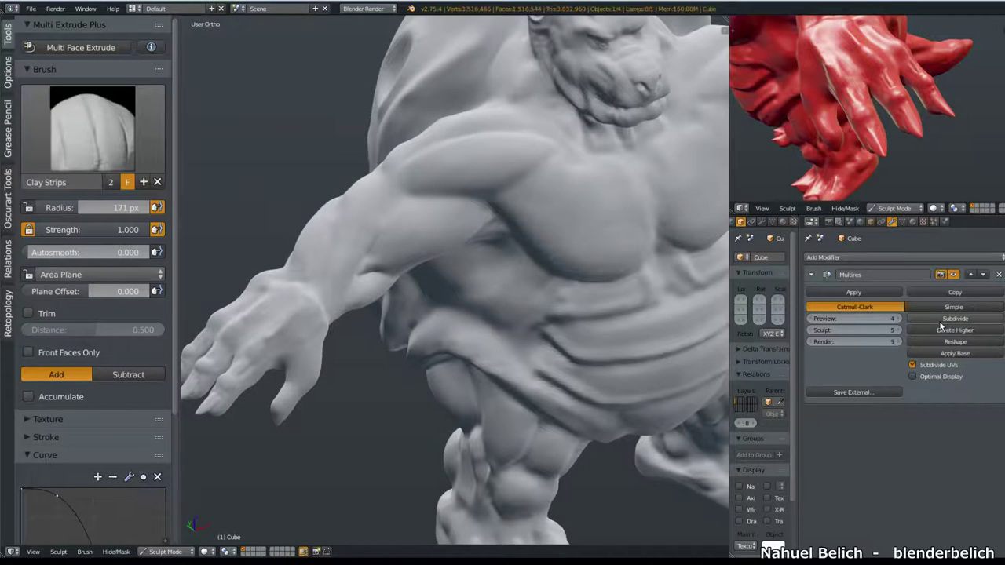
scroll(77, 226, "down", 3)
scroll(77, 227, "down", 3)
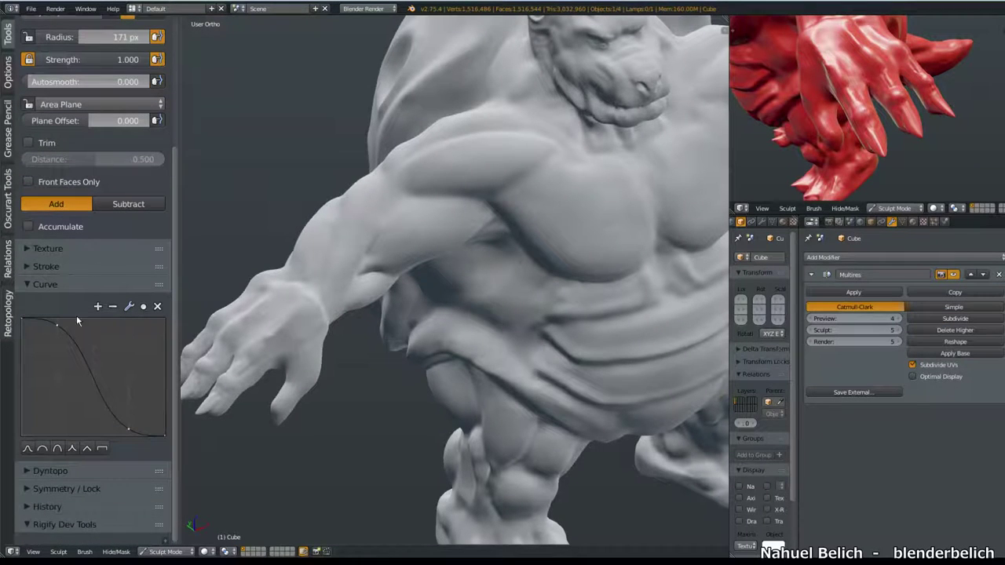
left_click(72, 254)
Orbit and zoom to a frontal view of the creature's chest
mouse_move(278, 288)
middle_mouse_down()
mouse_move(455, 321)
mouse_move(422, 281)
middle_mouse_up()
scroll(471, 218, "up", 4)
mouse_move(471, 217)
middle_mouse_down()
mouse_move(511, 233)
mouse_move(545, 231)
mouse_move(473, 321)
middle_mouse_up()
scroll(489, 230, "up", 2)
scroll(473, 322, "down", 3)
scroll(507, 211, "up", 3)
middle_click_drag(508, 210, 470, 298)
scroll(437, 400, "up", 2)
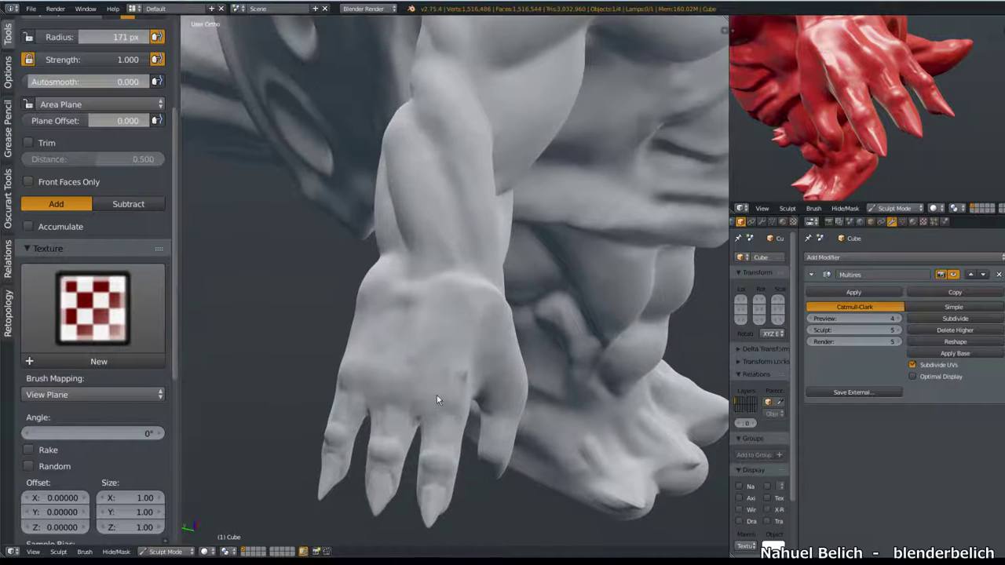
mouse_move(490, 186)
middle_mouse_down()
mouse_move(432, 366)
mouse_move(435, 262)
mouse_move(278, 314)
mouse_move(324, 276)
middle_mouse_up()
scroll(324, 276, "up", 2)
scroll(385, 278, "up", 2)
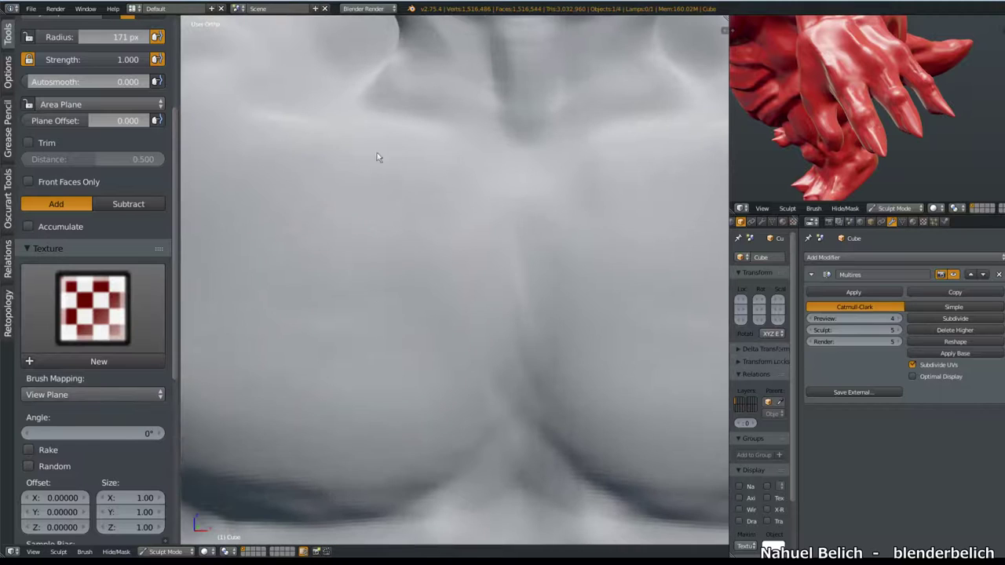
Smooth the vertical chest grooves symmetrically and compact the tool settings panel
mouse_move(422, 226)
left_mouse_down("shift")
mouse_move(405, 403)
mouse_move(395, 379)
left_mouse_up("shift")
scroll(416, 325, "down", 2)
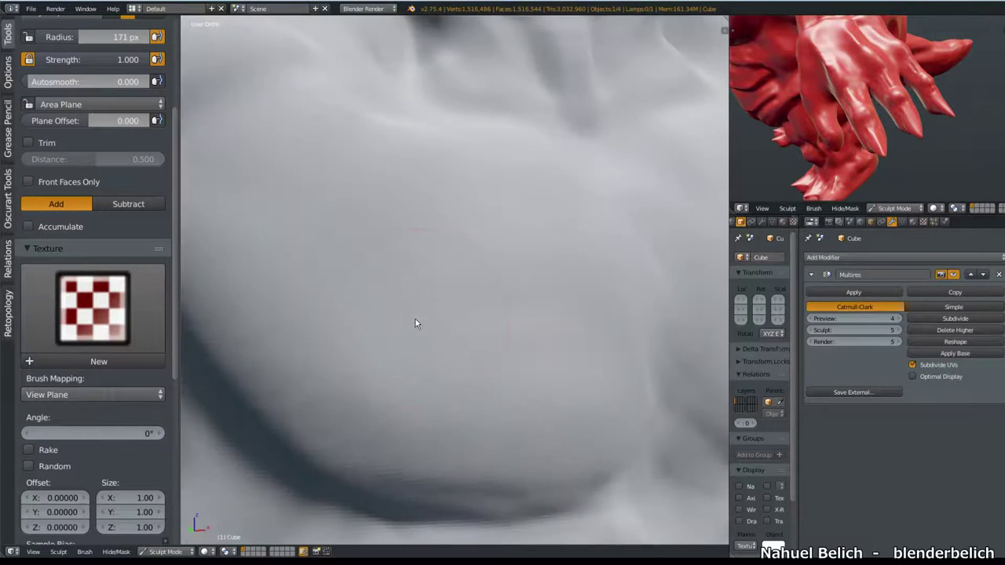
scroll(447, 366, "down", 2)
scroll(397, 341, "down", 2)
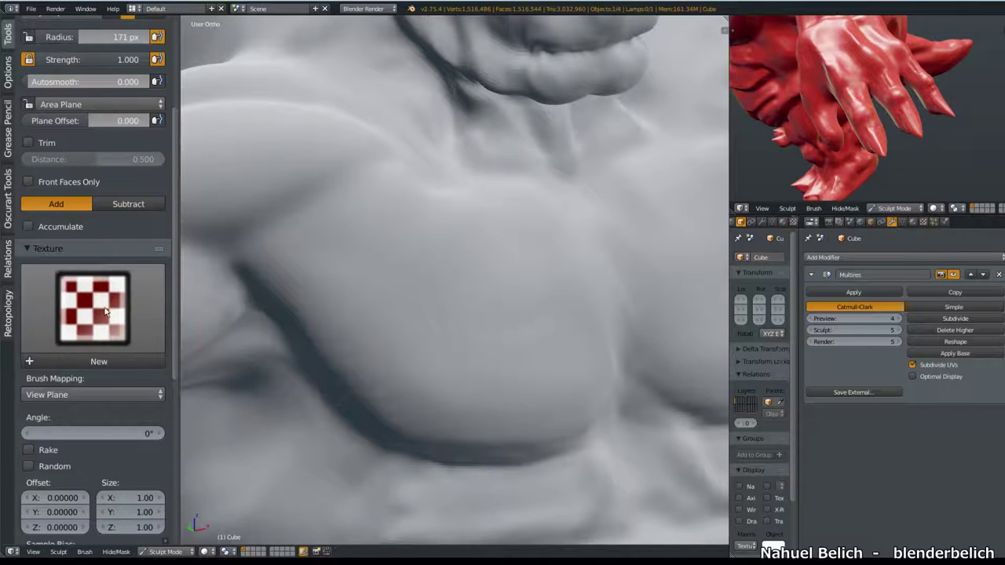
middle_click_drag(93, 326, 114, 69, "ctrl")
scroll(65, 311, "up", 1)
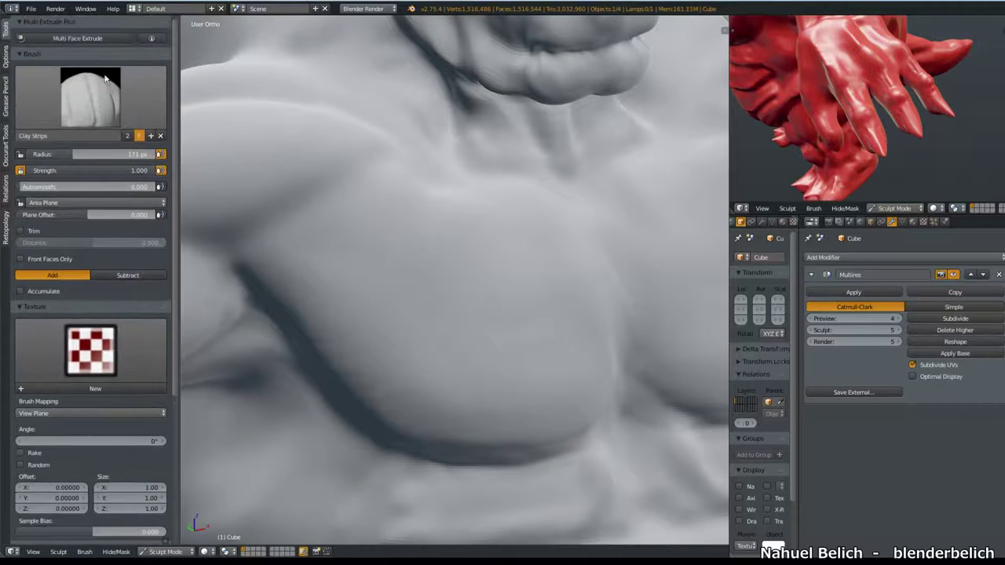
left_click(165, 550)
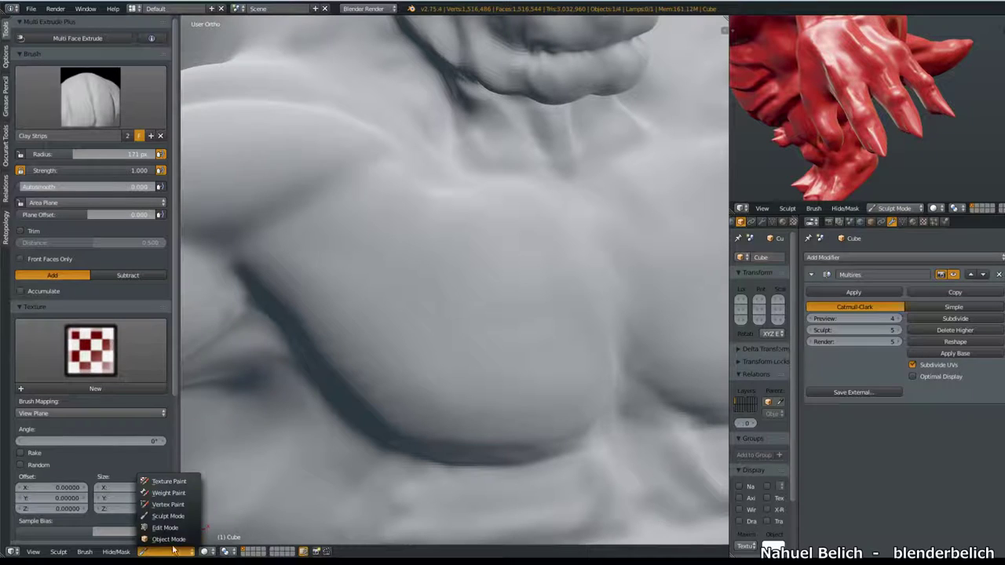
left_click(186, 522)
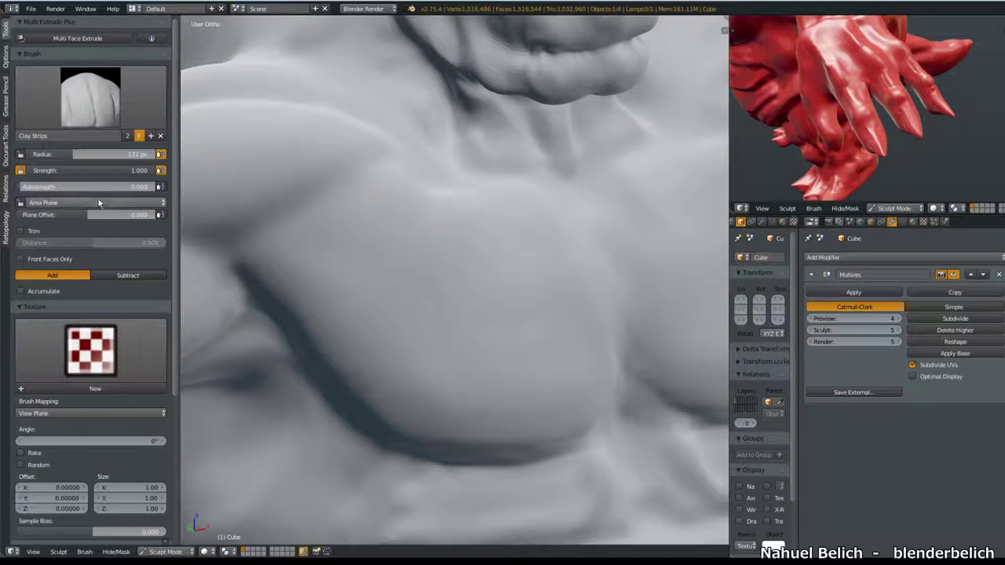
Create a new blank brush texture called Texture, checking it in the texture browser
left_click(88, 388)
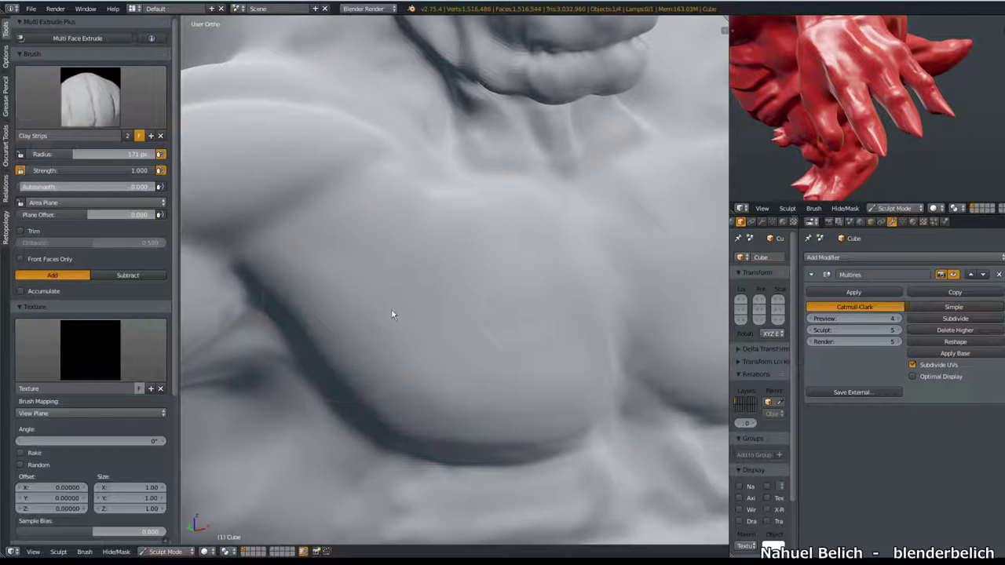
left_click(102, 352)
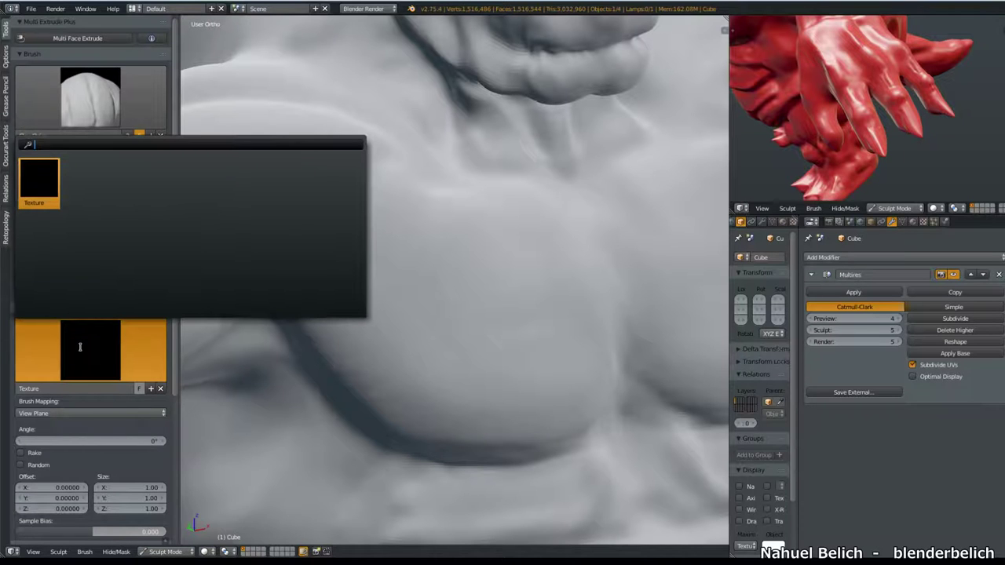
left_click(46, 176)
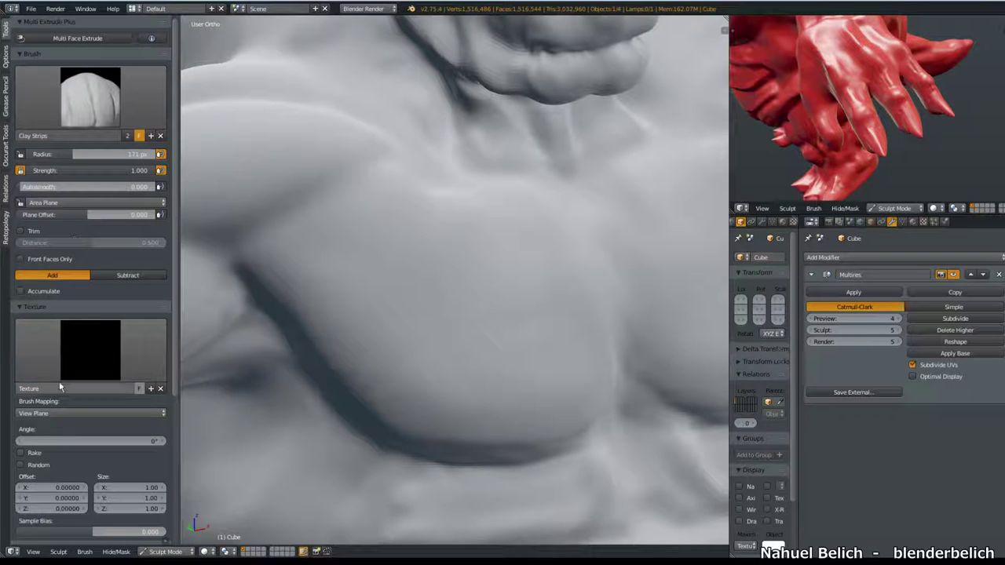
left_click(76, 334)
left_click(35, 201)
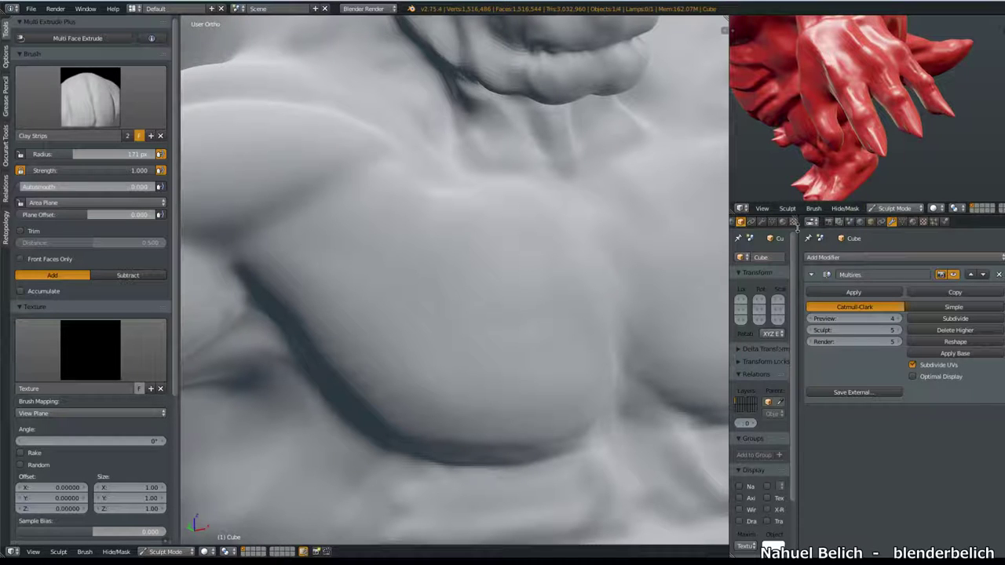
Merge the two Properties areas into one and show the texture properties
left_click_drag(795, 226, 863, 235)
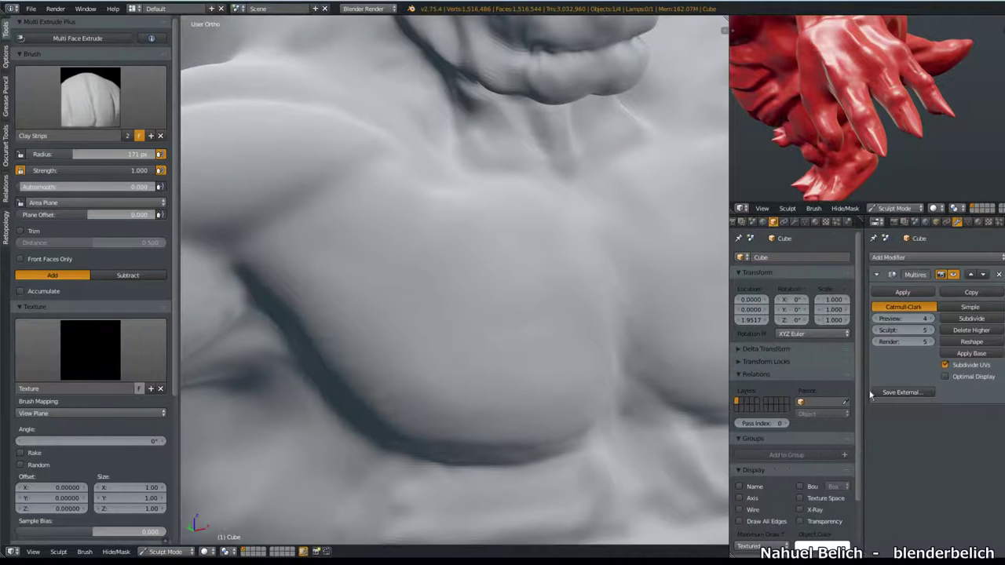
left_click_drag(870, 553, 793, 502)
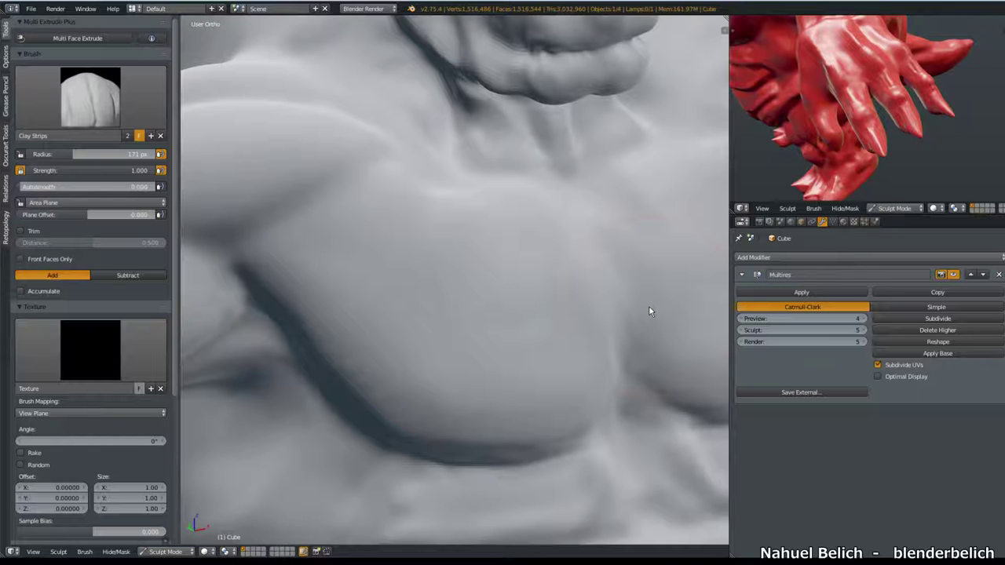
left_click(854, 222)
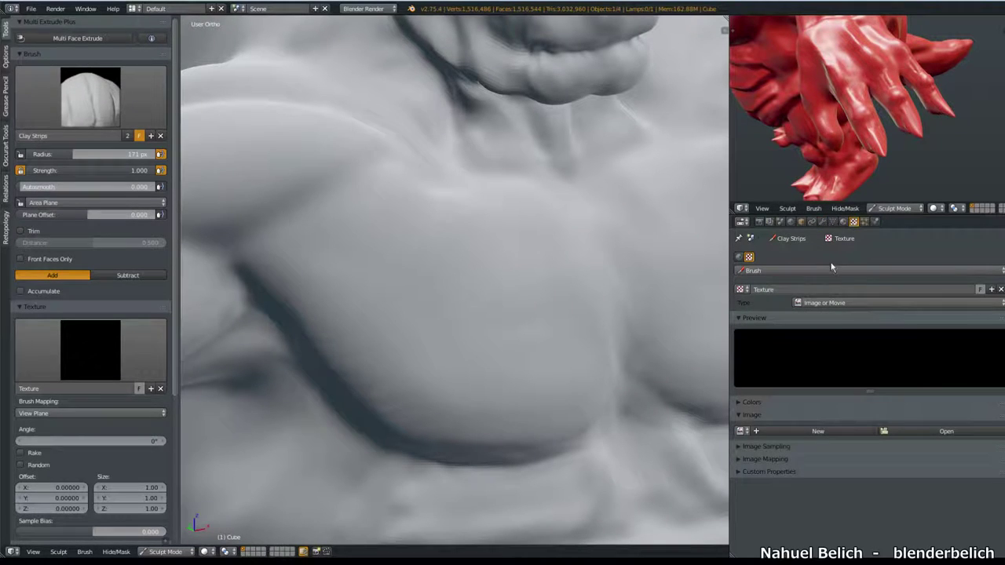
left_click(847, 210)
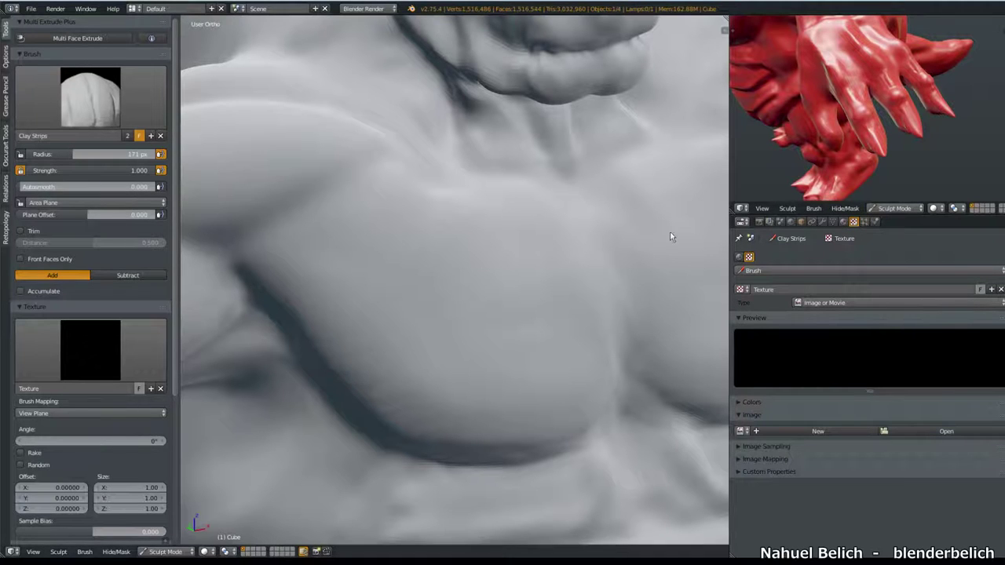
left_click(843, 221)
left_click(828, 293)
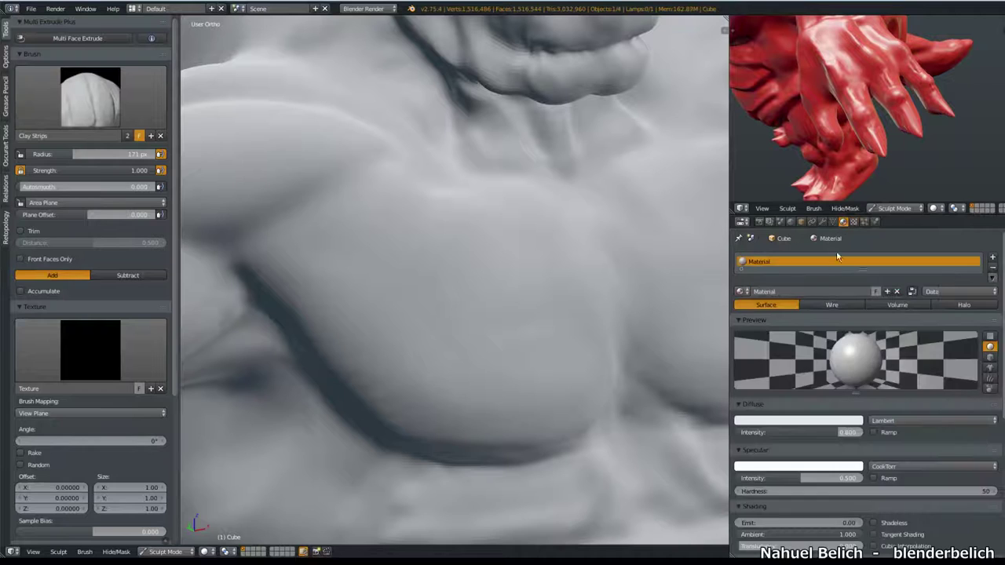
left_click(854, 223)
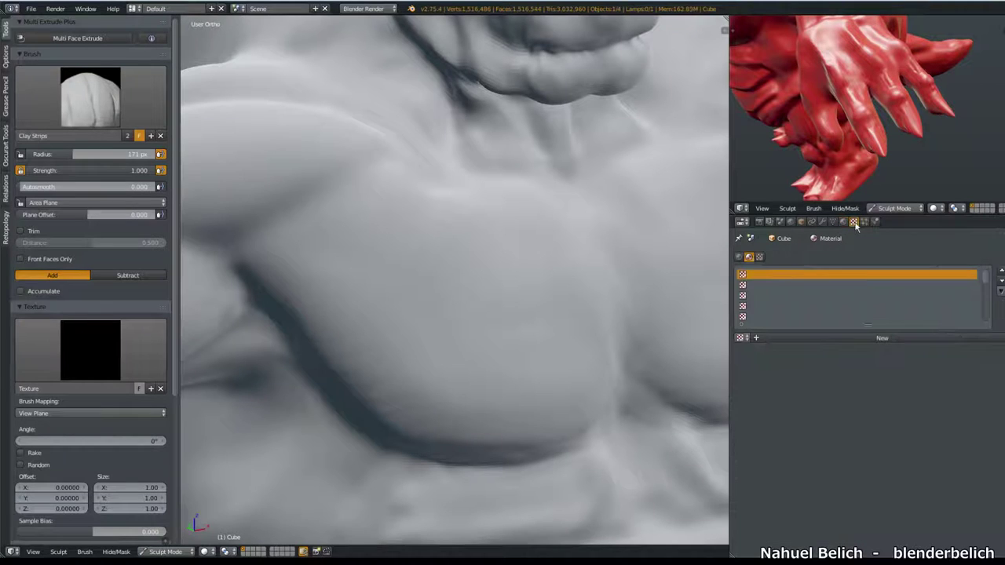
Review the brush, world and material texture slots in the Texture properties
left_click(757, 259)
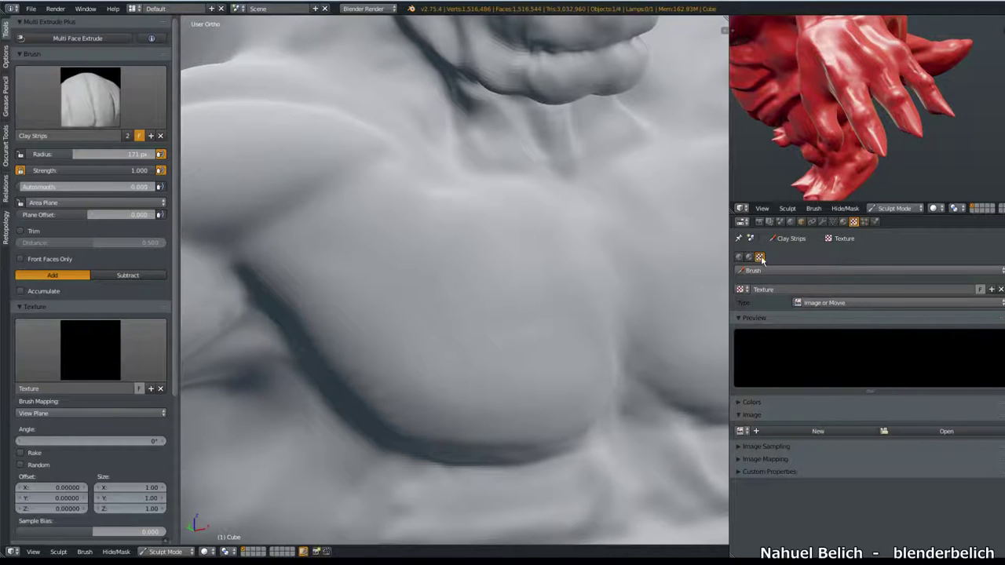
left_click(739, 257)
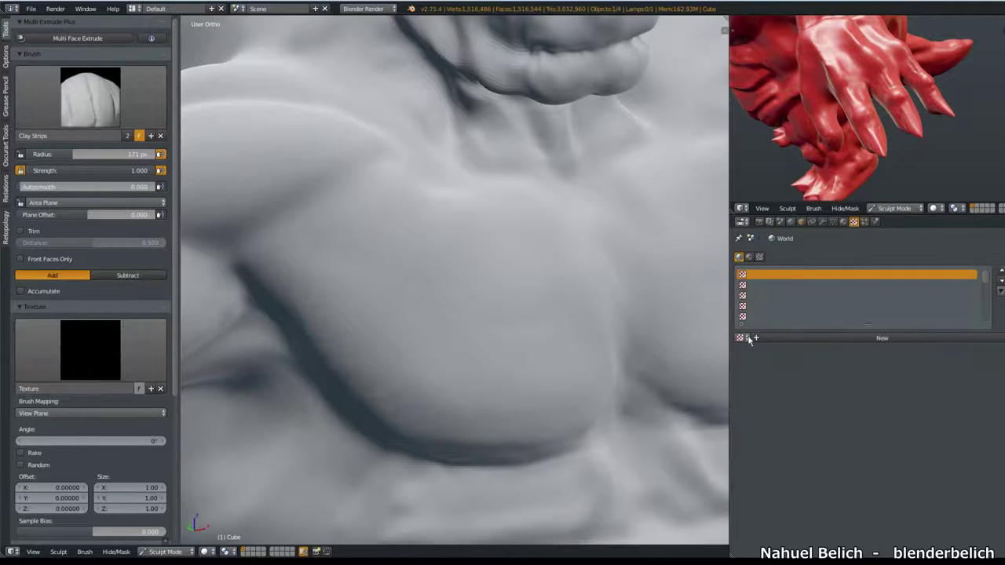
left_click(749, 257)
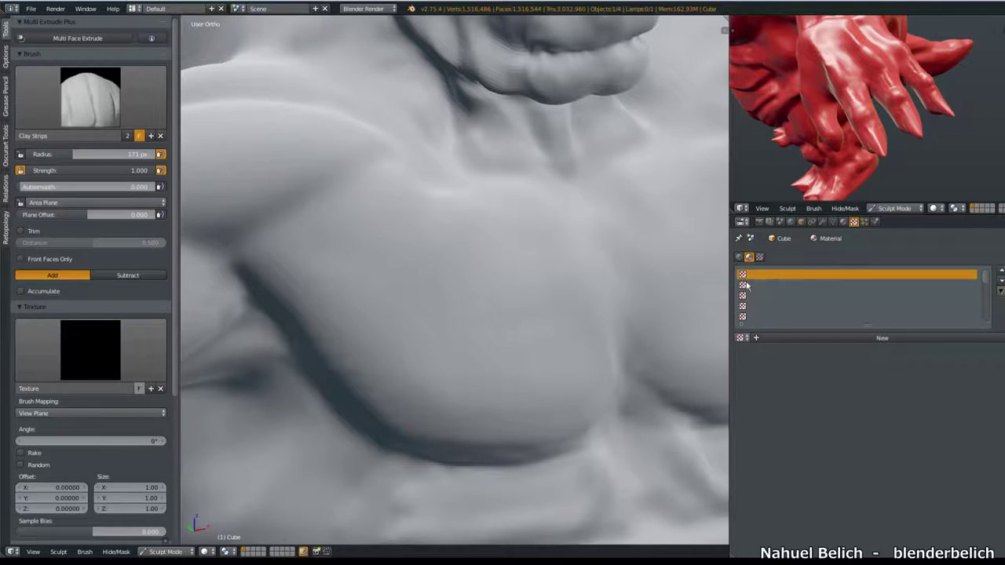
left_click(843, 222)
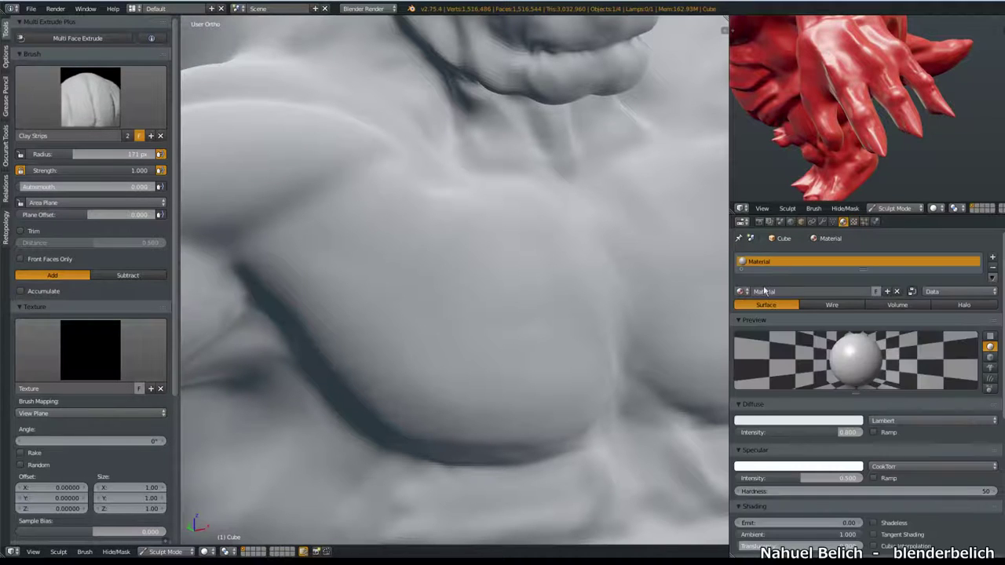
left_click(855, 222)
left_click(759, 257)
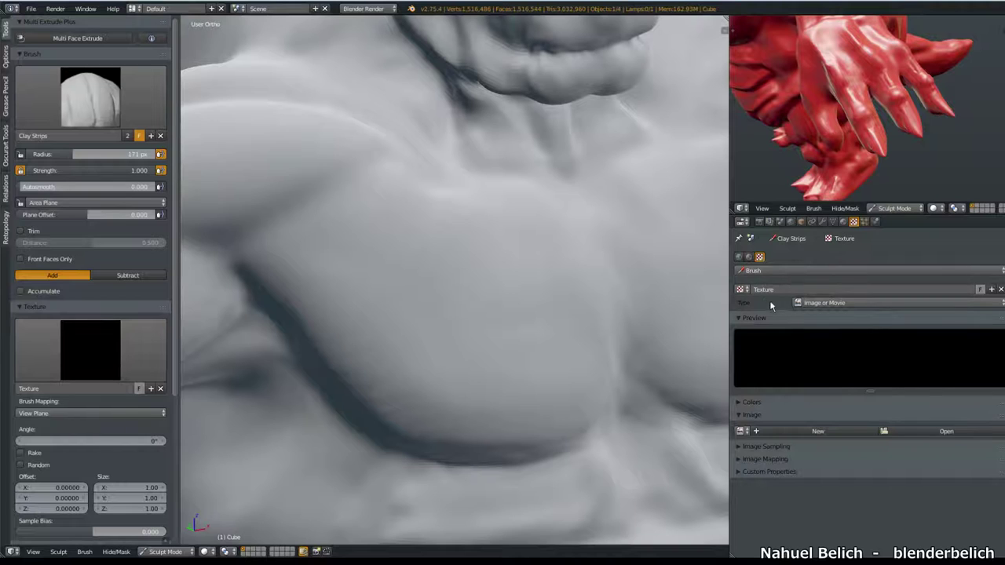
left_click(756, 272)
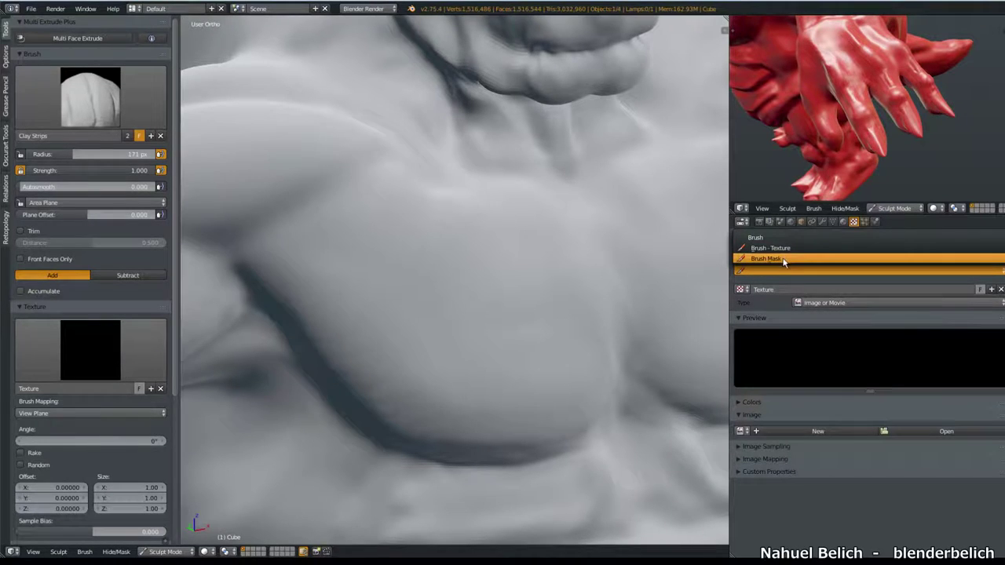
left_click(753, 267)
scroll(104, 363, "down", 5)
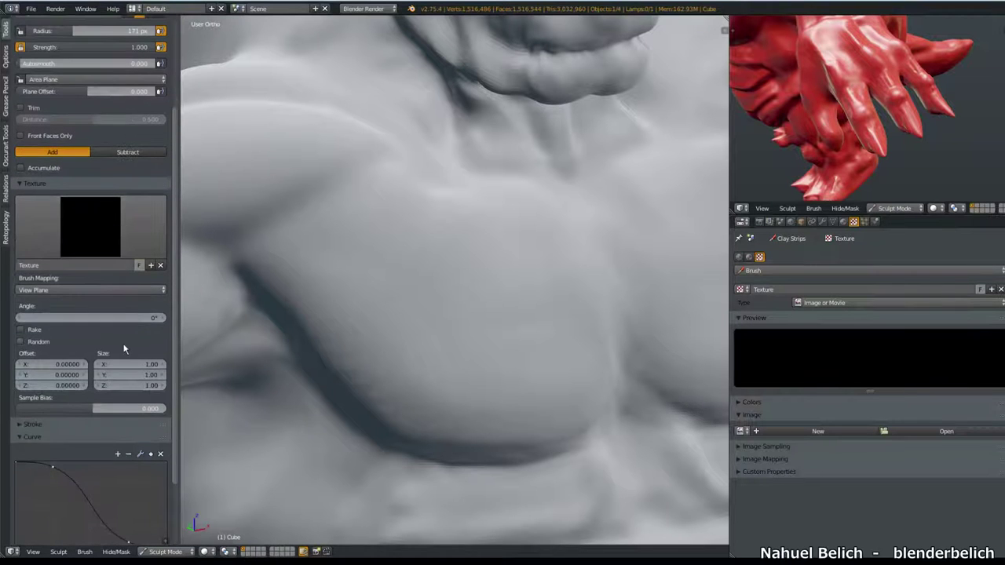
scroll(115, 382, "up", 1)
scroll(116, 382, "up", 2)
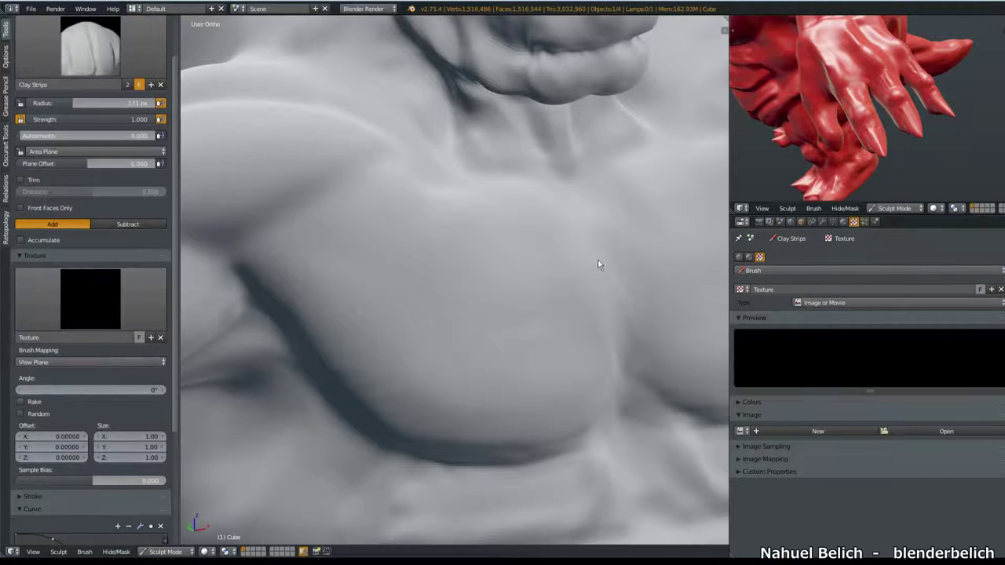
Select the Brush - Texture slot and set its type to Clouds
left_click(812, 271)
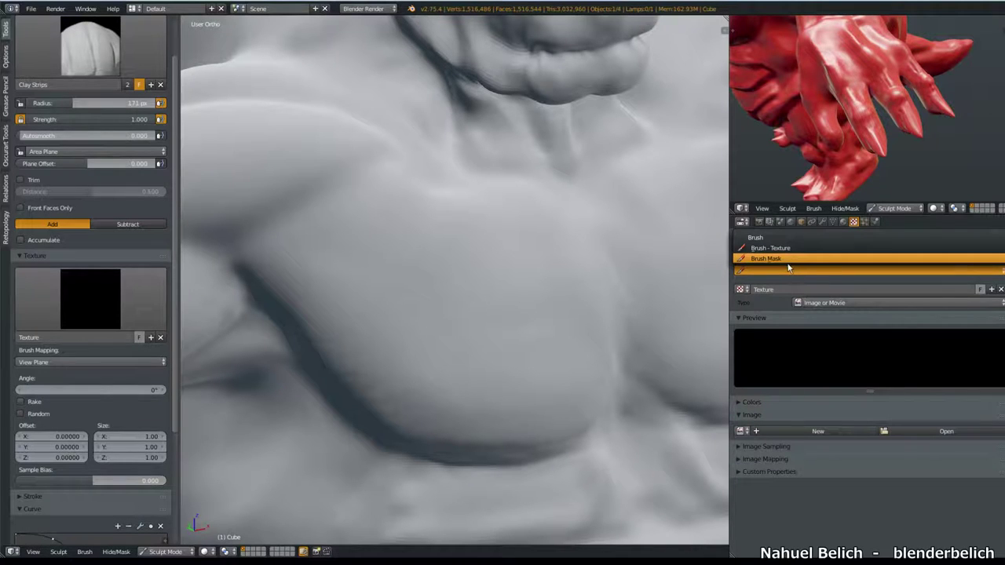
left_click(738, 277)
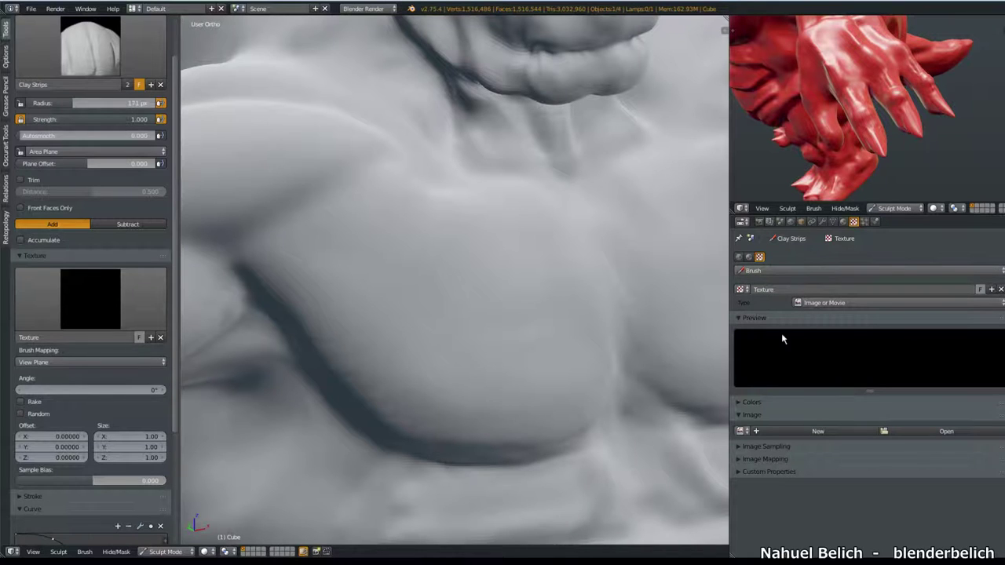
left_click(781, 270)
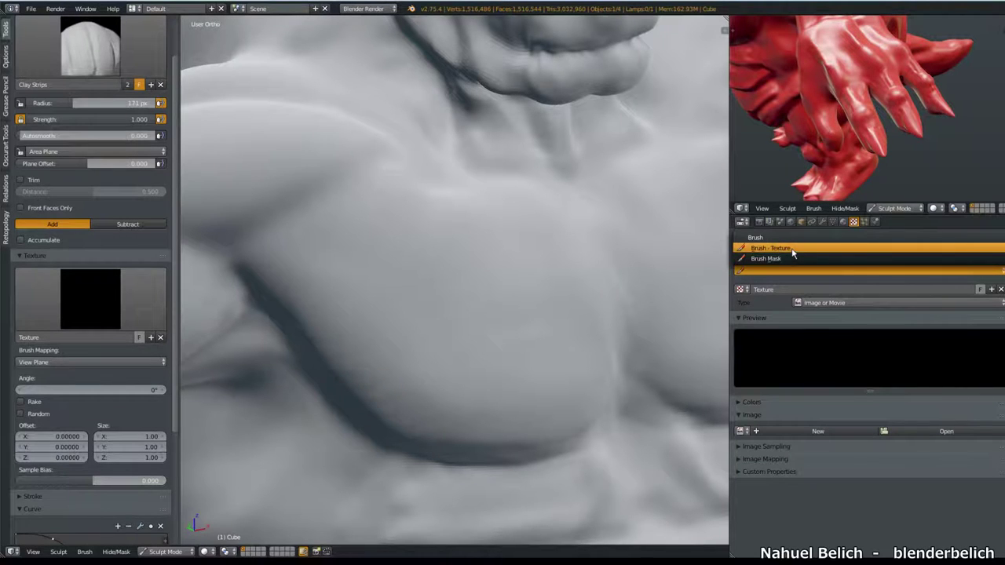
left_click(792, 250)
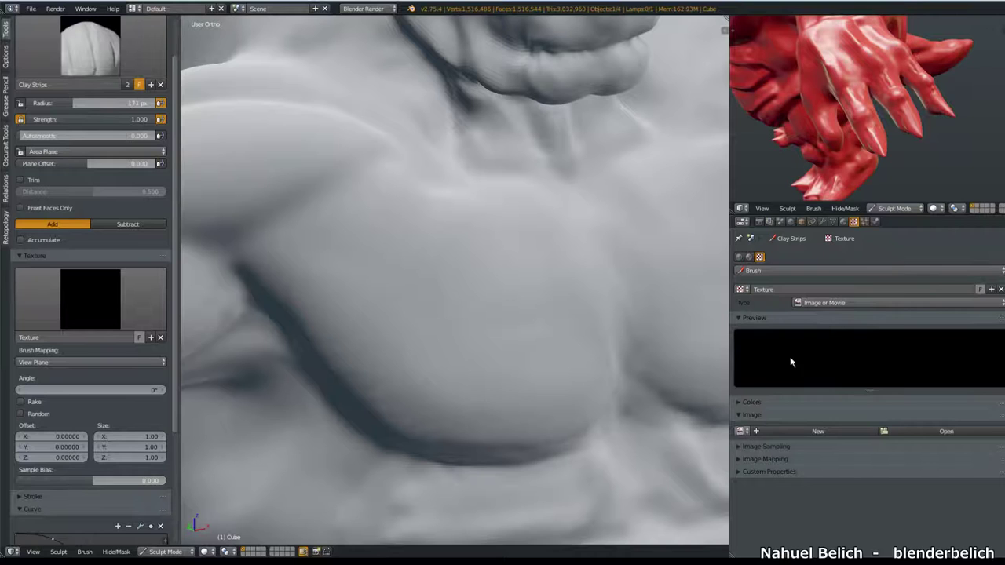
left_click(840, 303)
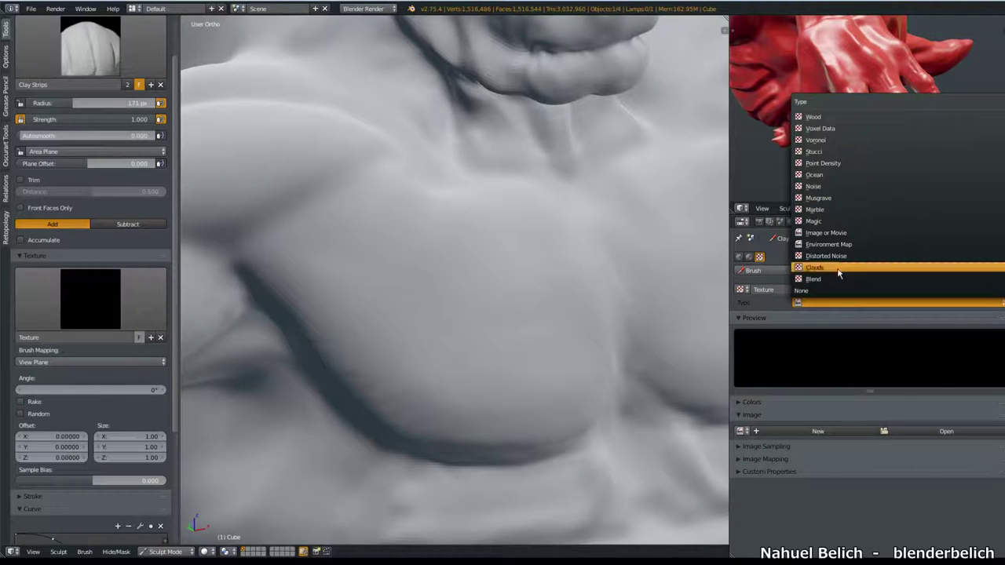
left_click(838, 266)
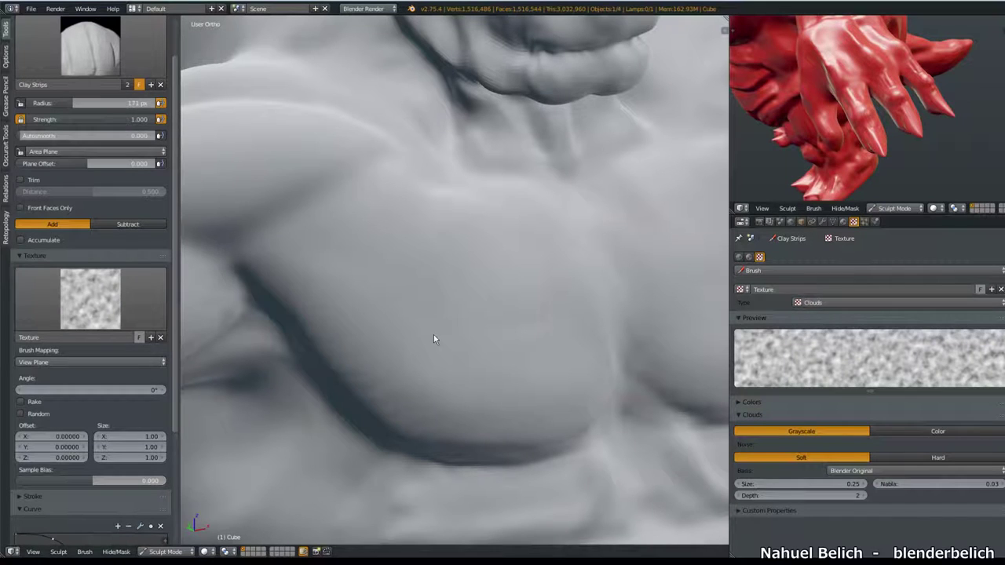
Set Brush Mapping to Stencil and expand the texture's Colors subpanel
left_click(77, 362)
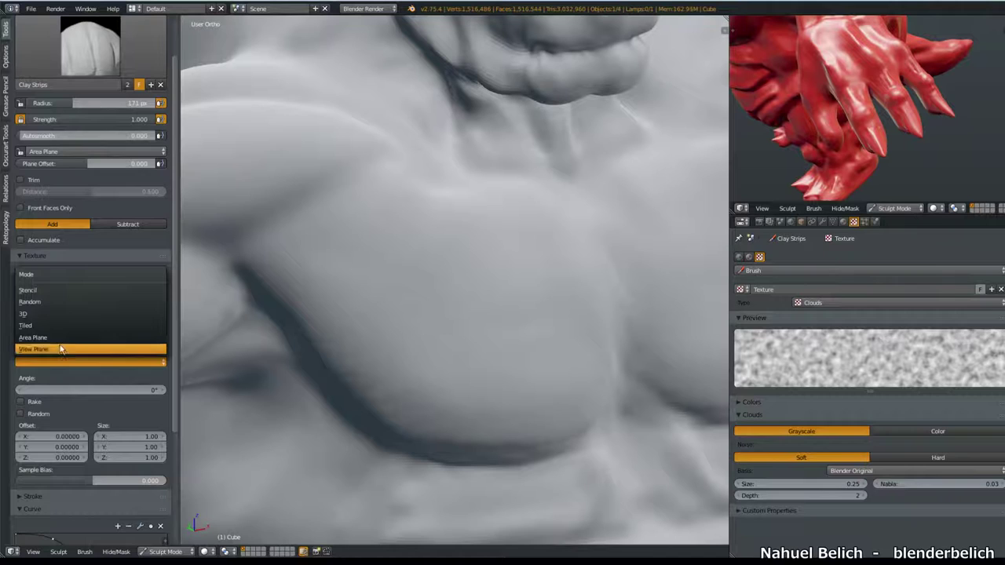
left_click(63, 290)
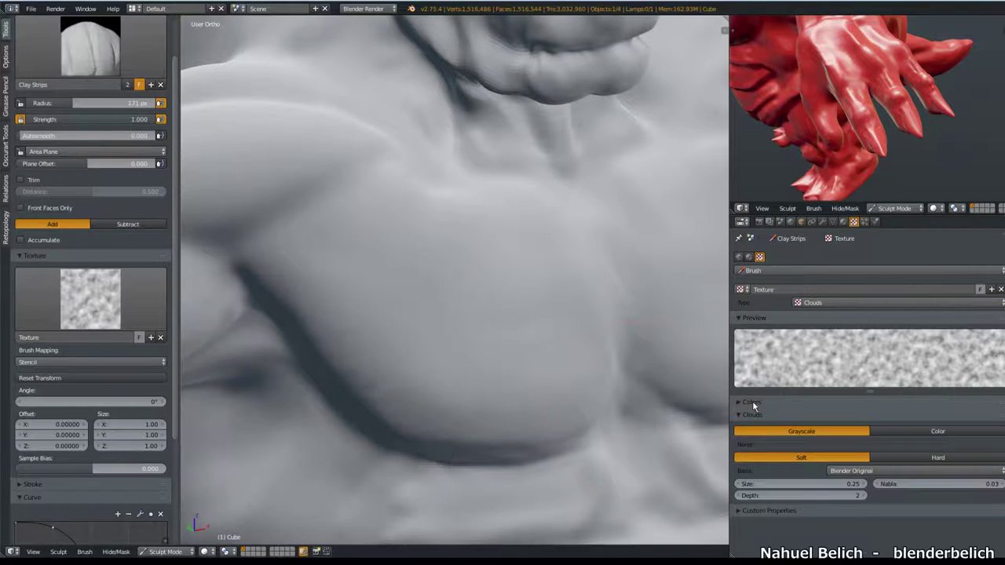
left_click(752, 402)
Enable a colour ramp with the white stop at 0.458 and stamp clouds onto the chest
left_click(739, 418)
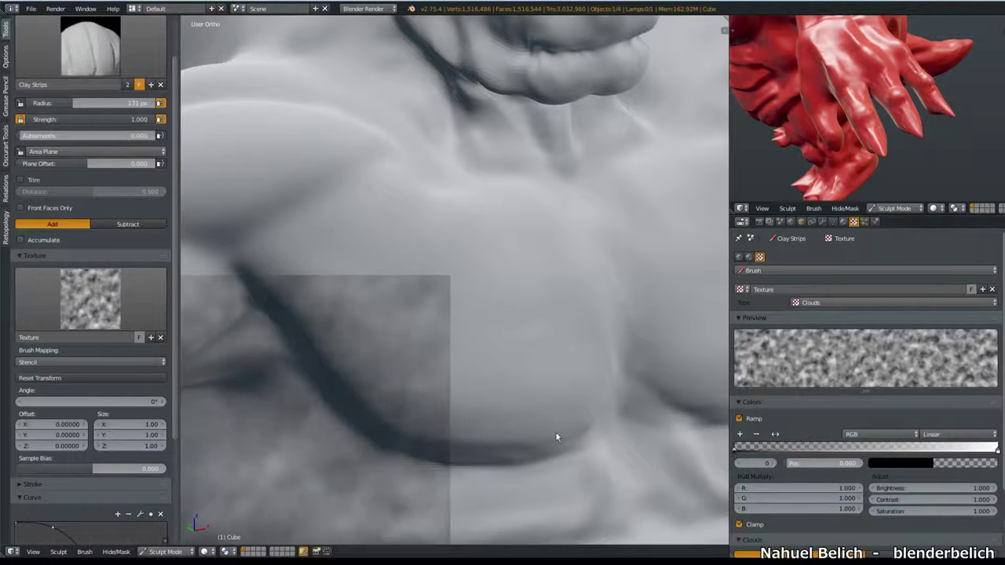
left_click_drag(739, 453, 822, 447)
left_click_drag(994, 447, 855, 448)
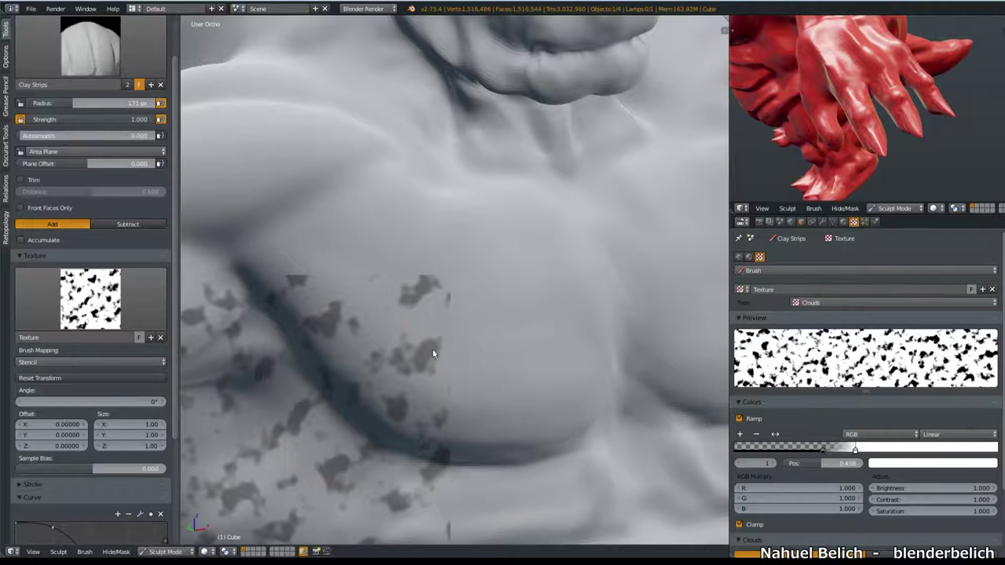
mouse_move(369, 331)
left_mouse_down()
mouse_move(393, 408)
mouse_move(591, 266)
left_mouse_up()
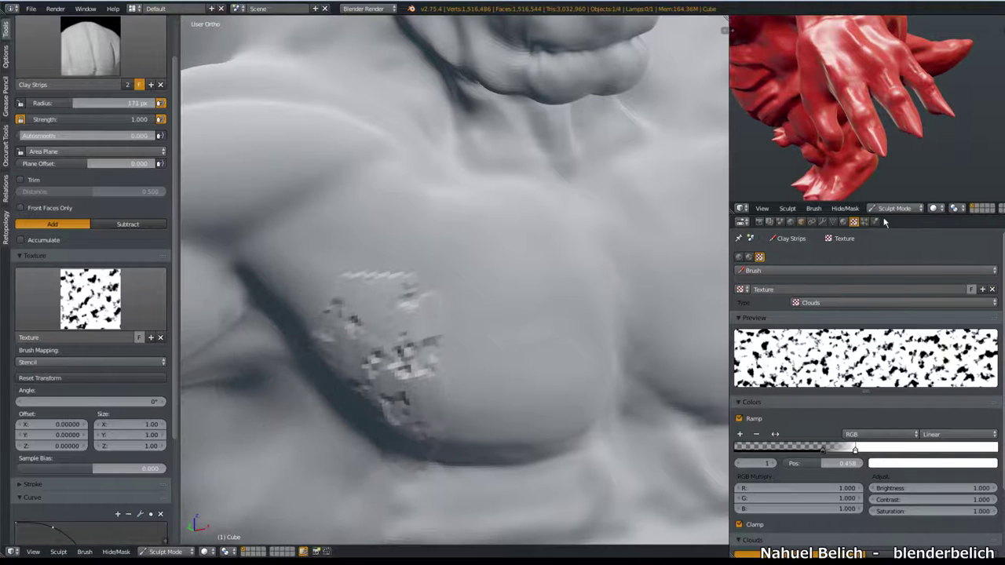
Reposition the stencil over the centre of the chest and rotate it to 331.494°
middle_click_drag(632, 209, 533, 277)
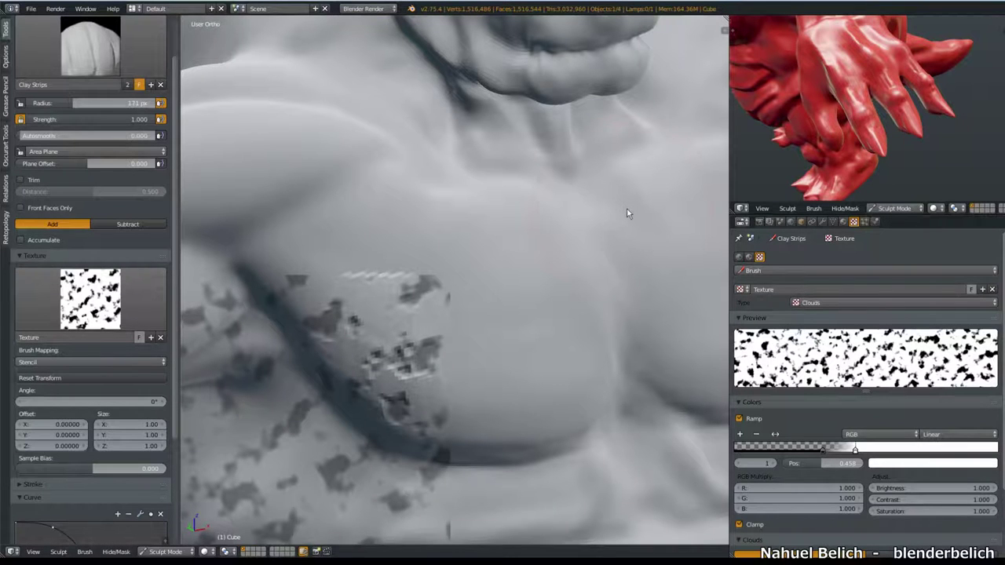
scroll(533, 277, "down", 3)
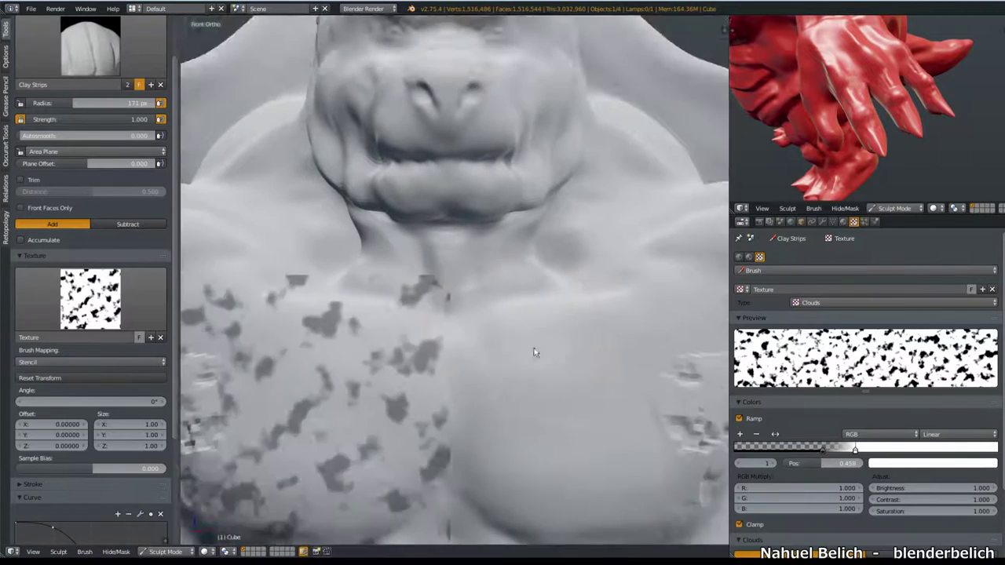
middle_click_drag(534, 347, 432, 377, "shift")
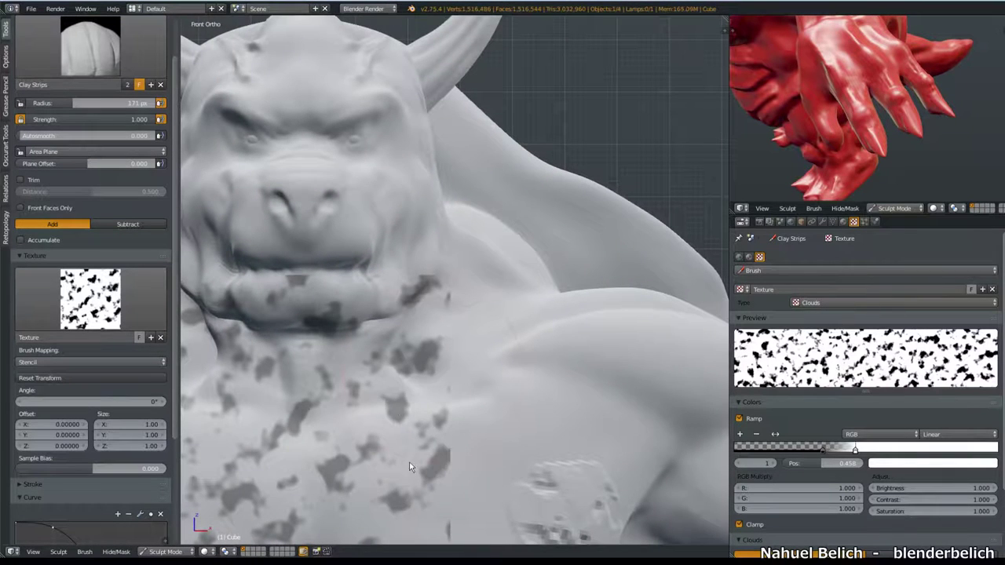
scroll(466, 332, "up", 2)
scroll(360, 445, "up", 1)
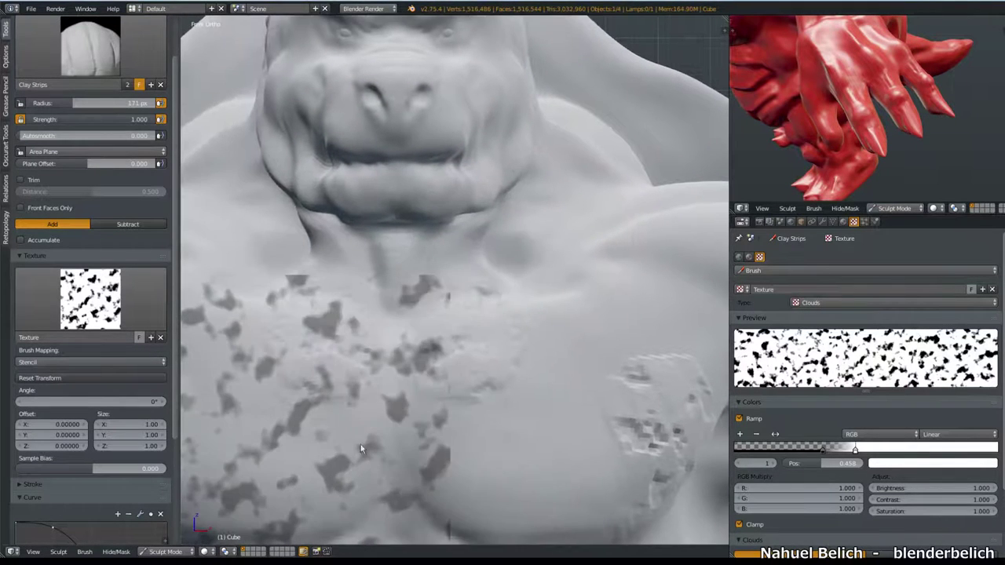
scroll(535, 288, "up", 2)
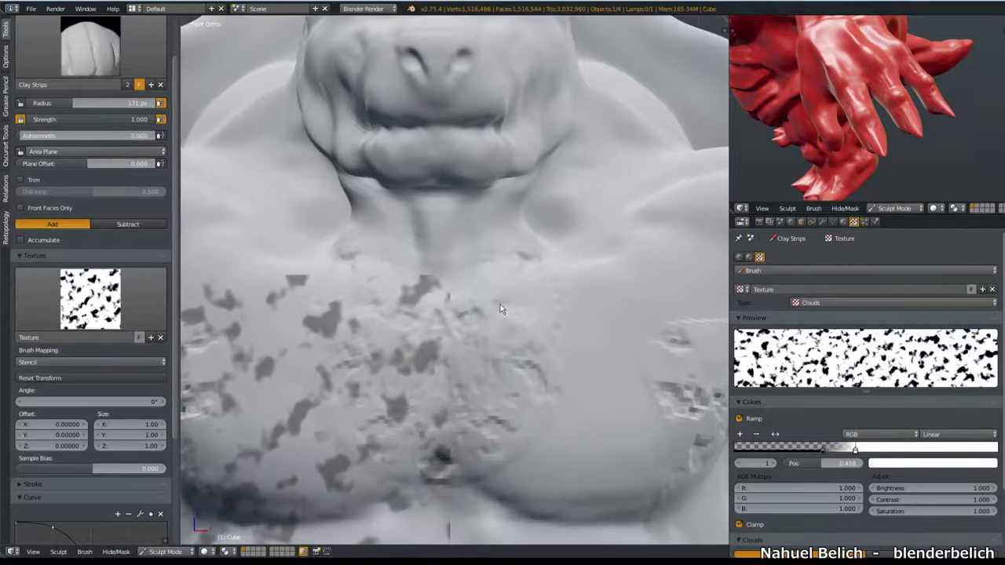
scroll(518, 294, "up", 1)
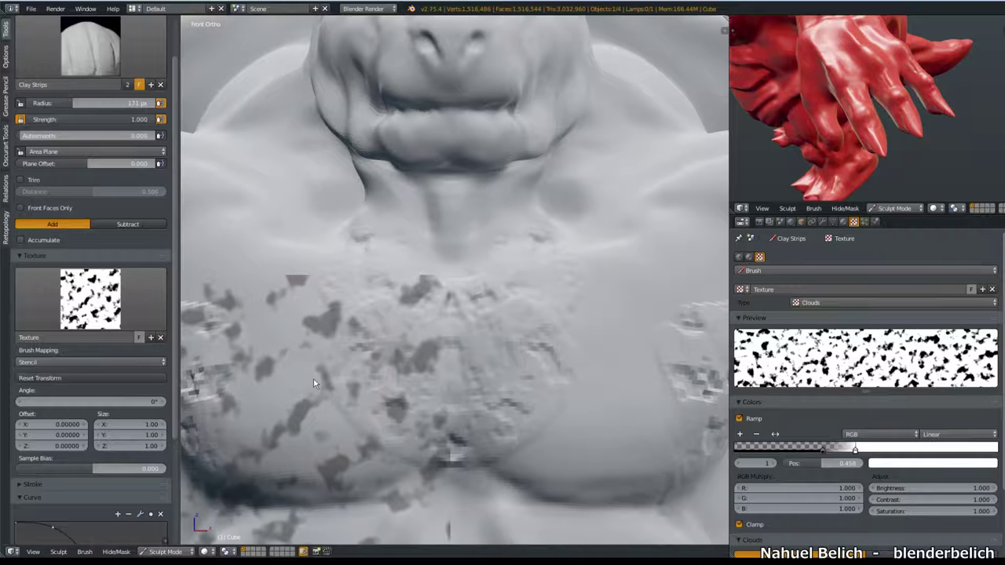
mouse_move(388, 276)
middle_mouse_down()
mouse_move(406, 314)
mouse_move(381, 365)
middle_mouse_up()
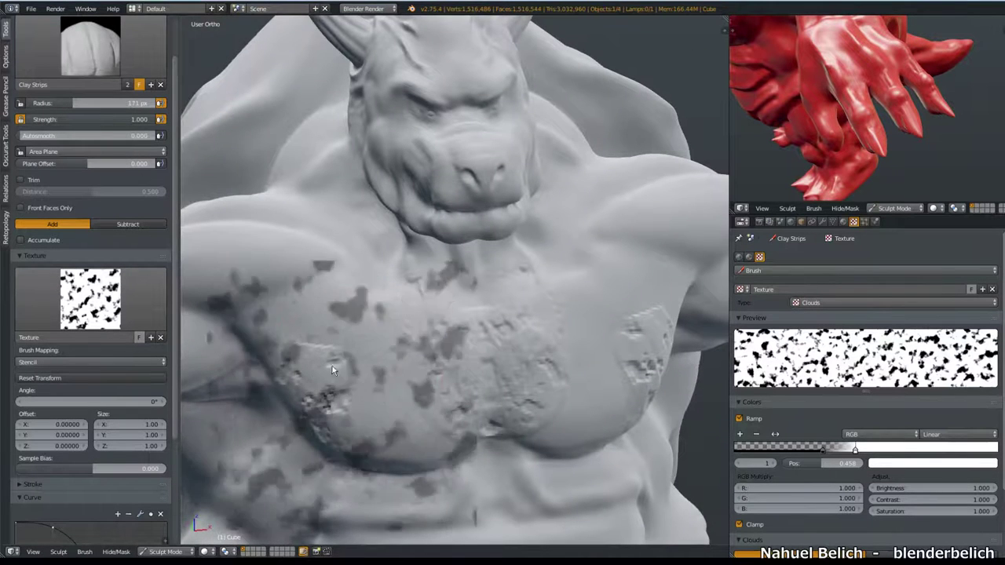
mouse_move(357, 195)
right_mouse_down()
mouse_move(439, 255)
mouse_move(413, 322)
mouse_move(395, 318)
mouse_move(403, 293)
right_mouse_up()
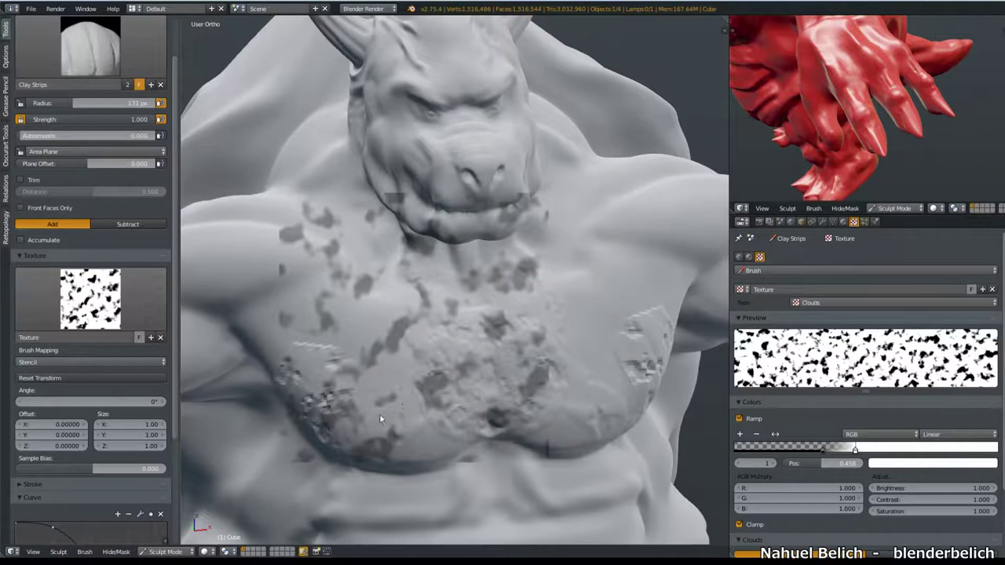
mouse_move(499, 285)
right_mouse_down()
mouse_move(502, 336)
mouse_move(569, 292)
mouse_move(512, 314)
mouse_move(481, 217)
mouse_move(637, 126)
mouse_move(665, 270)
mouse_move(495, 298)
mouse_move(430, 325)
mouse_move(697, 182)
right_mouse_up()
right_click_drag(663, 134, 639, 310, "ctrl")
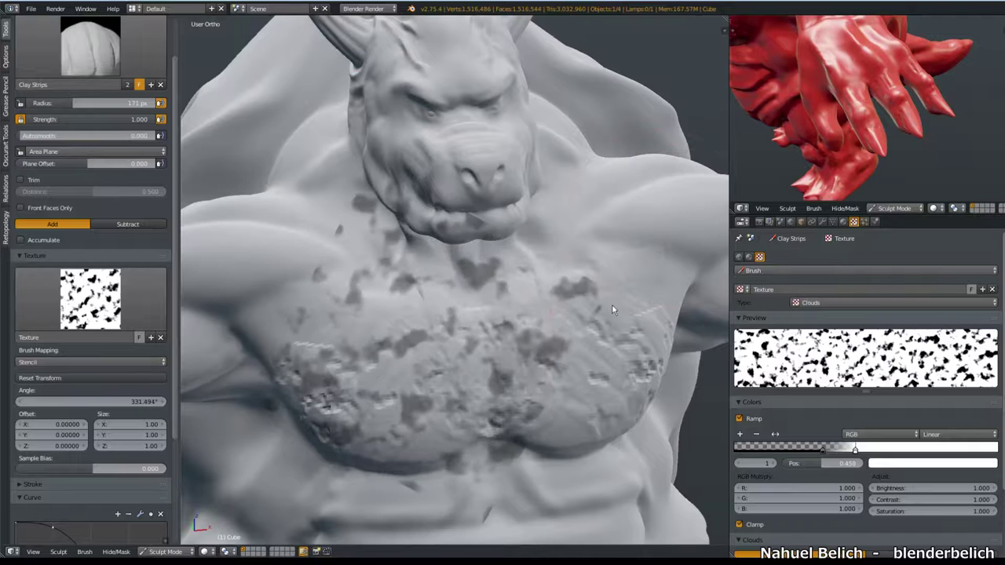
right_click_drag(640, 310, 542, 309, "ctrl")
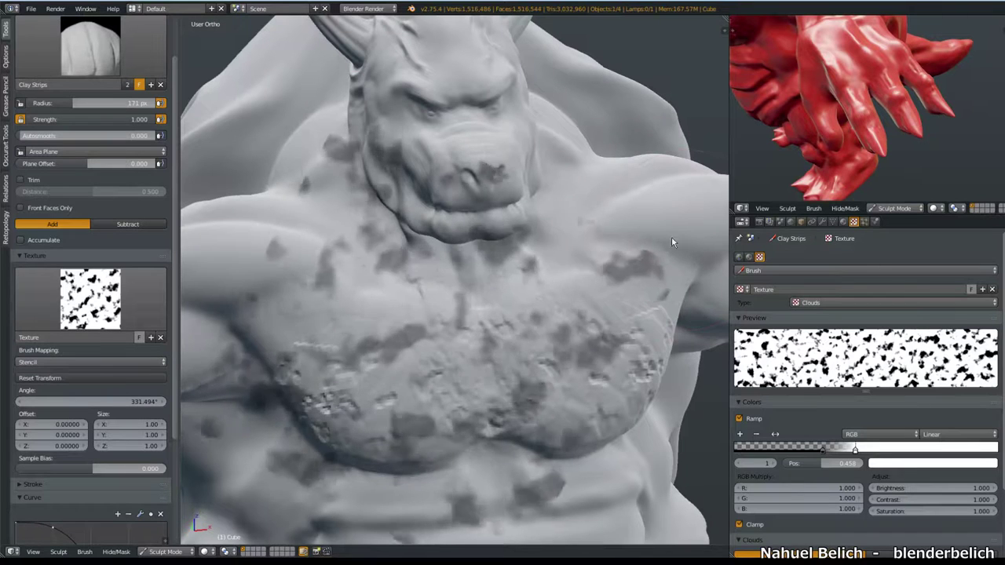
mouse_move(518, 307)
middle_mouse_down()
mouse_move(538, 304)
mouse_move(587, 354)
mouse_move(524, 328)
mouse_move(589, 253)
middle_mouse_up()
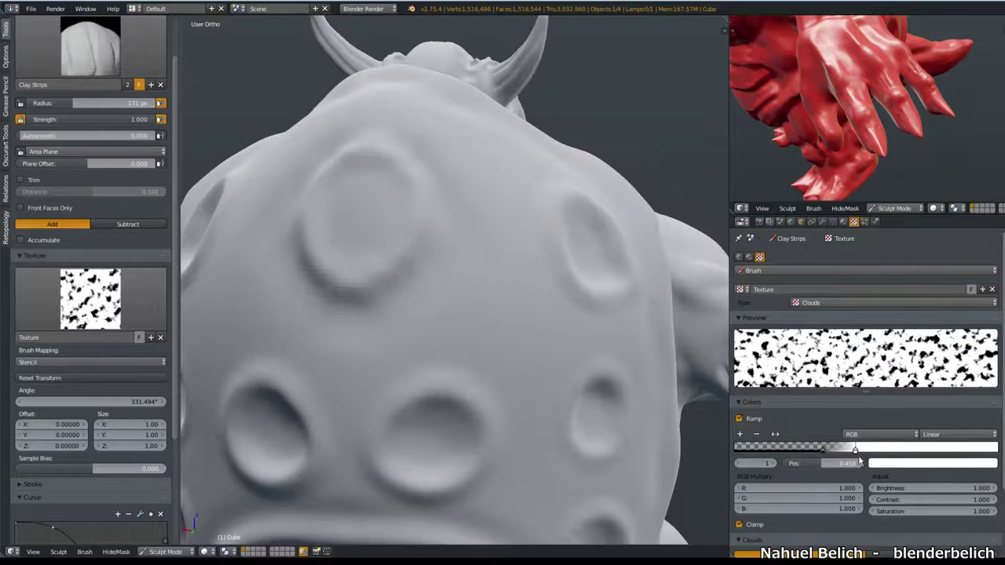
Set Clouds noise to Hard, move the dark ramp stop to 0.098 and turn off Clamp
left_click_drag(855, 448, 898, 449)
left_click_drag(821, 447, 810, 445)
scroll(810, 445, "down", 3)
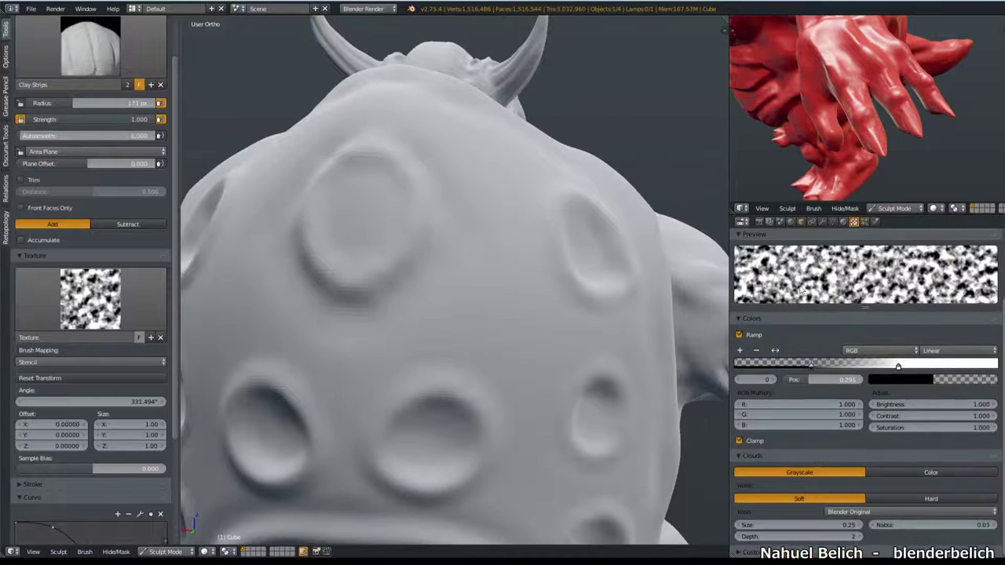
left_click(930, 499)
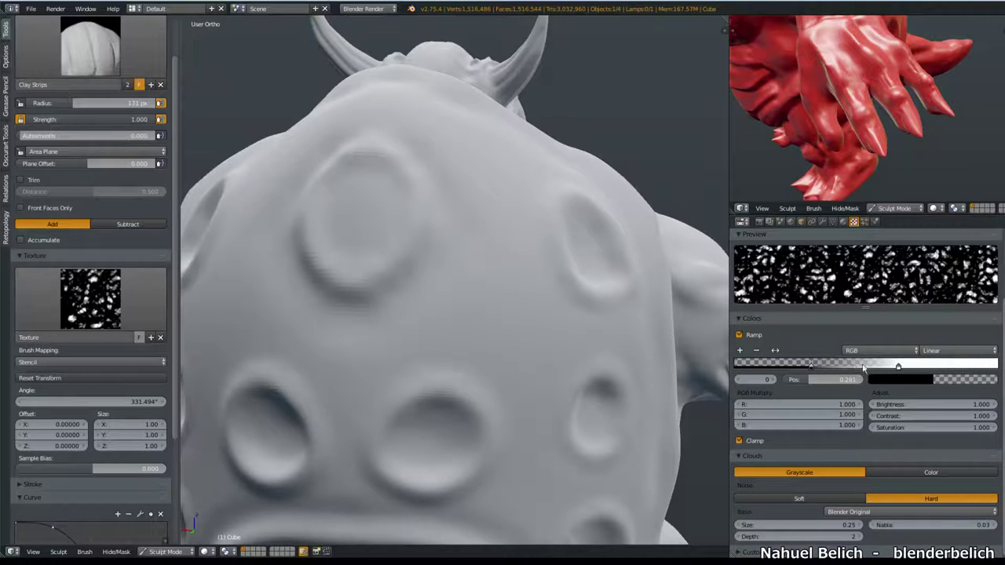
left_click_drag(909, 363, 864, 365)
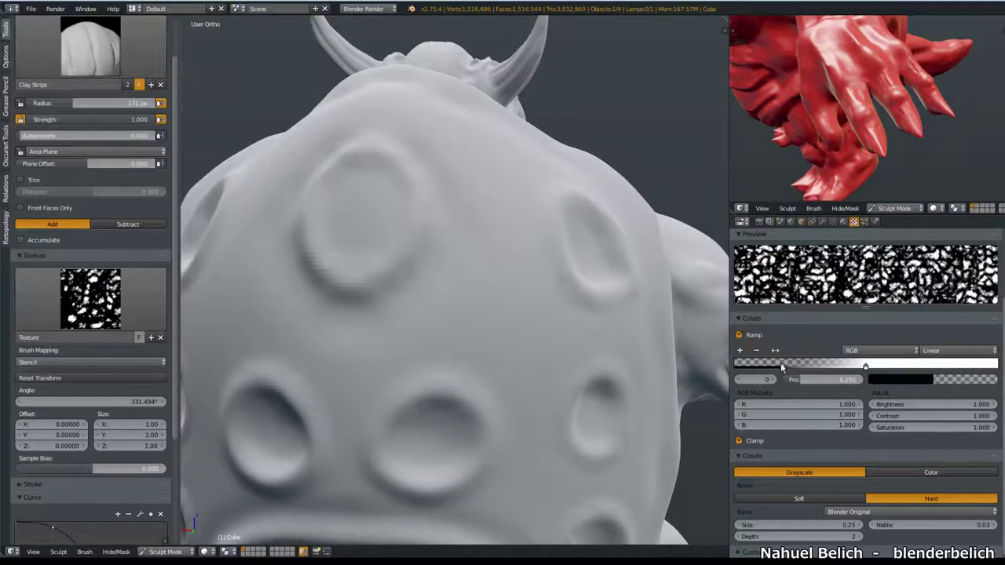
left_click(866, 367)
left_click(745, 441)
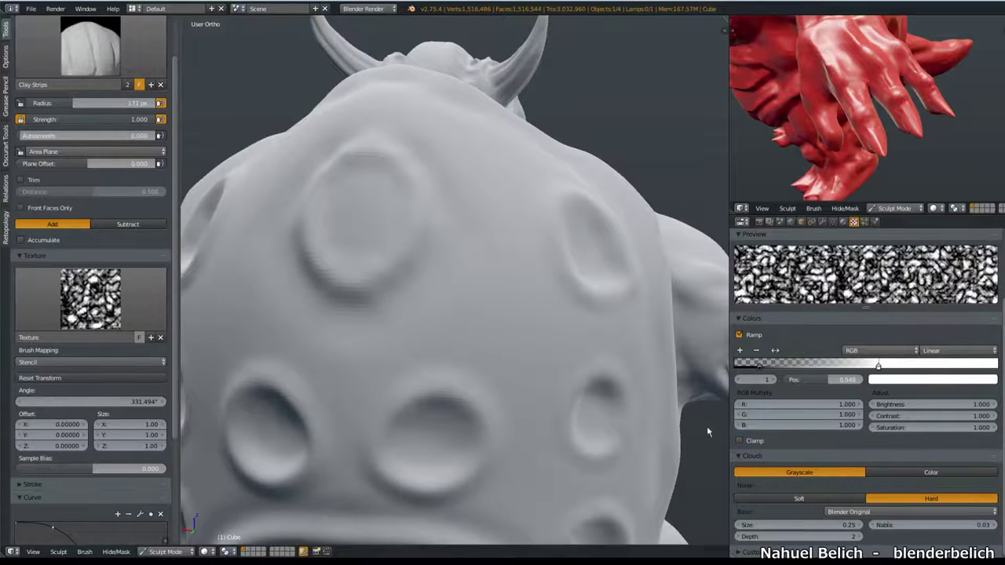
Try two stencil strokes on the creature's back, then undo them
mouse_move(400, 343)
left_mouse_down()
mouse_move(435, 319)
mouse_move(467, 407)
mouse_move(587, 370)
mouse_move(517, 316)
mouse_move(617, 195)
mouse_move(585, 177)
mouse_move(527, 292)
left_mouse_up()
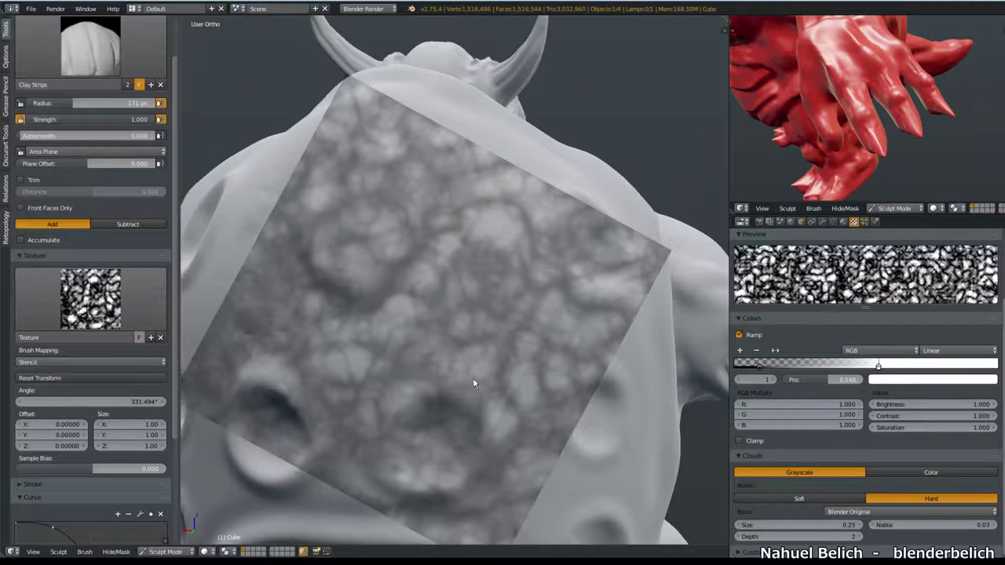
mouse_move(508, 424)
left_mouse_down()
mouse_move(565, 402)
mouse_move(620, 259)
left_mouse_up()
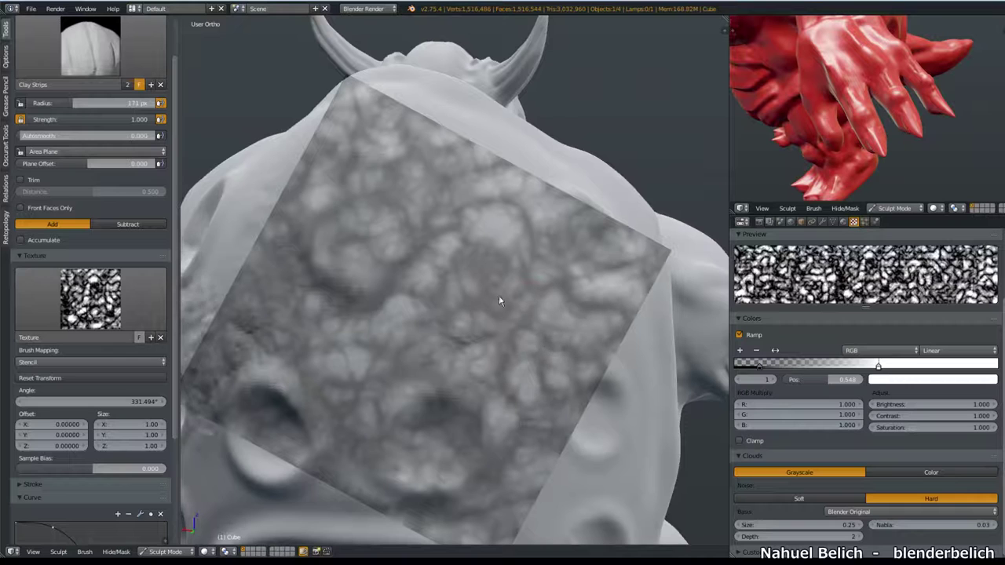
key("ctrl+z")
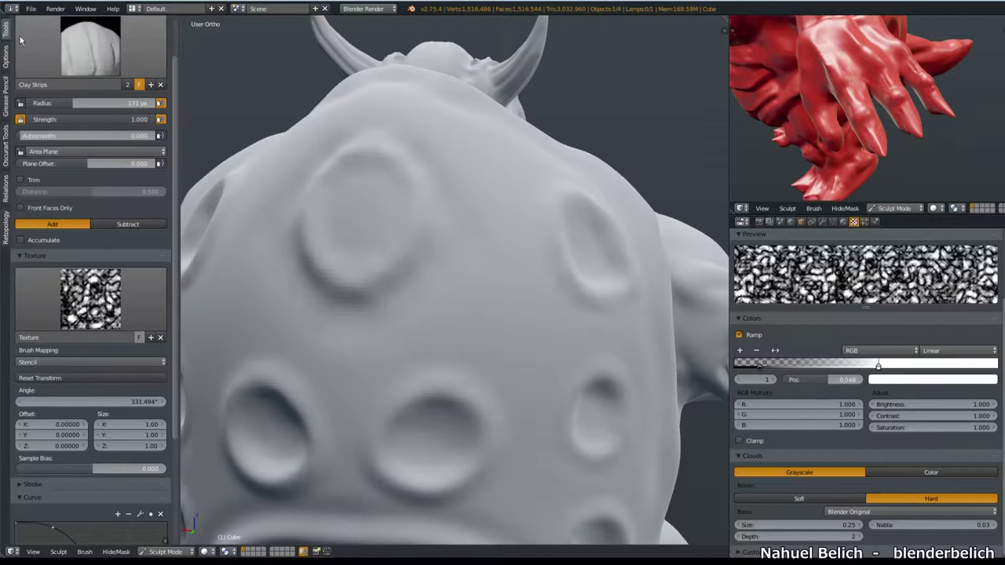
left_click(6, 56)
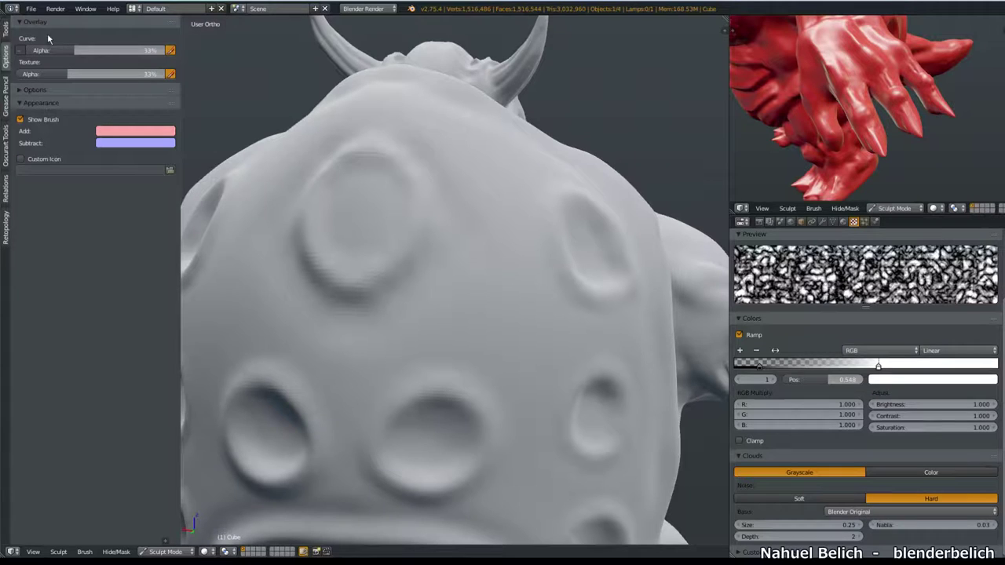
Enable the brush texture overlay in the Options tab
left_click(5, 30)
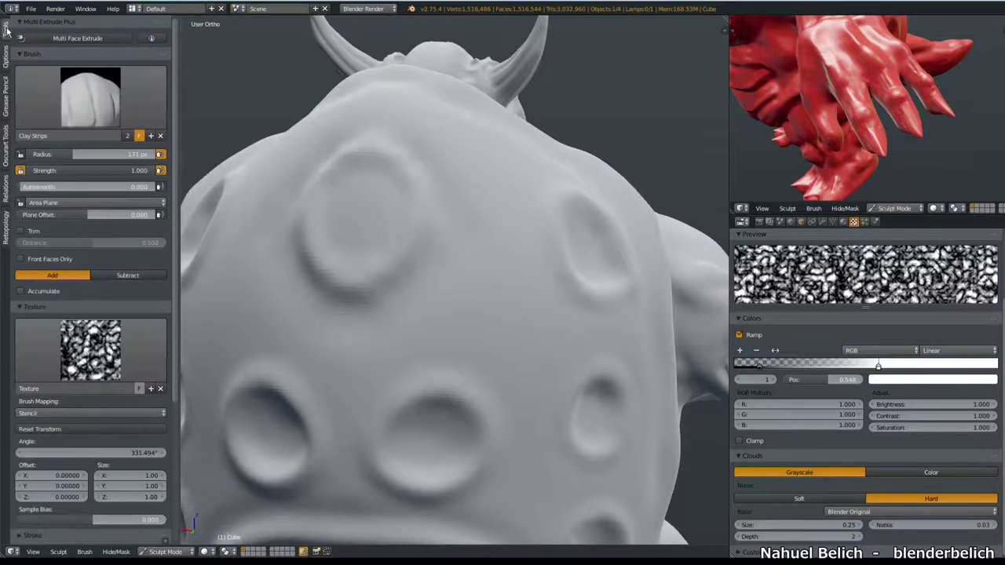
scroll(45, 293, "down", 3)
scroll(59, 222, "up", 2)
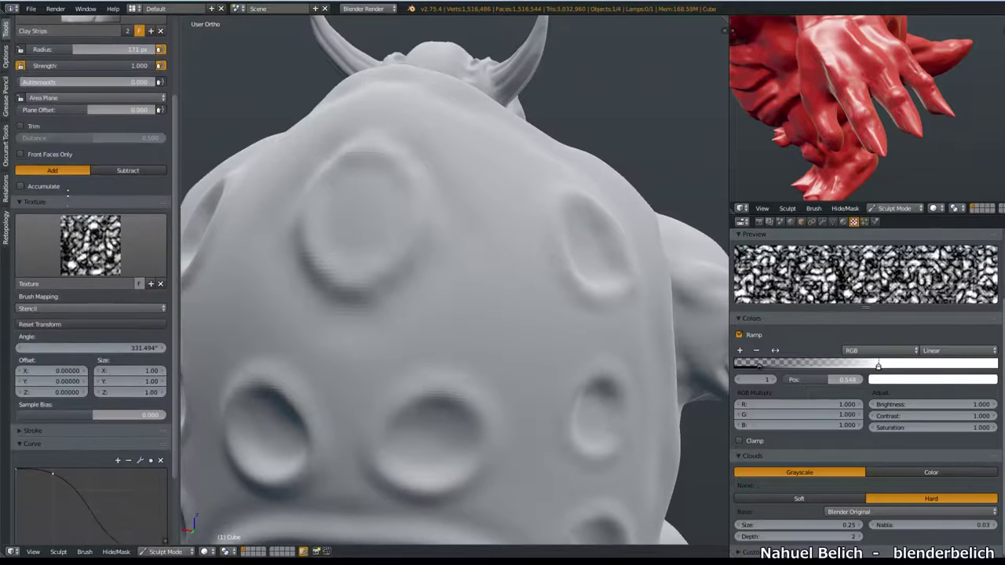
left_click(7, 57)
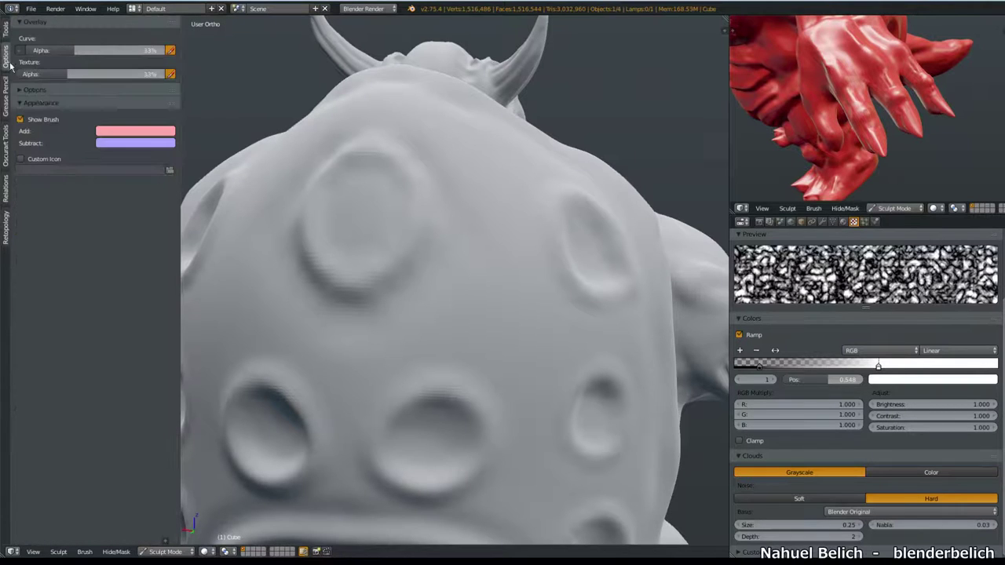
left_click(21, 74)
Stamp rough texture around and between the back craters, then rotate the stencil
mouse_move(451, 233)
left_mouse_down()
mouse_move(419, 314)
mouse_move(452, 298)
mouse_move(511, 358)
mouse_move(578, 311)
mouse_move(543, 265)
left_mouse_up()
mouse_move(438, 242)
left_mouse_down()
mouse_move(366, 321)
mouse_move(369, 411)
left_mouse_up()
mouse_move(422, 434)
left_mouse_down()
mouse_move(524, 368)
mouse_move(517, 439)
mouse_move(397, 442)
mouse_move(424, 457)
mouse_move(357, 477)
mouse_move(484, 482)
mouse_move(352, 488)
mouse_move(455, 484)
mouse_move(336, 500)
left_mouse_up()
key("ctrl+f")
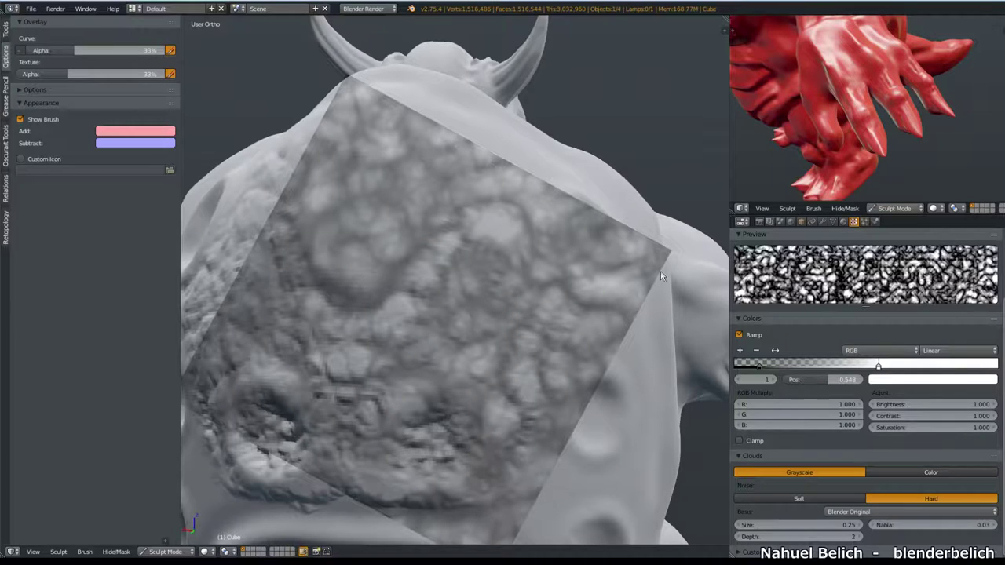
left_click(492, 422)
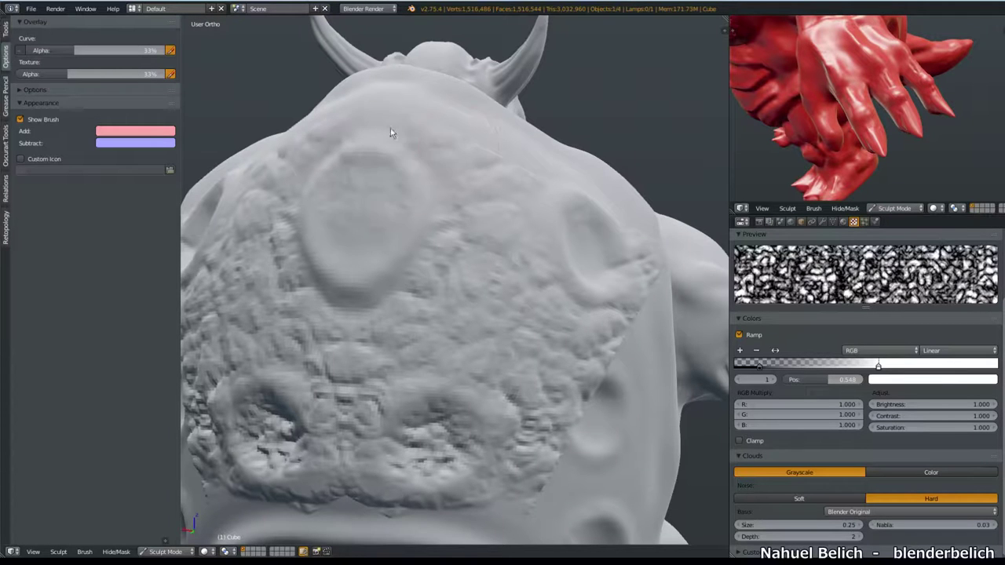
key("ctrl+f")
mouse_move(695, 80)
middle_mouse_down()
mouse_move(648, 116)
mouse_move(627, 105)
mouse_move(561, 186)
mouse_move(562, 234)
mouse_move(538, 281)
mouse_move(177, 150)
mouse_move(361, 216)
middle_mouse_up()
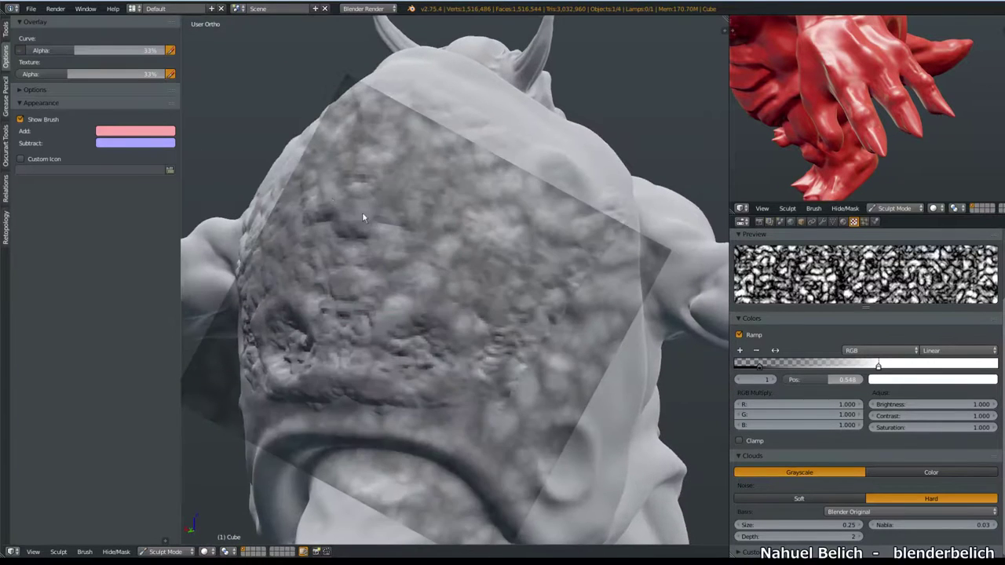
Set texture overlay alpha to 13% and stamp bumpy texture on the back side, chest and belly
left_click(171, 75)
left_click_drag(78, 73, 94, 74)
mouse_move(530, 274)
middle_mouse_down()
mouse_move(509, 273)
mouse_move(511, 382)
middle_mouse_up()
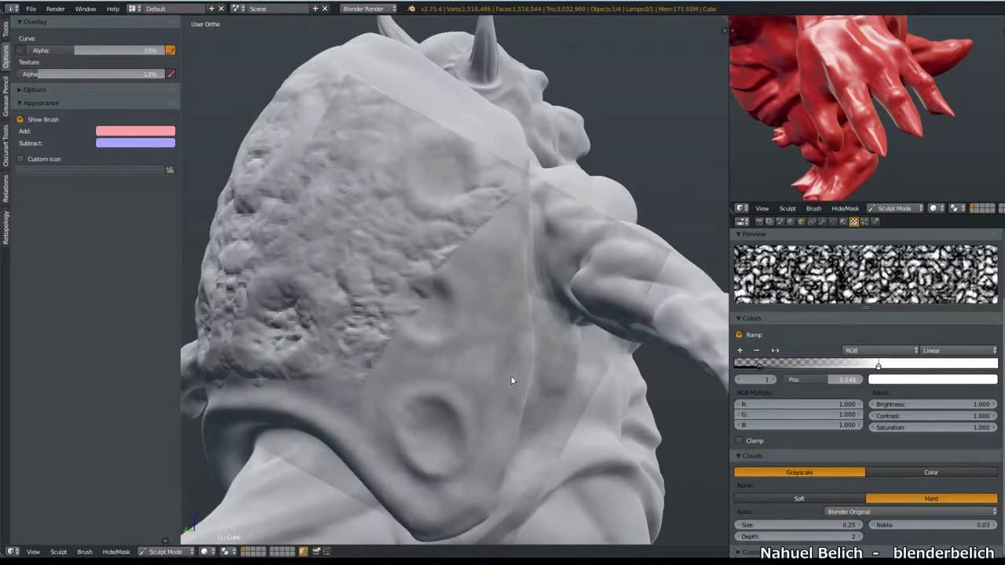
left_click_drag(497, 290, 485, 312)
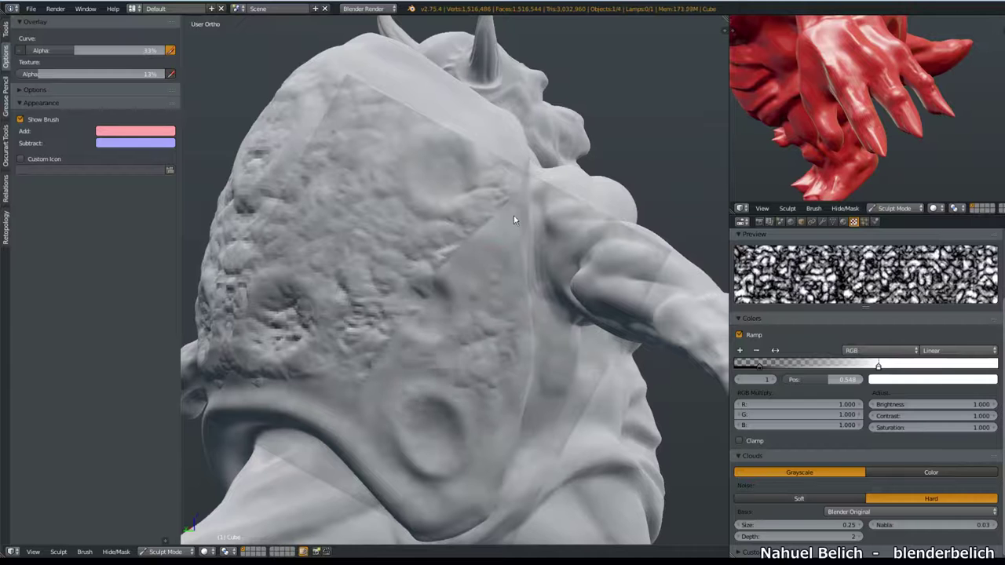
mouse_move(502, 192)
middle_mouse_down()
mouse_move(430, 331)
mouse_move(322, 325)
mouse_move(431, 336)
middle_mouse_up()
left_click_drag(477, 373, 431, 386)
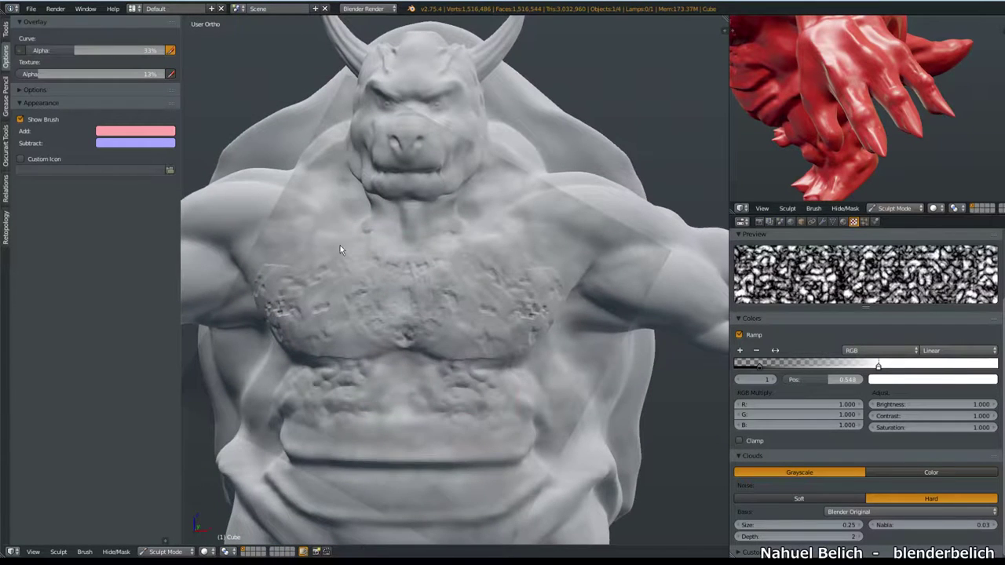
left_click(5, 30)
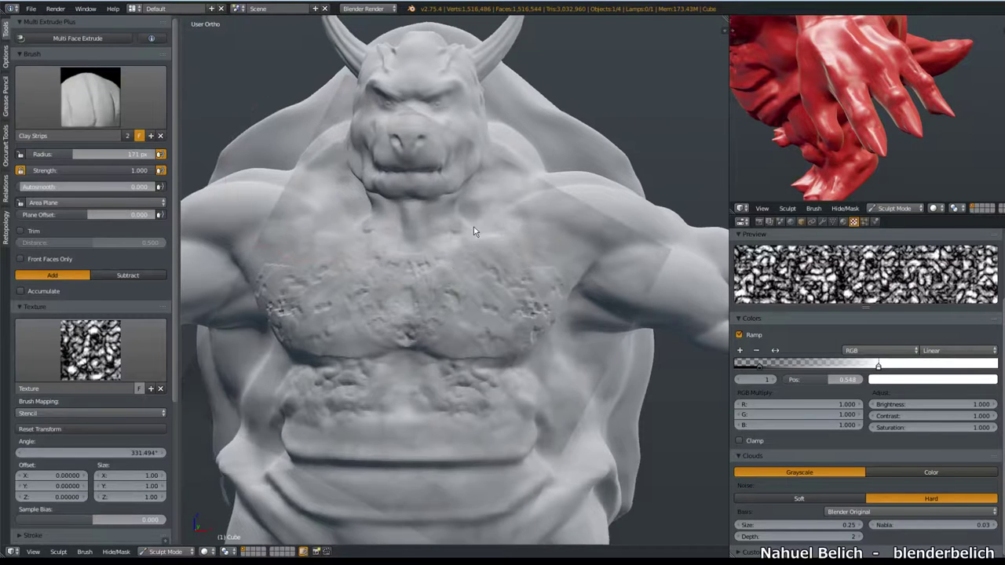
middle_click_drag(473, 232, 502, 221)
middle_click_drag(499, 271, 461, 271)
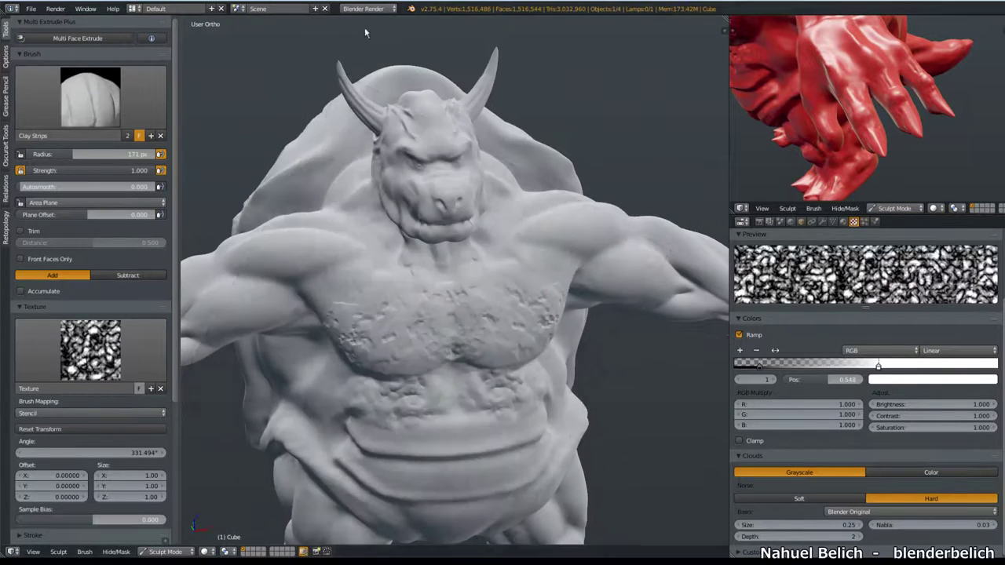
Load a recent saved .blend of the red creature sculpt from the splash screen and orbit it
left_click(410, 8)
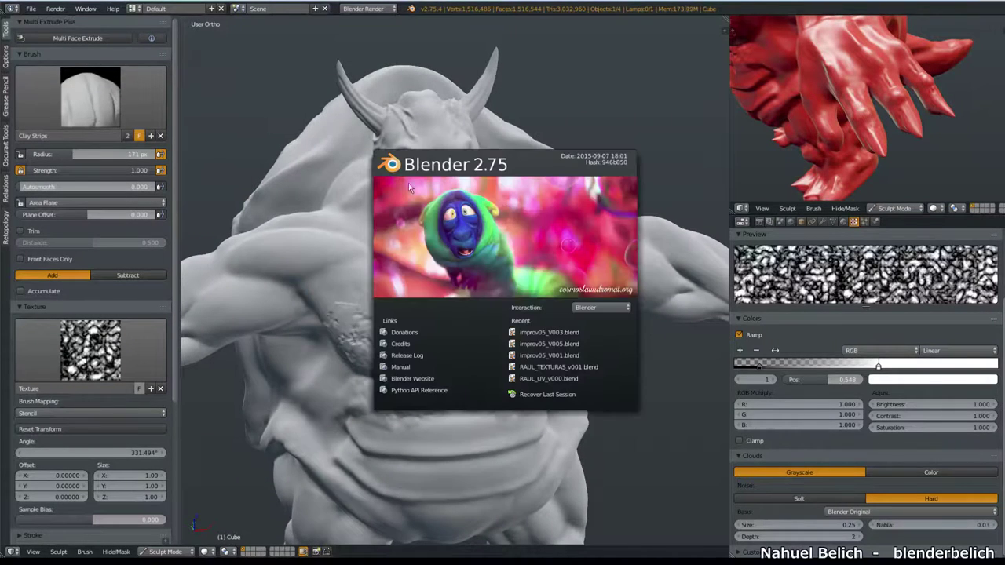
left_click(594, 344)
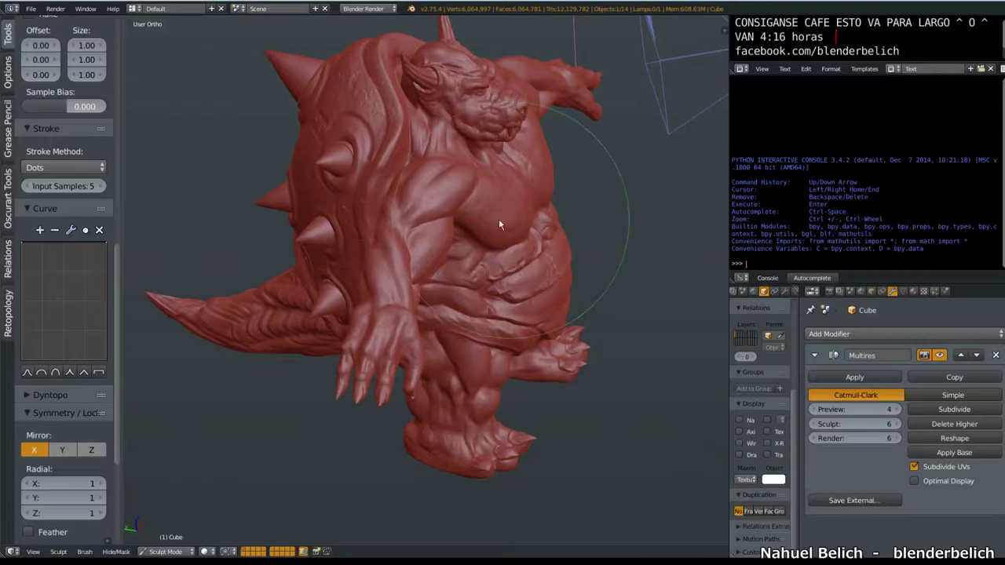
middle_click_drag(495, 223, 429, 179)
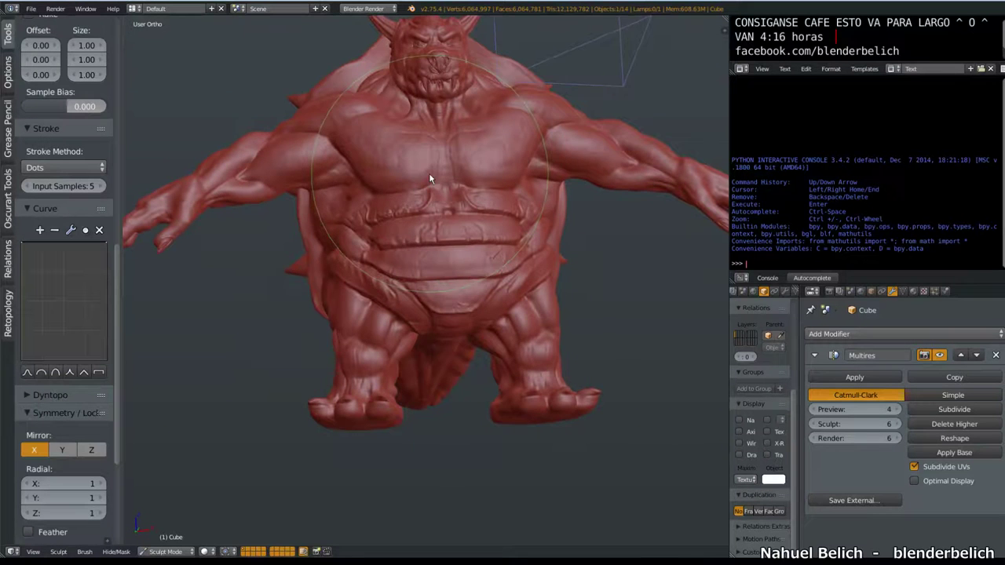
middle_click_drag(522, 207, 519, 318)
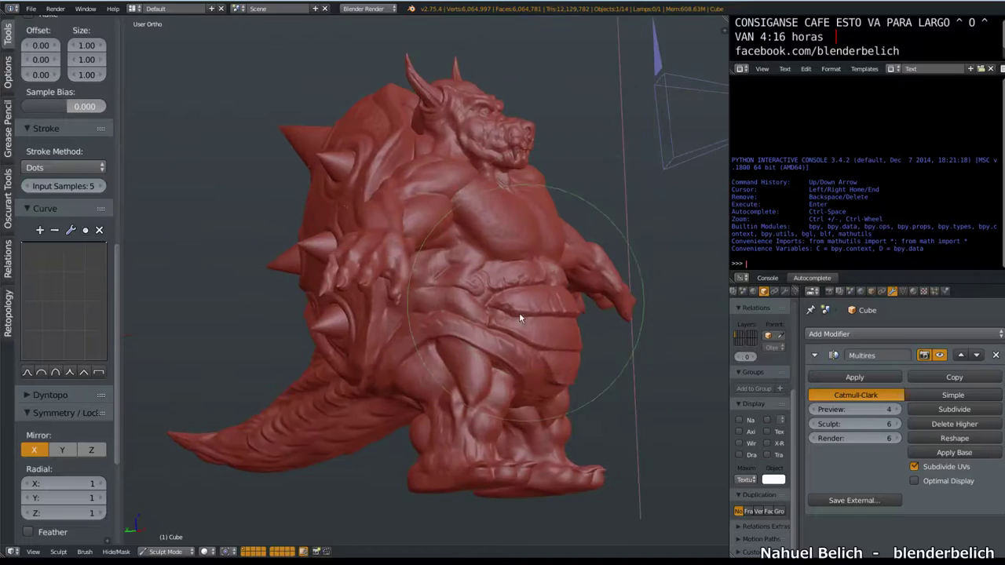
Zoom in on the torso and select the Crease brush
scroll(519, 312, "up", 6)
mouse_move(475, 281)
middle_mouse_down()
mouse_move(568, 189)
mouse_move(528, 310)
middle_mouse_up()
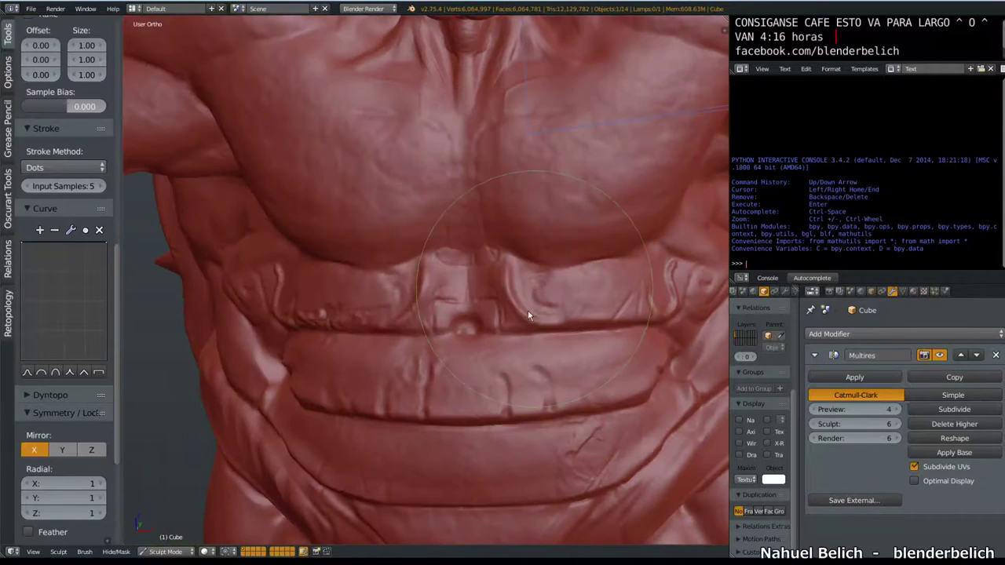
scroll(35, 468, "up", 5)
scroll(35, 467, "up", 3)
scroll(35, 468, "up", 4)
left_click(62, 129)
left_click(230, 224)
Orbit close to the horizontal belly folds, then snap to Front Ortho (Numpad 1)
mouse_move(230, 223)
middle_mouse_down()
mouse_move(547, 352)
mouse_move(507, 341)
middle_mouse_up()
scroll(460, 346, "up", 2)
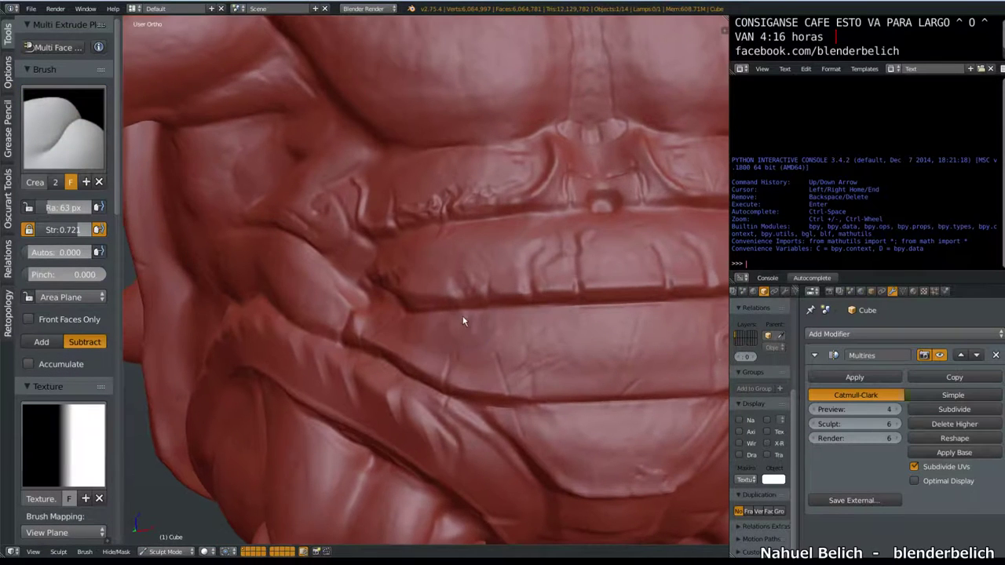
scroll(463, 321, "up", 2)
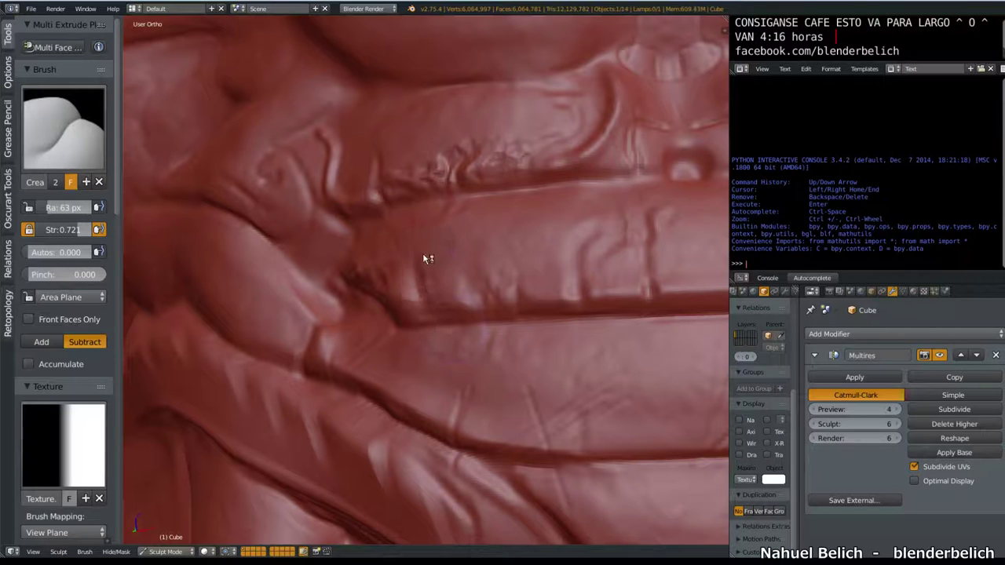
middle_click_drag(523, 417, 496, 403)
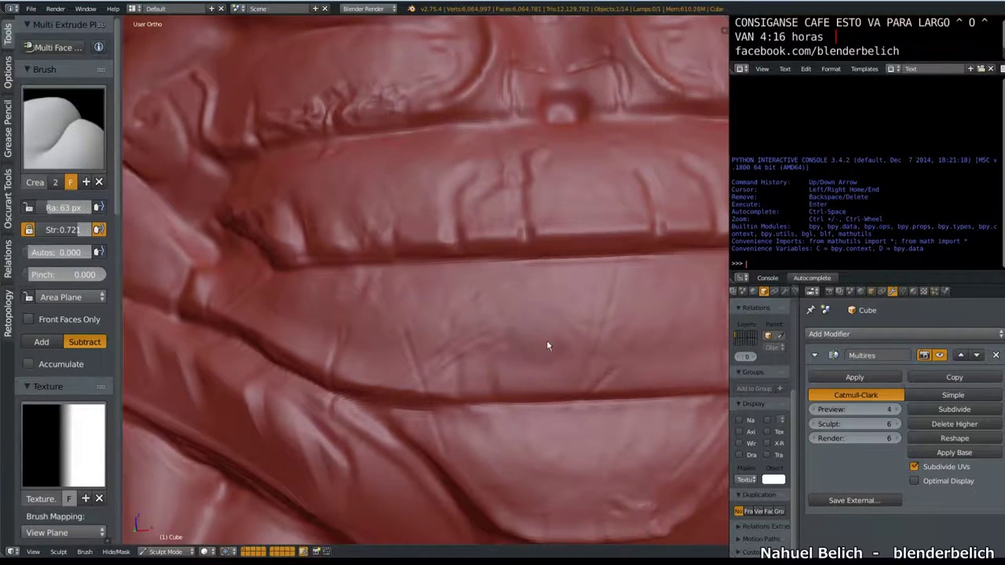
middle_click_drag(547, 345, 450, 353)
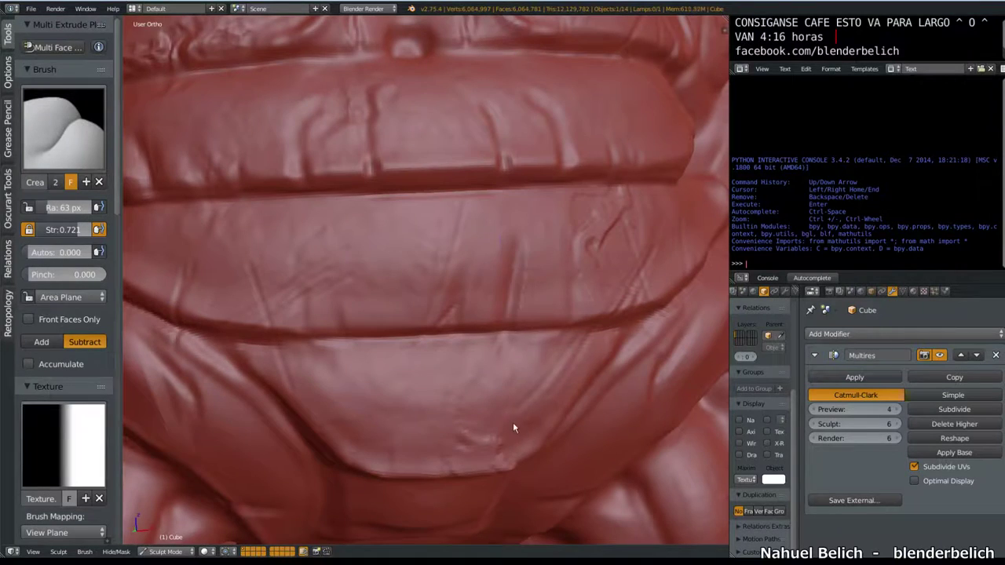
mouse_move(554, 221)
middle_mouse_down("ctrl")
mouse_move(494, 266)
mouse_move(423, 419)
mouse_move(411, 298)
mouse_move(294, 274)
mouse_move(283, 260)
mouse_move(471, 229)
mouse_move(413, 300)
mouse_move(372, 291)
mouse_move(433, 270)
mouse_move(437, 245)
mouse_move(475, 255)
mouse_move(426, 214)
mouse_move(424, 239)
middle_mouse_up("ctrl")
scroll(471, 229, "down", 5)
key("KP_1")
left_click_drag(827, 37, 765, 37)
Orbit around the spiked back, hand and abdomen, ending in Front Ortho view
mouse_move(447, 181)
middle_mouse_down()
mouse_move(539, 170)
mouse_move(481, 165)
middle_mouse_up()
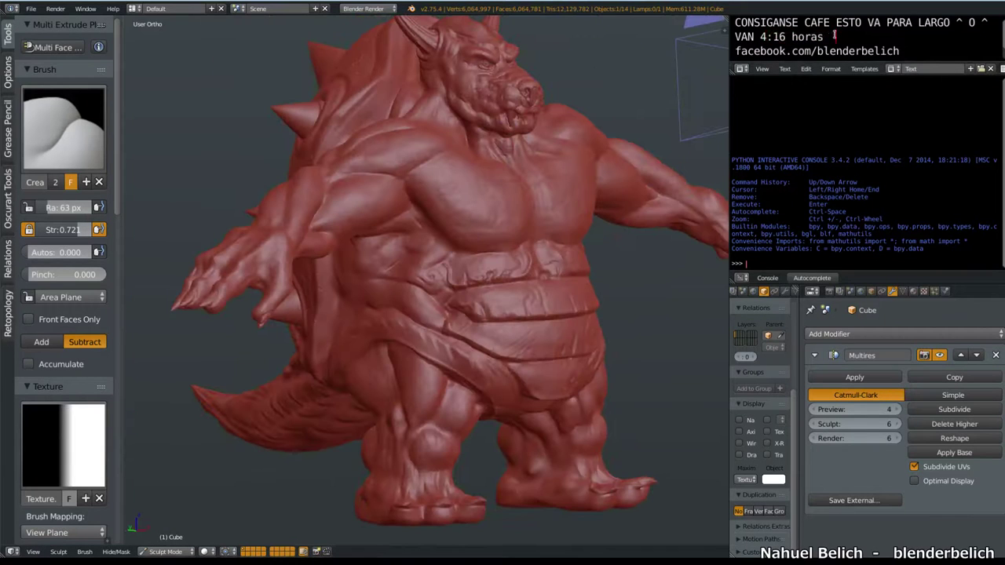
mouse_move(453, 198)
middle_mouse_down()
mouse_move(537, 177)
mouse_move(528, 272)
middle_mouse_up()
scroll(502, 251, "up", 4)
mouse_move(486, 244)
middle_mouse_down()
mouse_move(460, 240)
mouse_move(442, 352)
middle_mouse_up()
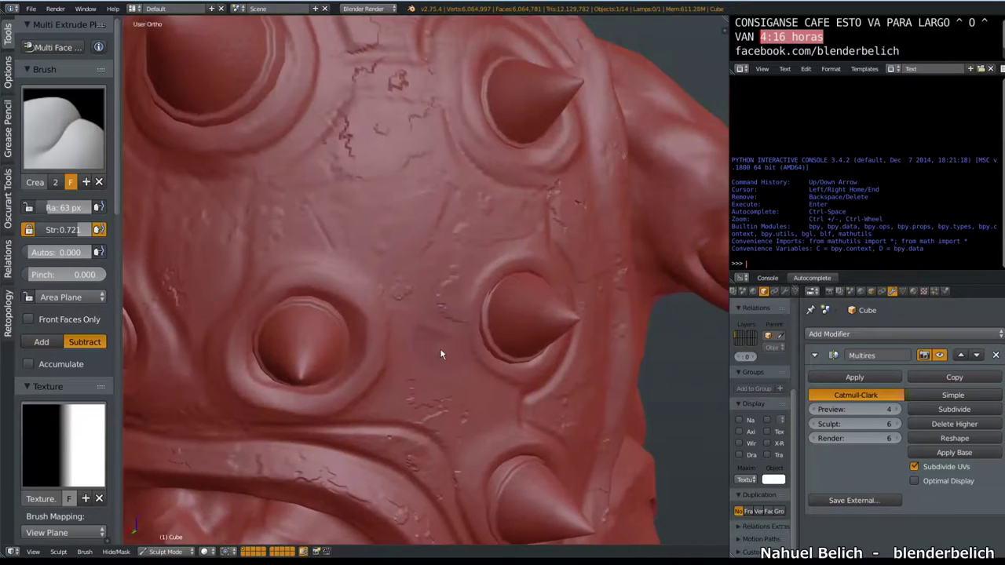
scroll(443, 312, "up", 3)
middle_click_drag(442, 279, 430, 352)
scroll(431, 330, "up", 2)
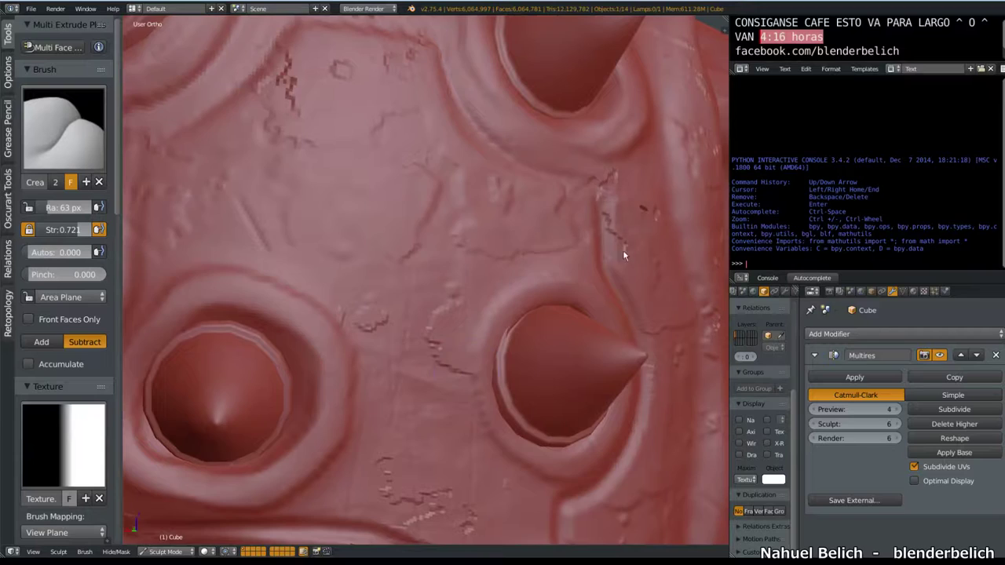
middle_click_drag(623, 248, 510, 244)
scroll(506, 198, "up", 2)
middle_click_drag(506, 198, 439, 203)
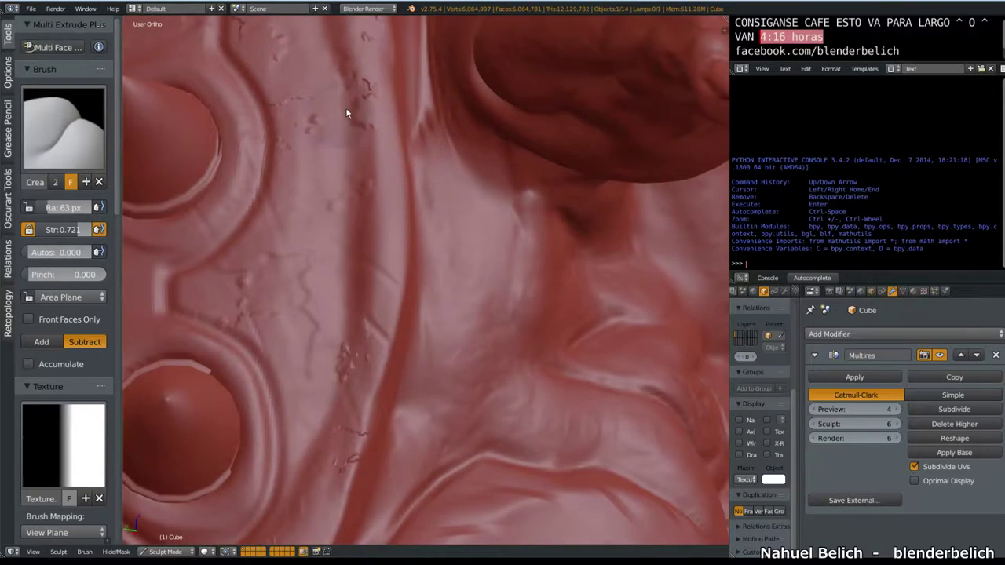
middle_click_drag(529, 282, 466, 167)
scroll(481, 281, "down", 3)
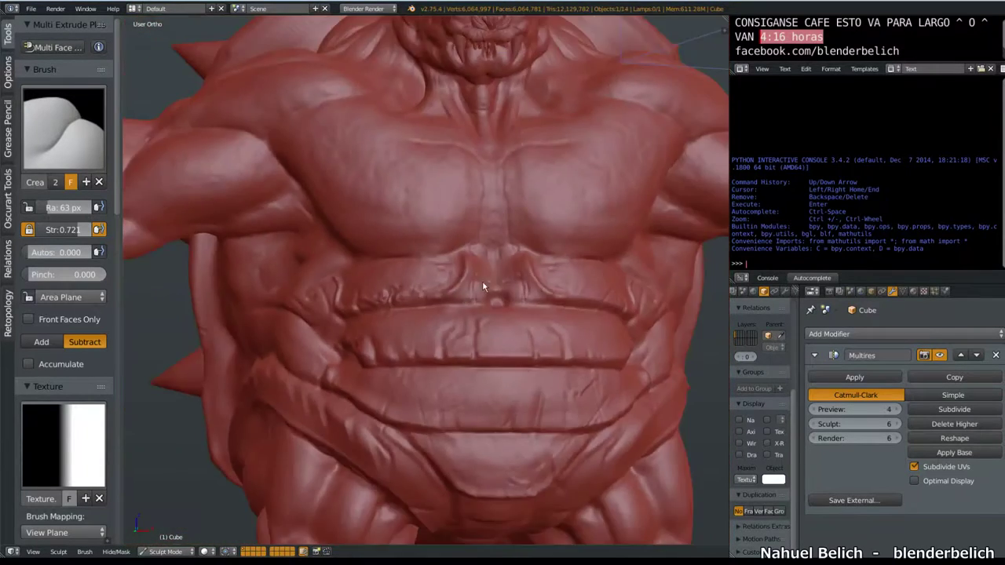
middle_click_drag(482, 281, 455, 330)
key("KP_1")
Zoom in on the tail from the side and carve three crease grooves along its ridges
scroll(469, 317, "up", 2)
scroll(468, 317, "down", 4)
mouse_move(445, 290)
middle_mouse_down()
mouse_move(528, 293)
mouse_move(473, 226)
middle_mouse_up()
scroll(474, 226, "up", 2)
middle_click_drag(503, 292, 438, 212)
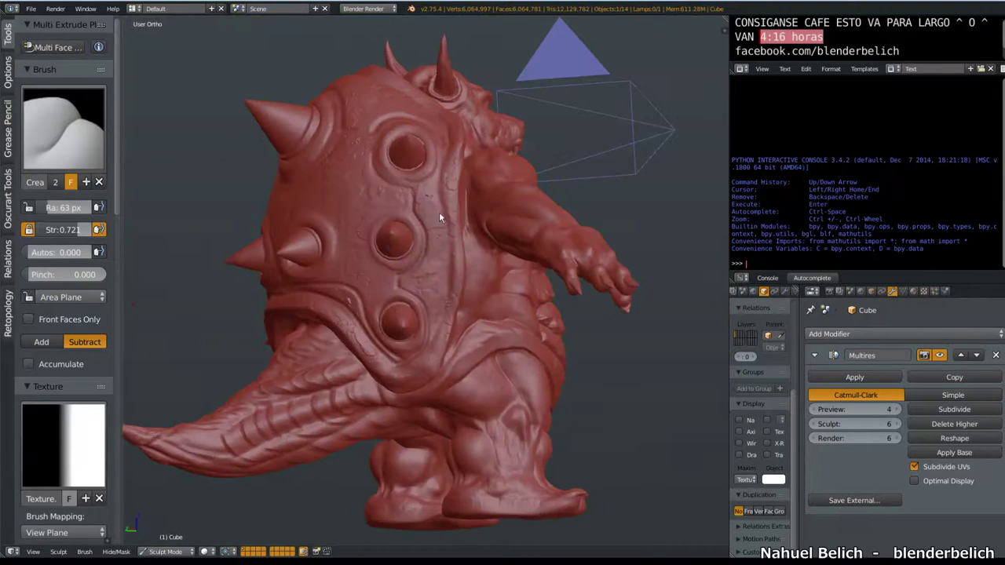
scroll(359, 387, "up", 2)
scroll(332, 344, "up", 2)
scroll(403, 248, "up", 2)
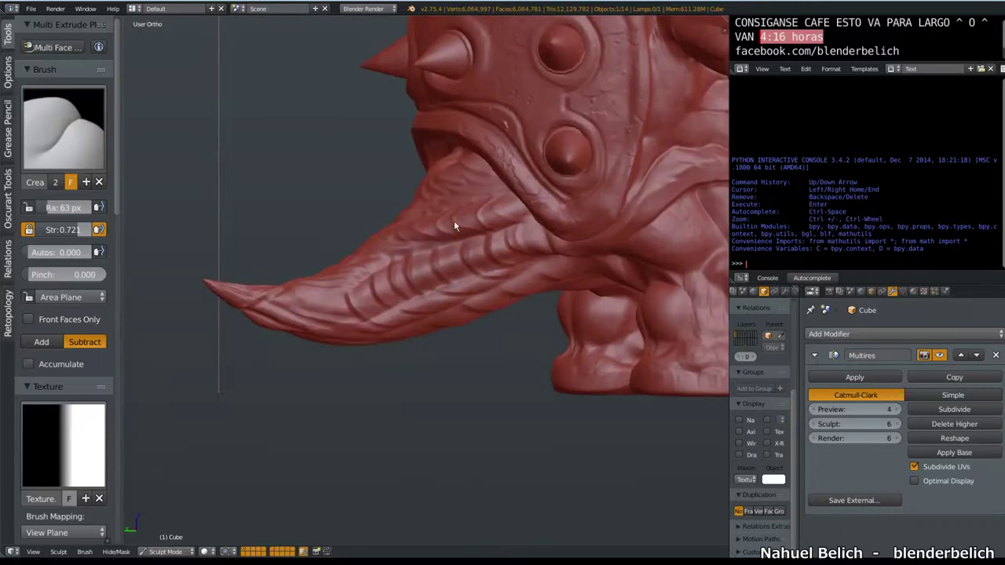
scroll(454, 221, "up", 3)
left_click_drag(539, 343, 408, 166)
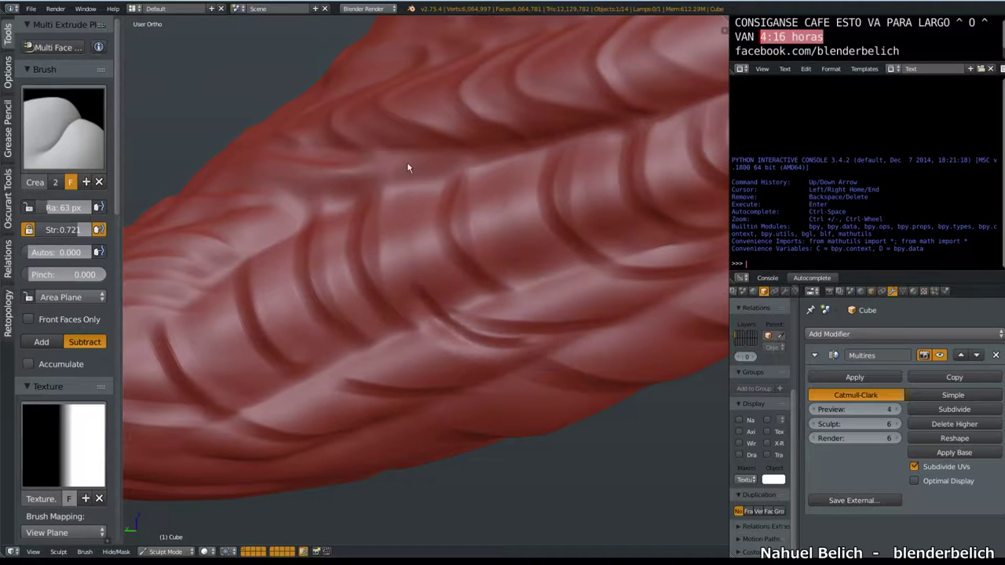
left_click_drag(509, 385, 352, 133)
left_click_drag(367, 376, 314, 125)
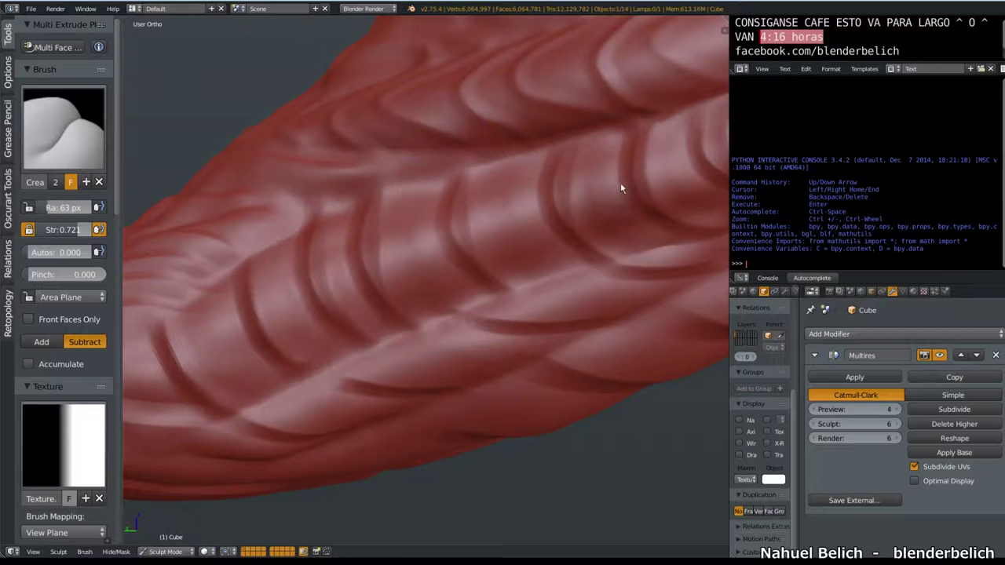
Orbit back and zoom in to a three-quarter view of the creature's body
scroll(620, 188, "down", 3)
mouse_move(612, 280)
middle_mouse_down()
mouse_move(511, 276)
mouse_move(499, 238)
mouse_move(511, 182)
mouse_move(505, 296)
middle_mouse_up()
scroll(505, 297, "down", 4)
mouse_move(459, 330)
middle_mouse_down()
mouse_move(524, 322)
mouse_move(490, 287)
mouse_move(469, 345)
middle_mouse_up()
scroll(477, 285, "up", 3)
scroll(518, 251, "up", 3)
scroll(464, 242, "up", 2)
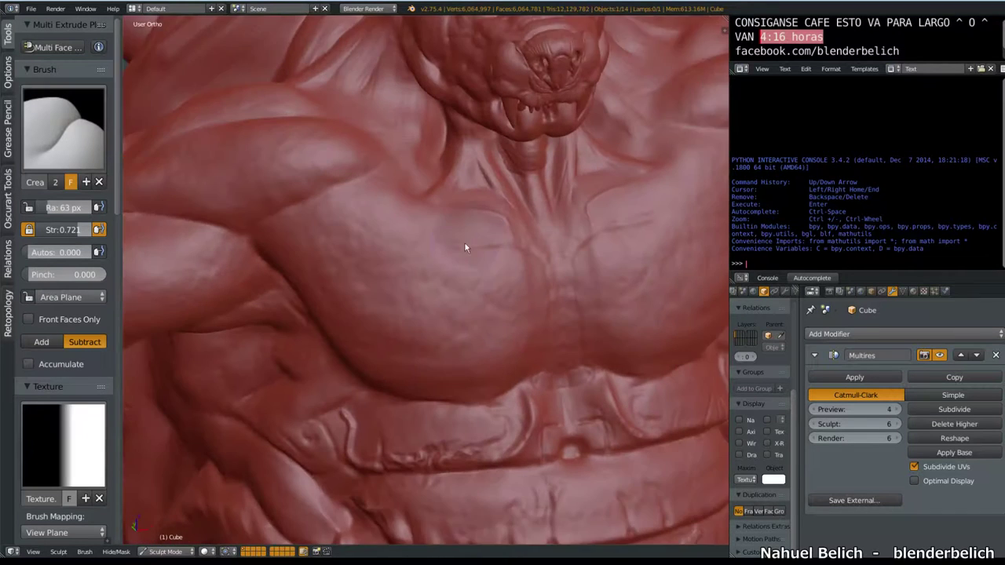
scroll(455, 248, "up", 2)
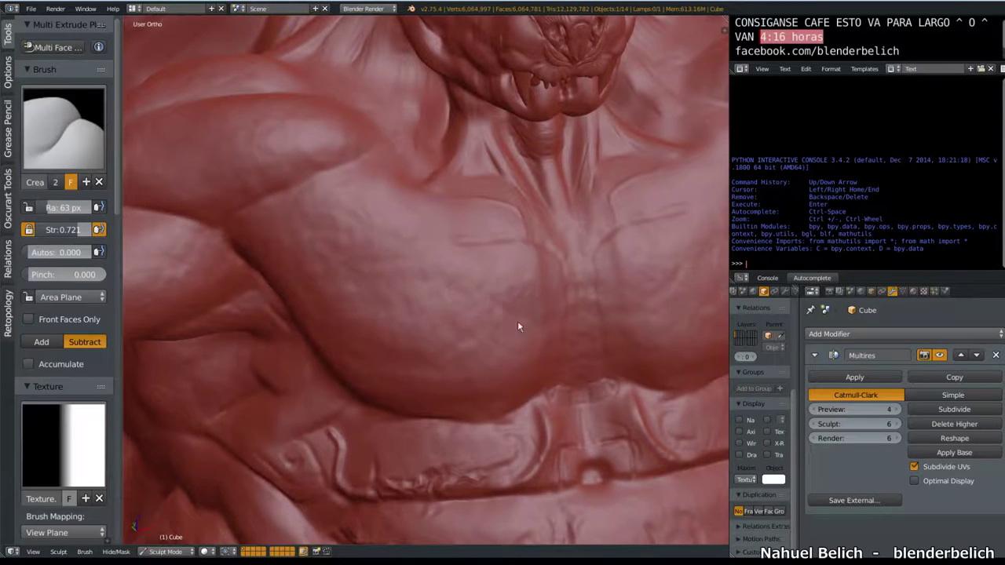
Switch to the Clay brush in Add mode, undoing the chest groove and test strokes
left_click(62, 127)
left_click(115, 216)
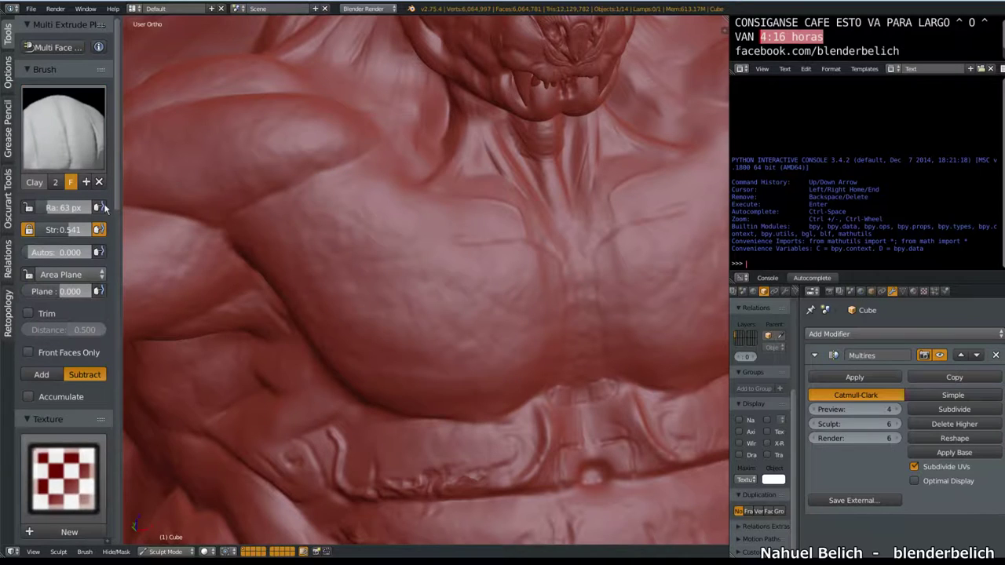
mouse_move(453, 276)
middle_mouse_down()
mouse_move(455, 231)
mouse_move(452, 314)
middle_mouse_up()
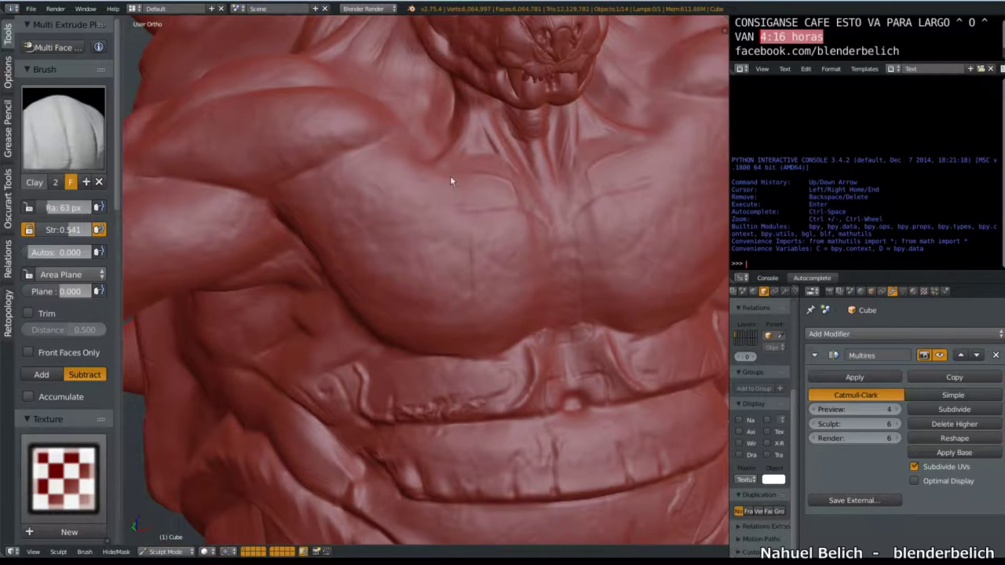
key("ctrl+z")
left_click(41, 374)
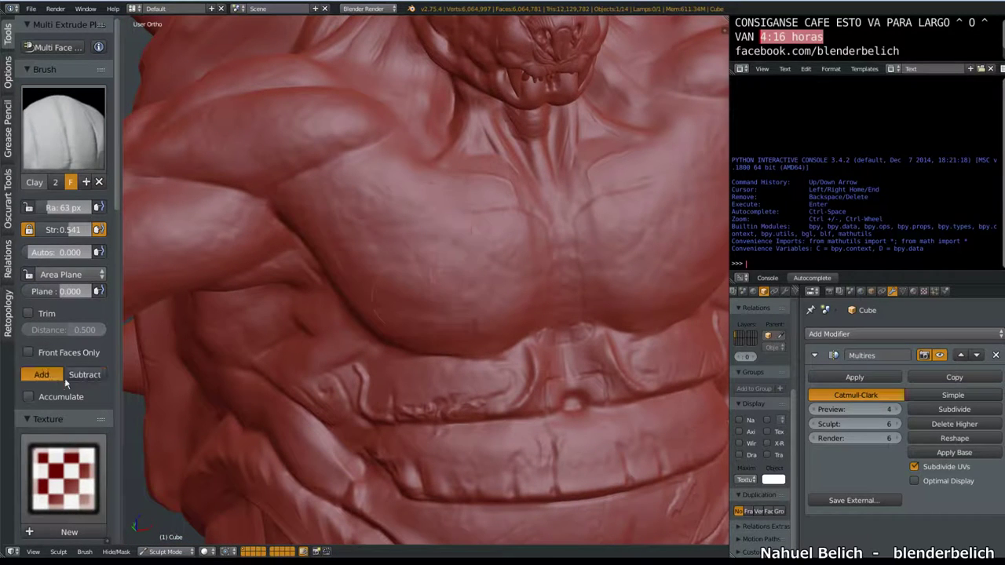
left_click_drag(424, 157, 429, 183)
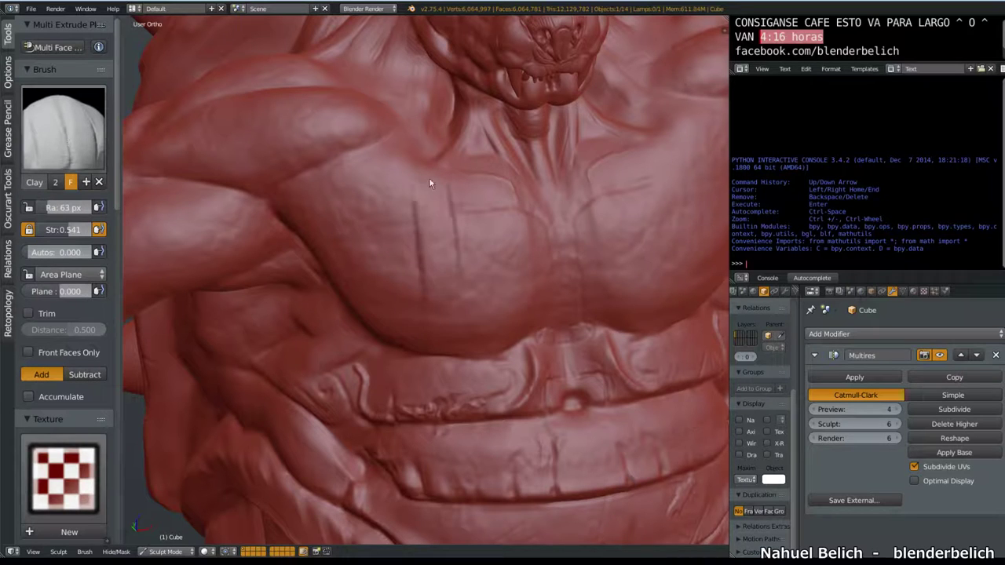
key("ctrl+z")
Widen the tool settings panel and set Stroke Jitter to 0.5313
scroll(53, 251, "down", 1)
scroll(52, 252, "down", 8)
scroll(52, 251, "down", 2)
scroll(53, 251, "down", 1)
scroll(66, 385, "down", 2)
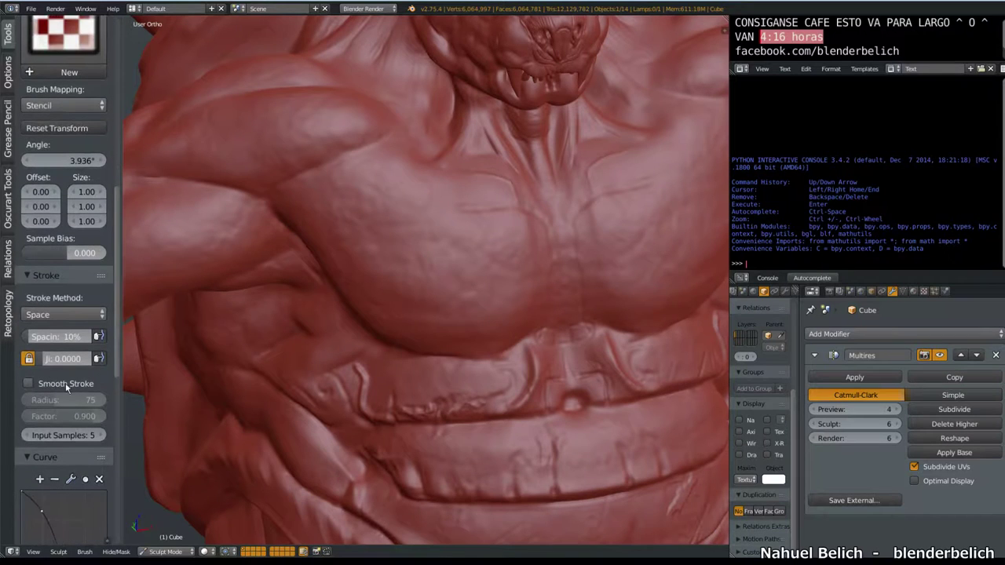
left_click_drag(119, 379, 165, 377)
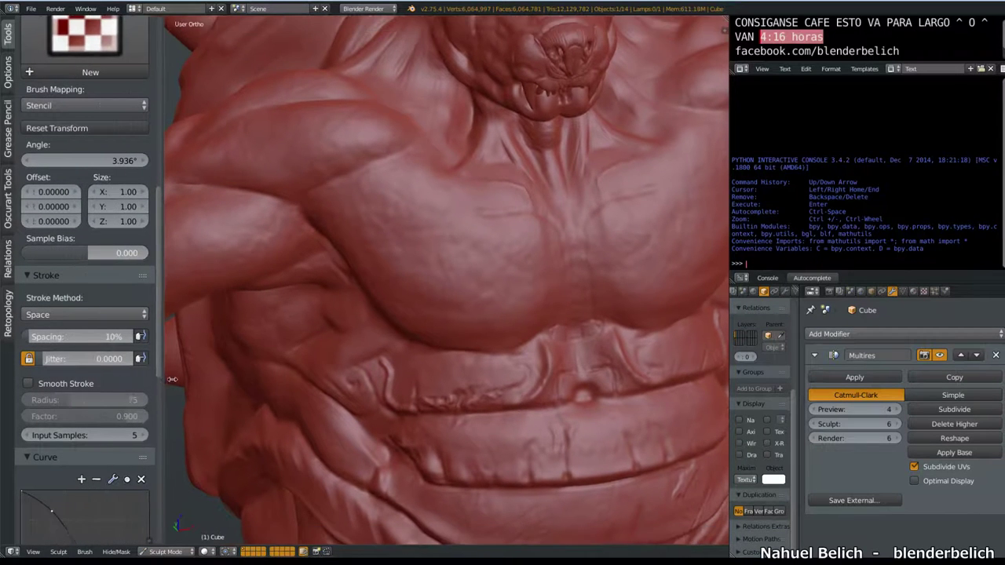
left_click_drag(55, 364, 72, 364)
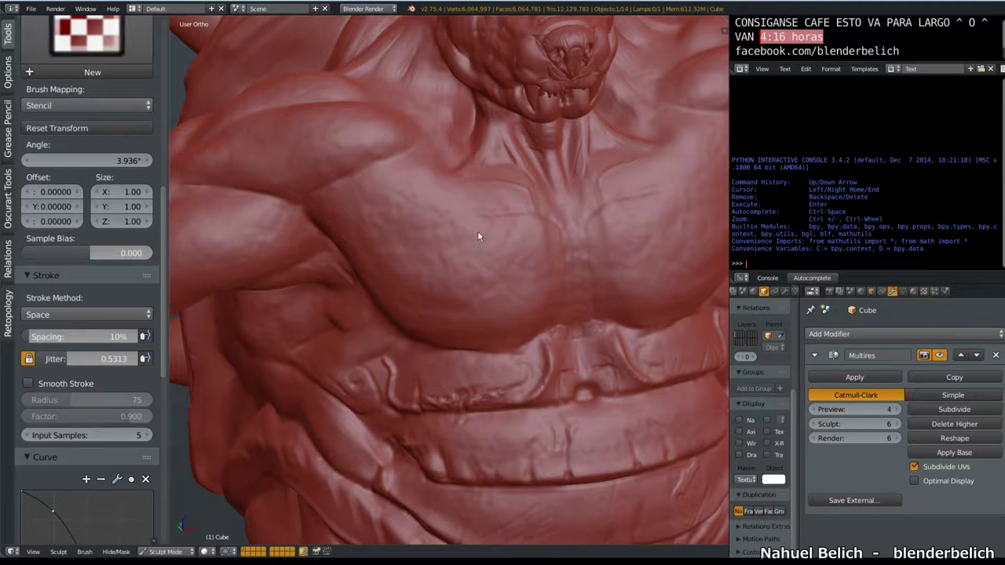
Stamp cracked, veiny skin texture across the left pectoral, redoing the first attempt
middle_click_drag(472, 236, 460, 246)
scroll(478, 270, "up", 3)
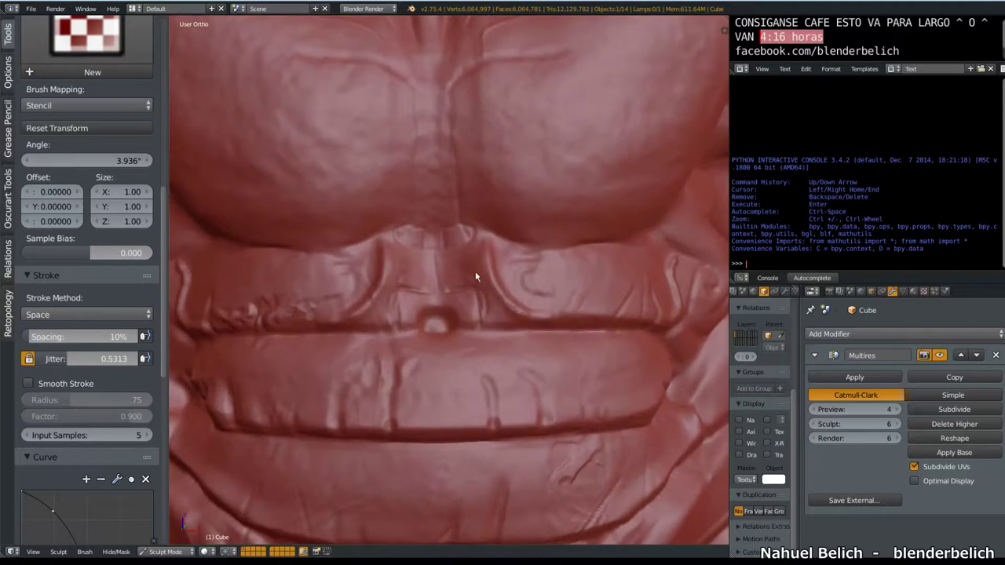
scroll(514, 339, "down", 2)
scroll(380, 262, "up", 2)
scroll(380, 260, "down", 2)
middle_click_drag(364, 262, 383, 277)
scroll(384, 236, "up", 2)
mouse_move(385, 181)
left_mouse_down()
mouse_move(385, 202)
mouse_move(479, 288)
mouse_move(471, 179)
mouse_move(495, 354)
left_mouse_up()
key("ctrl+z")
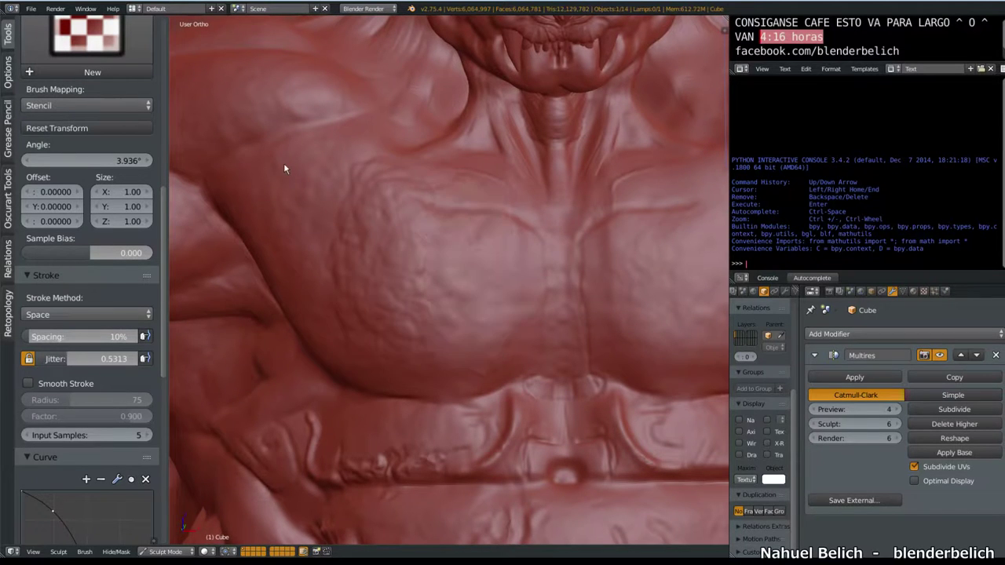
mouse_move(294, 180)
left_mouse_down()
mouse_move(440, 332)
mouse_move(511, 314)
left_mouse_up()
mouse_move(511, 314)
middle_mouse_down()
mouse_move(465, 243)
mouse_move(386, 173)
middle_mouse_up()
Lower the Clay Strips brush strength to 0.227
middle_click_drag(470, 240, 479, 174)
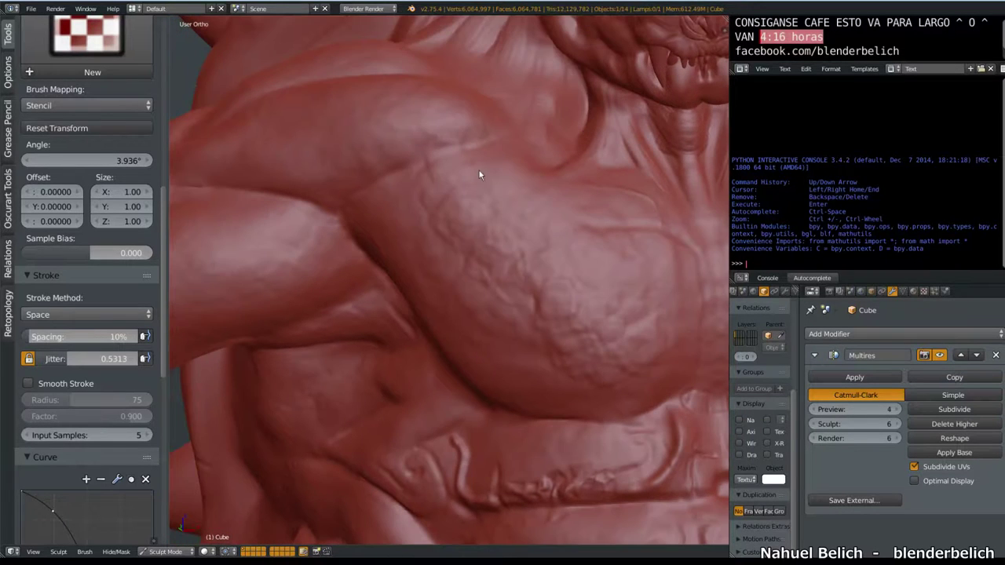
middle_click_drag(476, 263, 457, 219)
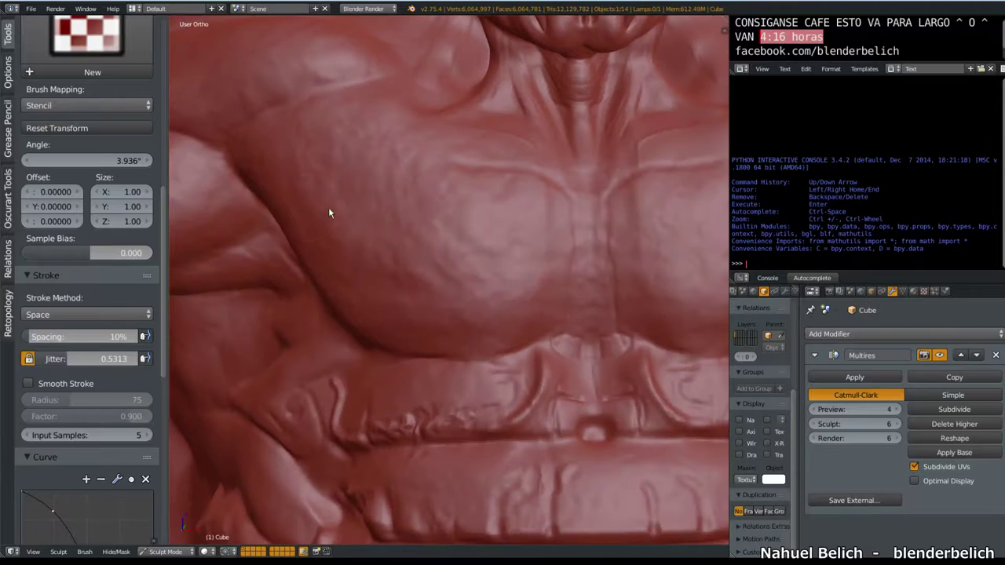
scroll(96, 118, "up", 8)
scroll(110, 200, "up", 5)
left_click_drag(114, 219, 82, 214)
left_click_drag(117, 215, 74, 215)
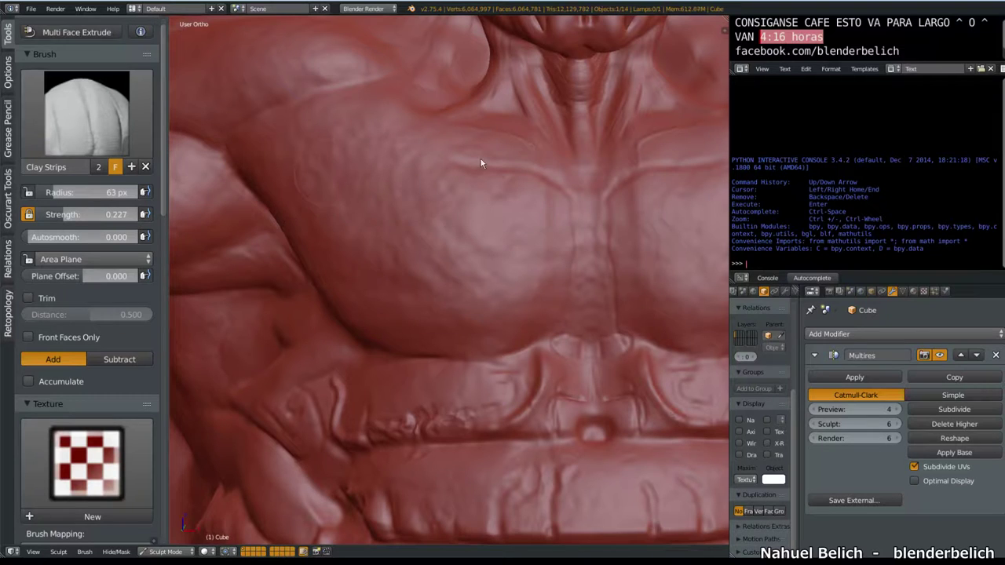
Set brush strength to 0.600 and sculpt vein-like texture across the chest
key("shift+f")
left_click(426, 262)
mouse_move(416, 152)
left_mouse_down()
mouse_move(410, 298)
mouse_move(495, 243)
mouse_move(493, 114)
mouse_move(340, 174)
left_mouse_up()
mouse_move(415, 321)
middle_mouse_down()
mouse_move(342, 151)
mouse_move(661, 199)
mouse_move(611, 208)
middle_mouse_up()
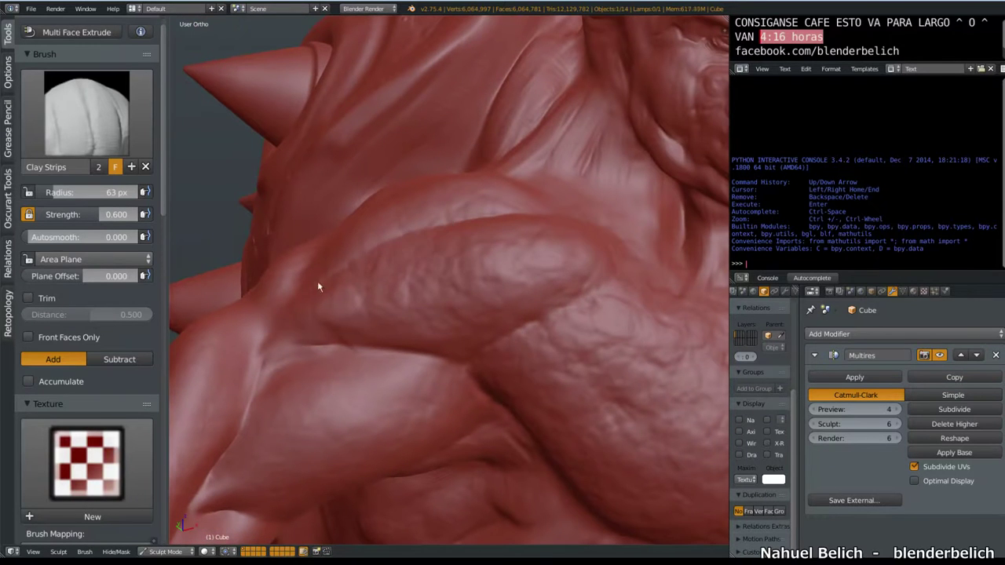
left_click(79, 480)
Lightly texture the fold near the spiked shoulder, then inspect the arm and return to the chest
mouse_move(439, 385)
middle_mouse_down()
mouse_move(464, 278)
mouse_move(343, 117)
mouse_move(371, 165)
middle_mouse_up()
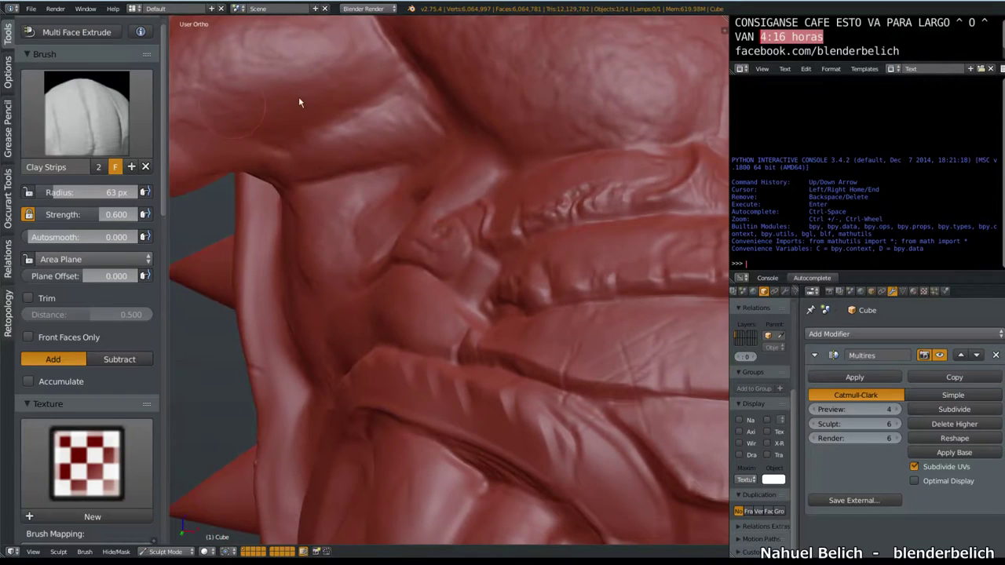
mouse_move(319, 42)
middle_mouse_down()
mouse_move(352, 152)
mouse_move(327, 168)
mouse_move(377, 259)
middle_mouse_up()
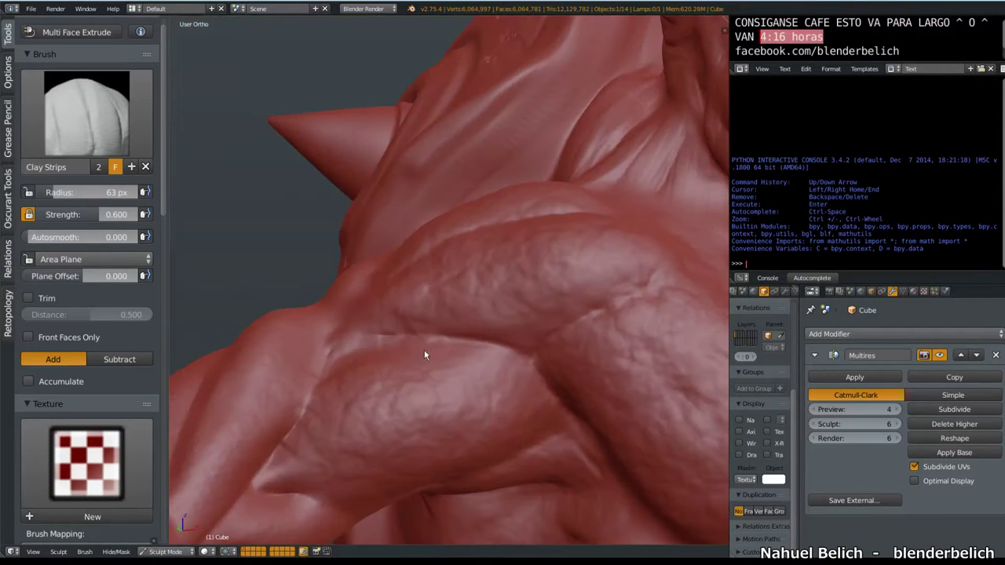
left_click_drag(322, 439, 341, 462)
mouse_move(455, 382)
middle_mouse_down()
mouse_move(491, 275)
mouse_move(538, 330)
mouse_move(280, 352)
mouse_move(418, 320)
mouse_move(418, 414)
middle_mouse_up()
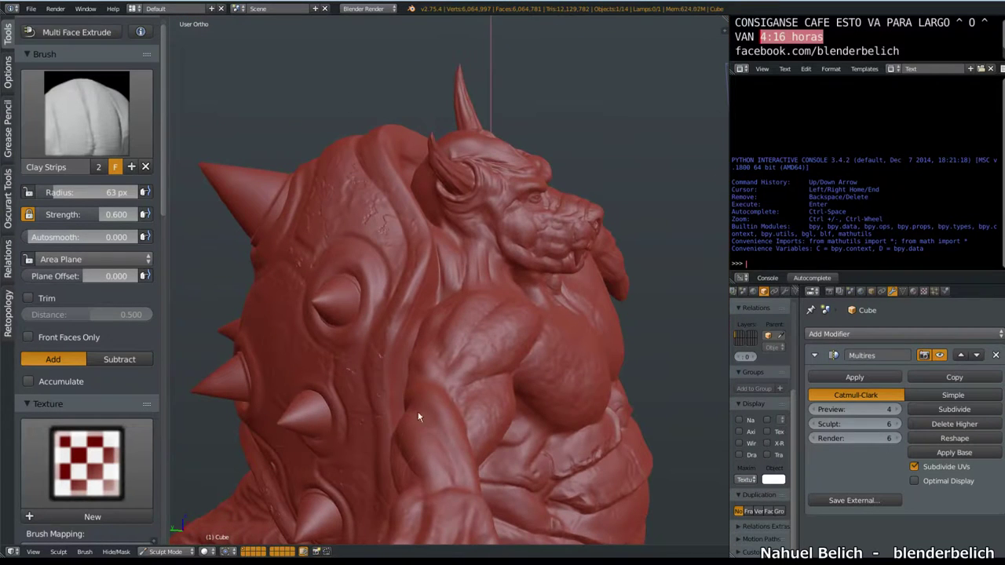
mouse_move(443, 450)
middle_mouse_down()
mouse_move(439, 198)
mouse_move(448, 269)
mouse_move(467, 209)
mouse_move(478, 343)
middle_mouse_up()
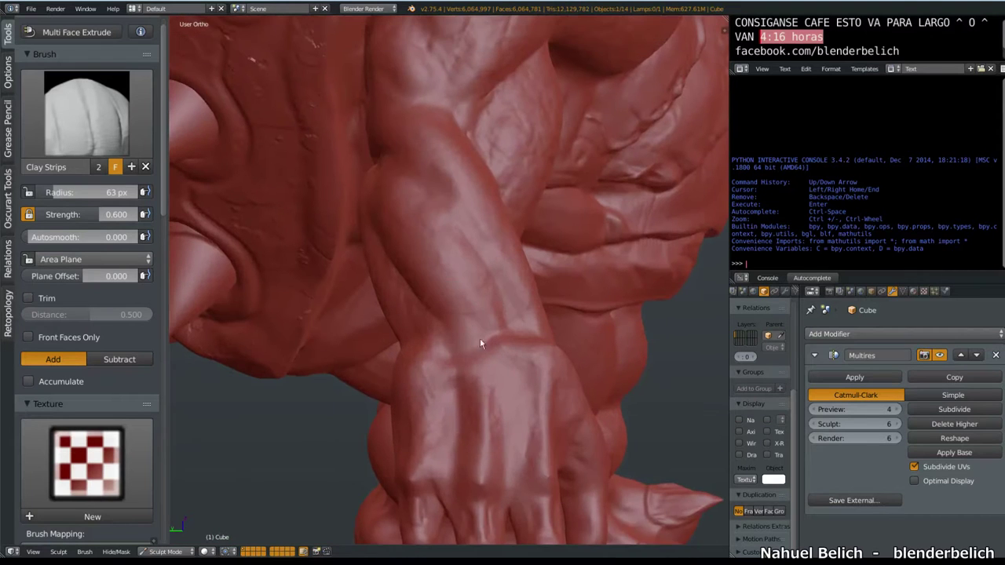
middle_click_drag(469, 280, 425, 343)
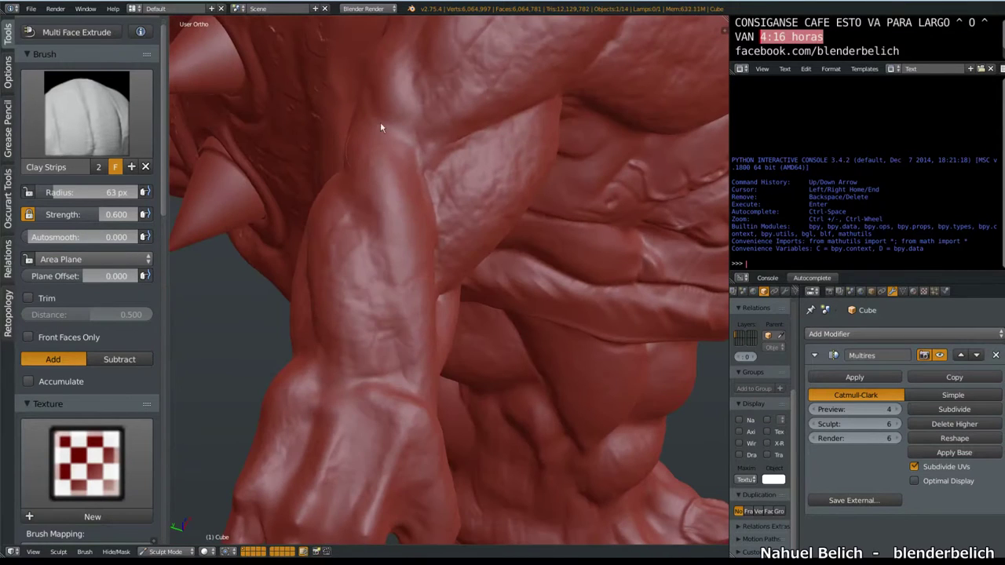
mouse_move(370, 80)
middle_mouse_down()
mouse_move(448, 251)
mouse_move(428, 130)
mouse_move(437, 263)
mouse_move(513, 277)
mouse_move(434, 239)
mouse_move(374, 361)
middle_mouse_up()
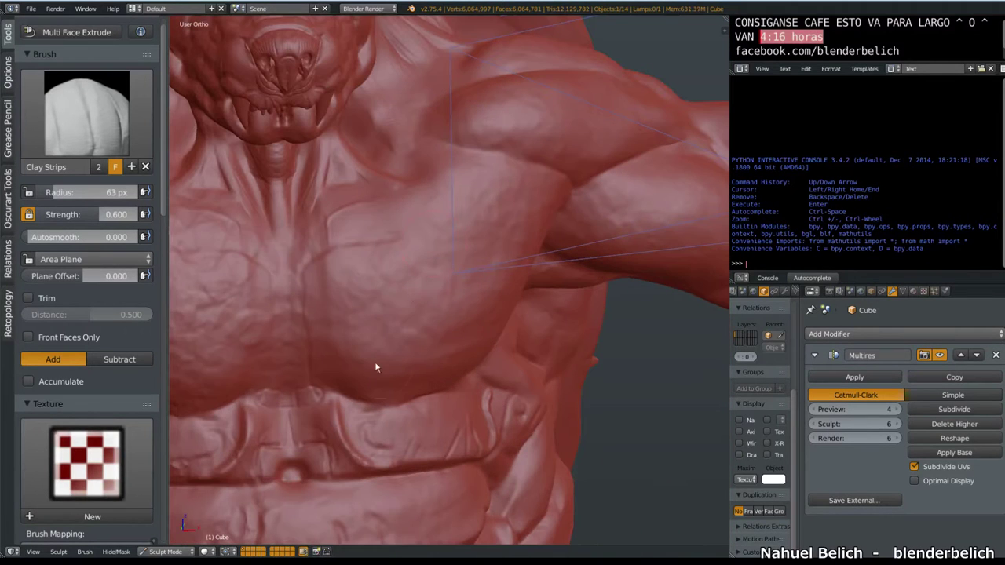
Stamp more skin texture over the chest and pectoral, then review the whole creature
mouse_move(360, 310)
left_mouse_down()
mouse_move(471, 274)
mouse_move(426, 259)
mouse_move(446, 184)
left_mouse_up()
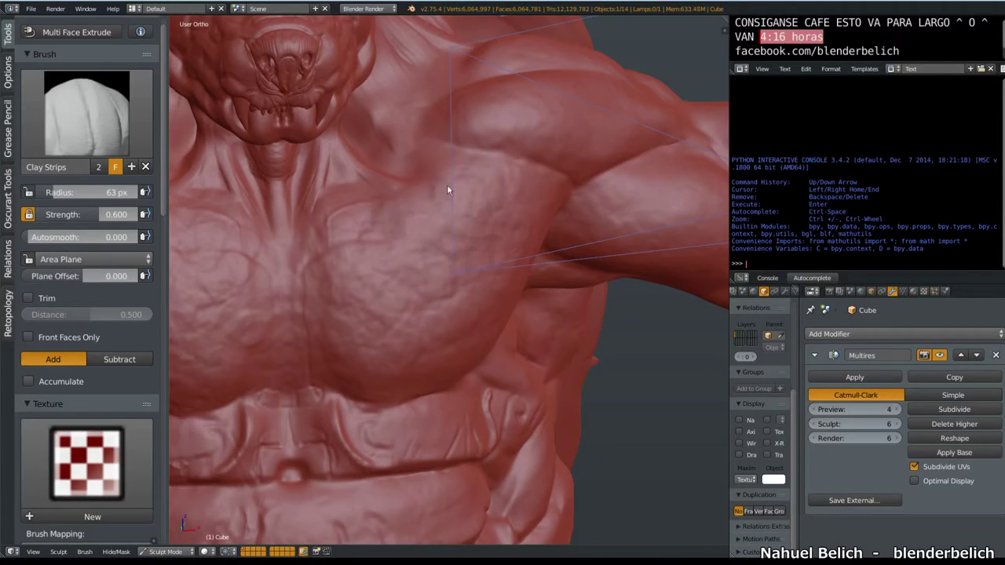
middle_click_drag(381, 181, 420, 173)
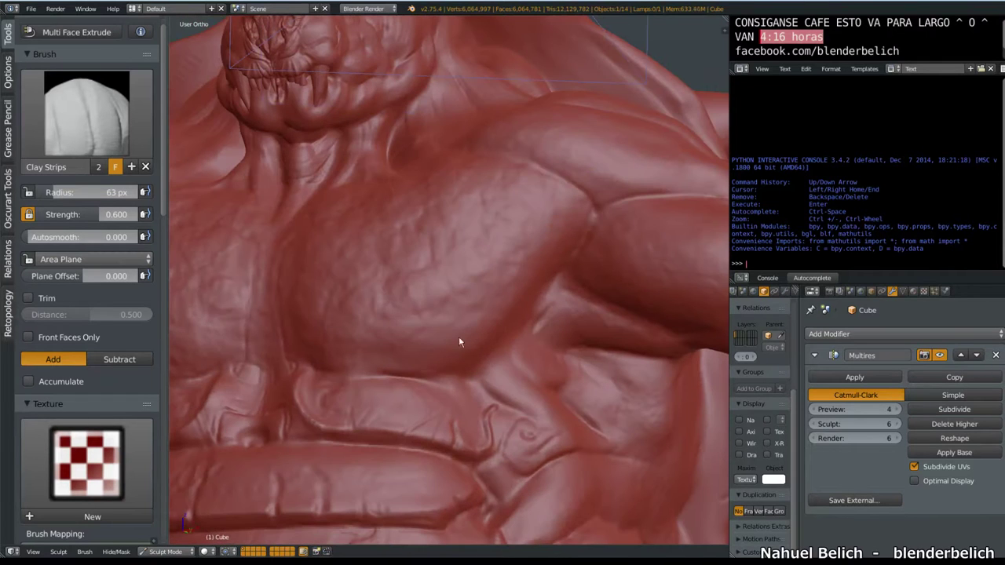
mouse_move(577, 197)
middle_mouse_down()
mouse_move(479, 239)
mouse_move(551, 320)
mouse_move(530, 270)
mouse_move(462, 270)
mouse_move(476, 264)
middle_mouse_up()
middle_click_drag(474, 167, 468, 193)
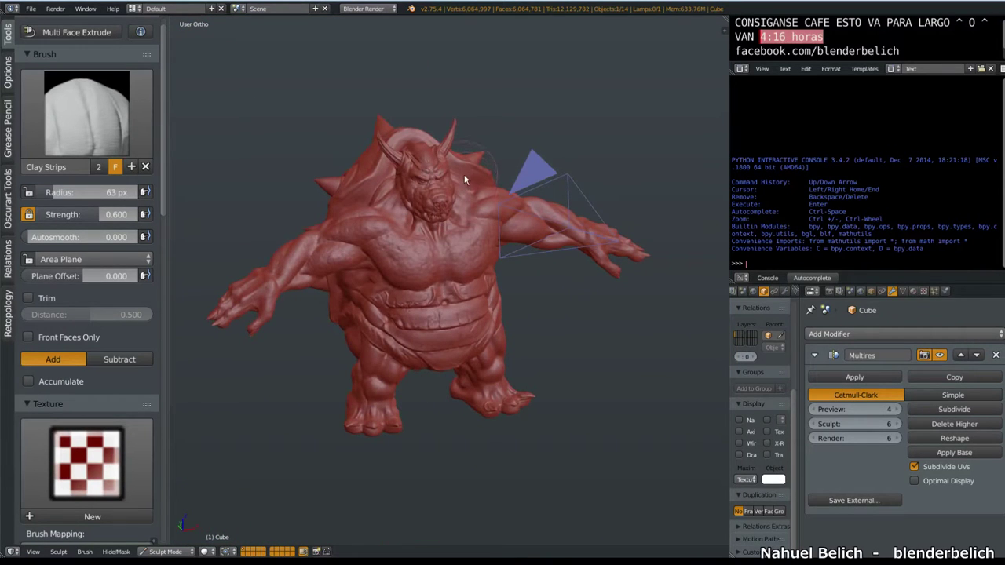
mouse_move(464, 173)
middle_mouse_down()
mouse_move(477, 151)
mouse_move(478, 209)
middle_mouse_up()
scroll(478, 209, "up", 3)
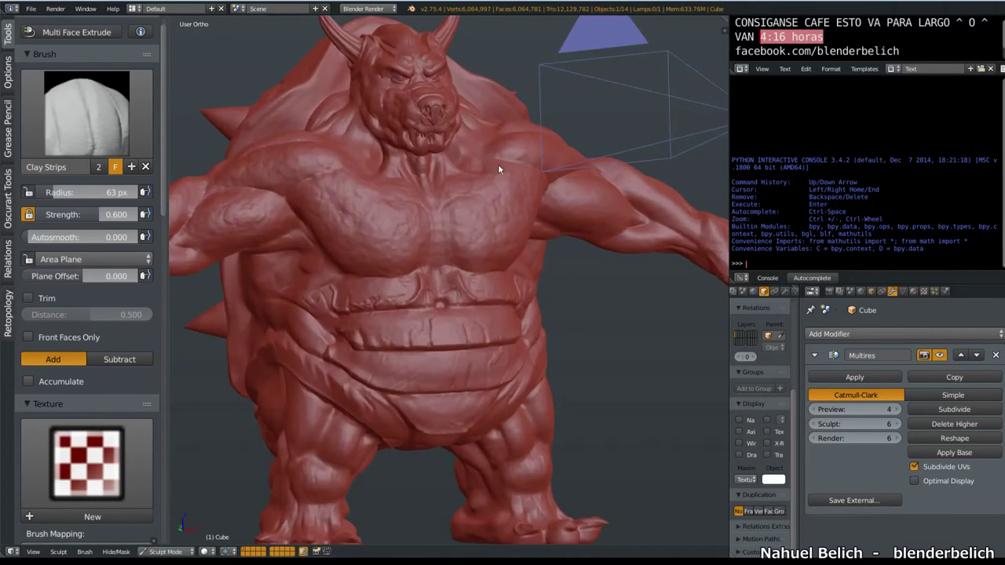
middle_click_drag(498, 163, 505, 183)
scroll(505, 184, "down", 3)
middle_click_drag(488, 241, 525, 227)
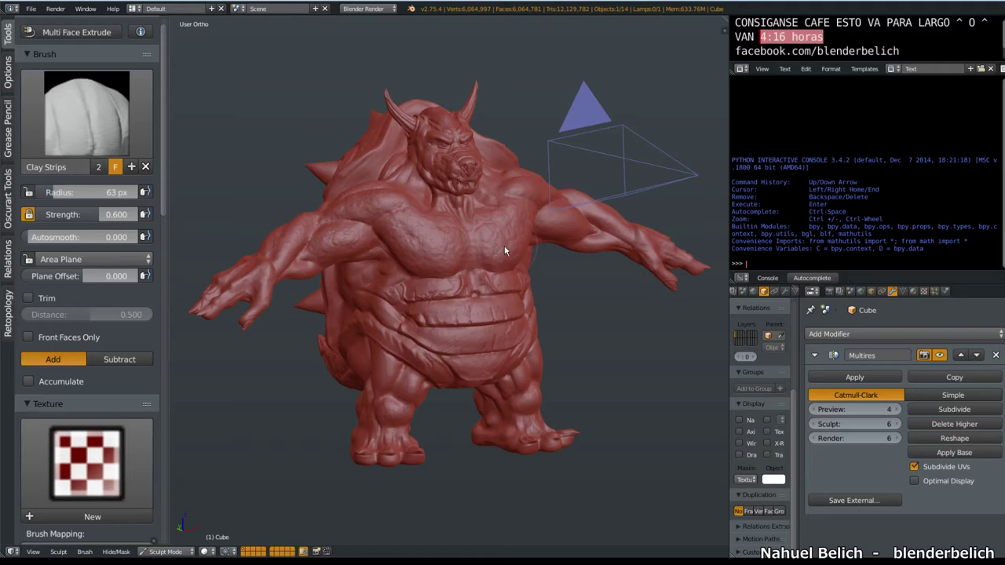
mouse_move(503, 246)
middle_mouse_down()
mouse_move(510, 258)
mouse_move(478, 246)
mouse_move(589, 244)
mouse_move(542, 290)
middle_mouse_up()
scroll(478, 246, "up", 2)
scroll(565, 259, "down", 2)
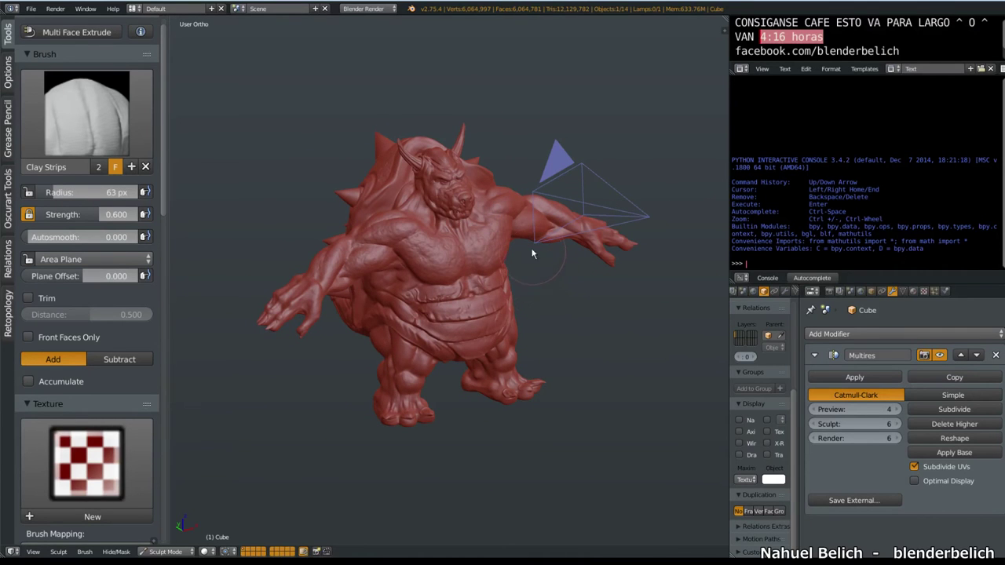